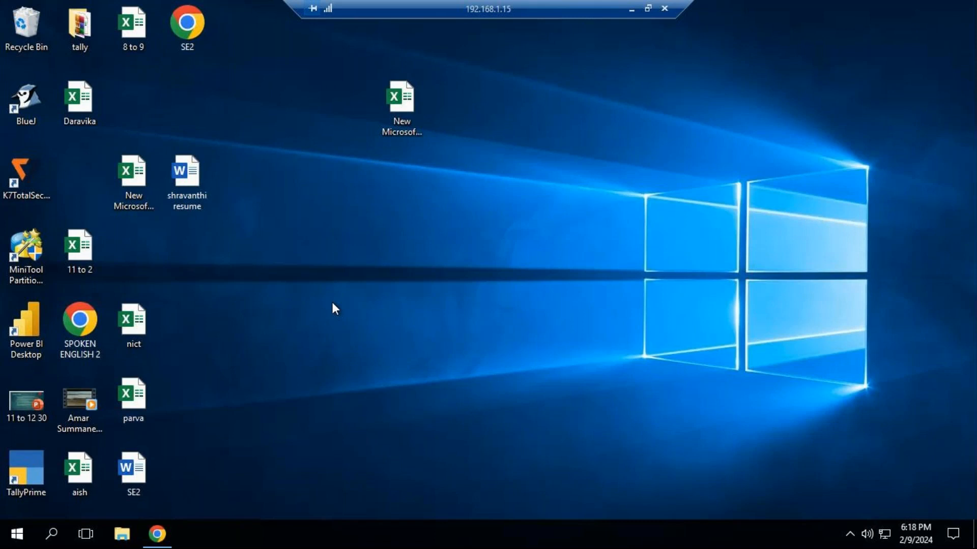
- Open a blank Notepad document and write the lines "zenoxerp.com", "parent login" and "student login"
key(super+r)
key(Return)
text(z)
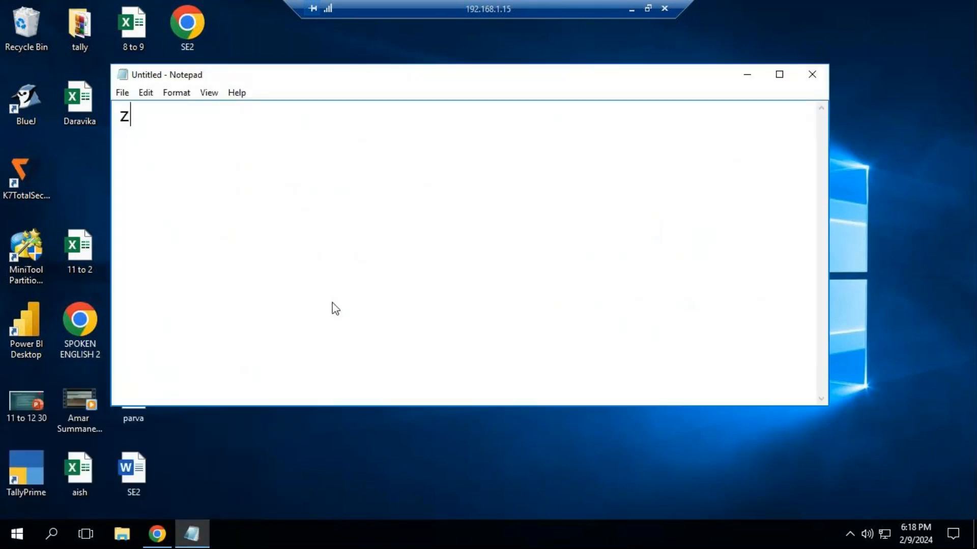
text(enoxerp)
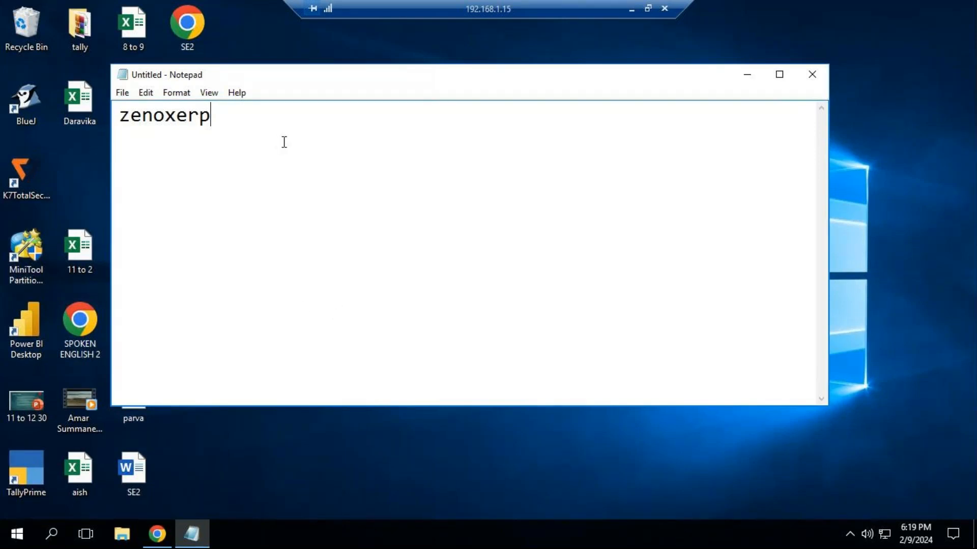
text(.com)
key(Return)
text(parent login)
key(Return)
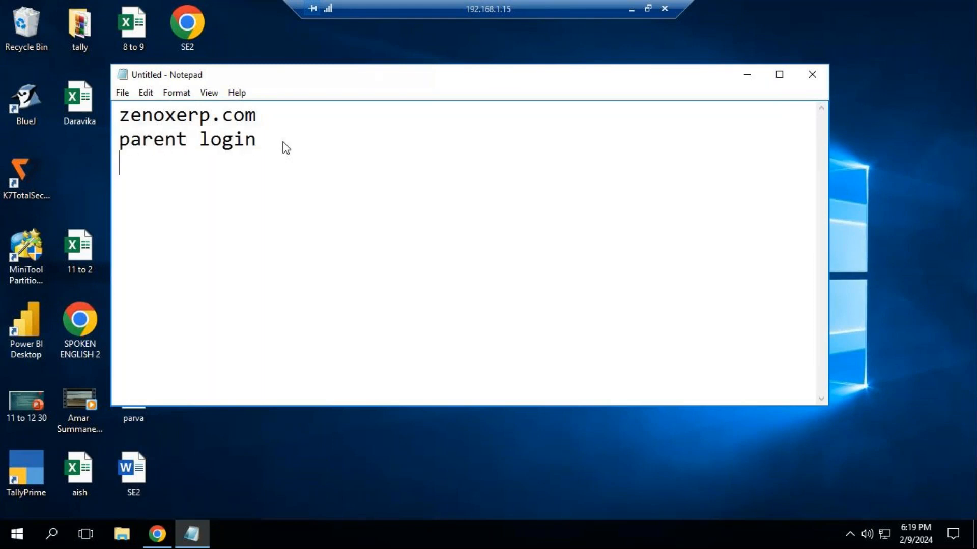
text(student login)
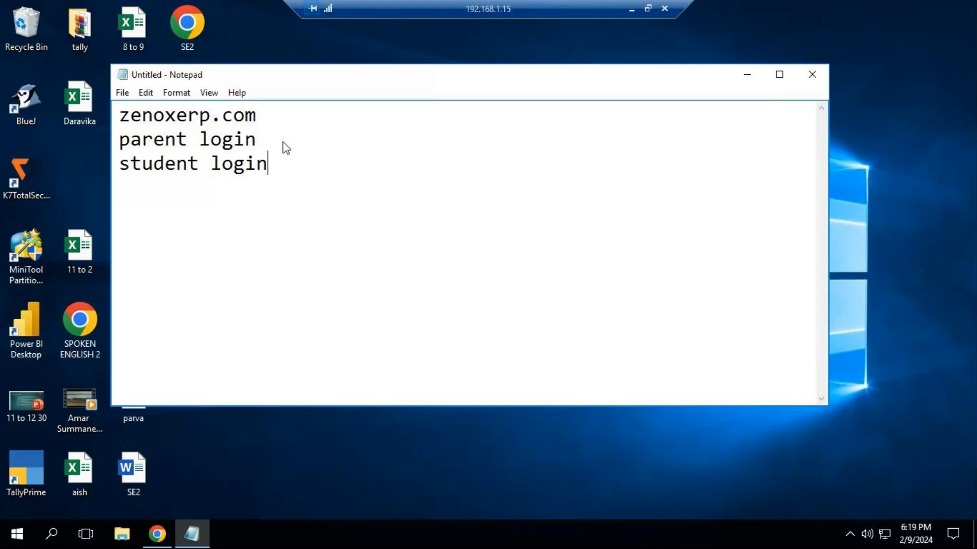
- Add the lines "user : mobile number" and "pass :" to the note and minimize its window
key(Return)
text(user : m)
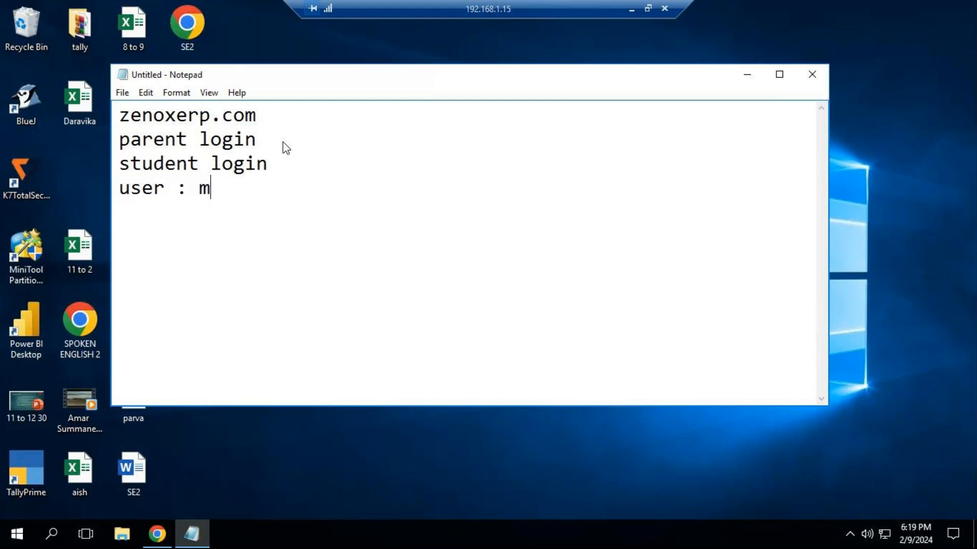
text(obile nu)
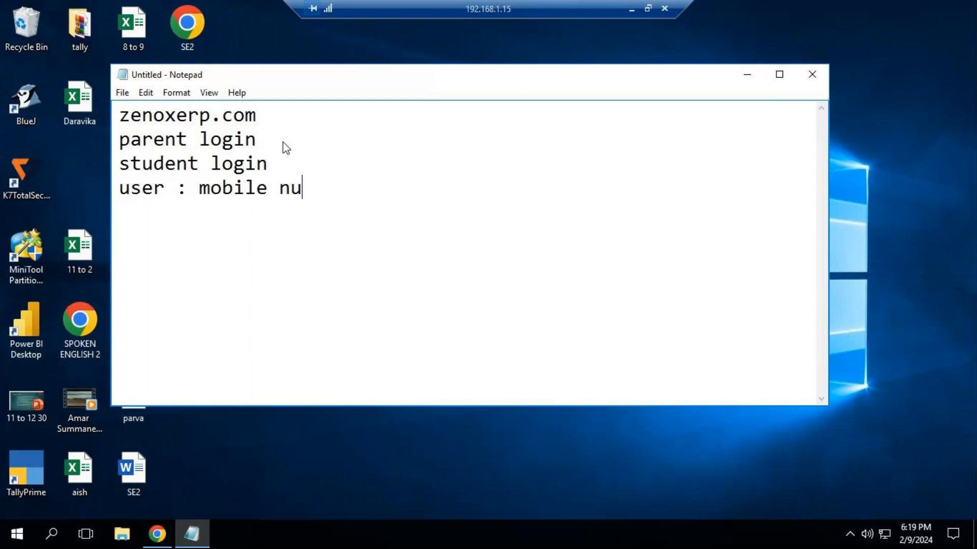
text(mber)
key(Return)
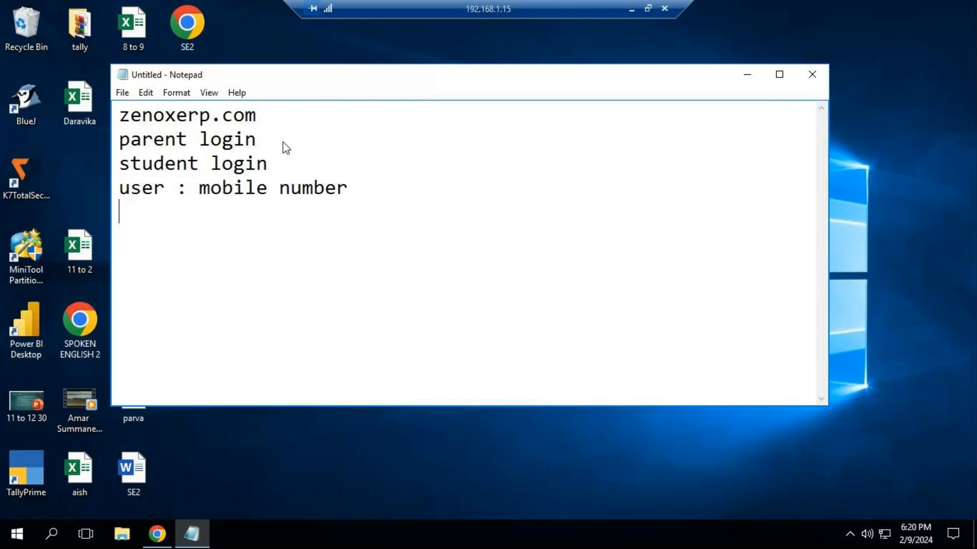
text(pass )
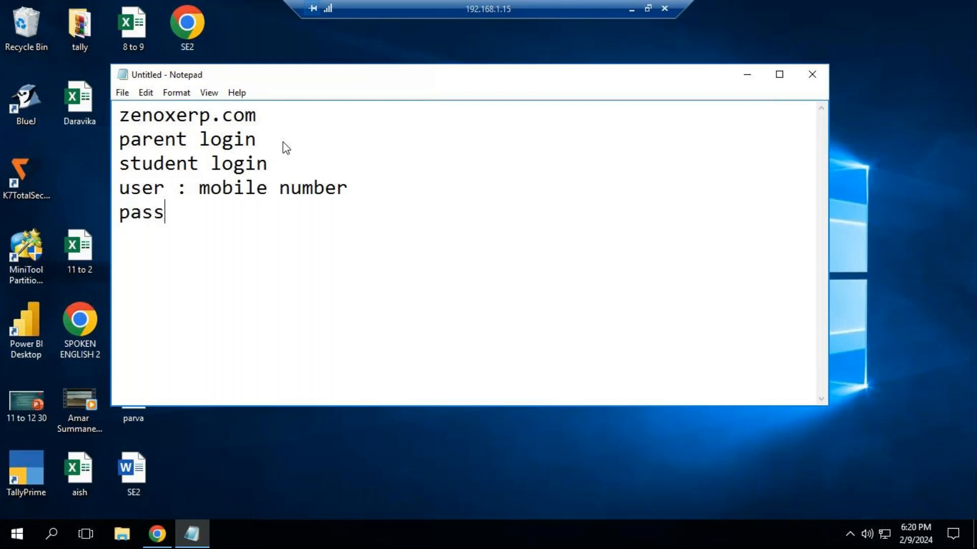
text(:)
click(746, 74)
right_click(411, 277)
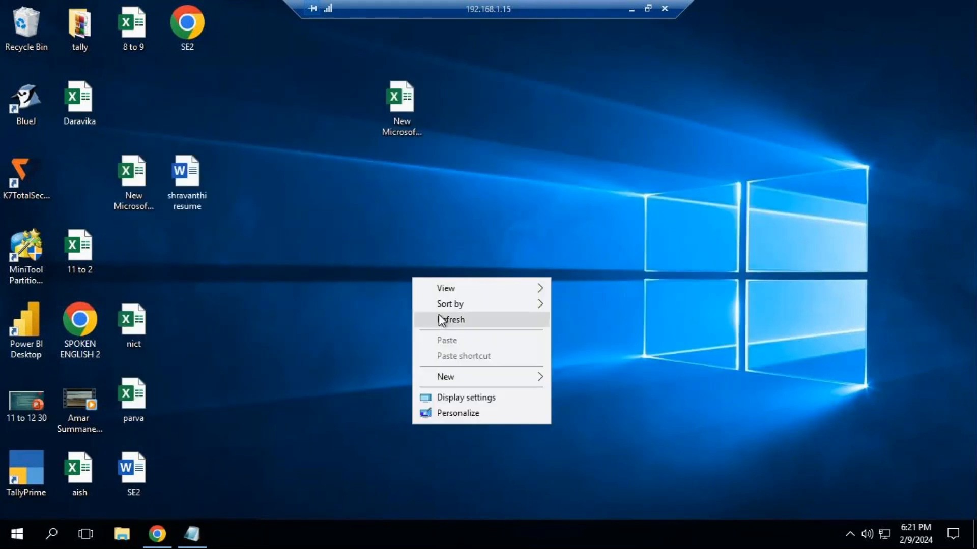
click(436, 319)
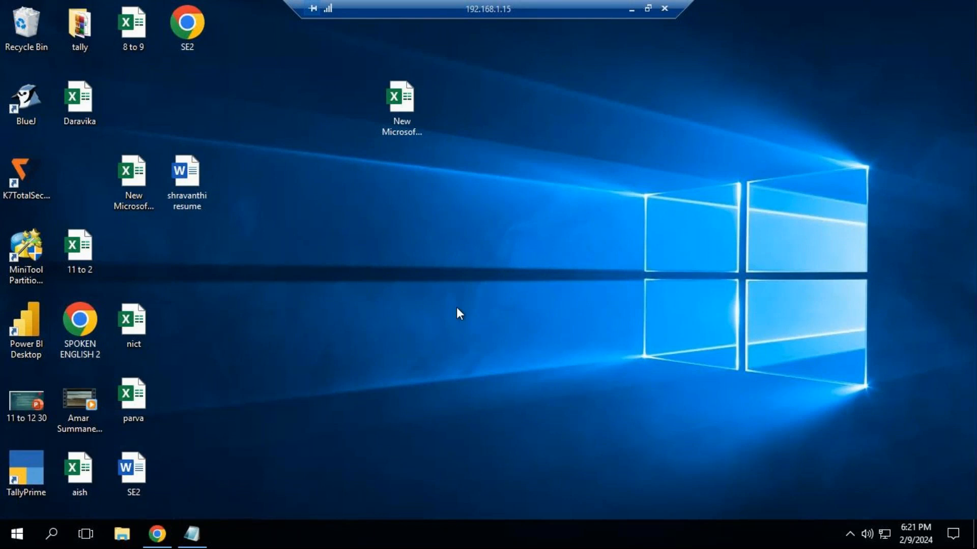
- Open the workbook "excel practical formula assignment" from the recent files in File Explorer
key(super+e)
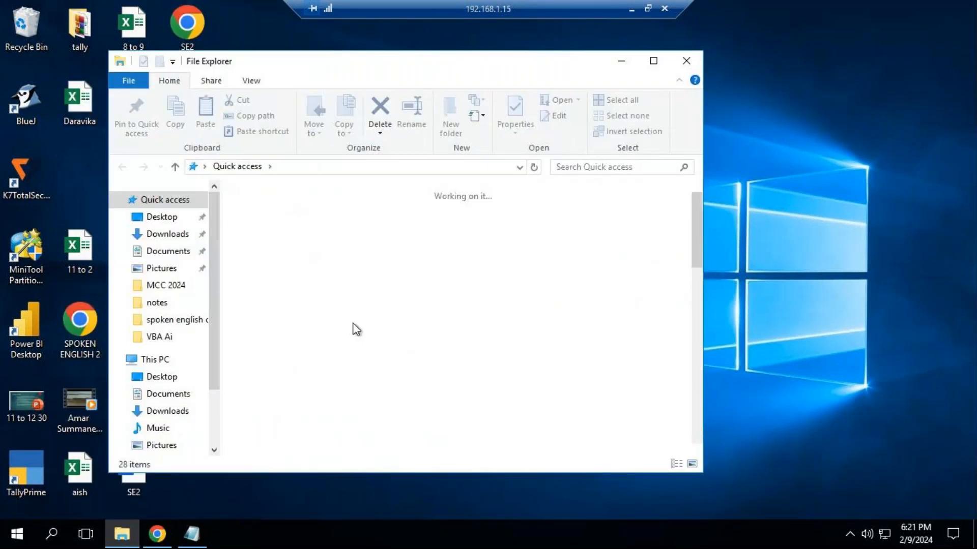
scroll(428, 403, down, 3)
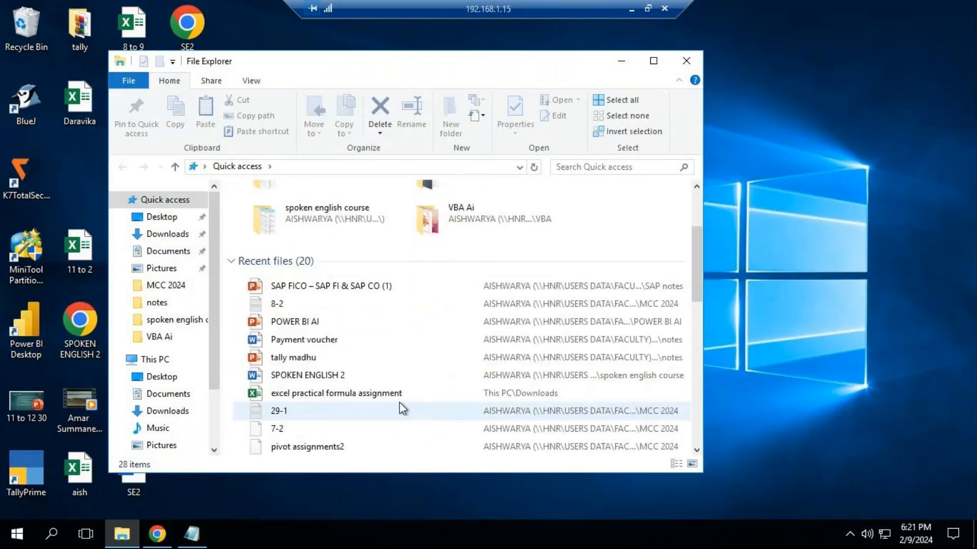
scroll(397, 409, down, 1)
click(374, 341)
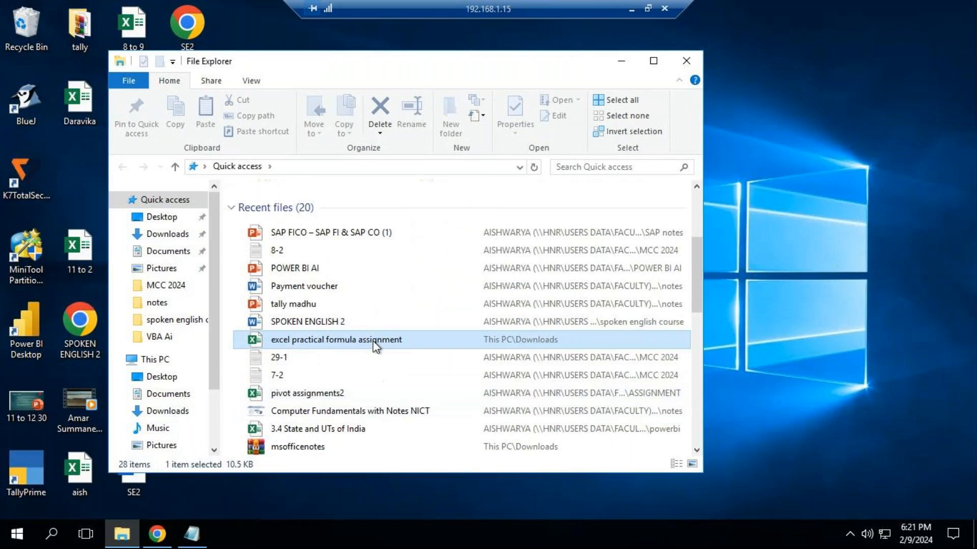
double_click(460, 348)
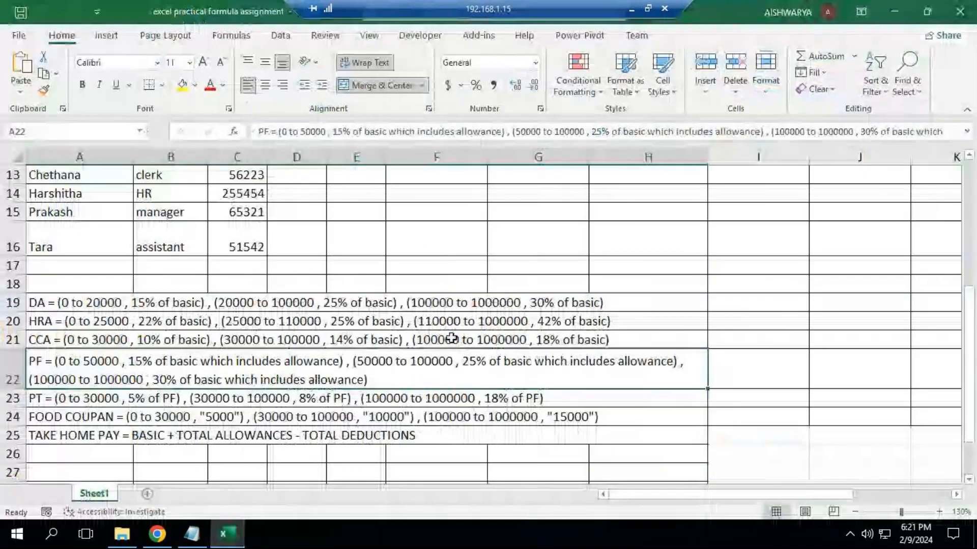
- Examine how the Basic, DA, HRA and CCA columns relate to total allowances, basic + allowances and PF
scroll(436, 311, up, 4)
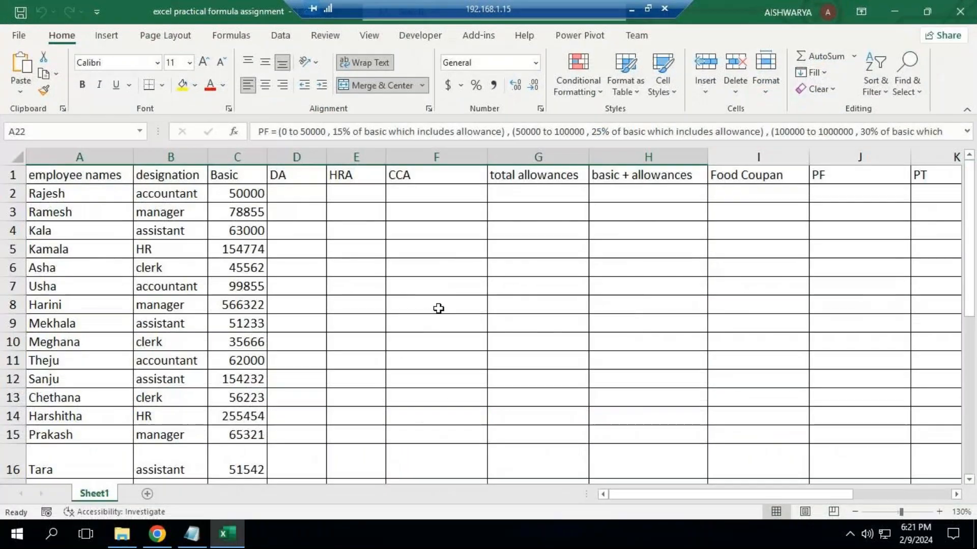
click(534, 174)
drag(290, 174, 430, 175)
click(535, 200)
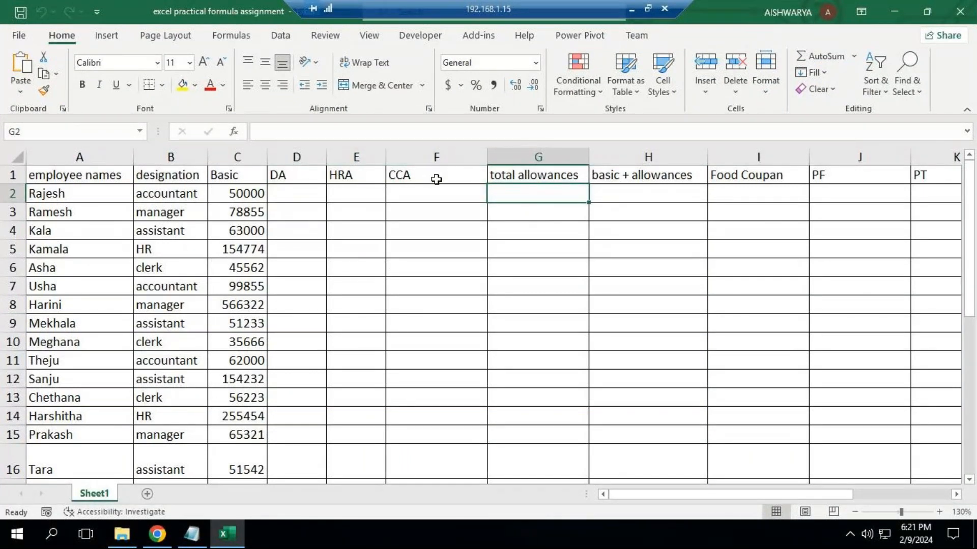
click(595, 201)
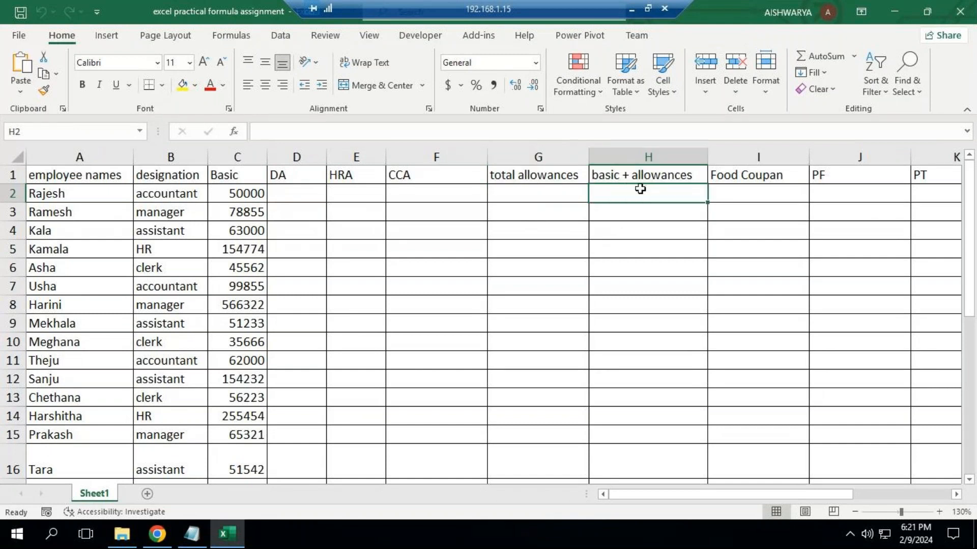
click(539, 194)
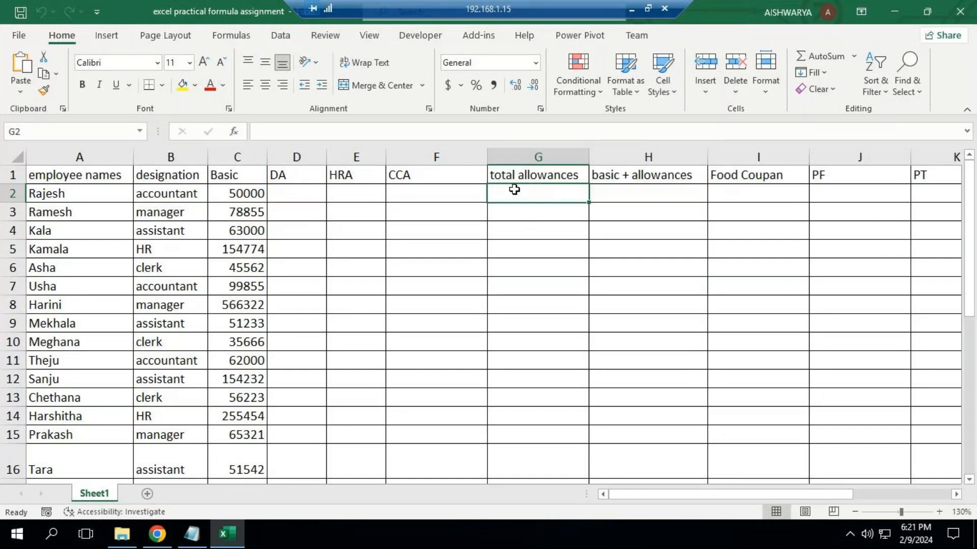
click(256, 193)
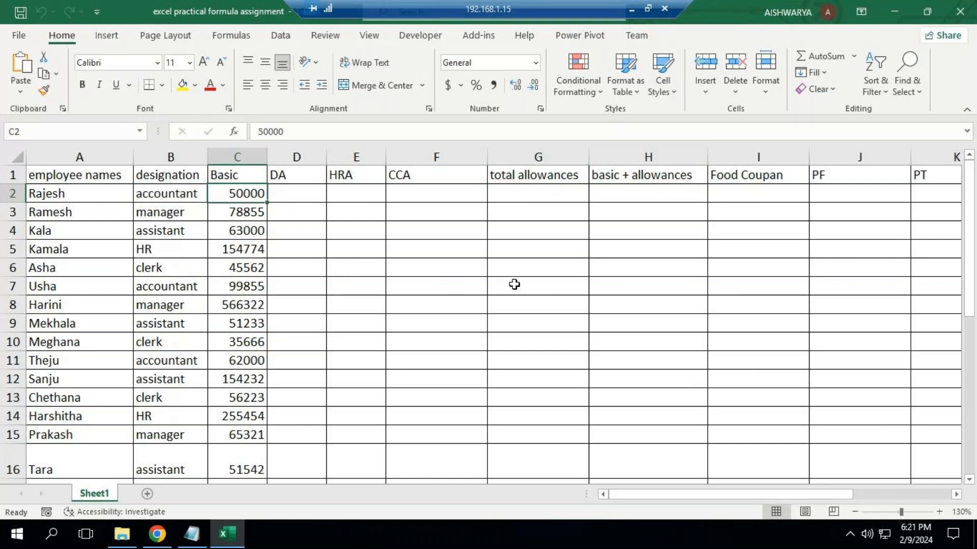
click(503, 198)
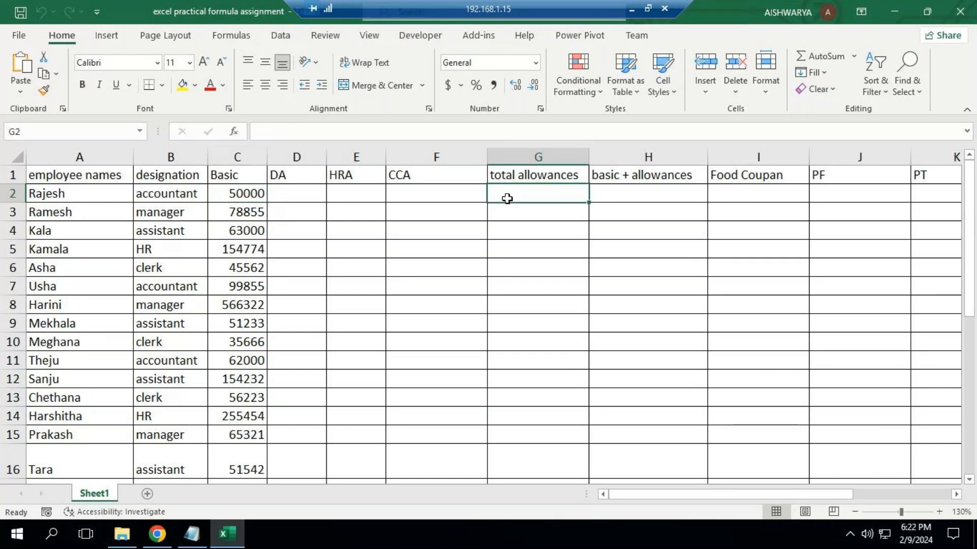
click(259, 197)
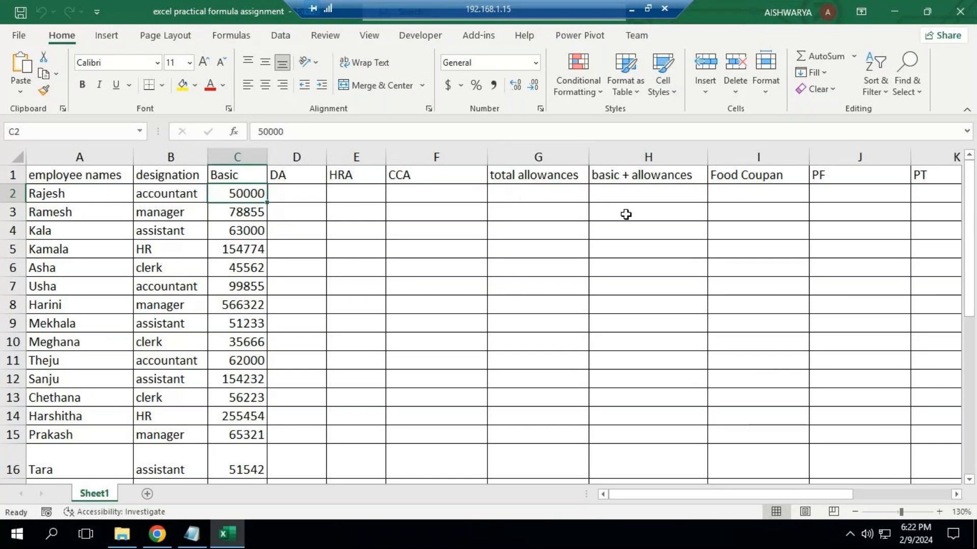
click(625, 189)
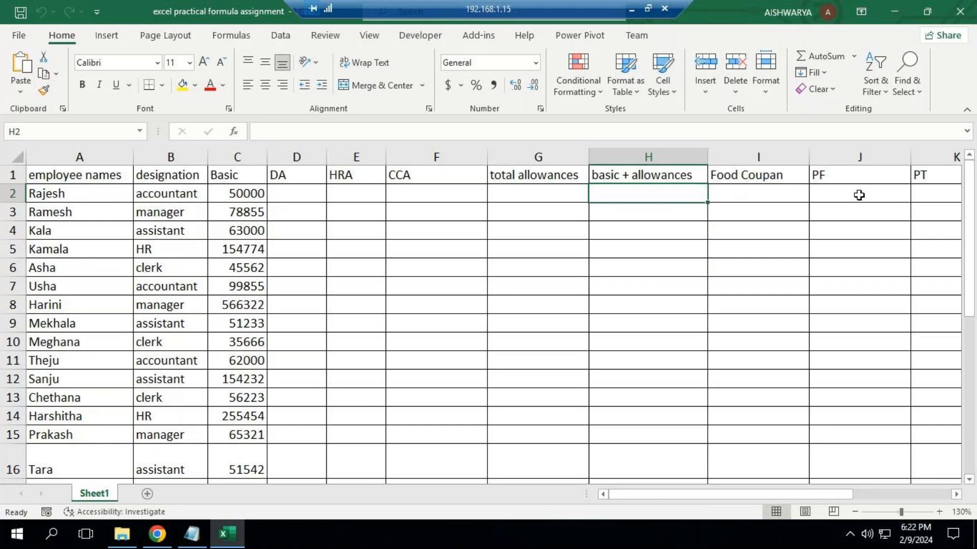
click(903, 194)
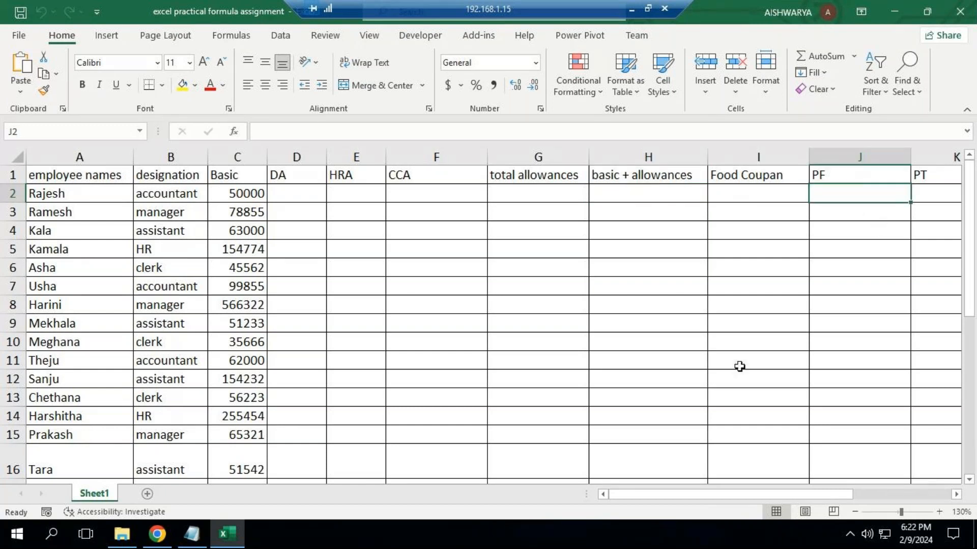
- Check the PF rule below the employee table against the basic + allowances and PF columns
scroll(434, 364, down, 4)
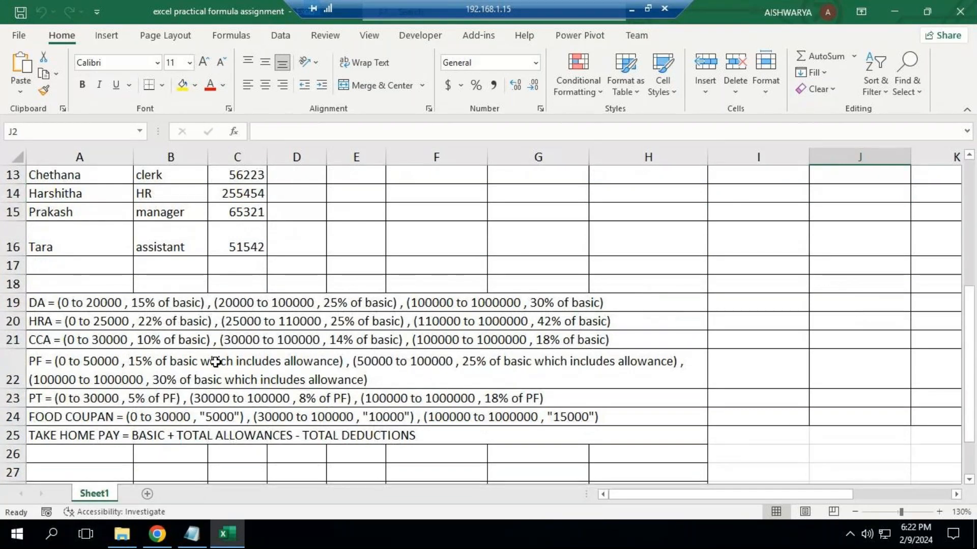
scroll(639, 325, up, 4)
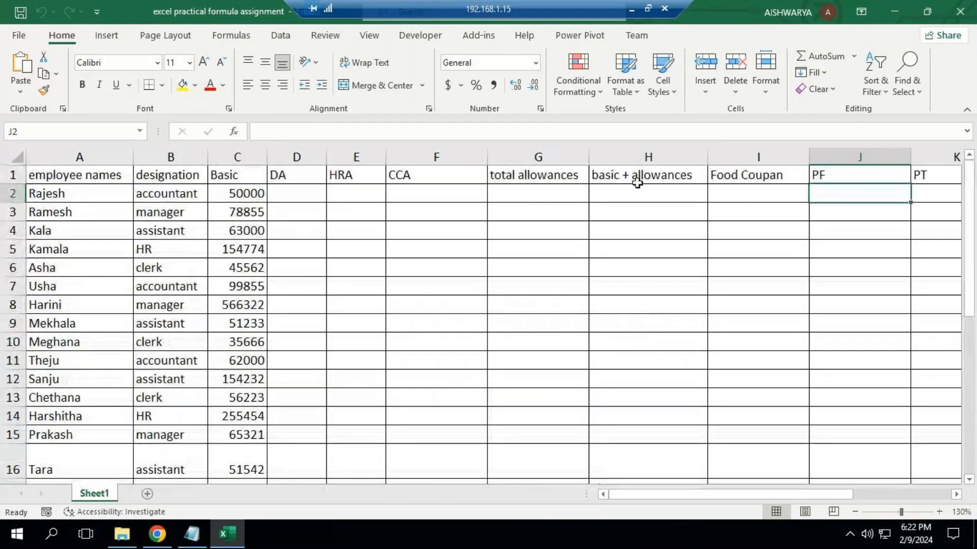
click(639, 178)
key(ctrl+shift+Down)
click(641, 176)
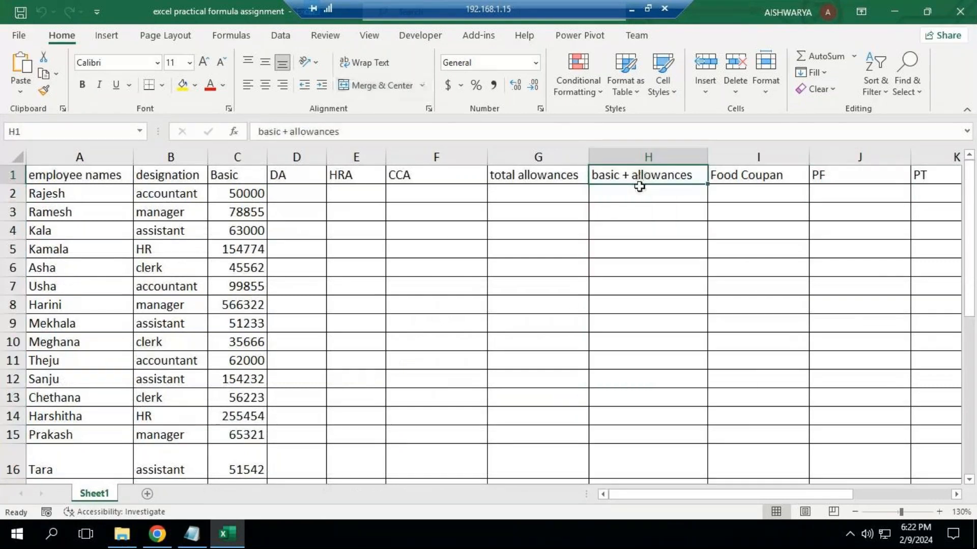
click(636, 196)
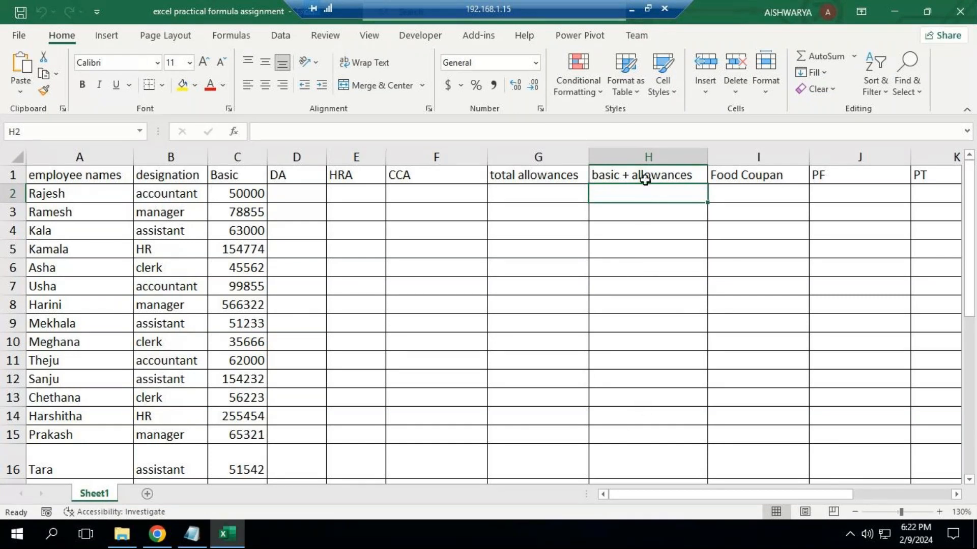
click(840, 194)
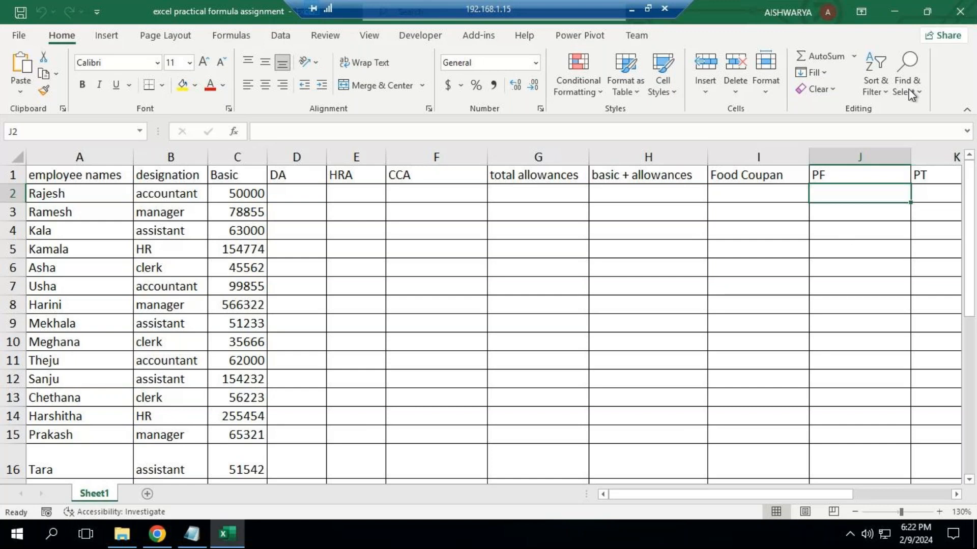
- Close the formula assignment workbook and the File Explorer window
click(963, 19)
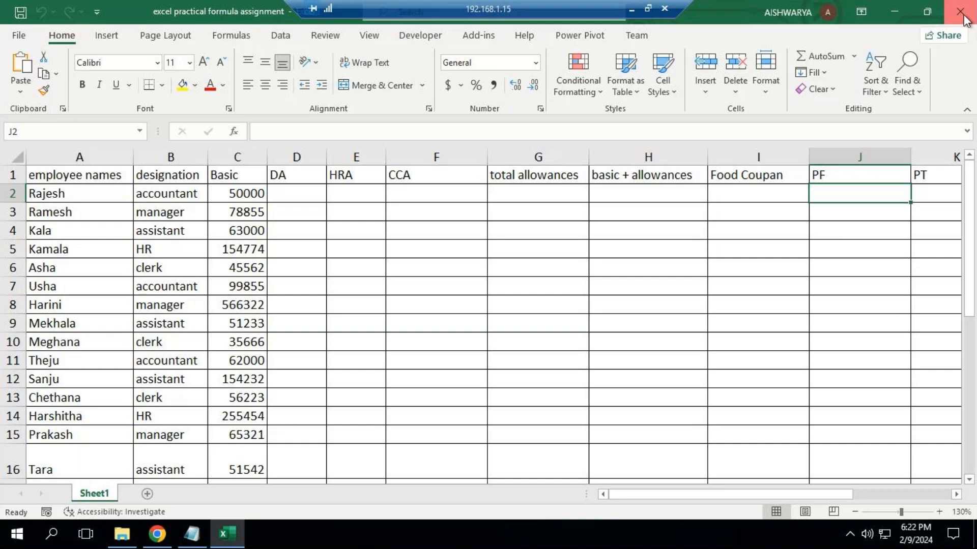
click(686, 60)
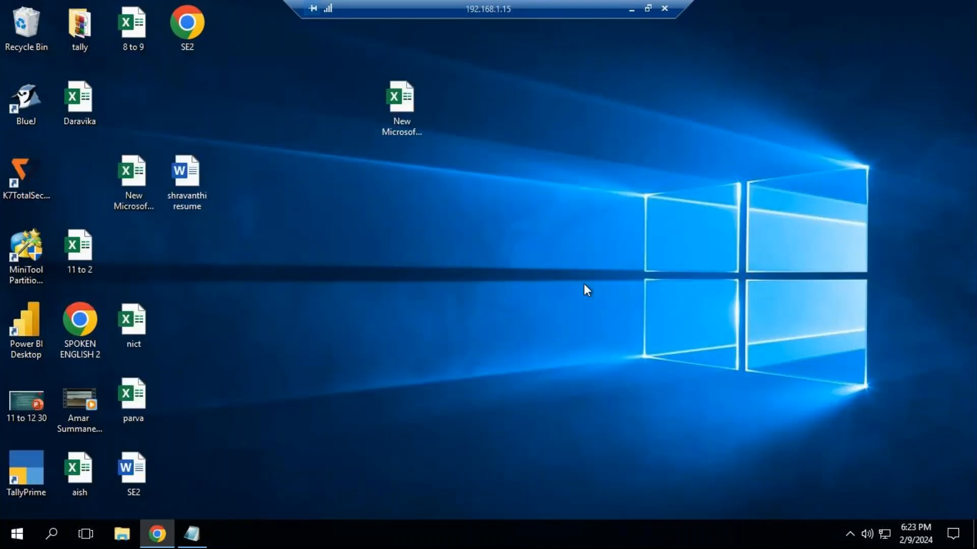
- Start Excel with a new blank workbook
key(super+r)
text(excel)
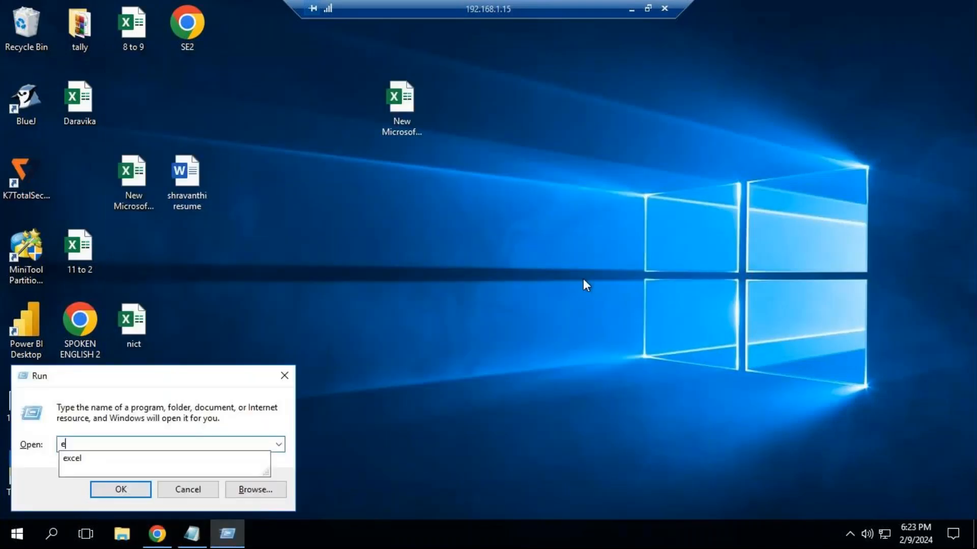
key(Return)
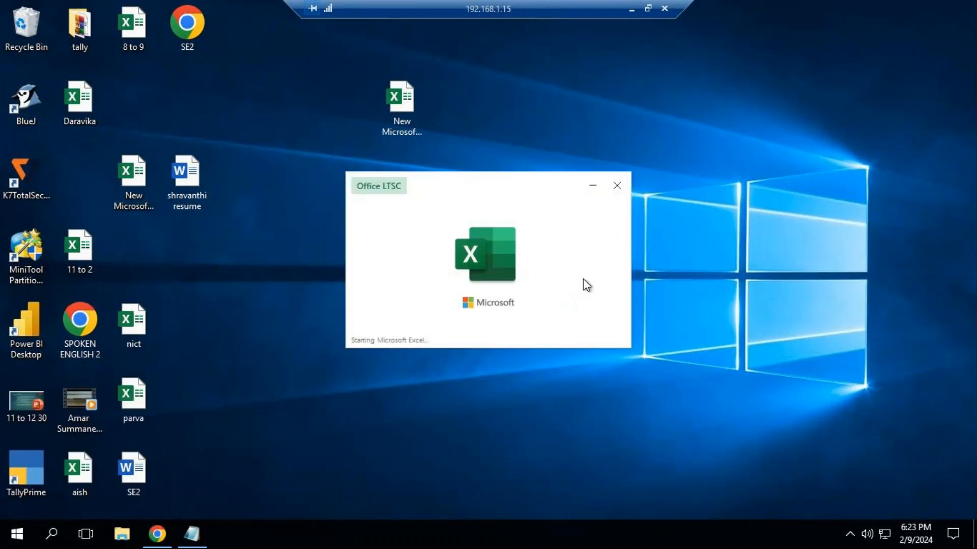
key(Return)
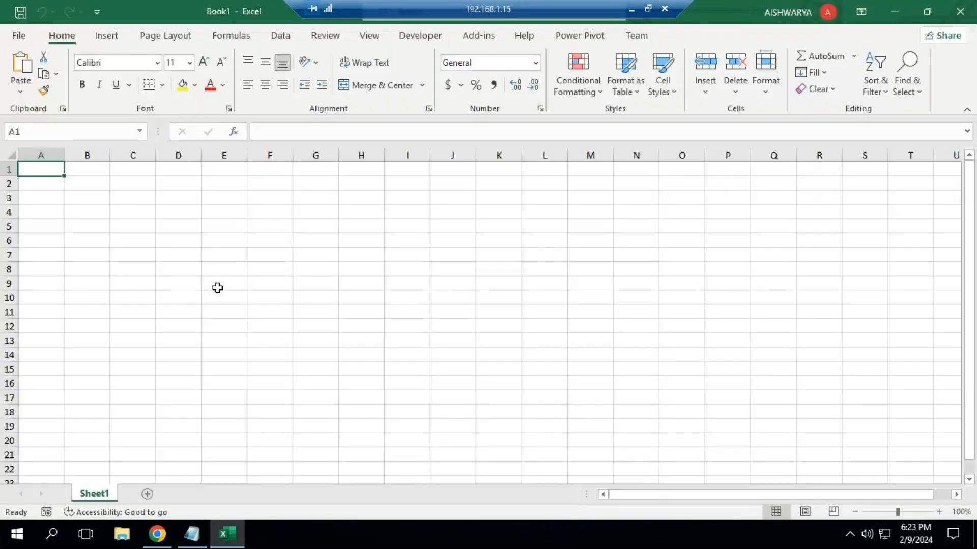
- Display the What-If Analysis options for the blank workbook
scroll(213, 275, up, 6)
click(281, 35)
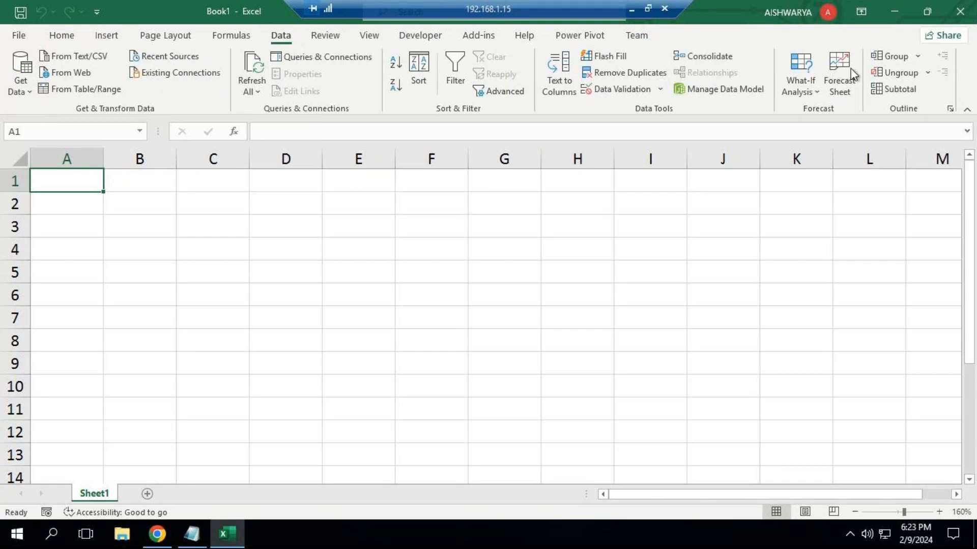
click(792, 90)
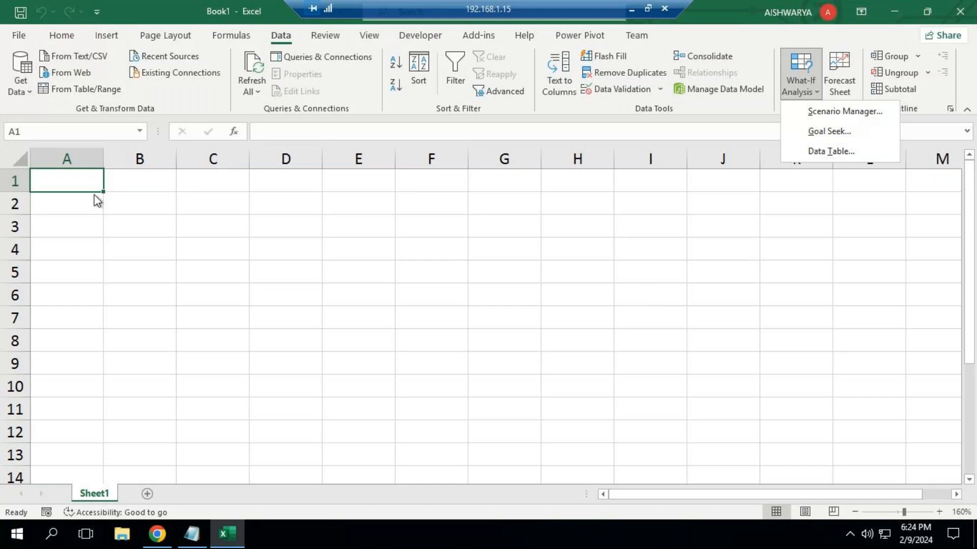
click(89, 180)
text(names)
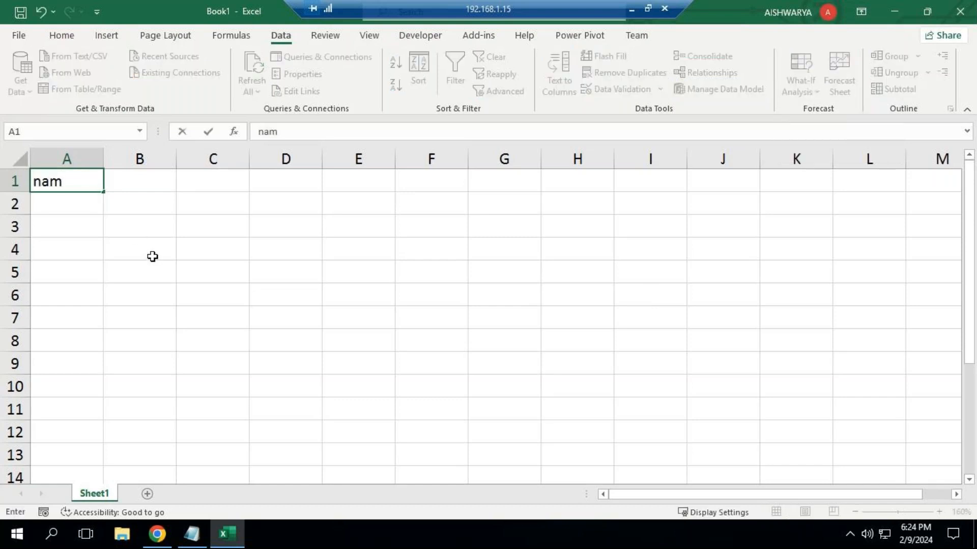
key(Tab)
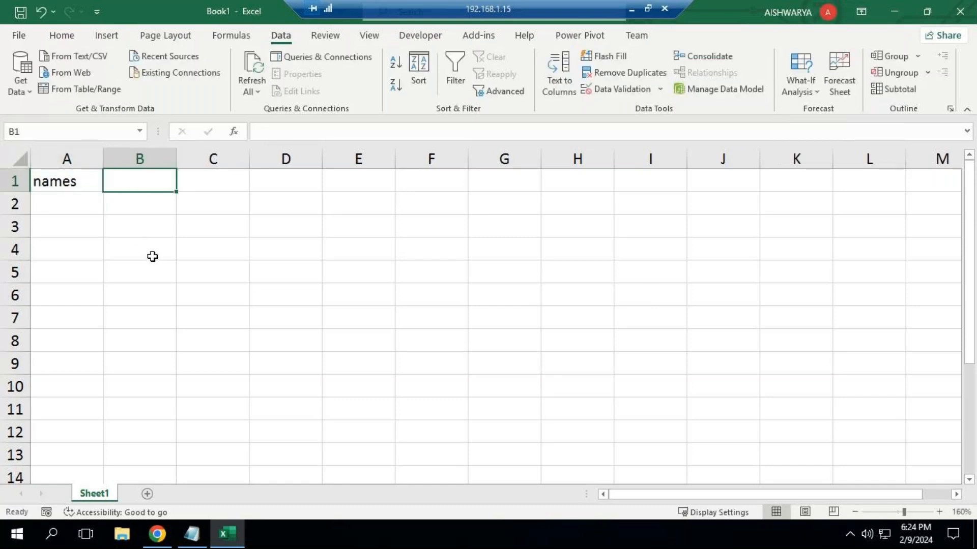
text(m1)
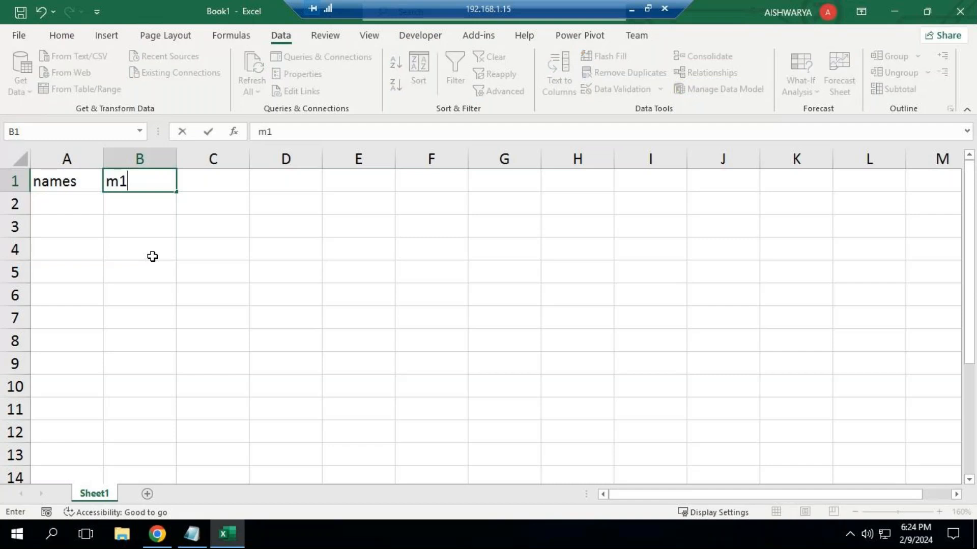
key(BackSpace)
key(Escape)
key(Left)
- Enter the column headers items in A1 and price in B1
text(items)
key(Tab)
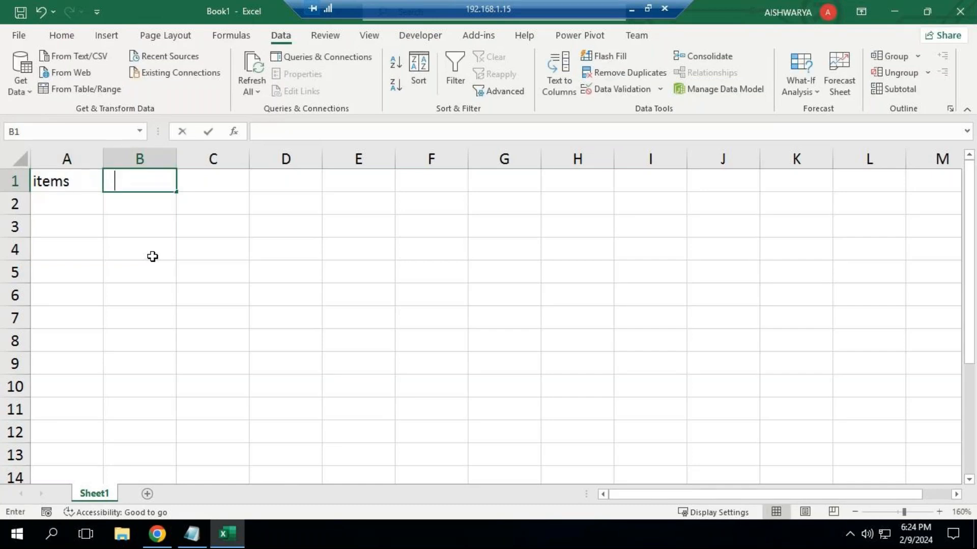
text(price)
key(Return)
- List pen, eraser, book and ruler under the items header in A2:A5
text(p)
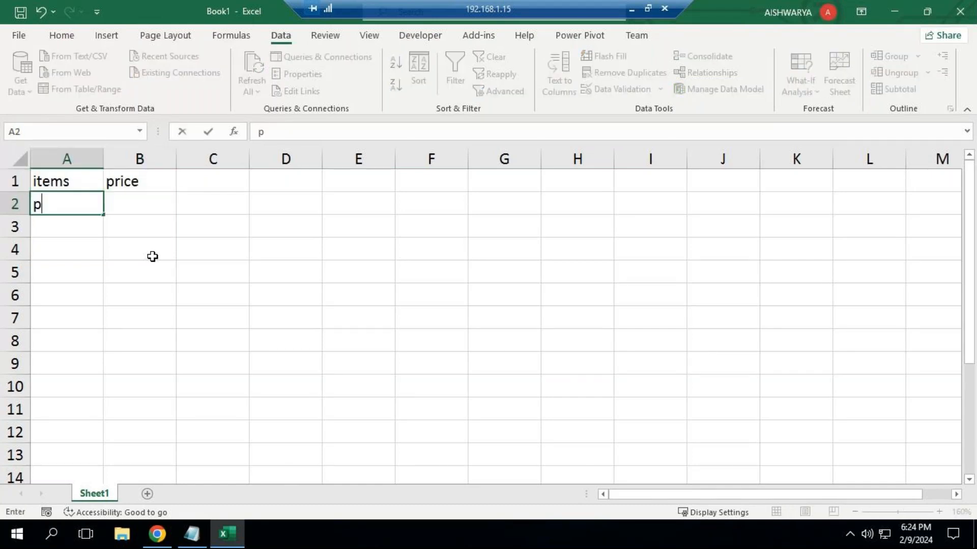
text(en)
key(Return)
text(era)
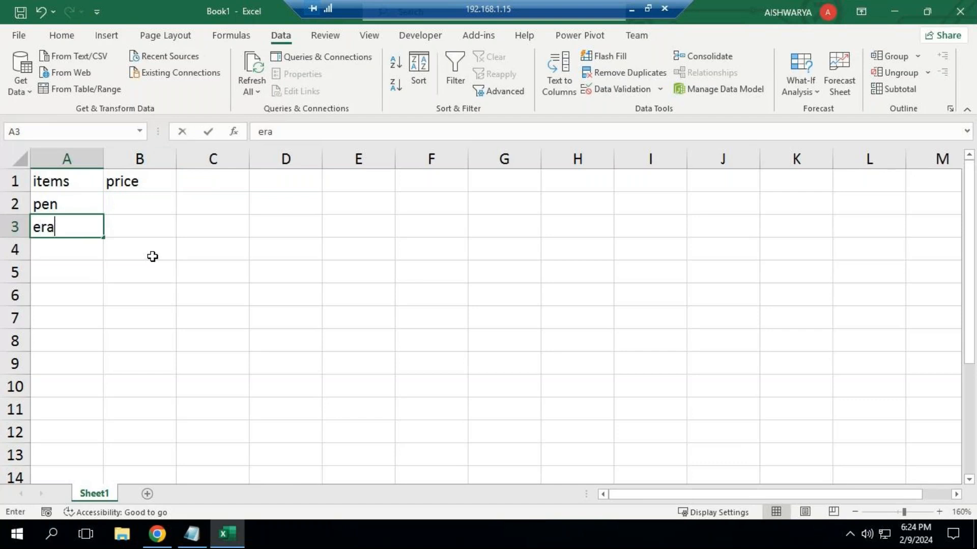
text(ser)
key(Return)
text(book)
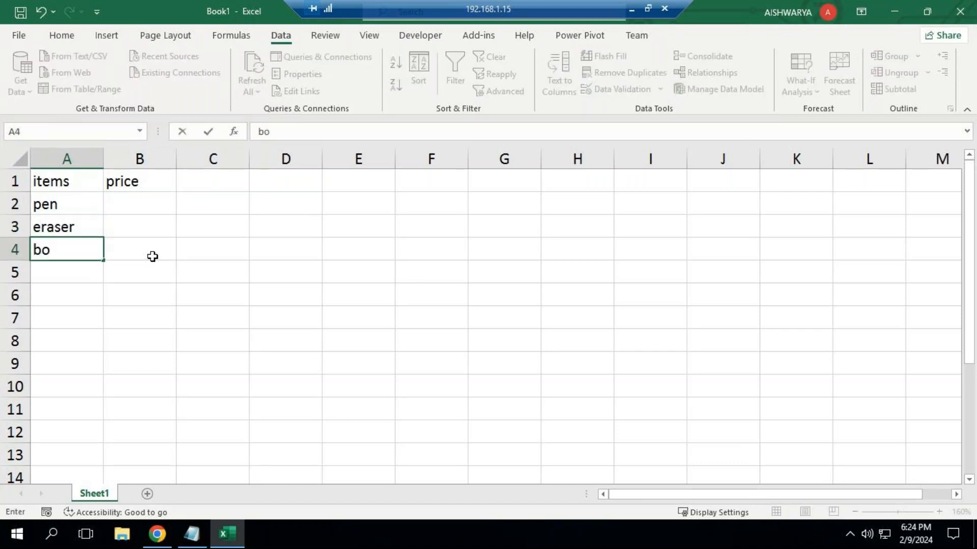
key(Return)
text(ruler)
key(Tab)
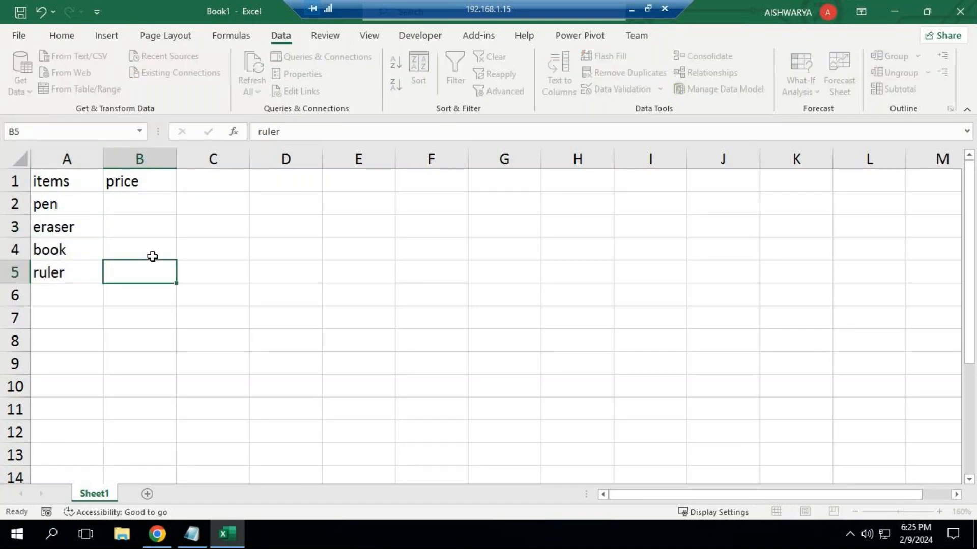
- Enter the prices 85, 74, 48 and 89 for the four items in B2:B5
key(Up)
key(Up)
key(Up)
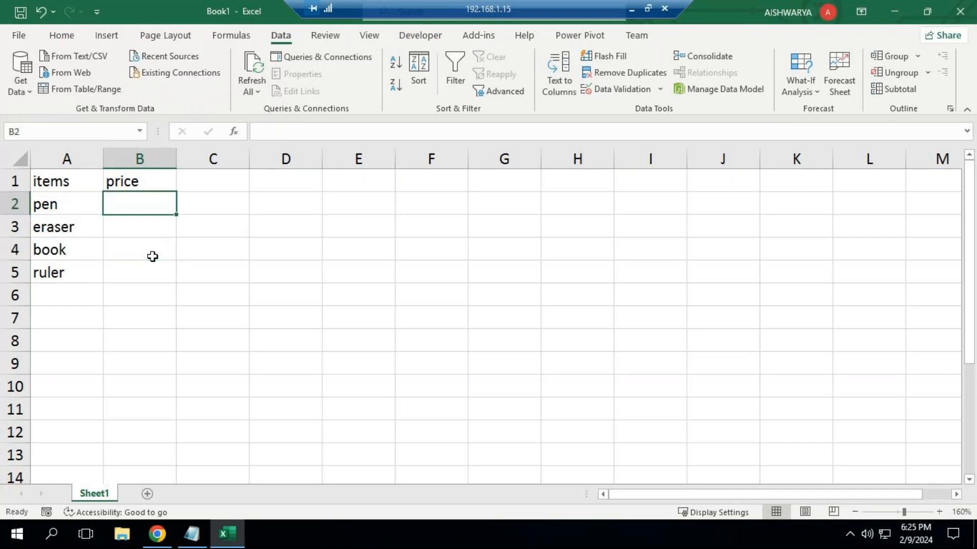
text(85)
key(Return)
text(74)
key(Return)
text(48)
key(Return)
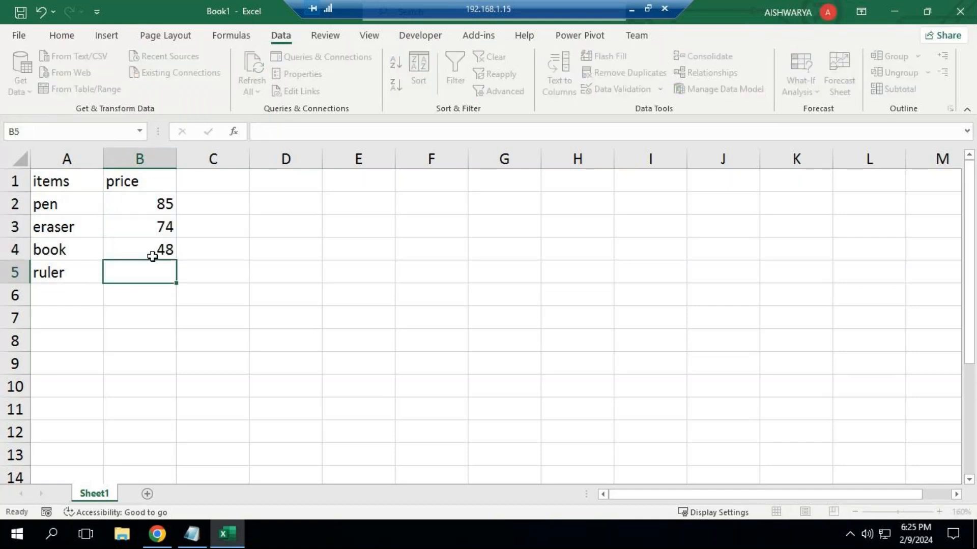
text(89)
key(Return)
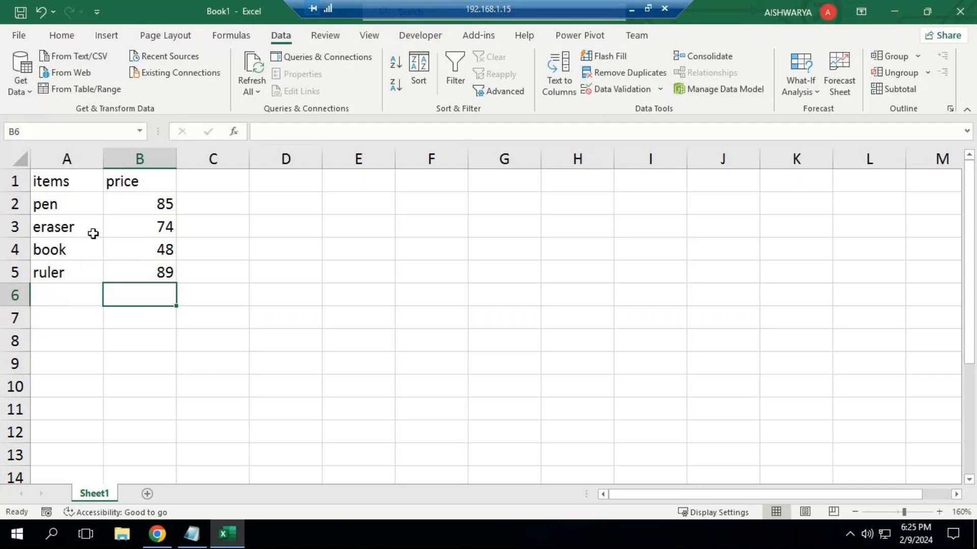
- Add a scenario named CP in Scenario Manager with the price cells B2:B5 as changing cells
drag(122, 203, 133, 273)
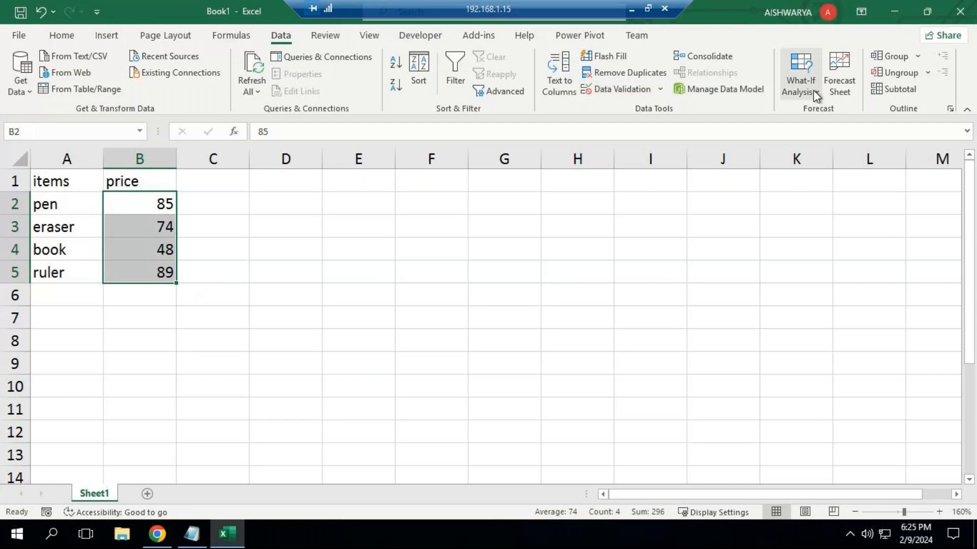
click(796, 80)
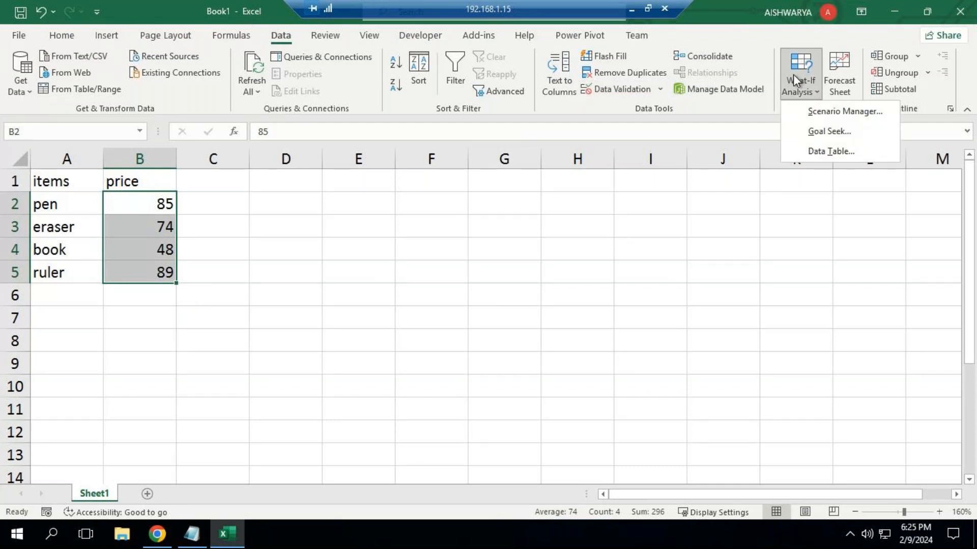
click(801, 112)
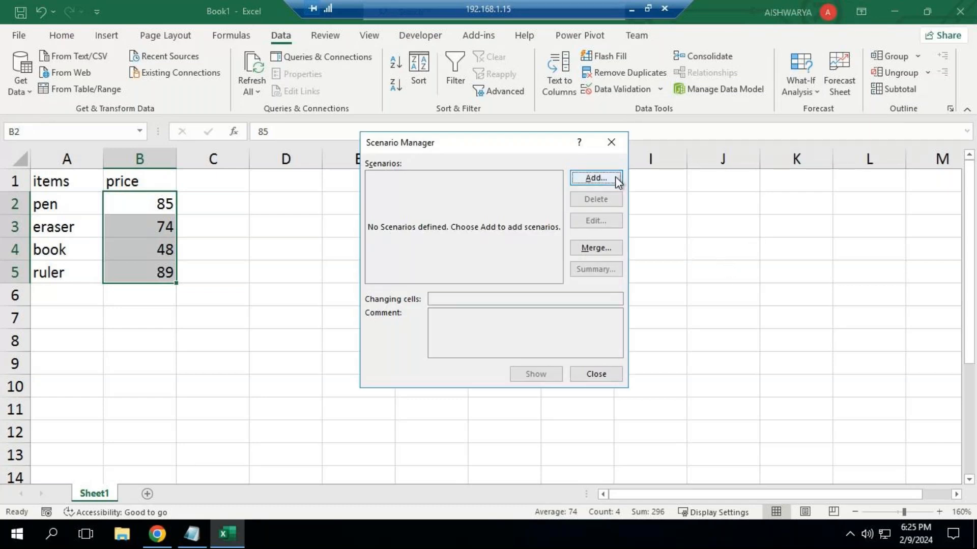
click(595, 178)
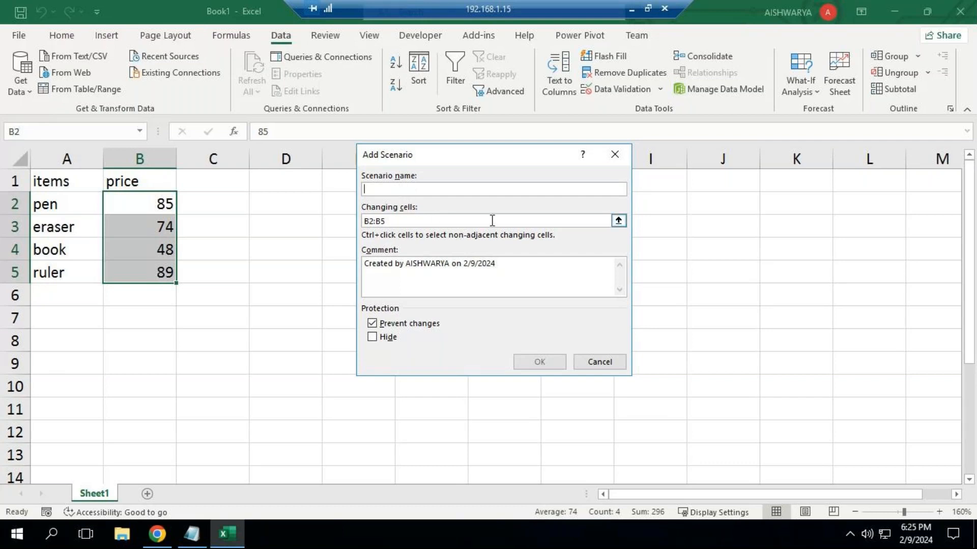
text(CP)
click(539, 362)
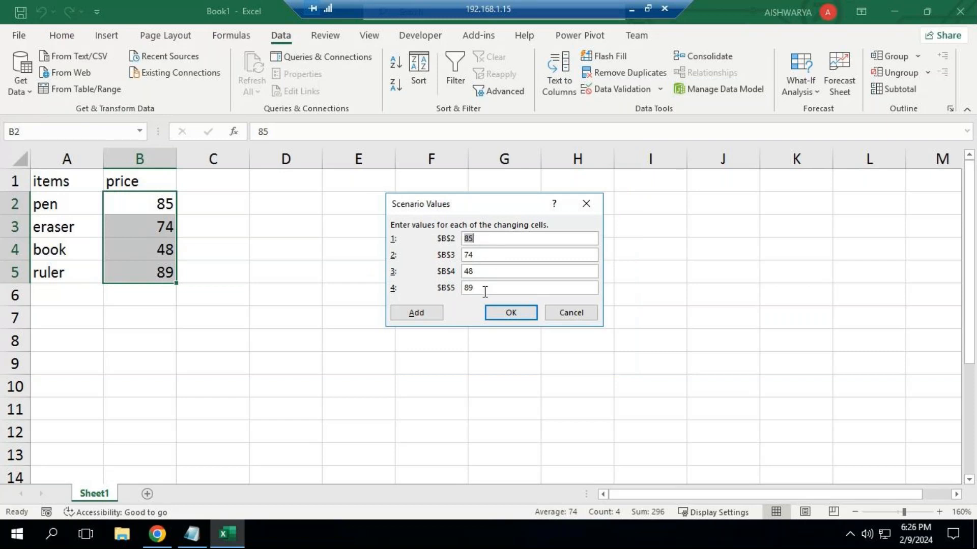
- Set the CP scenario values for B2 to B5 to 90, 80, 50 and 90
text(90)
key(Tab)
text(80)
key(Tab)
text(50)
key(Tab)
text(90)
click(516, 309)
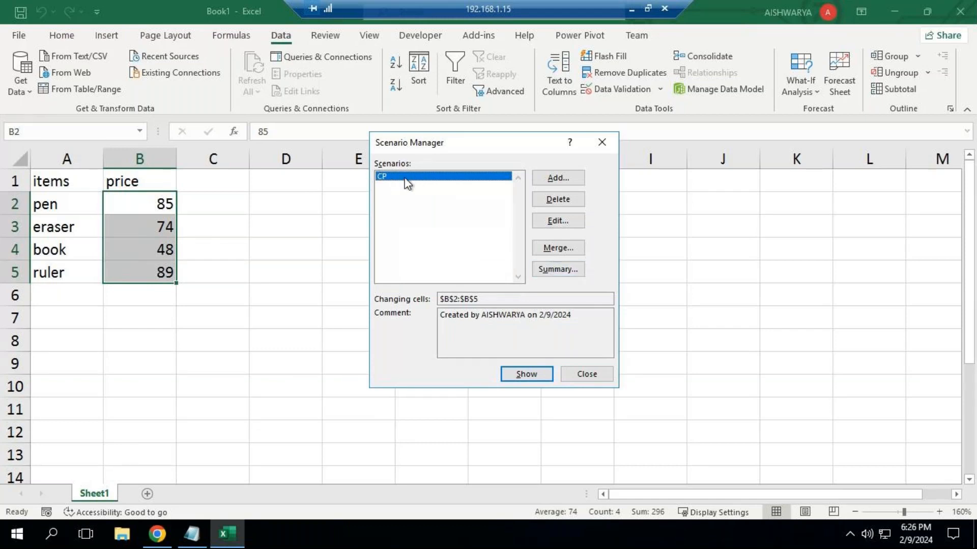
- Create a Scenario summary report with D4 as the result cell
click(546, 272)
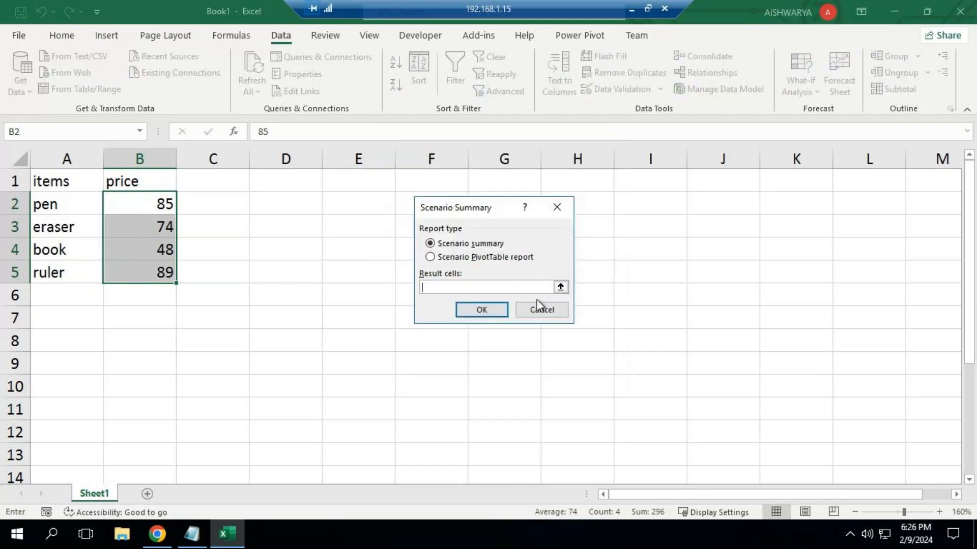
click(313, 204)
click(309, 245)
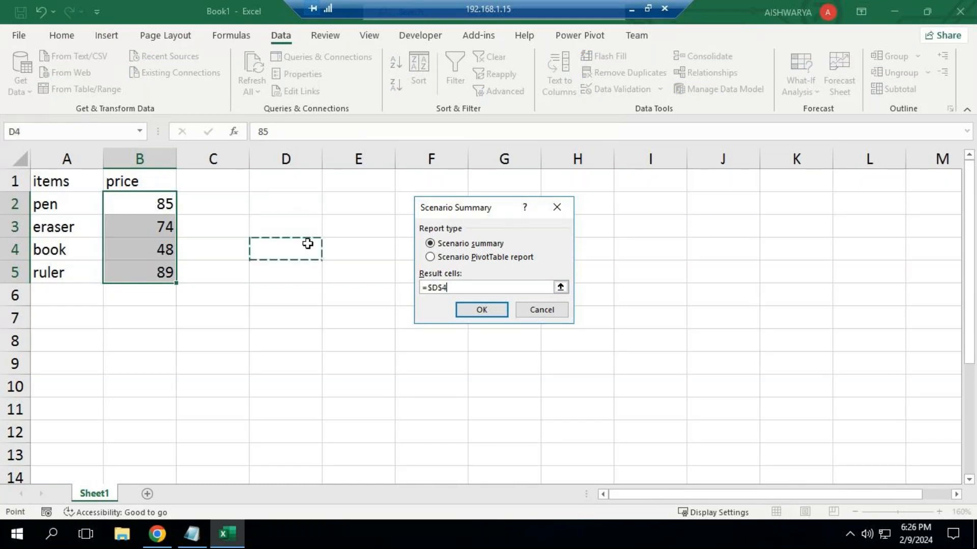
click(495, 311)
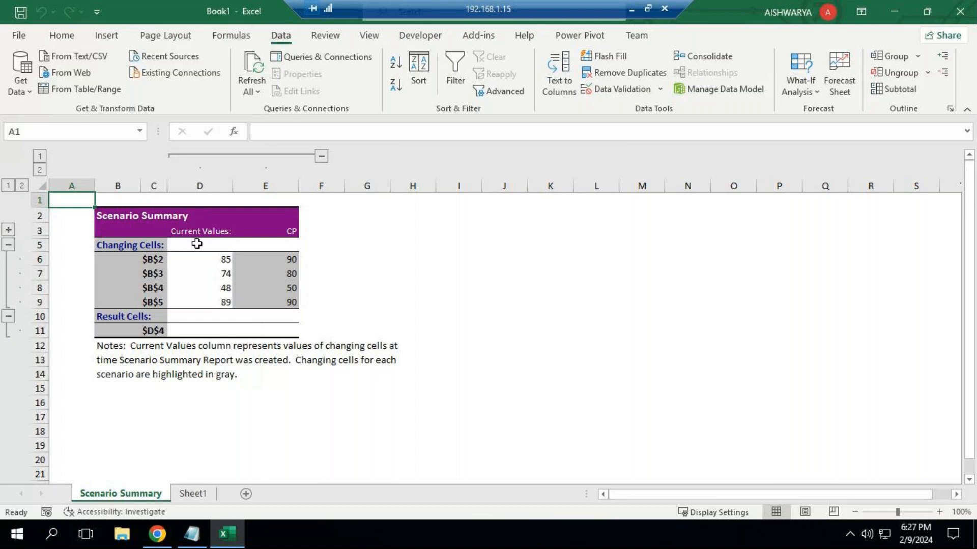
- Compare the current values with the CP values for each changing cell in the scenario summary
click(201, 259)
click(205, 271)
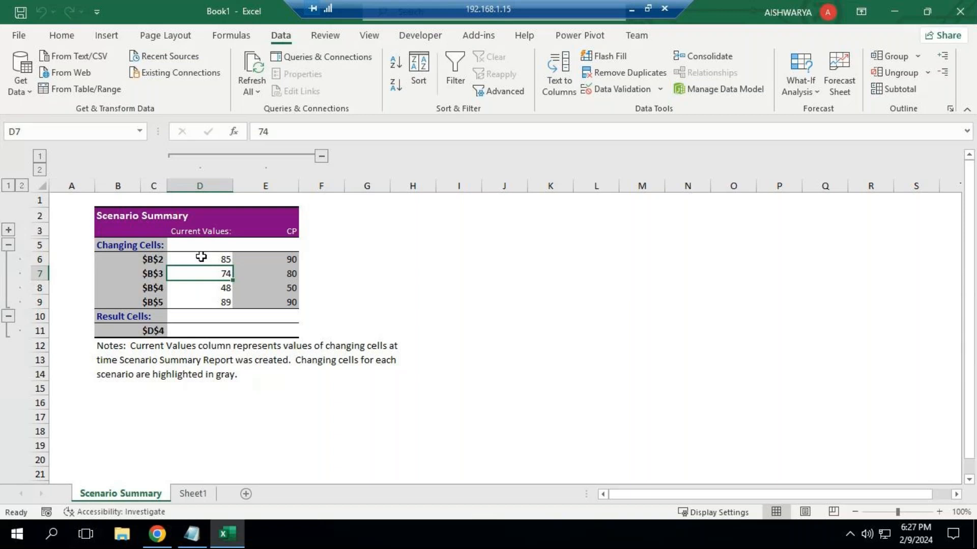
click(201, 257)
click(285, 260)
click(279, 278)
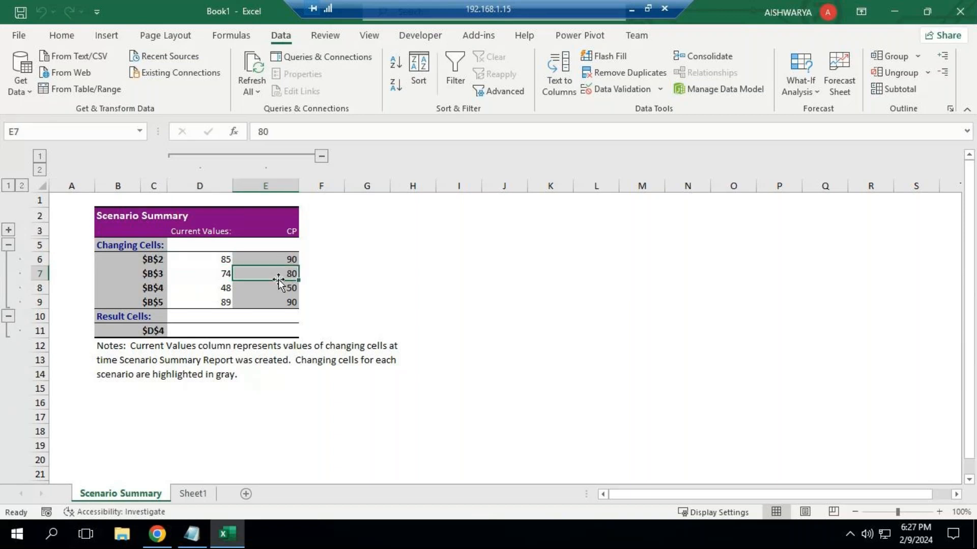
click(278, 286)
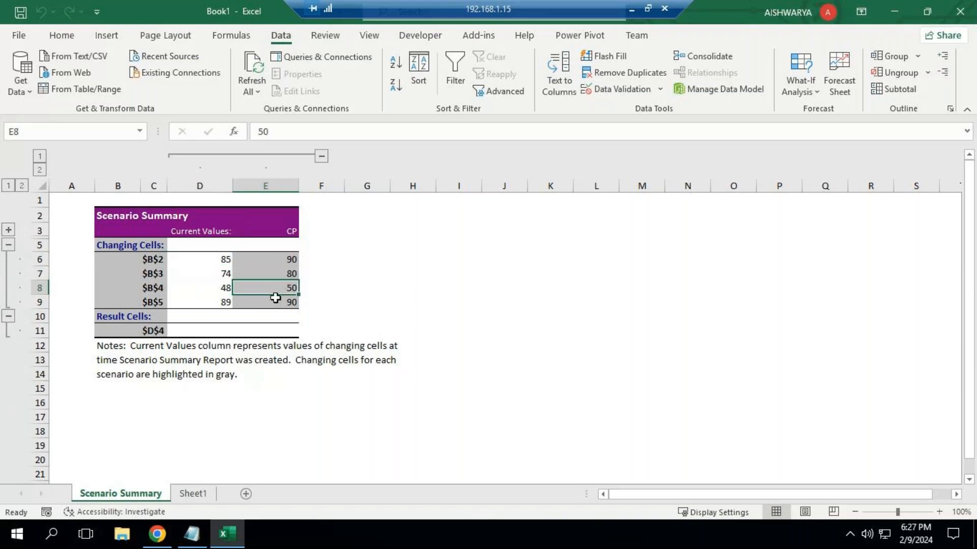
click(275, 301)
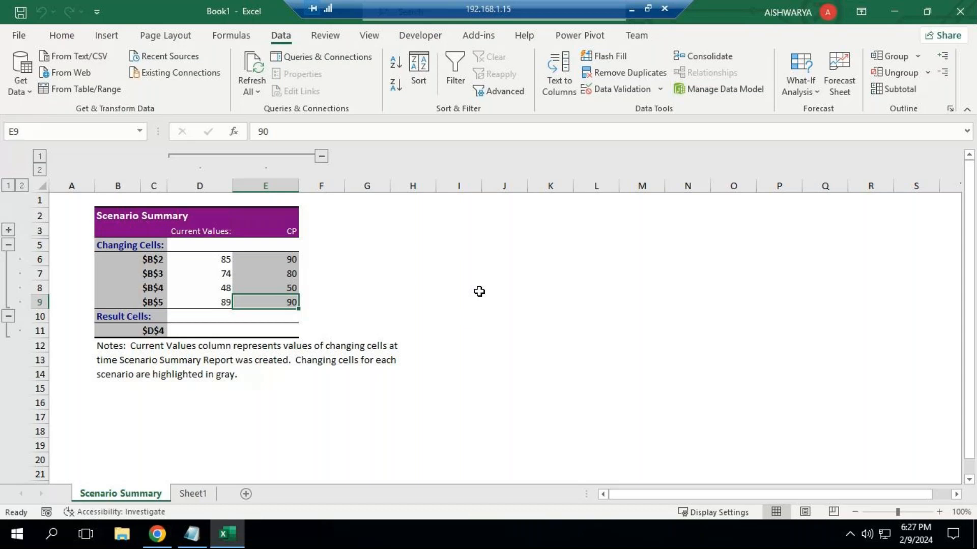
- Mute the microphone in the GoTo meeting and return to the remote desktop session
click(631, 9)
click(503, 535)
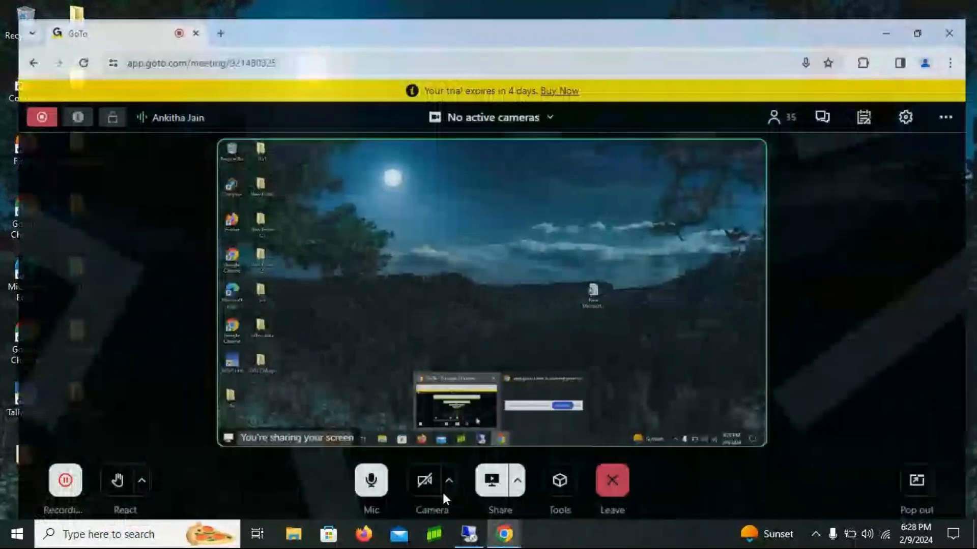
click(364, 471)
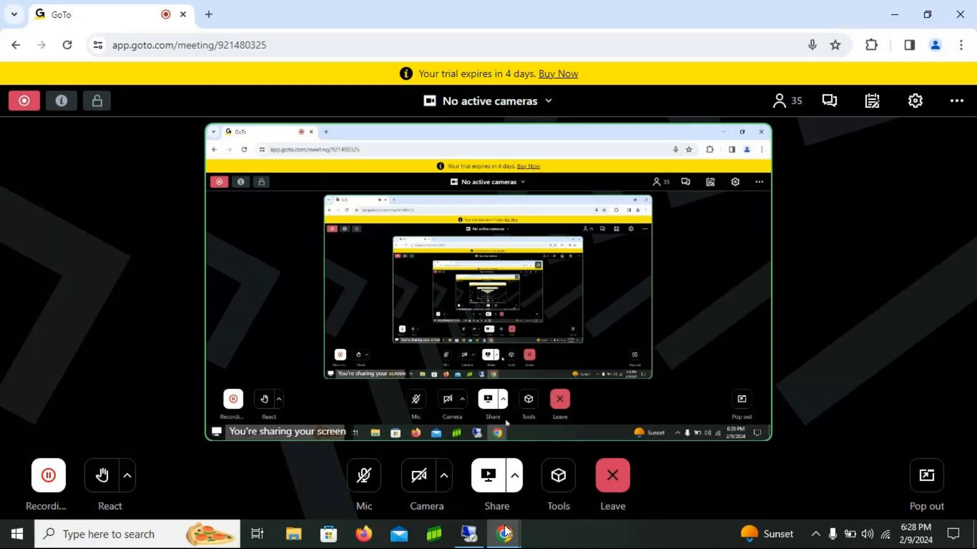
click(469, 534)
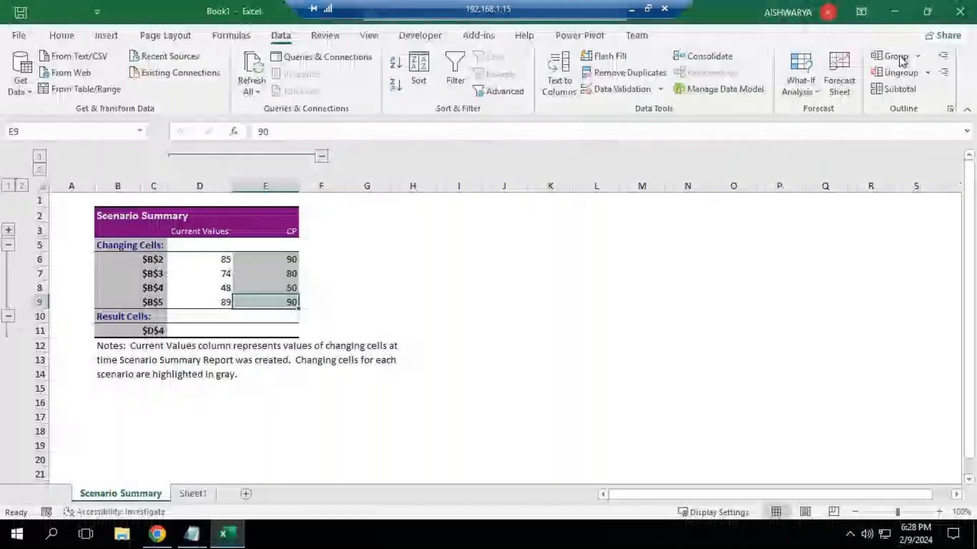
- Minimise the Excel workbook and refresh the remote desktop
click(893, 11)
right_click(642, 229)
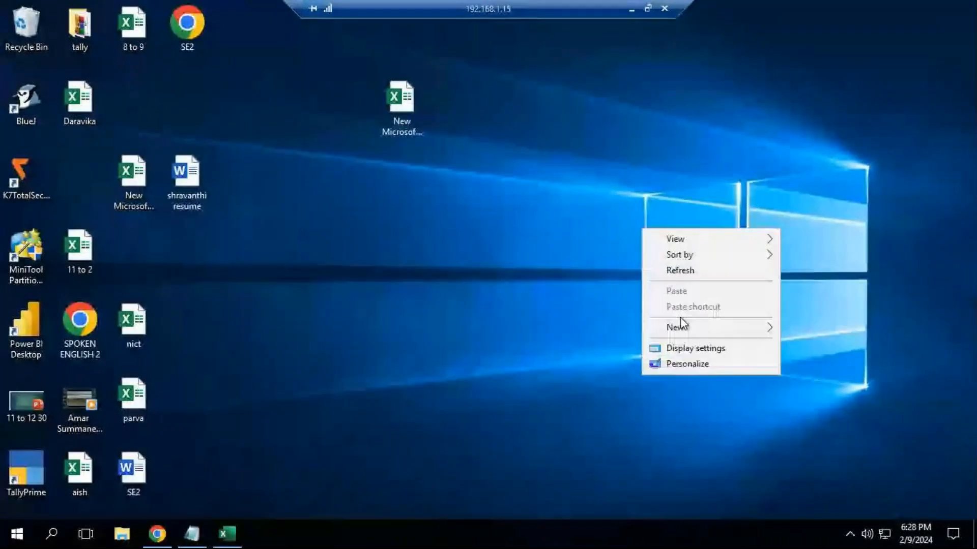
click(695, 272)
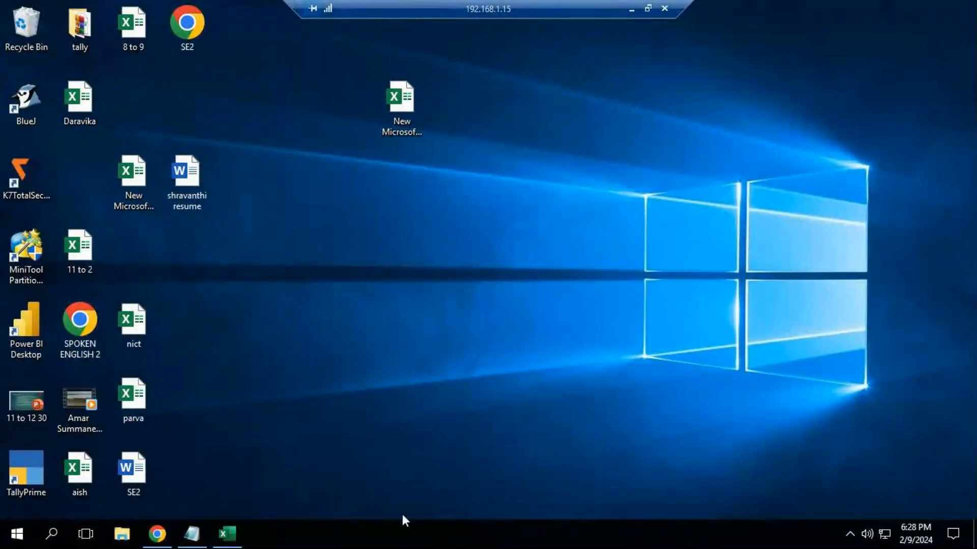
- Switch to the Notepad notes, maximise the window and add the line "Scenario manager" below the login details, separated by a blank line
click(202, 530)
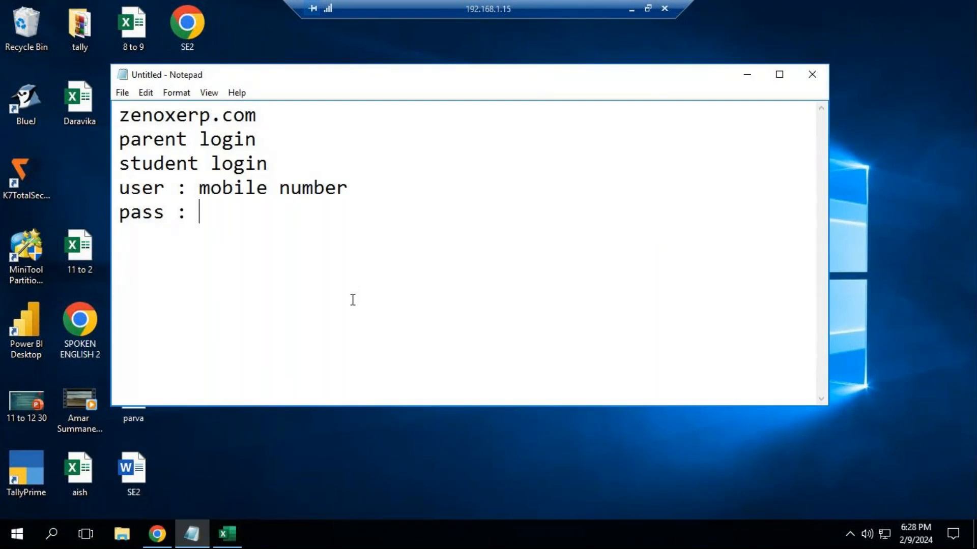
key(Return)
click(779, 74)
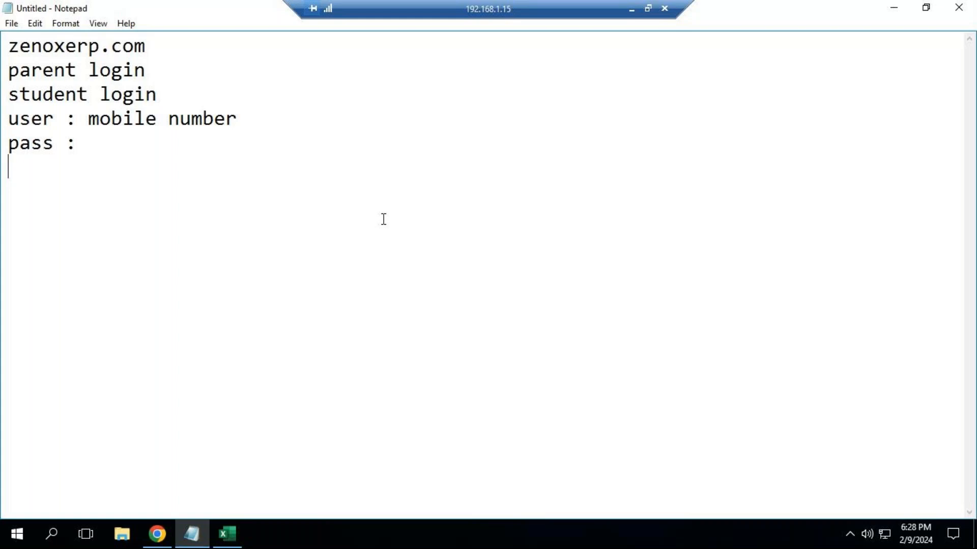
key(Return)
text(Scenario manager)
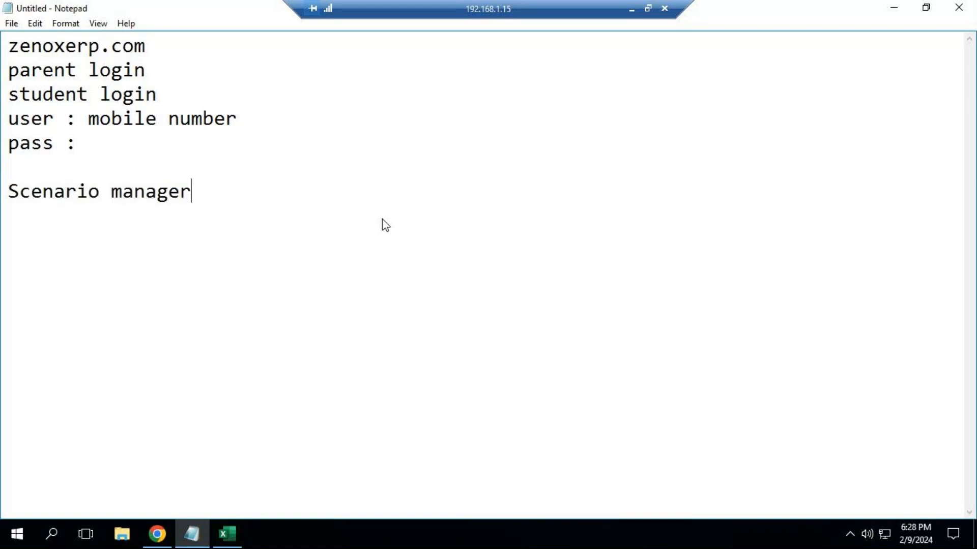
- Insert the heading "what if analysis" above "Scenario manager", separated from the login details by blank lines, and start a new line below
key(Up)
key(Return)
key(Return)
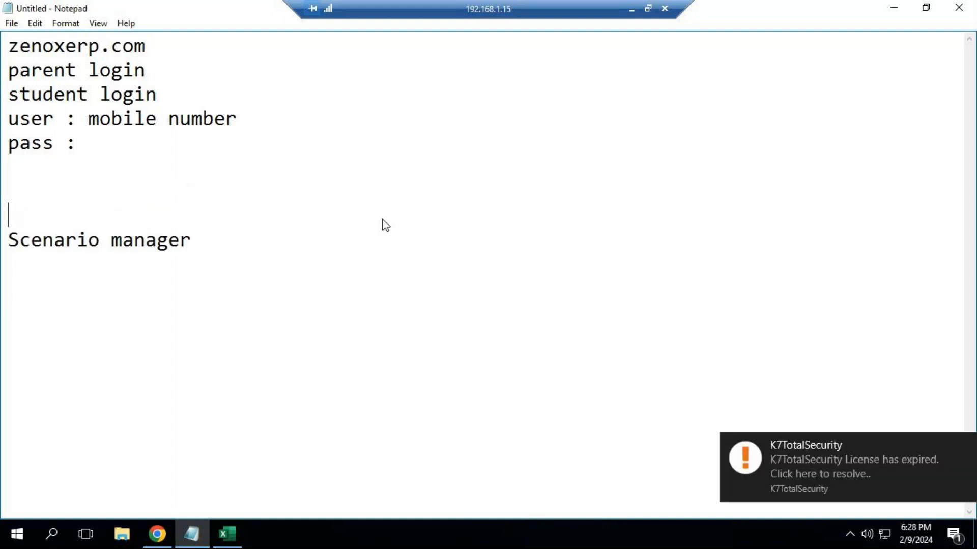
text(what if)
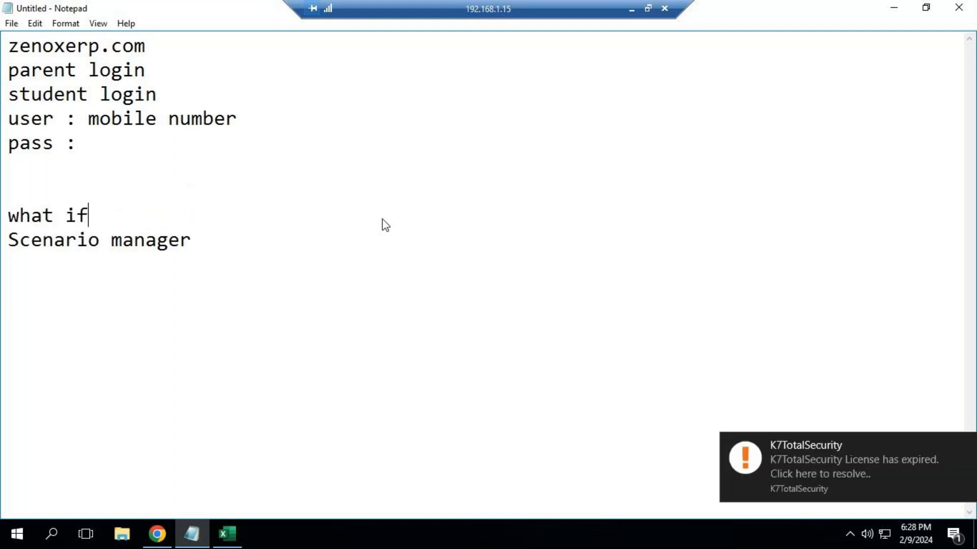
text( analysi)
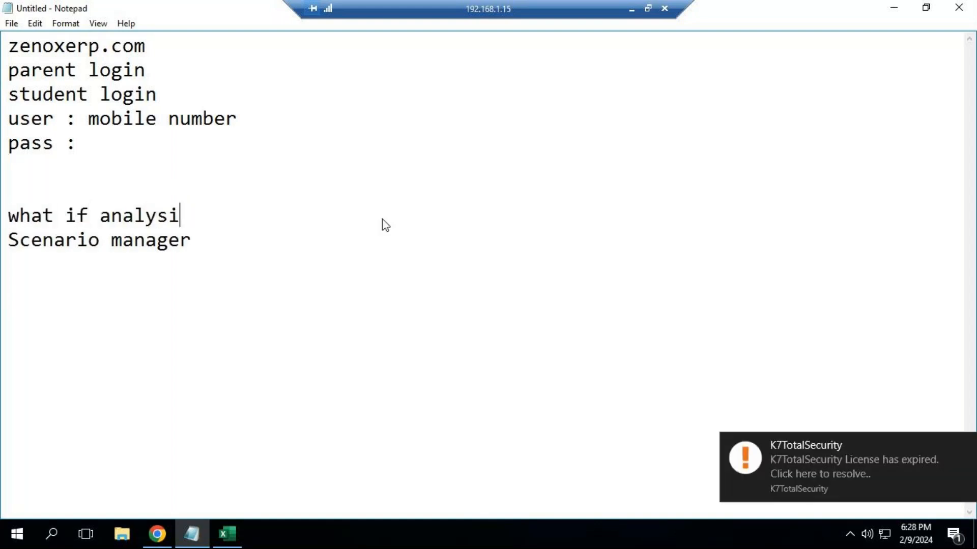
text(s)
key(Down)
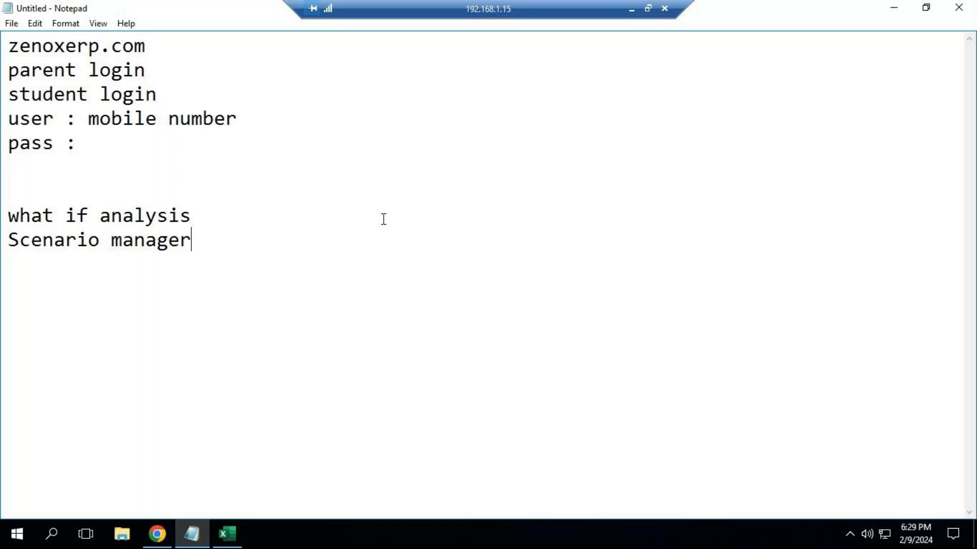
key(Return)
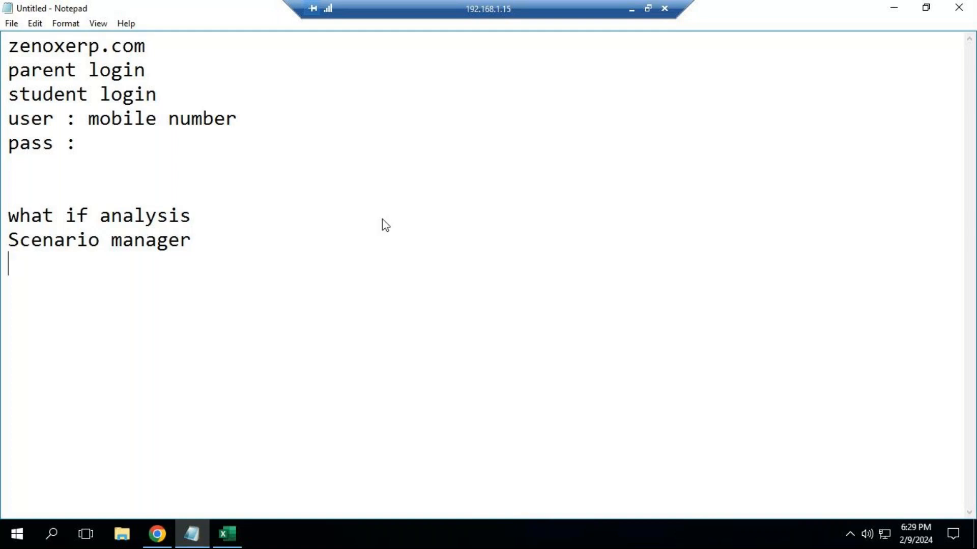
- Mute the microphone in the GoTo meeting and return to the remote desktop session
click(631, 9)
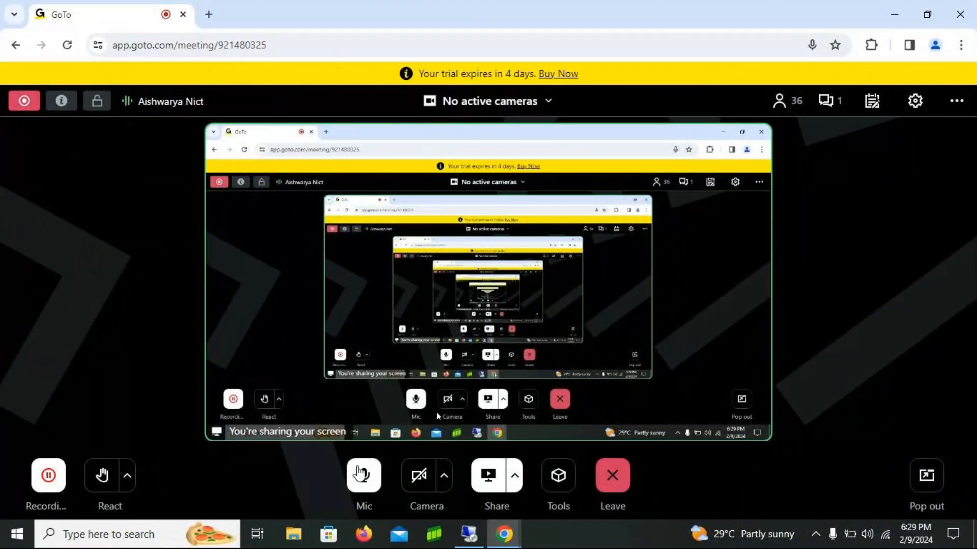
click(361, 473)
click(469, 535)
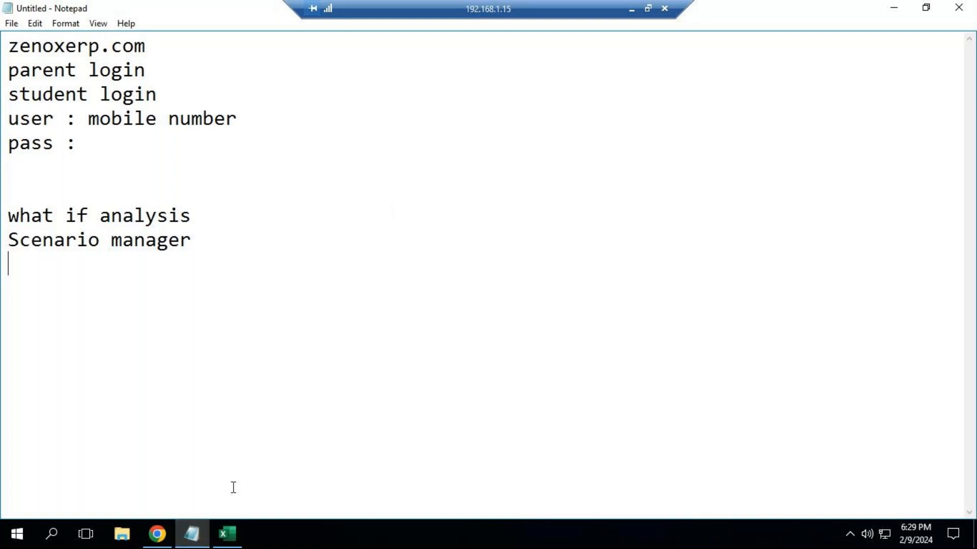
- Look up the What-If Analysis options in Excel and add the lines "Goal seek" and "Data table" to the Notepad notes
click(230, 544)
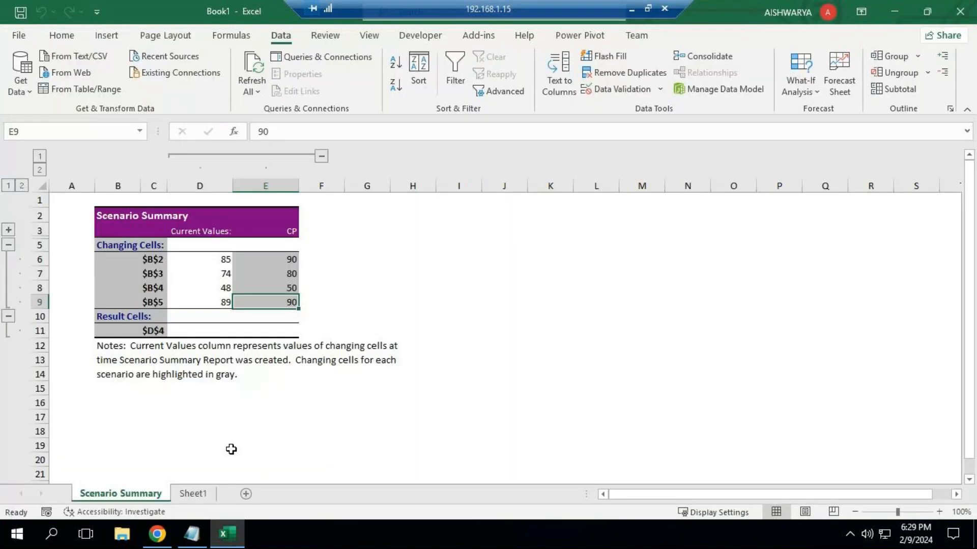
click(786, 87)
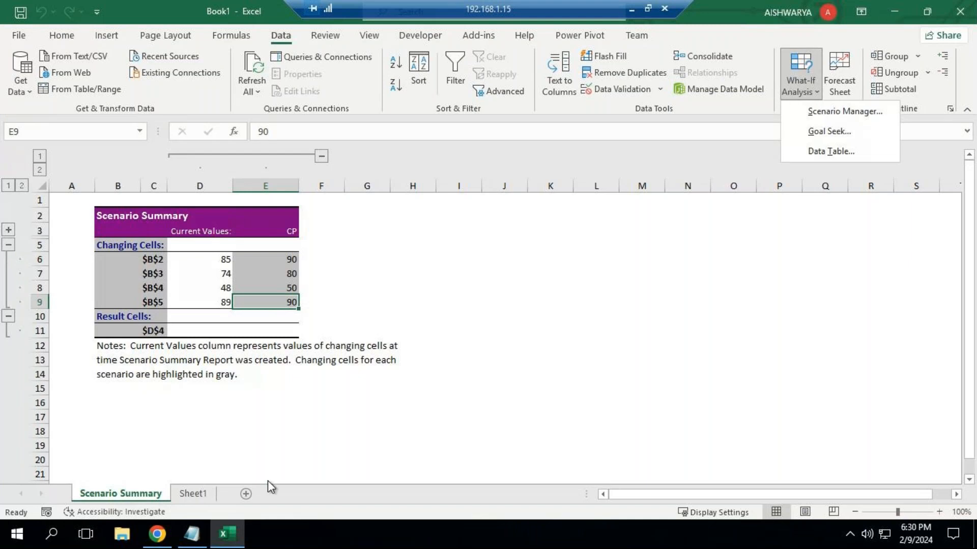
click(192, 533)
text(Go)
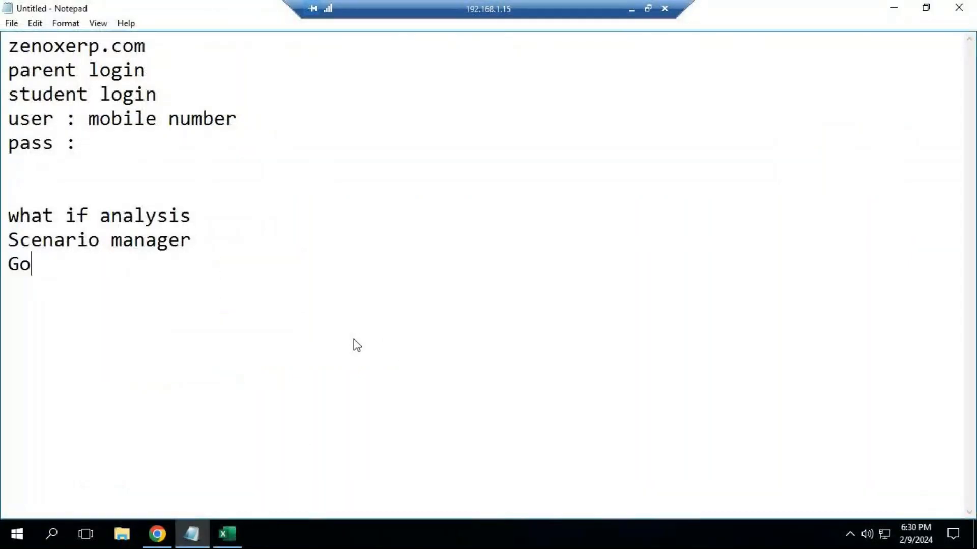
text(al sek)
key(BackSpace)
text(ek)
key(Return)
text(Data table)
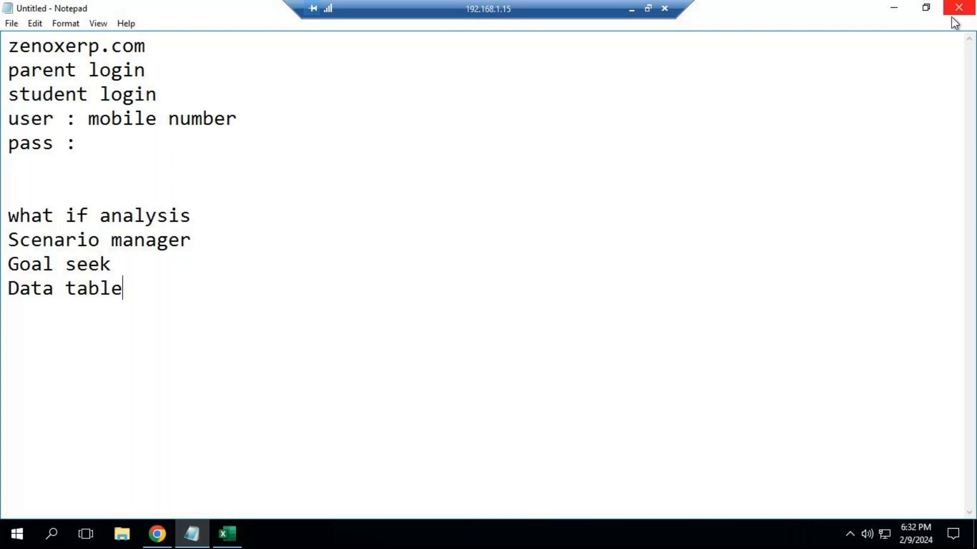
- Check the Scenario Manager description in Excel and add "= create different group of values" after "Scenario manager" in the Notepad notes
click(899, 12)
click(272, 274)
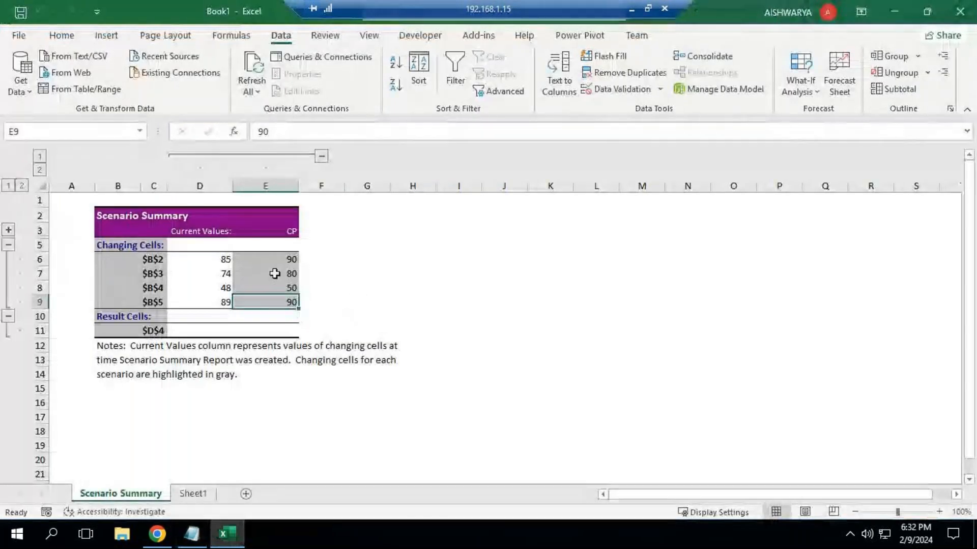
click(808, 90)
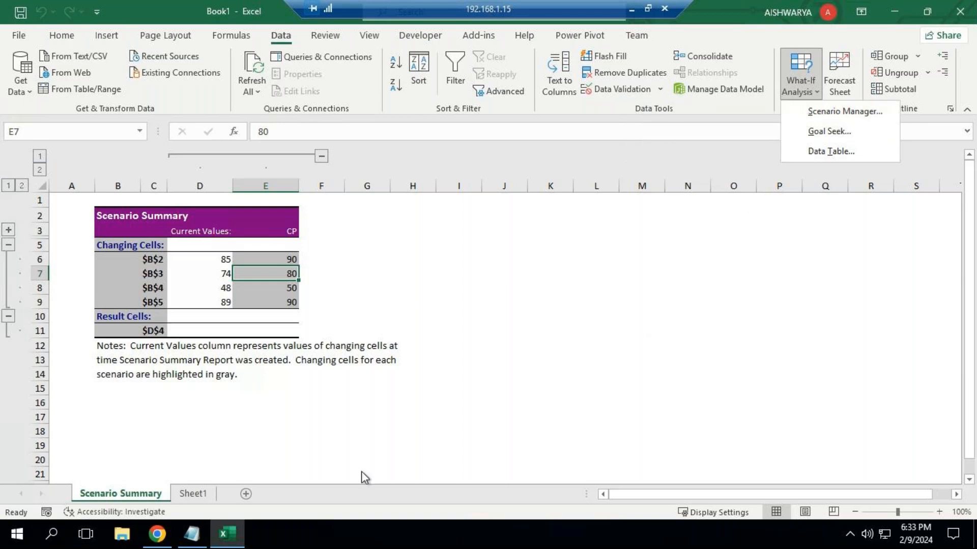
click(193, 534)
click(222, 244)
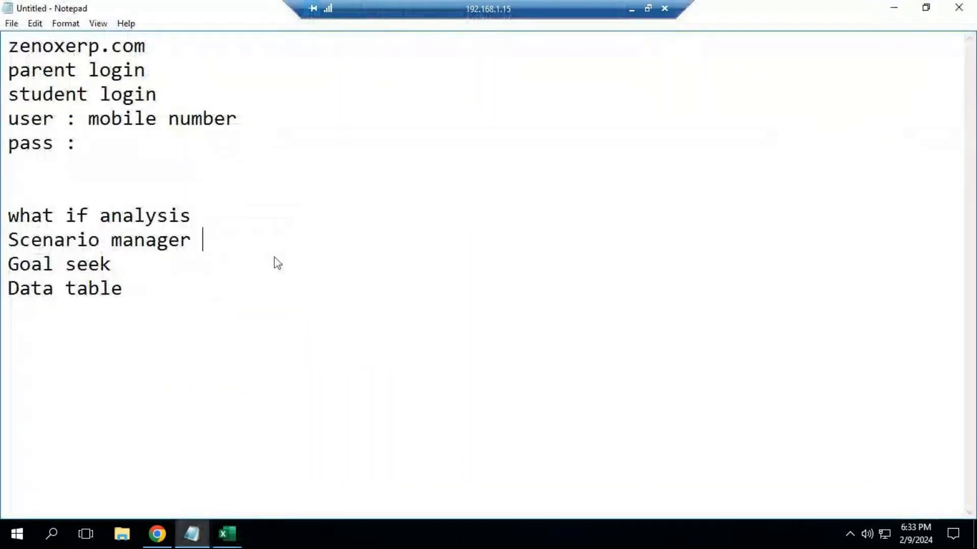
text(=  creaTE)
key(BackSpace)
key(BackSpace)
key(BackSpace)
text(t)
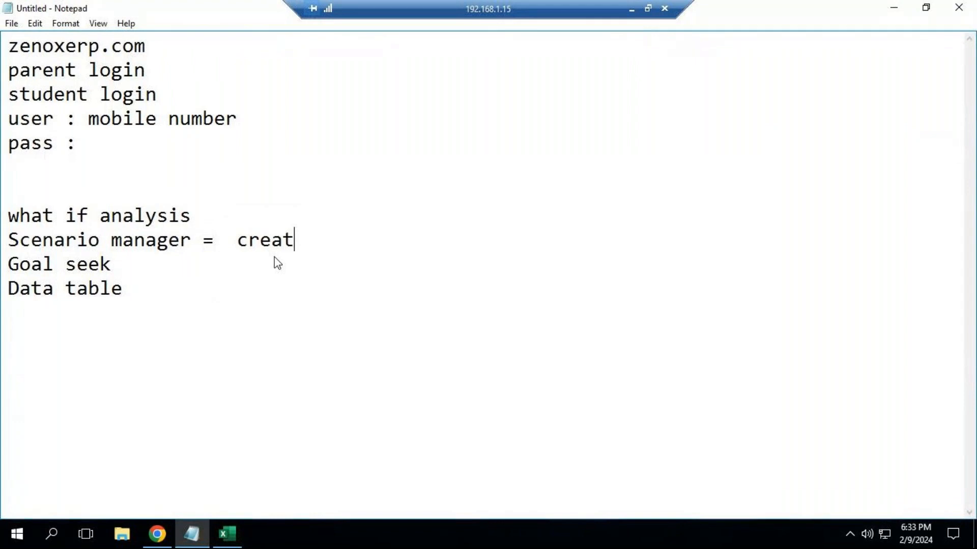
text(e differe)
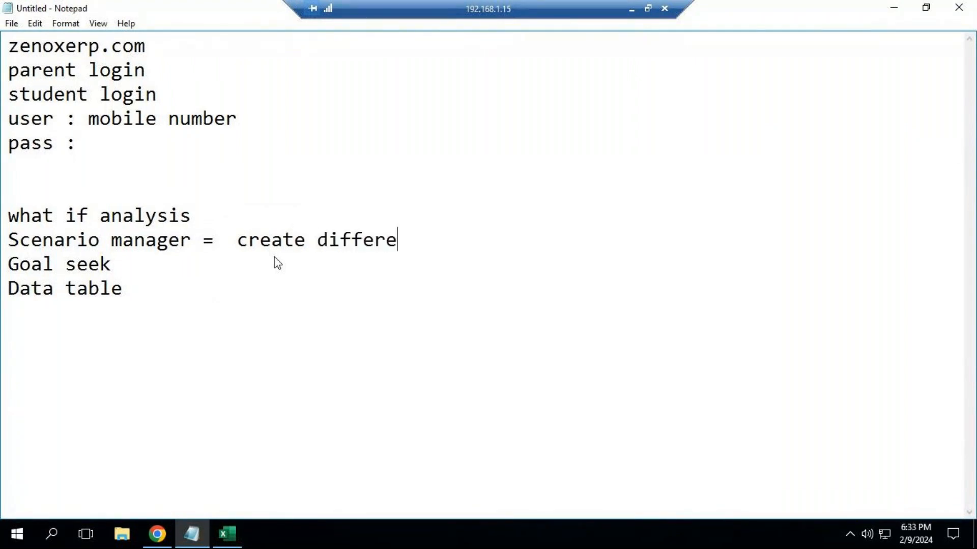
text(nt group )
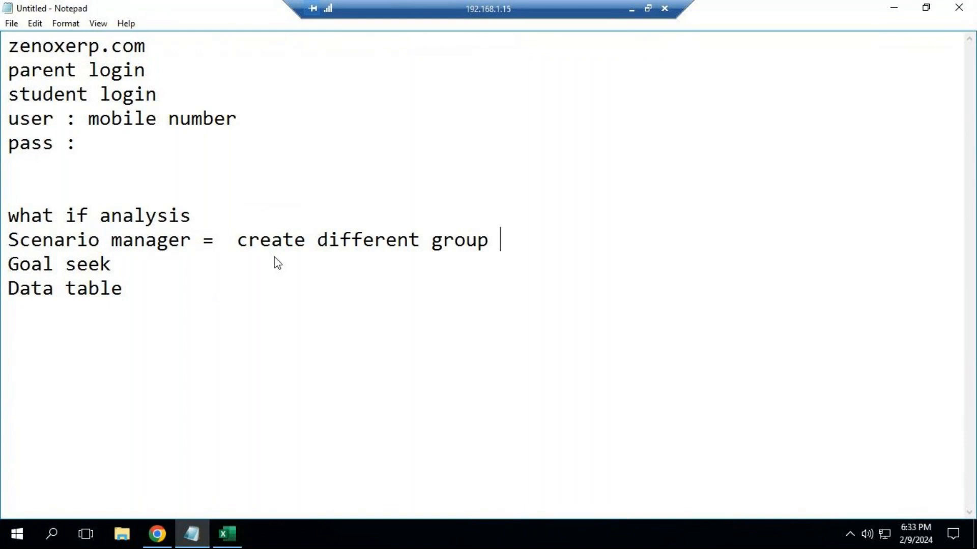
text(of values)
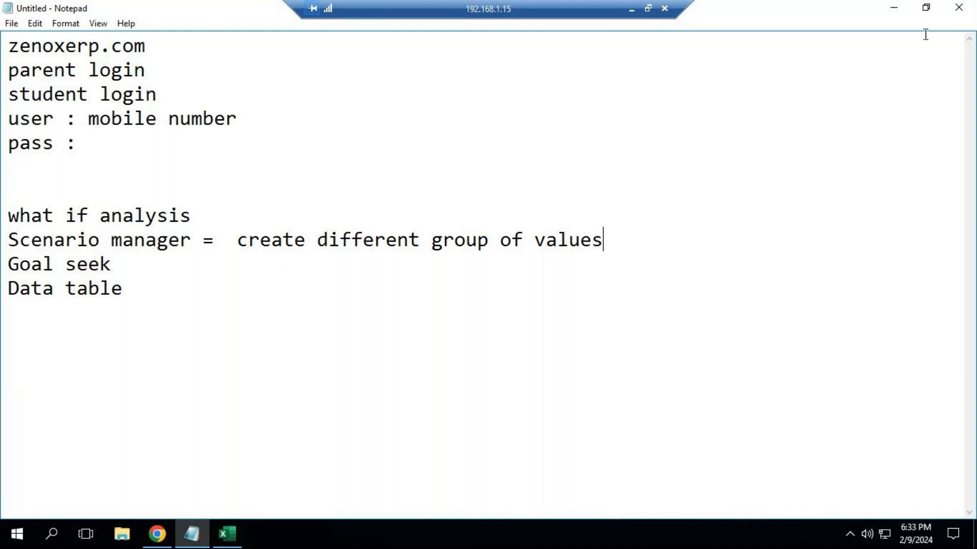
- Recheck the What-If Analysis descriptions in Excel and extend the Scenario manager definition in Notepad with "or scenarios"
click(223, 535)
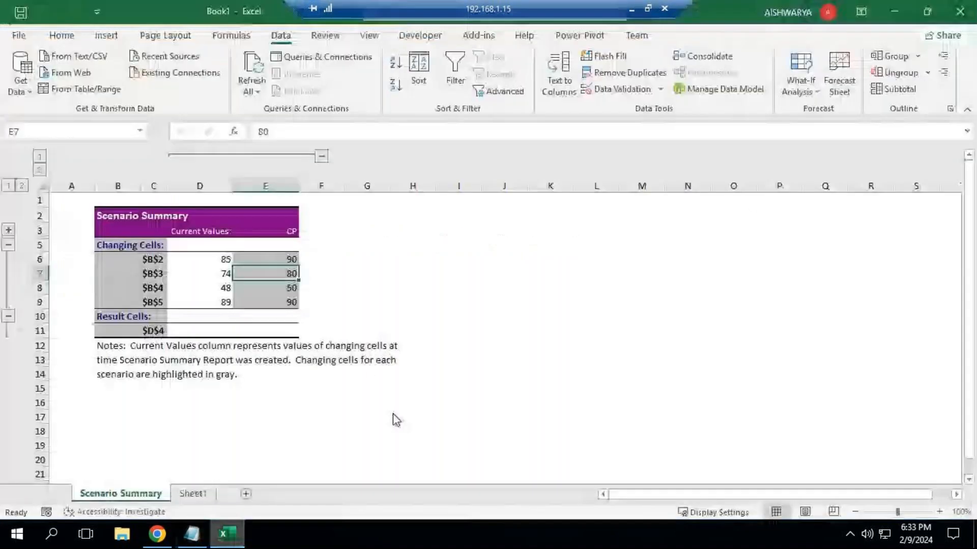
click(798, 81)
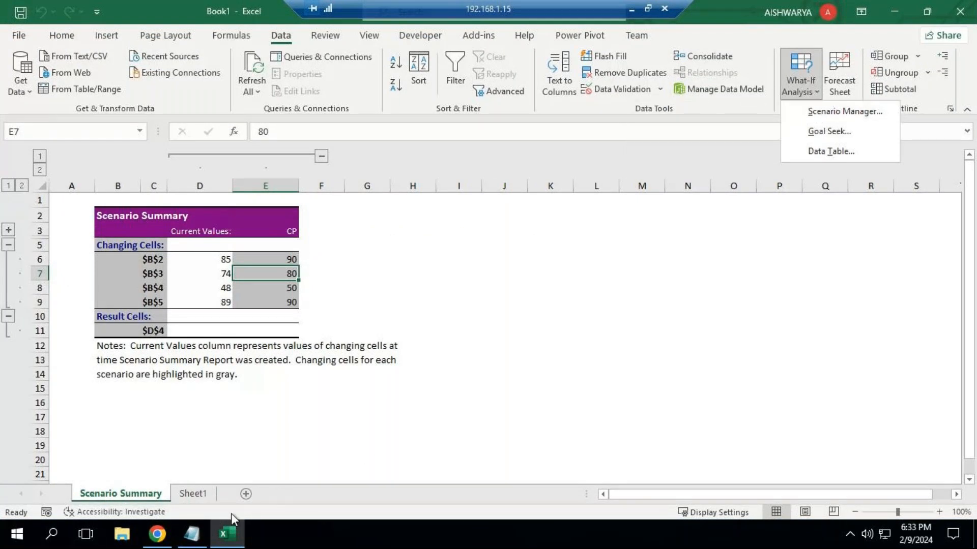
click(192, 533)
text(or scenarios)
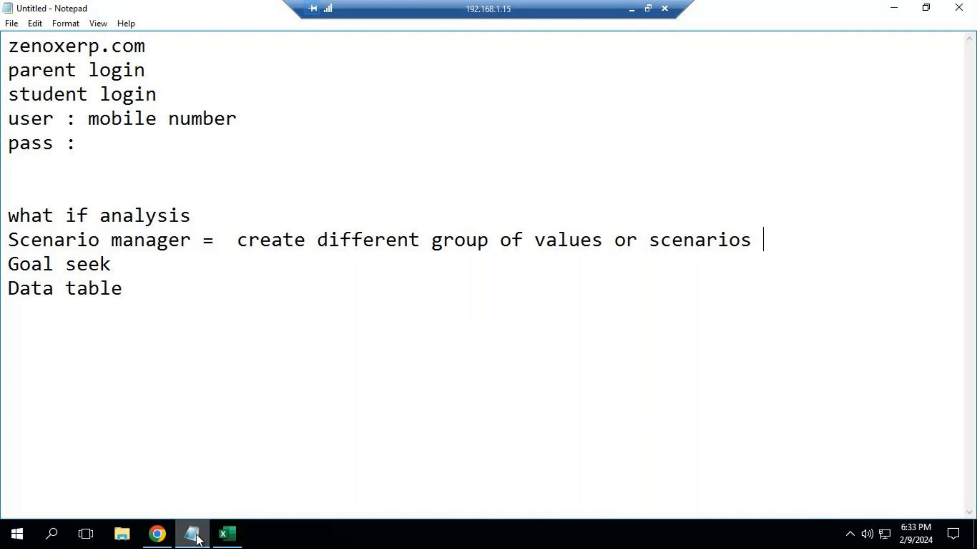
- Consult the Scenario Manager description in Excel once more and complete its definition in Notepad with "and switch between them"
click(227, 534)
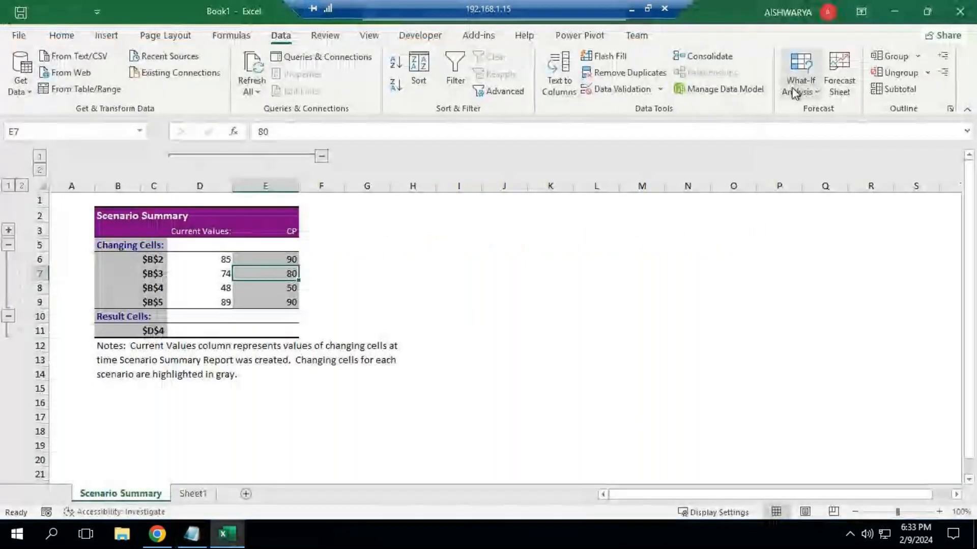
click(795, 93)
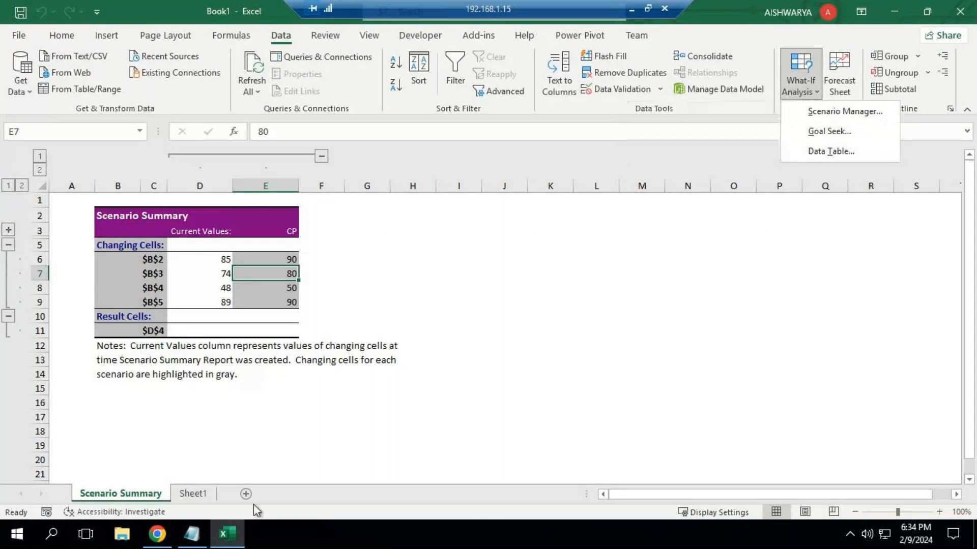
click(191, 534)
text(and )
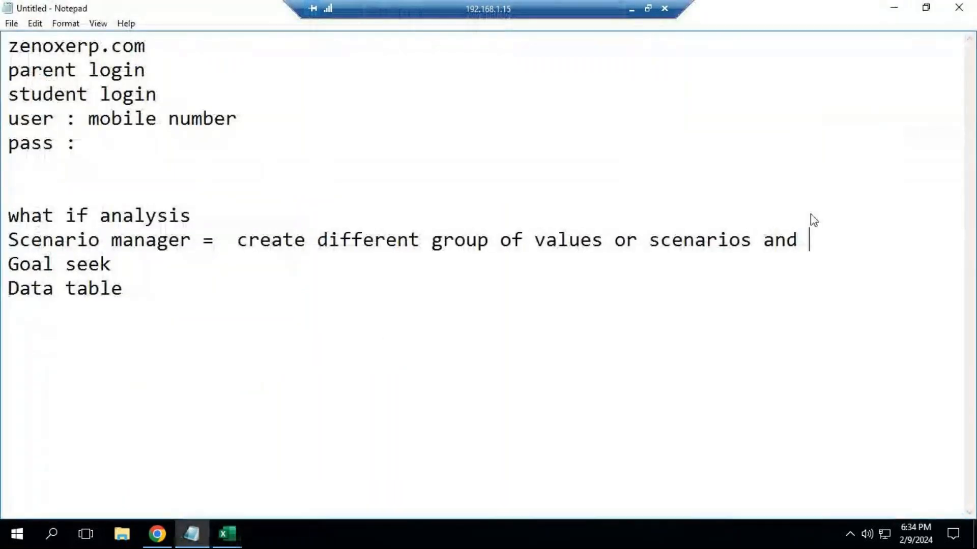
text(switch)
key(BackSpace)
text(ch betwee)
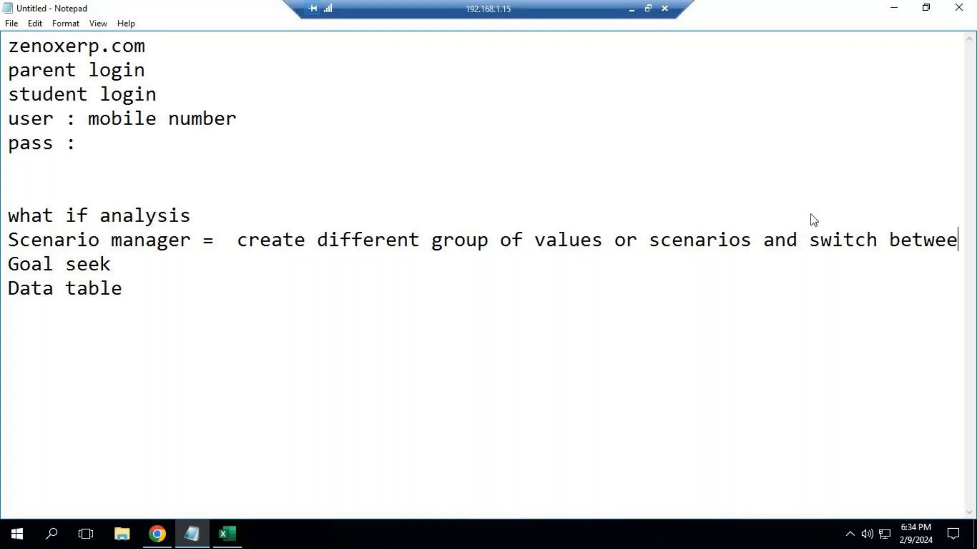
text(n them)
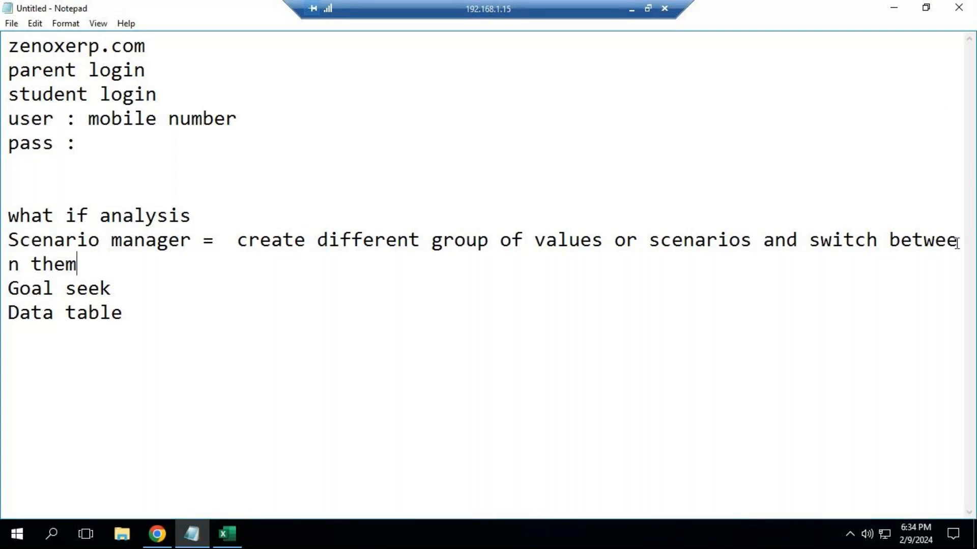
- Bring "between them" together on the definition's second line and place the cursor at the end of the Goal seek line
click(8, 267)
key(BackSpace)
click(150, 293)
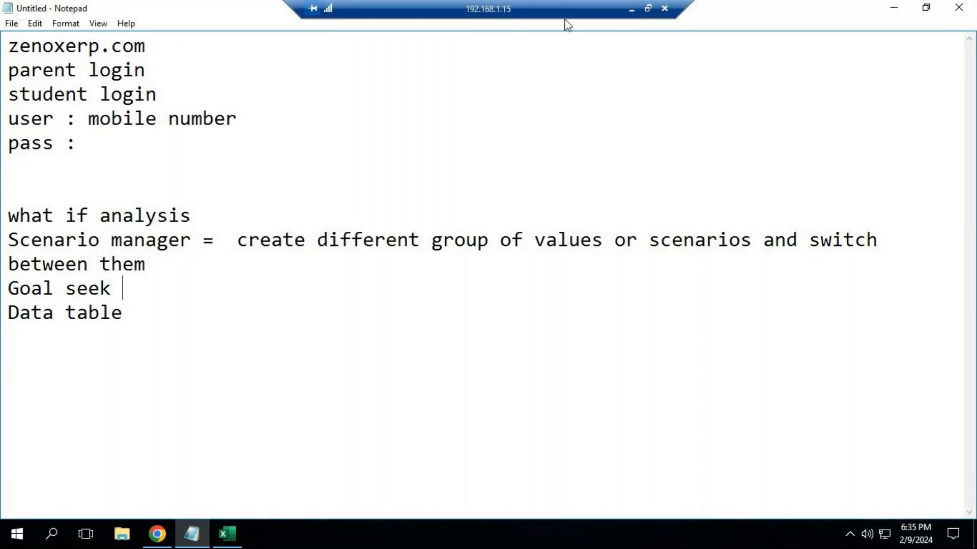
- Unmute the microphone in the GoTo meeting to speak, mute it again and return to the remote desktop session
click(629, 9)
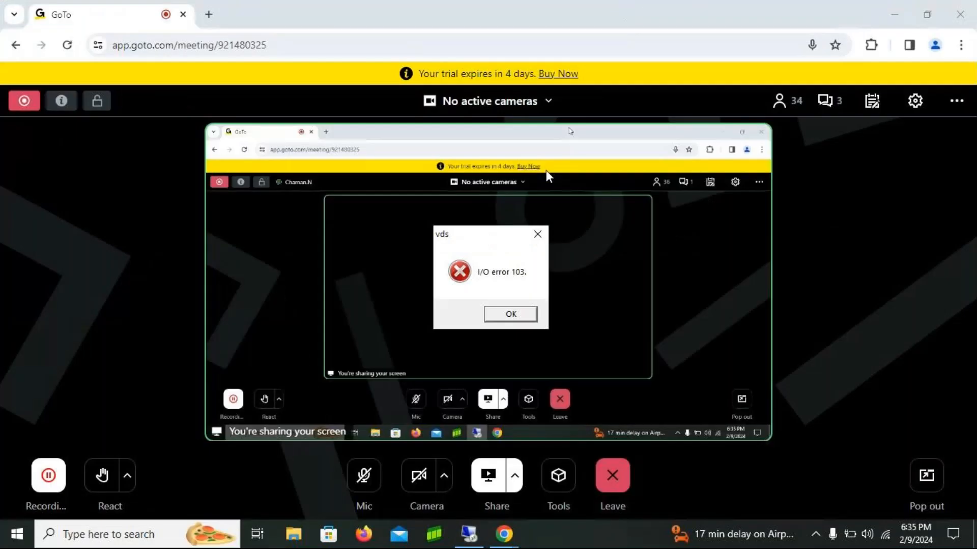
click(364, 476)
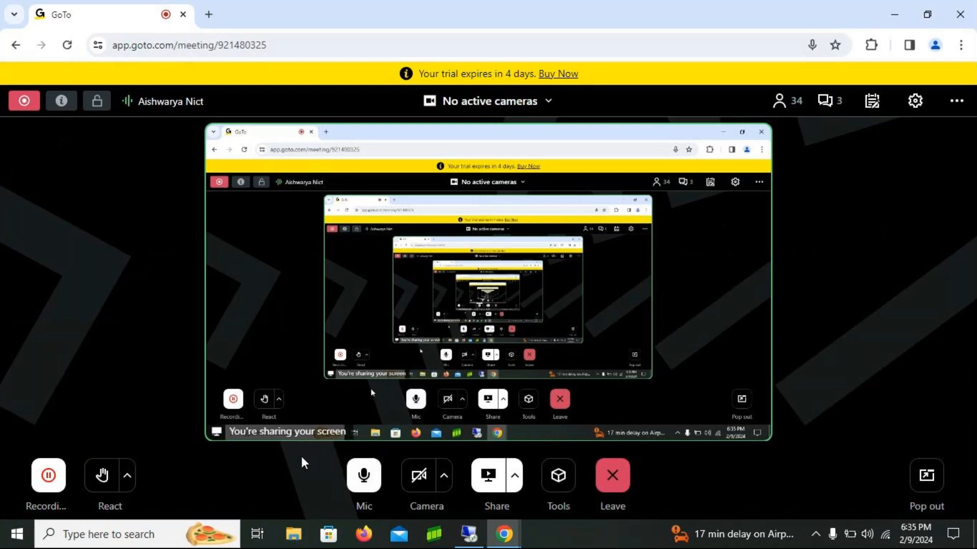
click(362, 476)
click(482, 534)
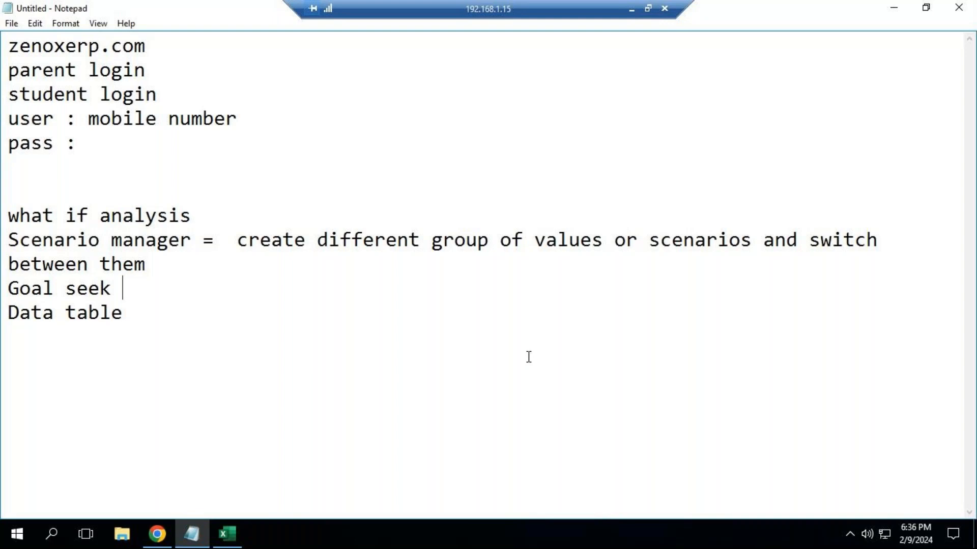
- Look up Goal Seek among Excel's What-If Analysis options and add "= find the right" after "Goal seek" in the Notepad notes
text(=)
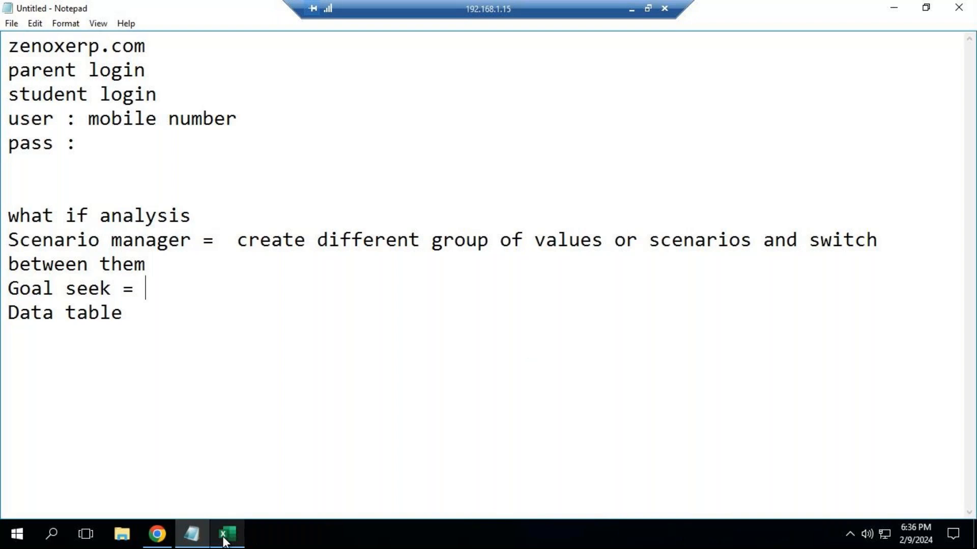
click(225, 540)
click(791, 91)
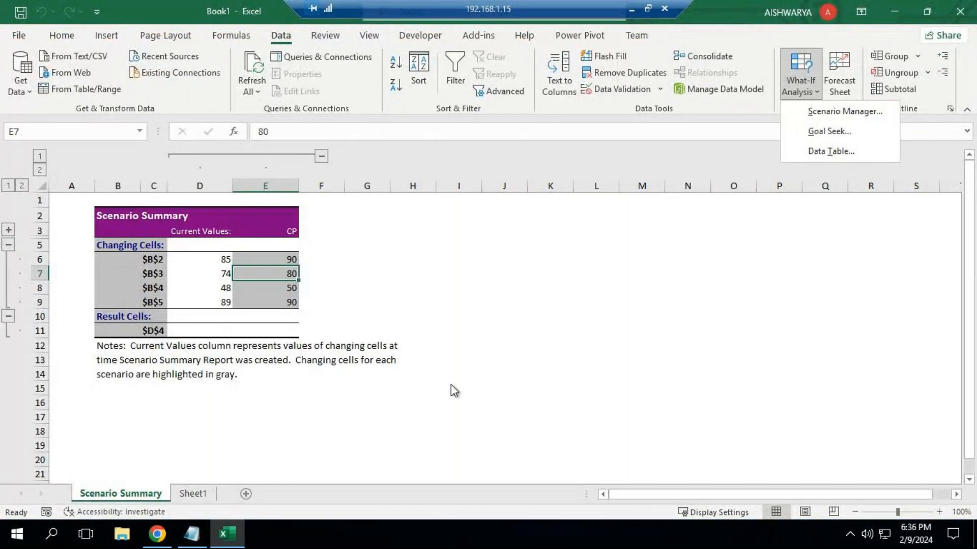
click(191, 534)
text(find the right)
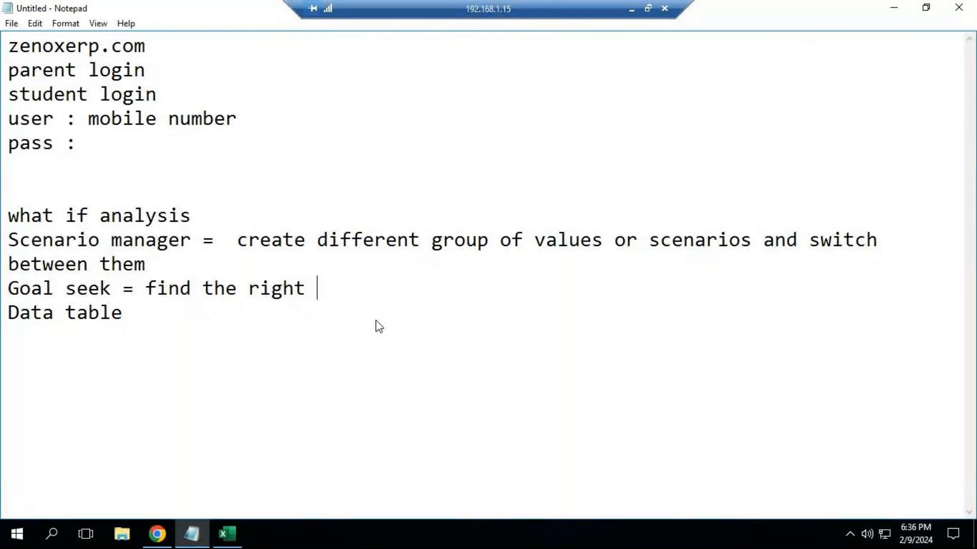
- Consult the Goal Seek description among Excel's What-If Analysis options and complete its Notepad definition with "for the value you want."
click(227, 534)
click(799, 84)
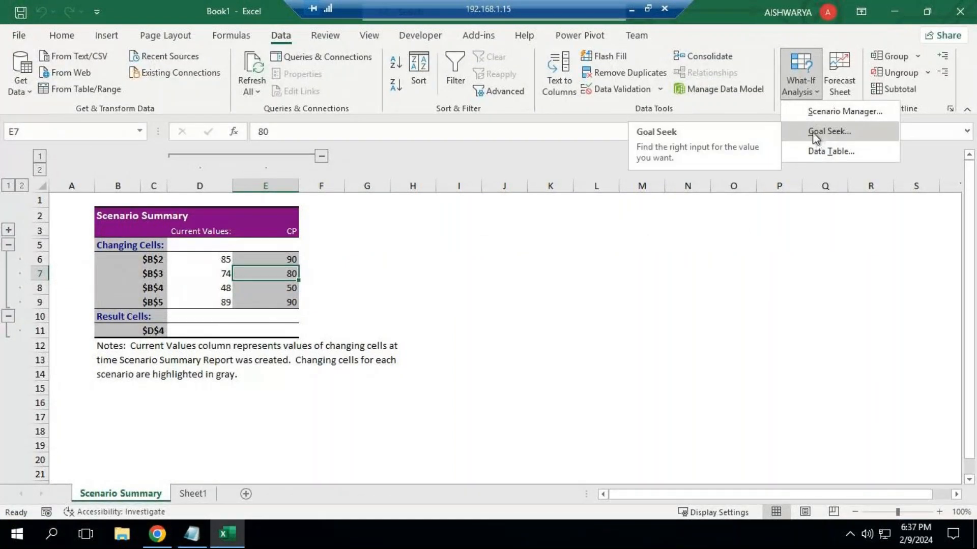
click(192, 534)
text(fo)
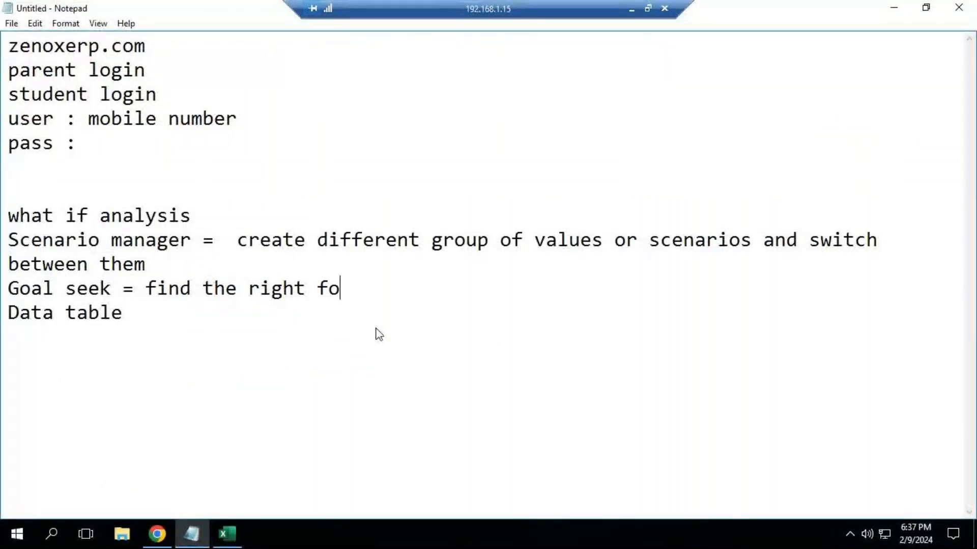
text(r the value y)
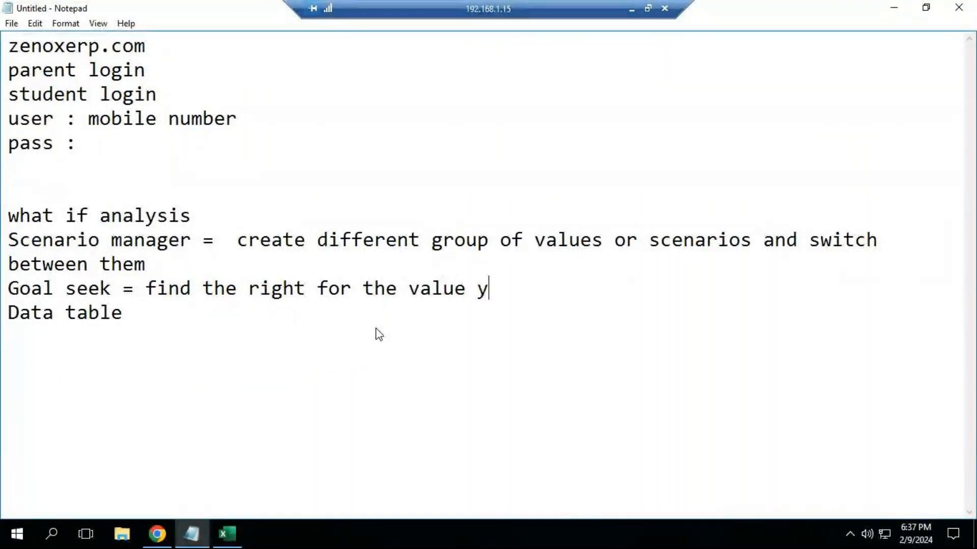
text(ou want)
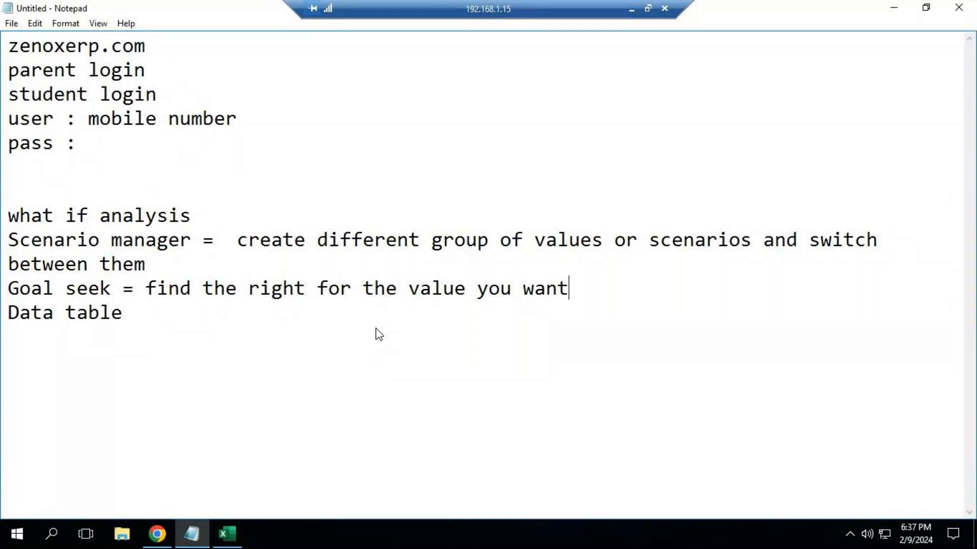
text(.)
- Unmute the microphone in the GoTo meeting and return to the remote desktop session
click(632, 15)
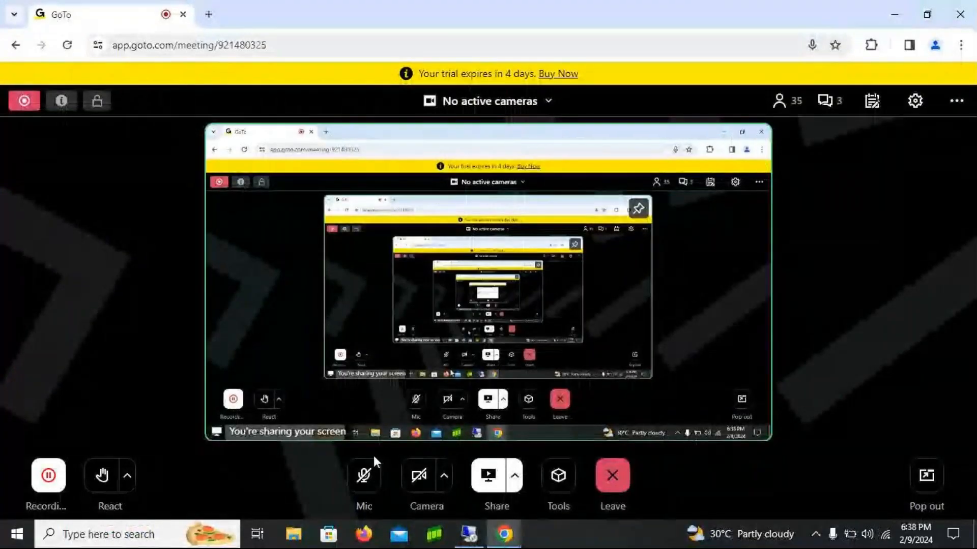
click(363, 485)
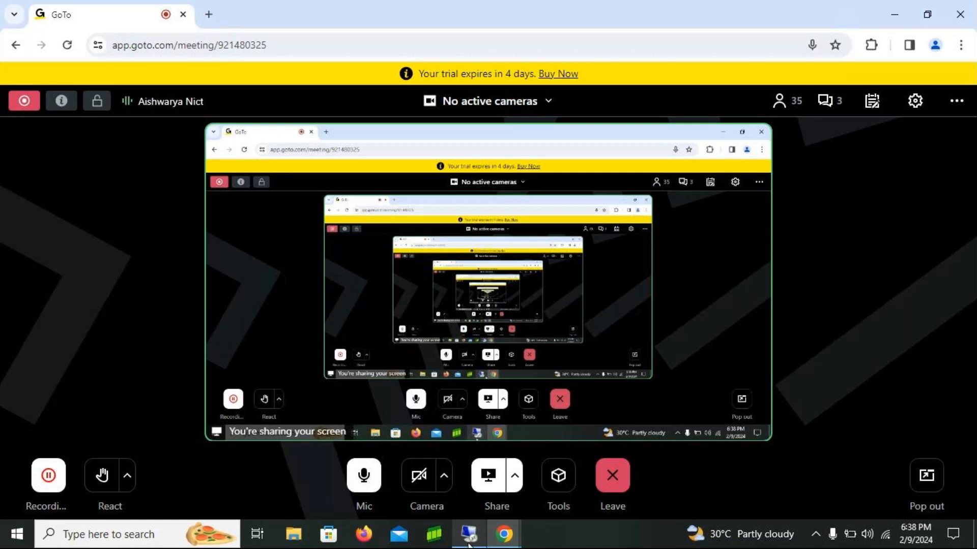
click(467, 534)
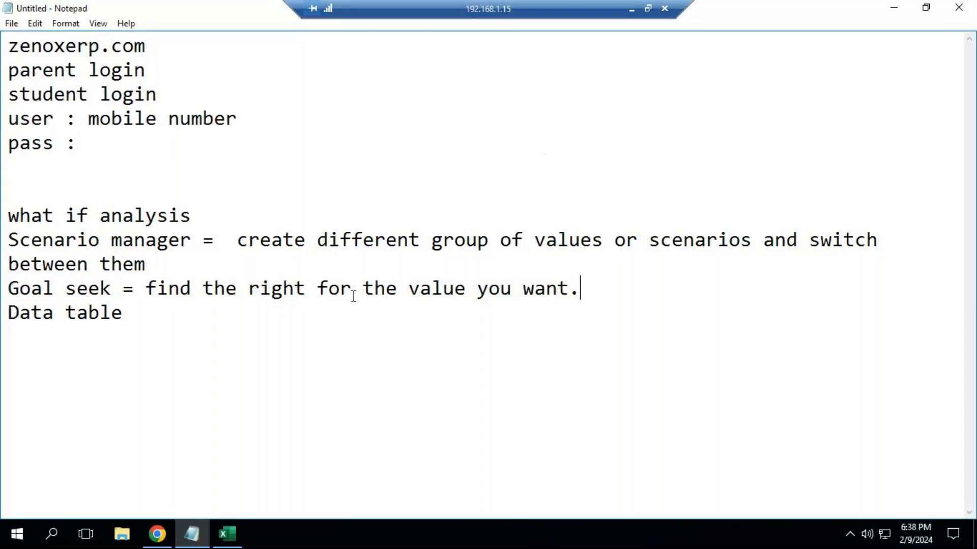
- Add "=" after "Data table" in the notes, and mute the microphone in the GoTo meeting before returning to the remote desktop
click(169, 320)
text(=)
click(631, 9)
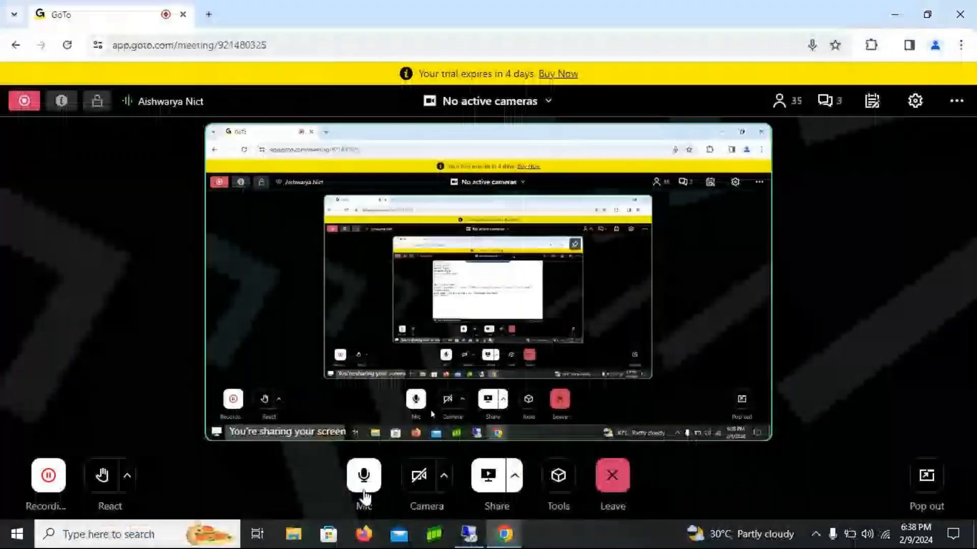
click(364, 478)
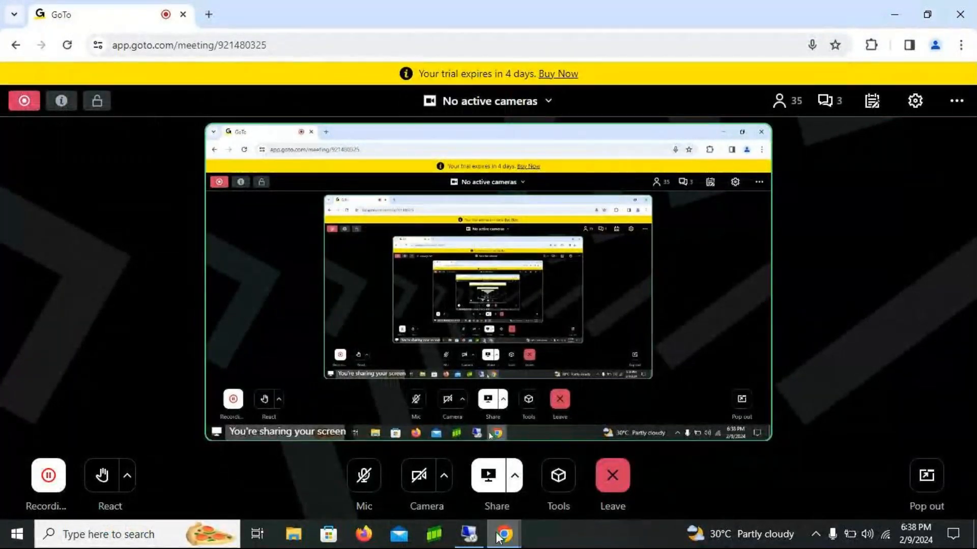
click(470, 538)
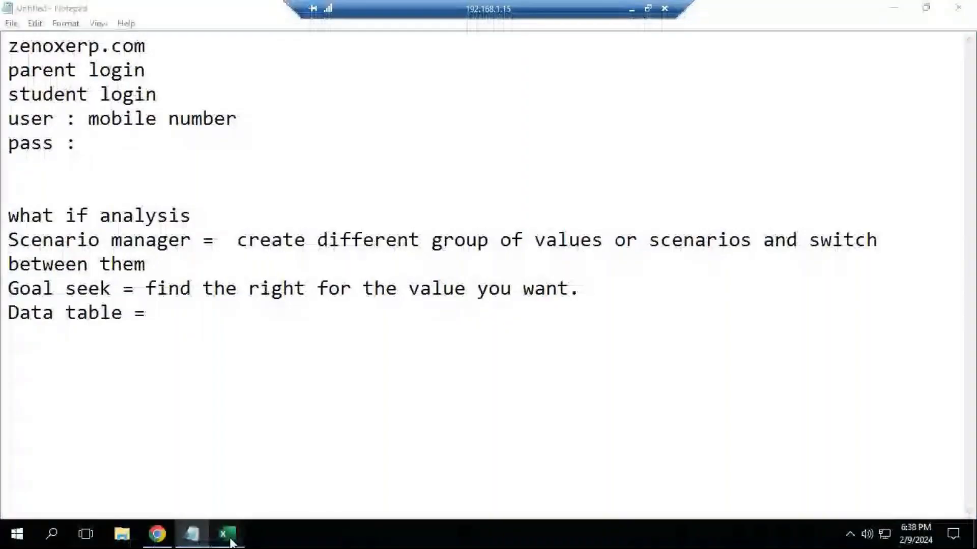
- Check Excel's What-If Analysis options and define Data table in Notepad as "see the results of multiple outputs"
click(230, 541)
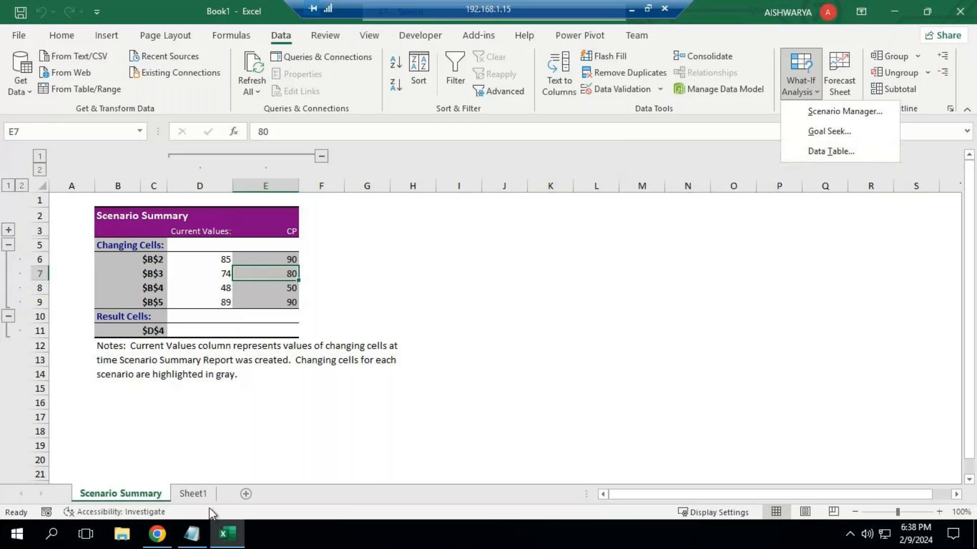
click(192, 535)
text(see the resukl)
key(BackSpace)
key(BackSpace)
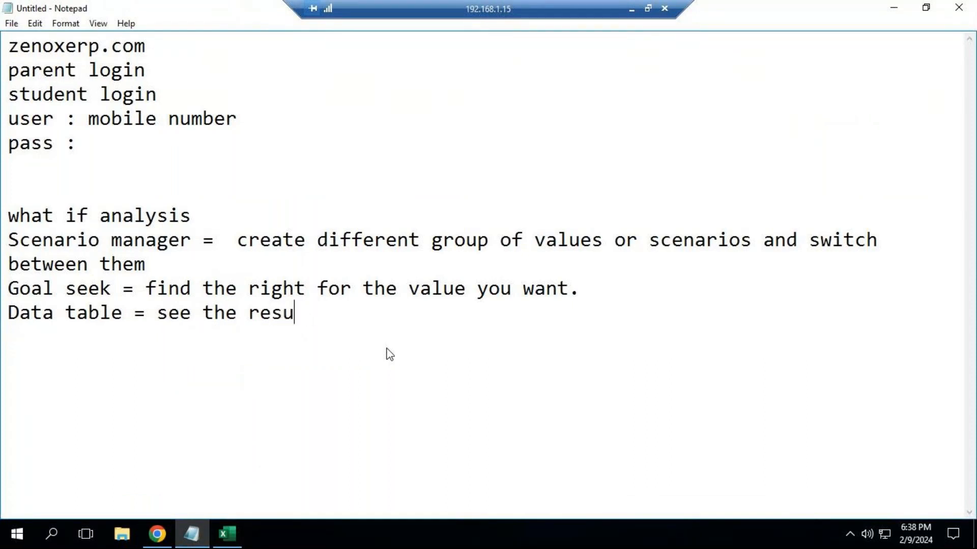
text(lts of m)
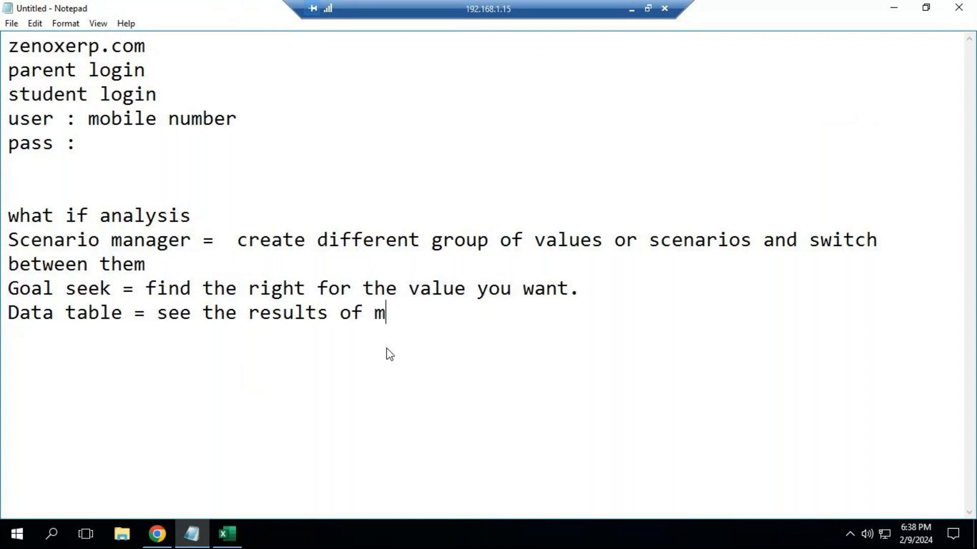
text(ultiple ou)
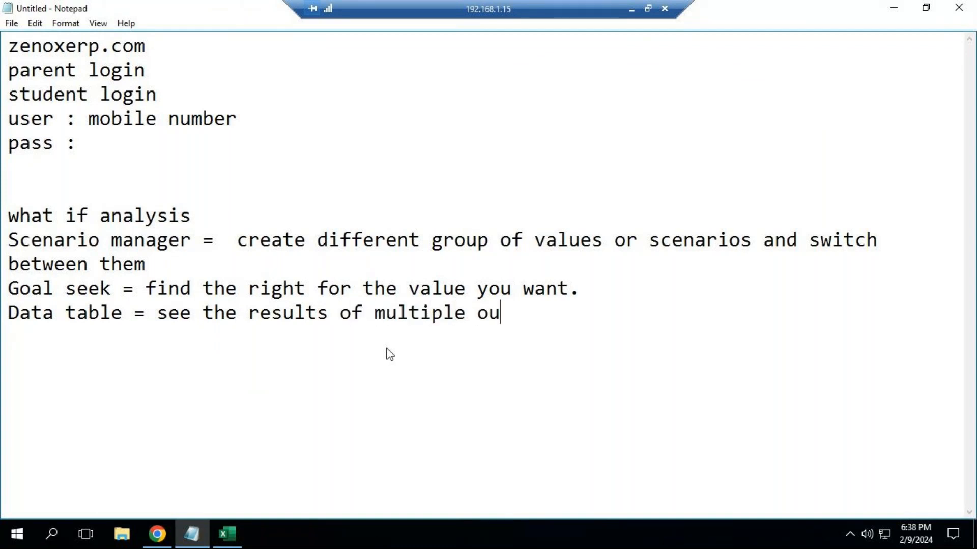
text(tputs)
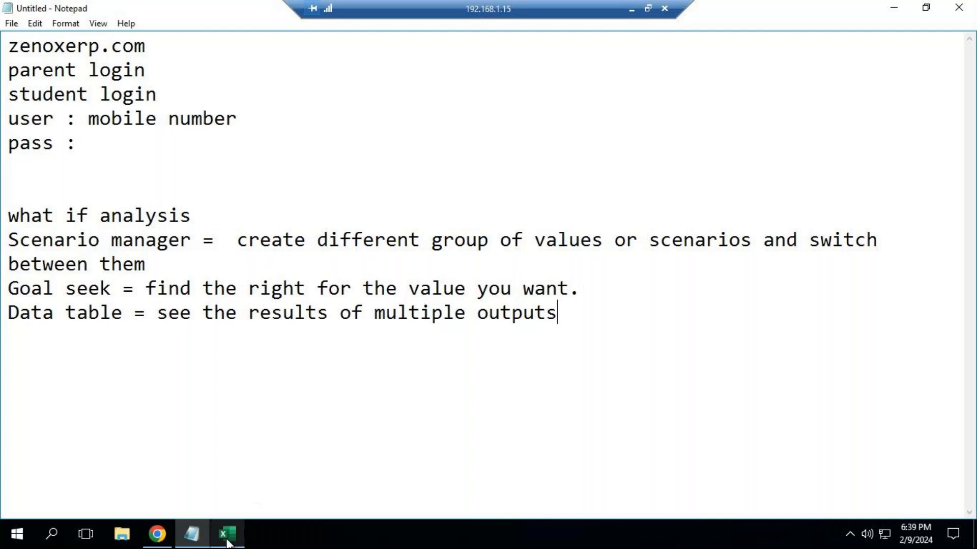
- Browse to the Downloads folder in File Explorer and open the msofficenotes ZIP archive dated 1/11/2024
mouse_move(232, 545)
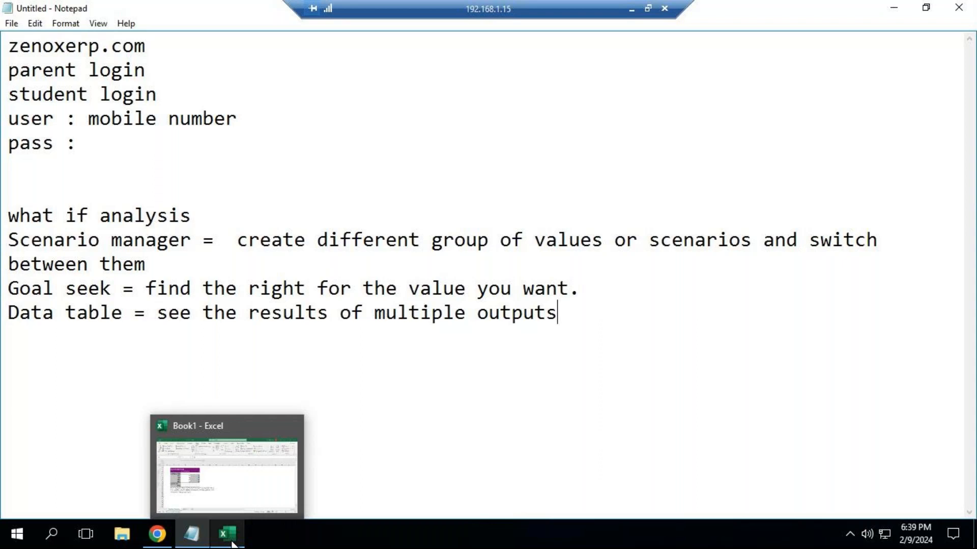
mouse_move(167, 538)
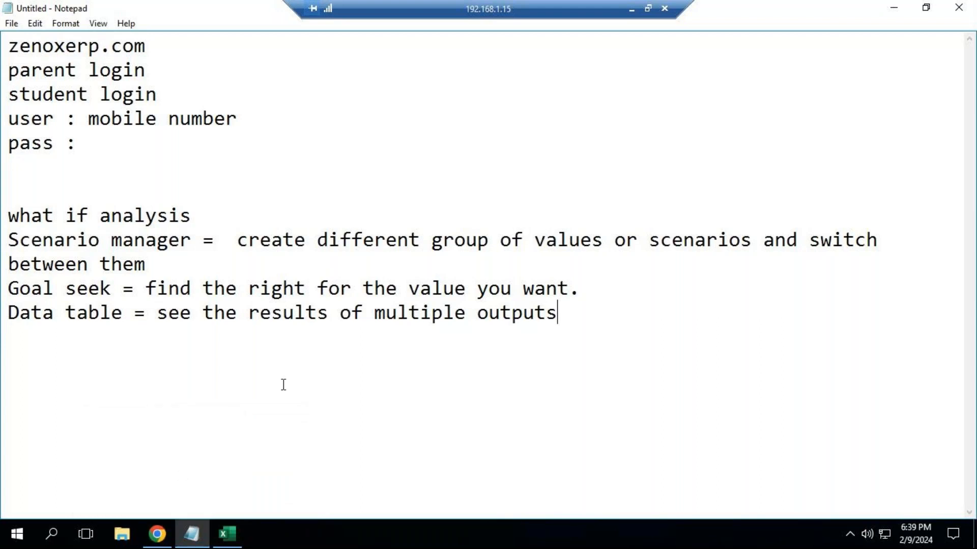
click(136, 533)
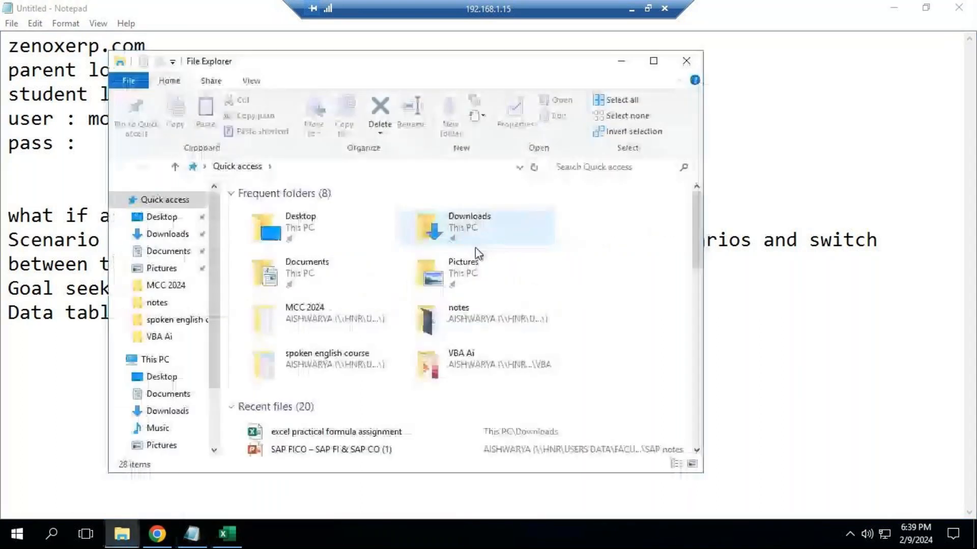
scroll(372, 369, down, 3)
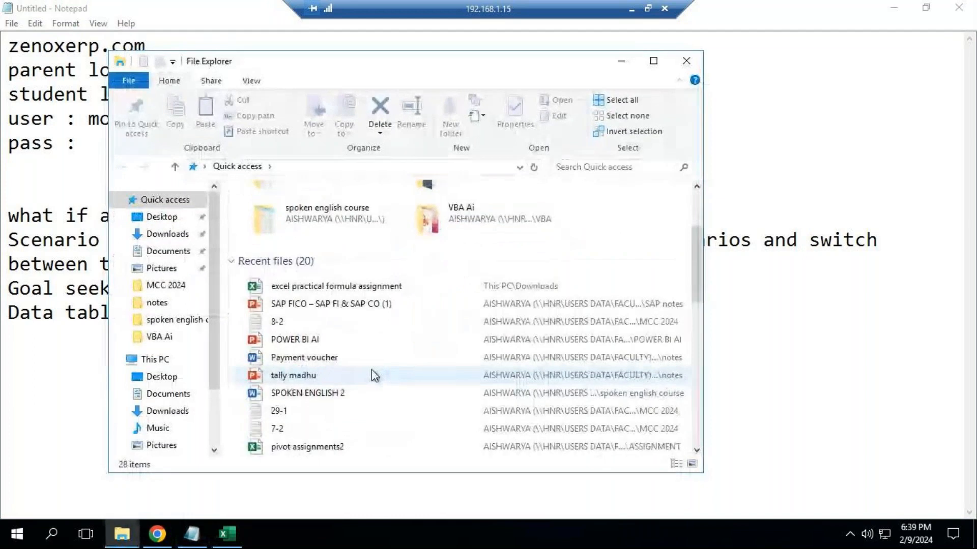
scroll(372, 368, up, 3)
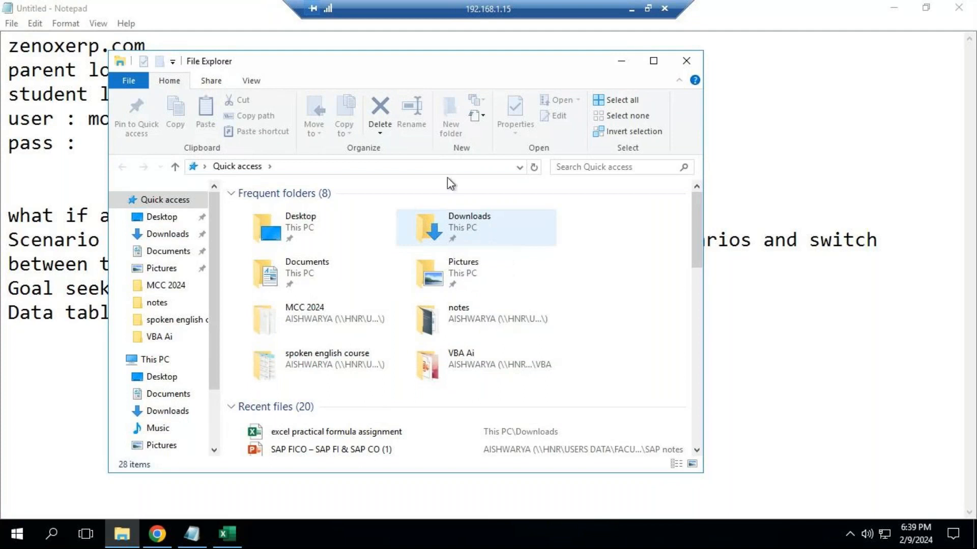
double_click(430, 225)
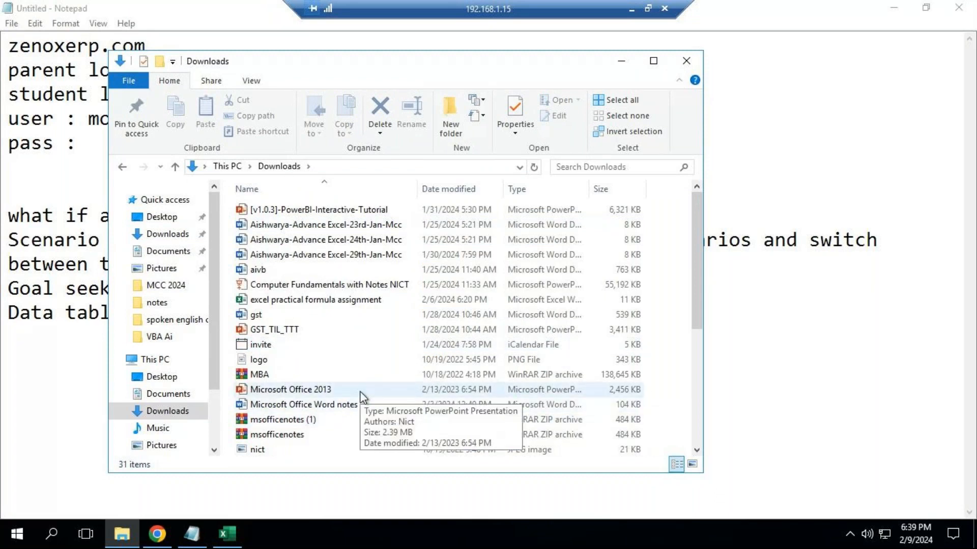
scroll(351, 409, down, 1)
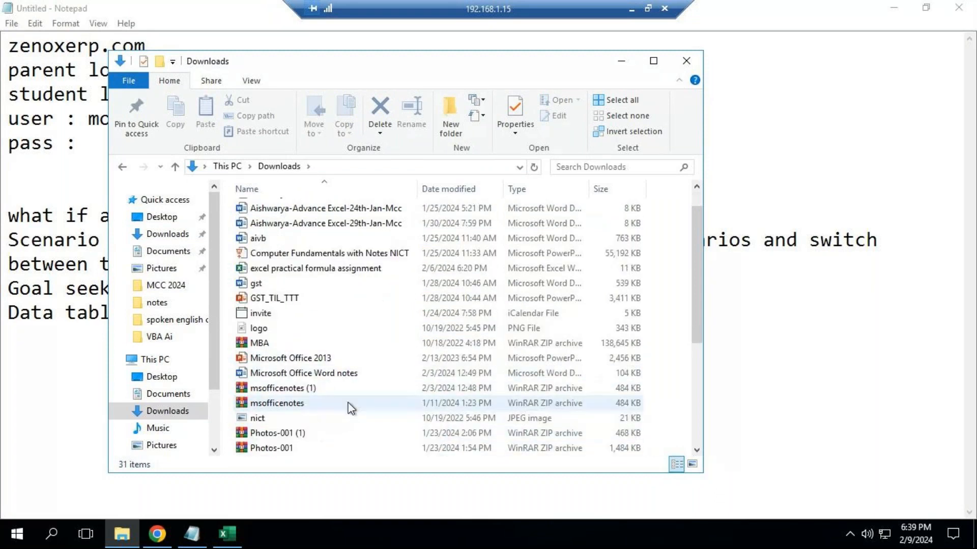
double_click(324, 404)
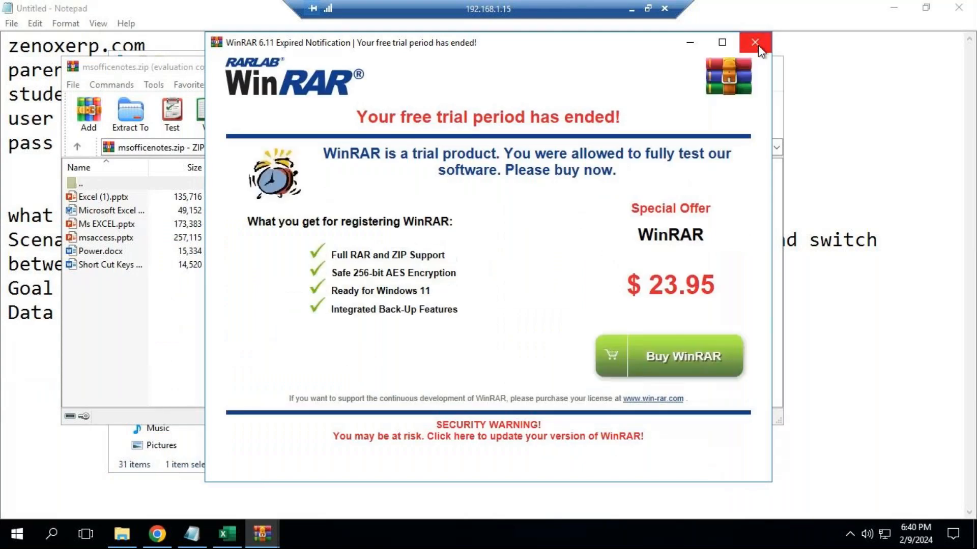
- Dismiss the WinRAR trial notice and open the Microsoft Excel shortcut keys document from the archive in Word
click(755, 41)
click(152, 211)
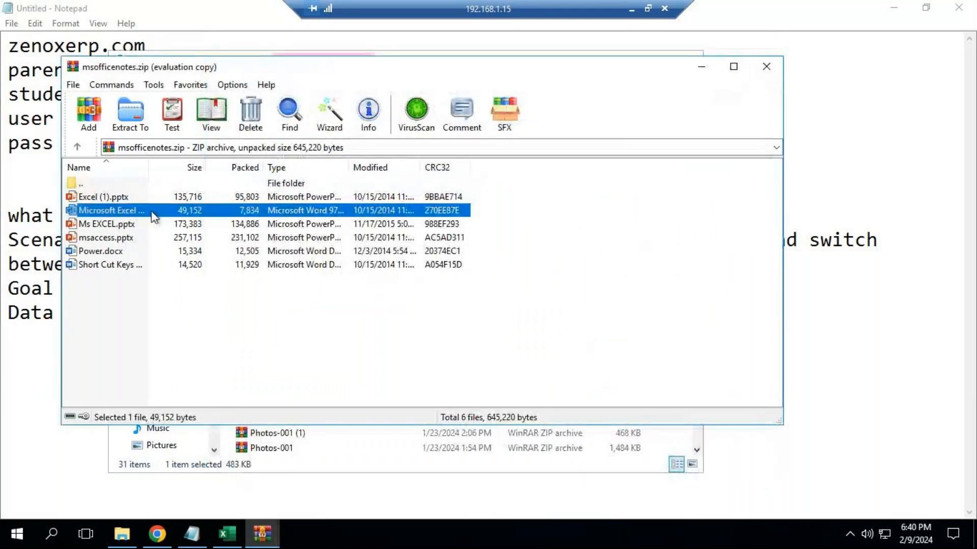
double_click(152, 213)
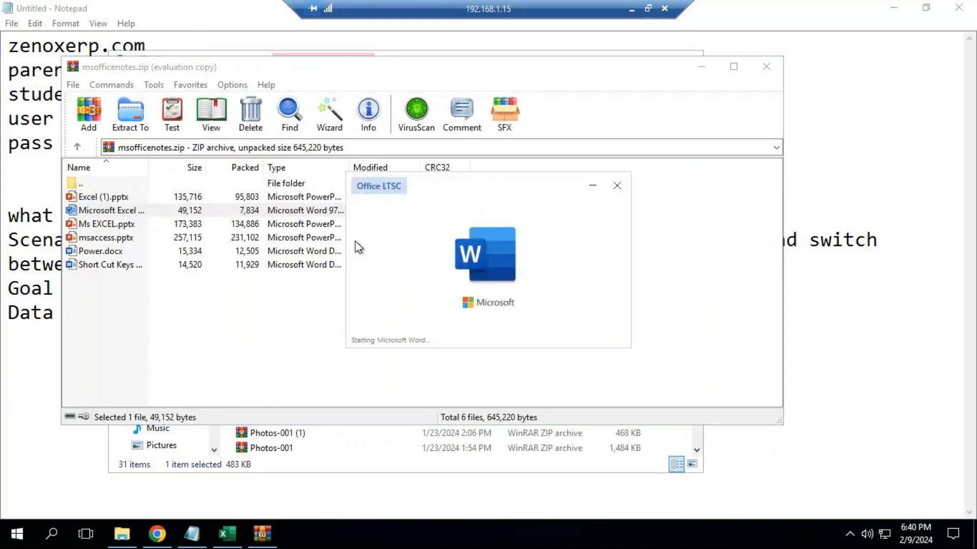
scroll(467, 322, down, 1)
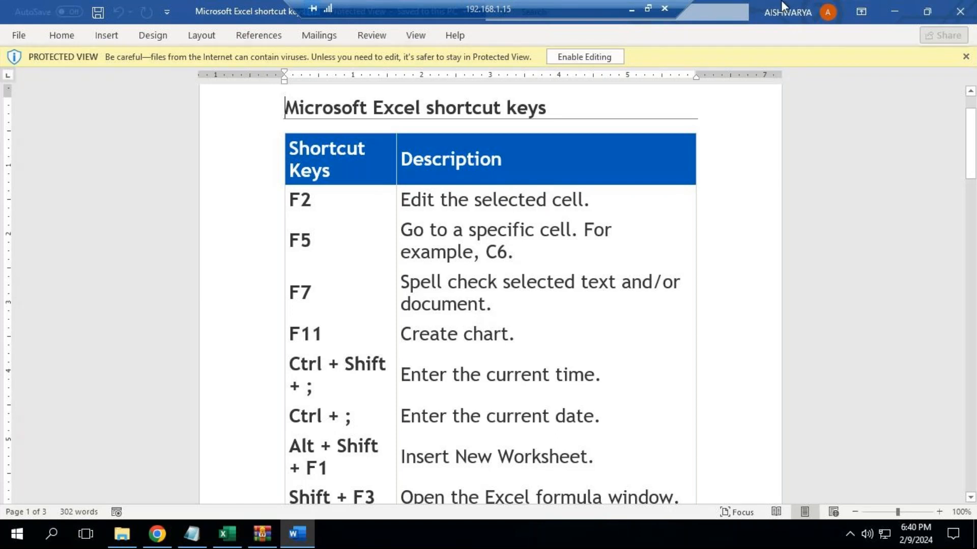
- Check the GoTo meeting and return to the Notepad notes in the remote desktop session
click(631, 9)
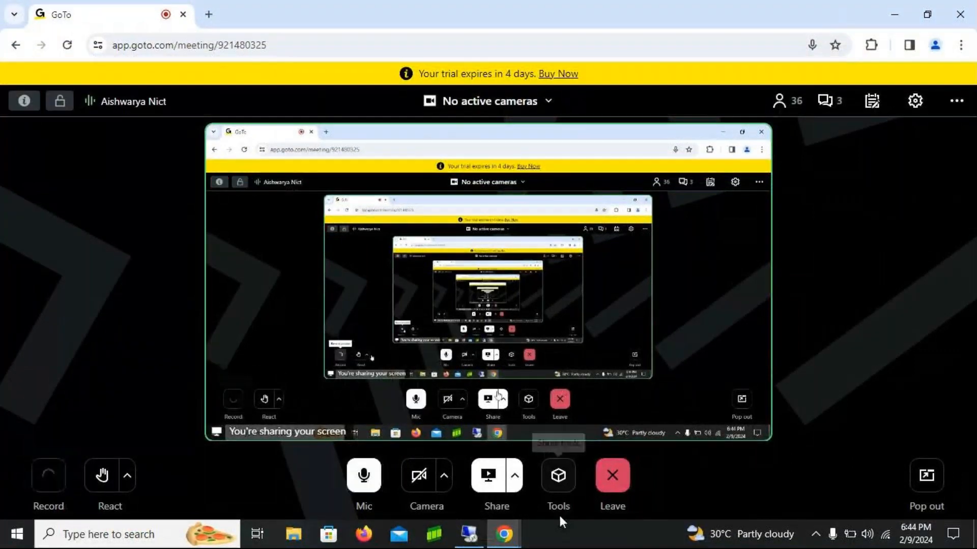
click(468, 536)
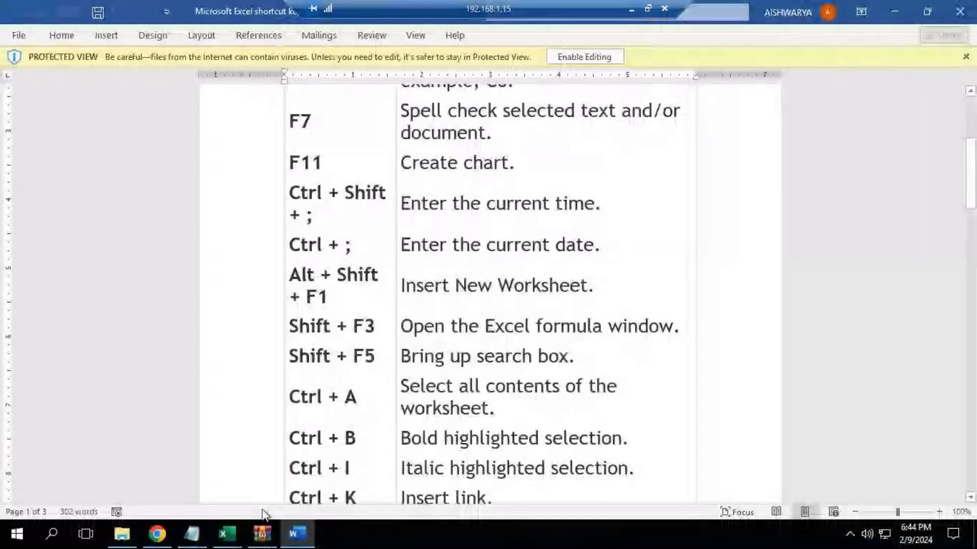
click(192, 535)
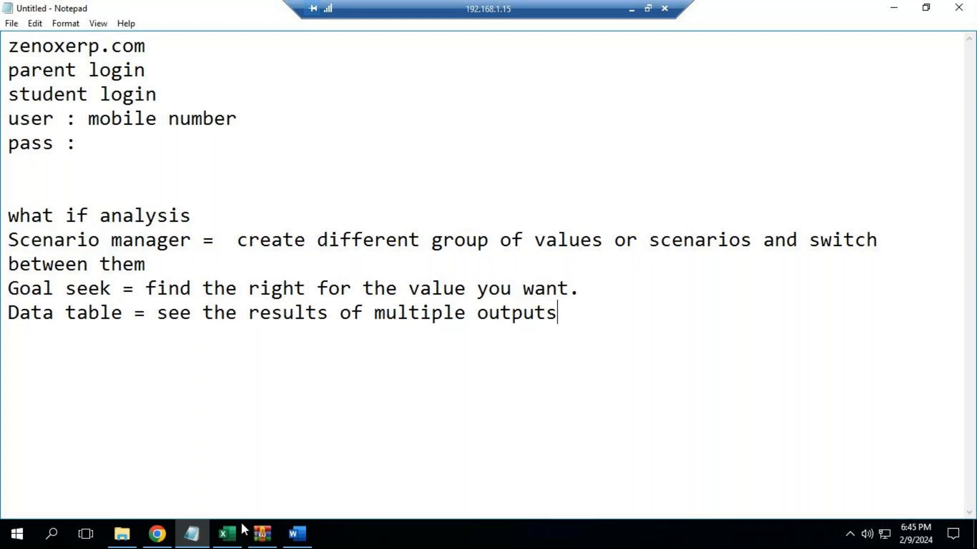
- Select the prices in B2:B5 on Sheet1 of the Excel workbook and open the Scenario Manager
click(227, 535)
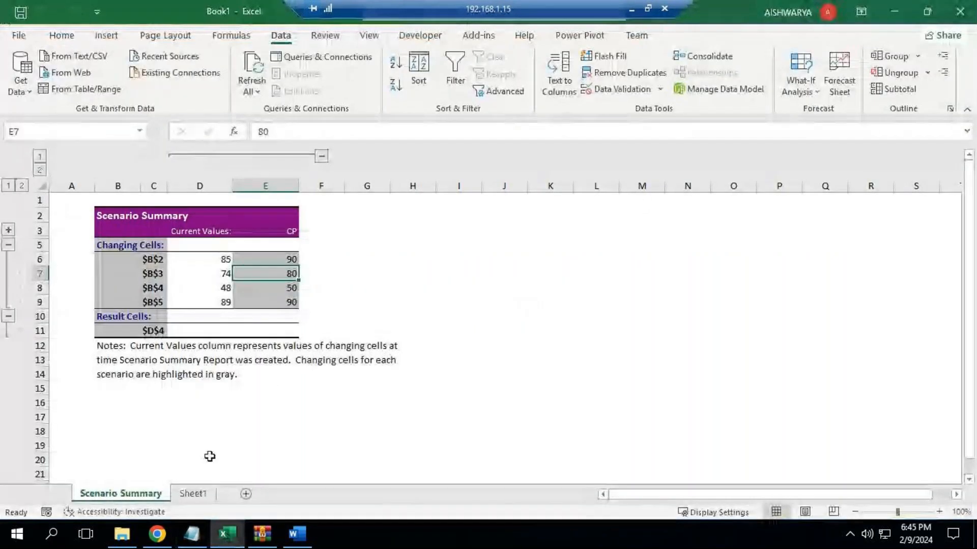
click(206, 496)
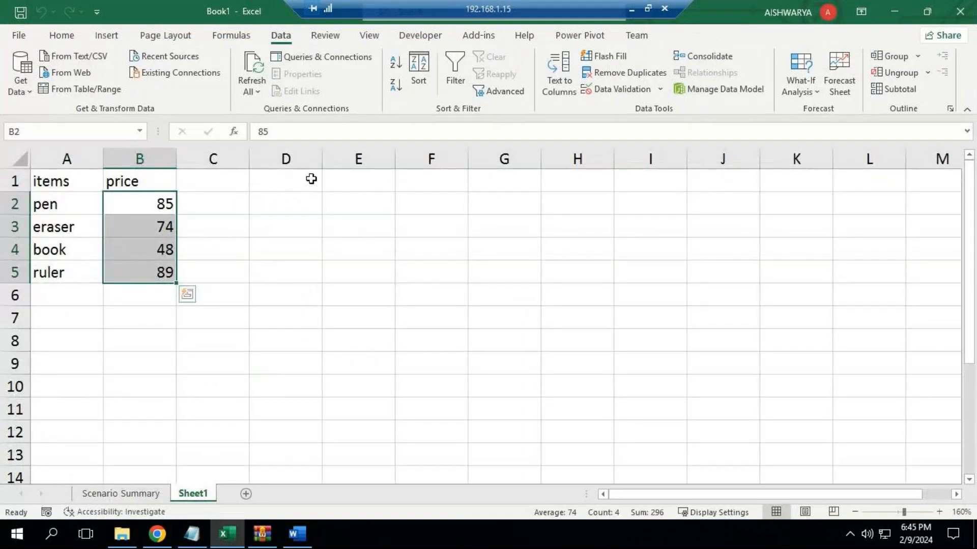
click(218, 241)
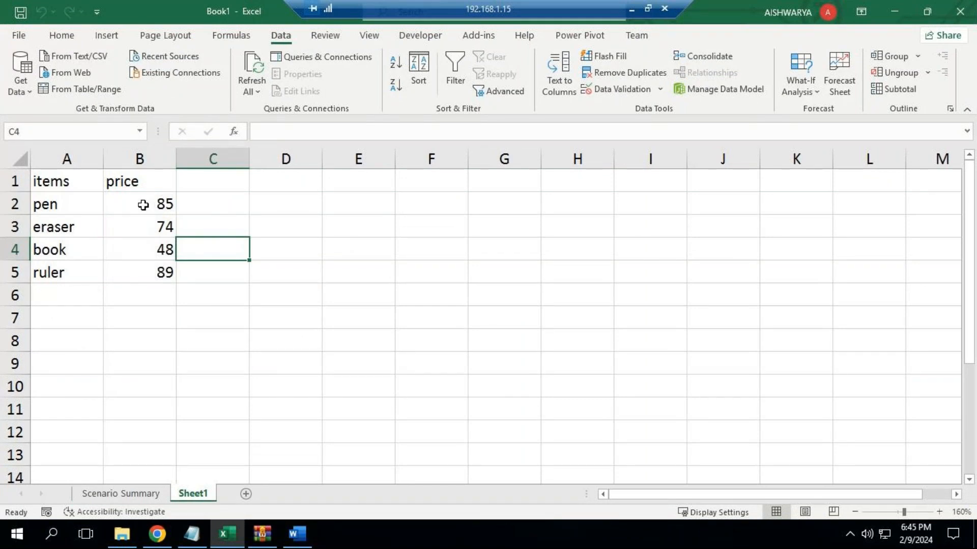
drag(145, 205, 138, 272)
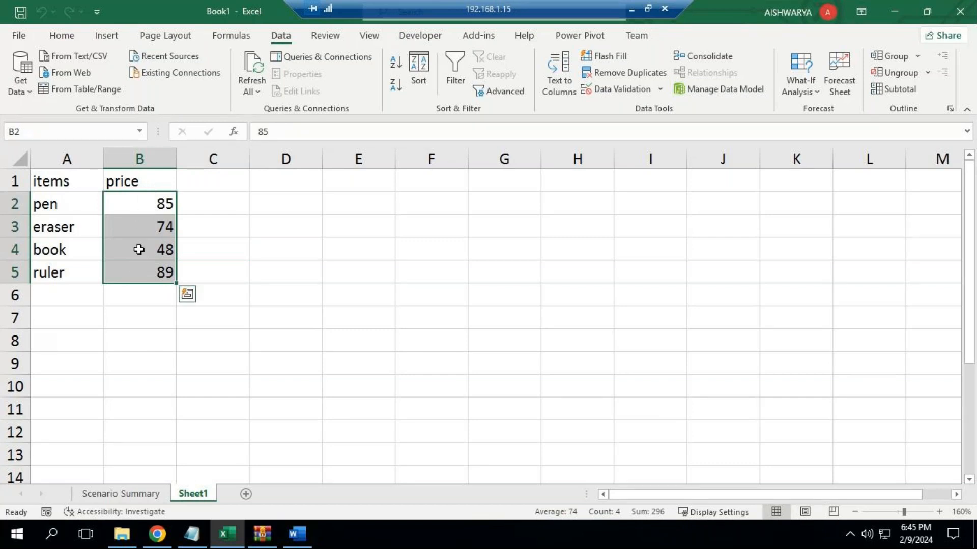
click(797, 84)
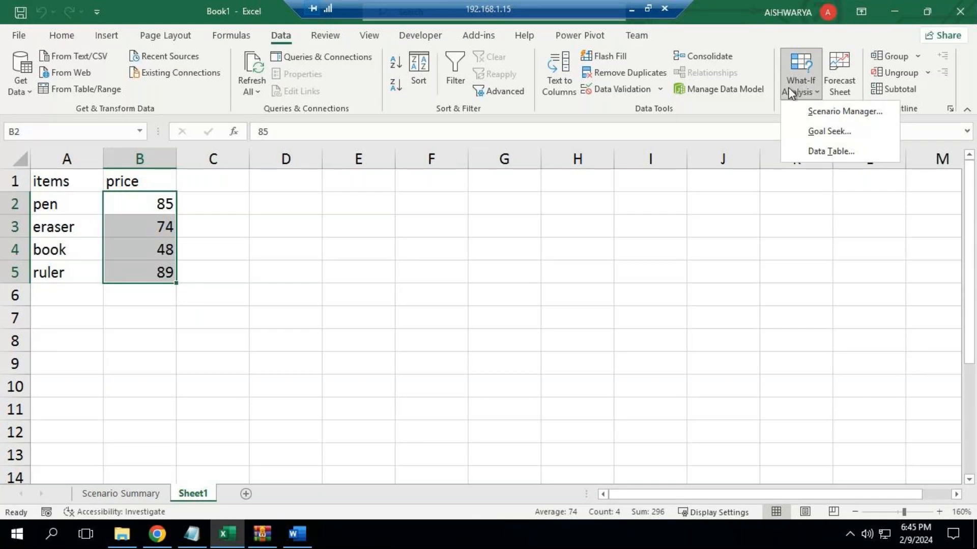
click(818, 113)
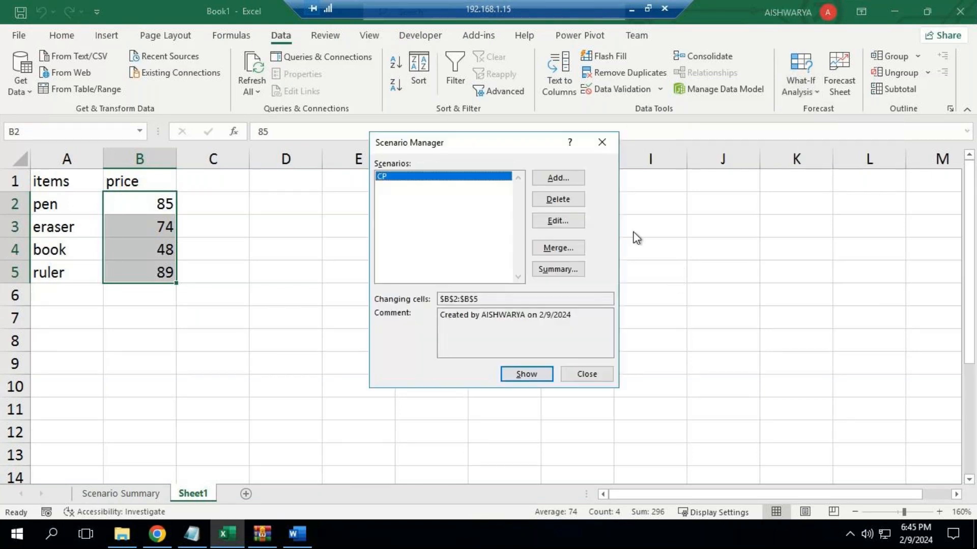
- Add a scenario named CPrice for the changing cells B2:B5 with the values 95, 80, 55 and 95
click(556, 181)
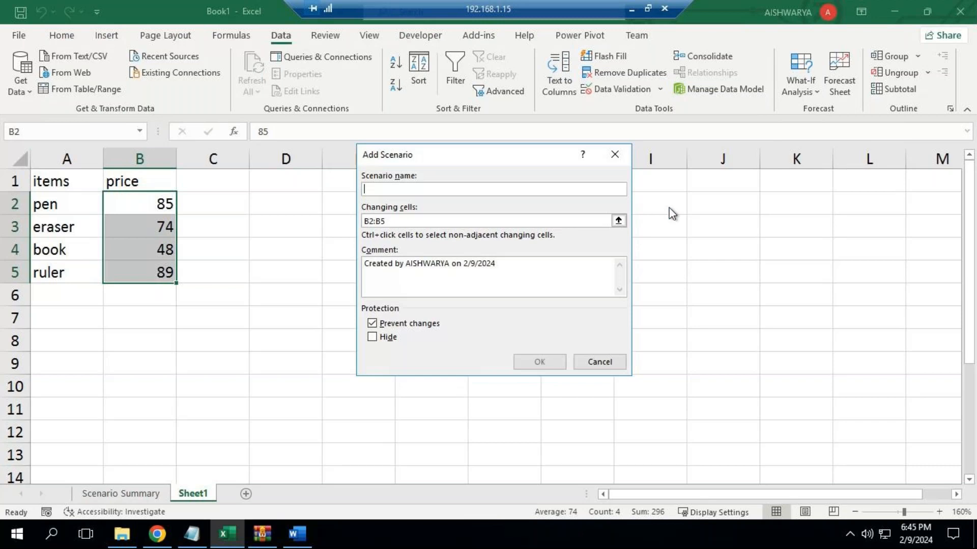
text(CP)
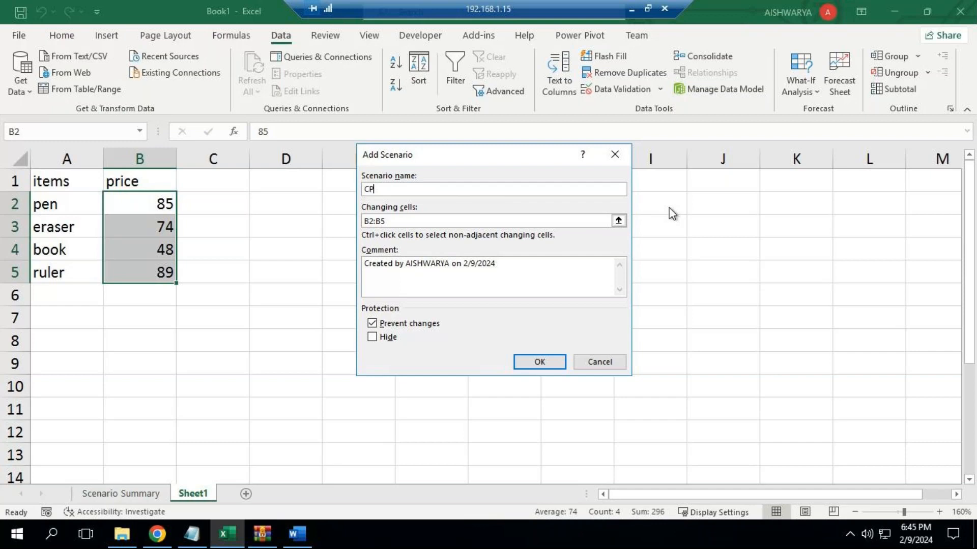
text(rice)
click(557, 360)
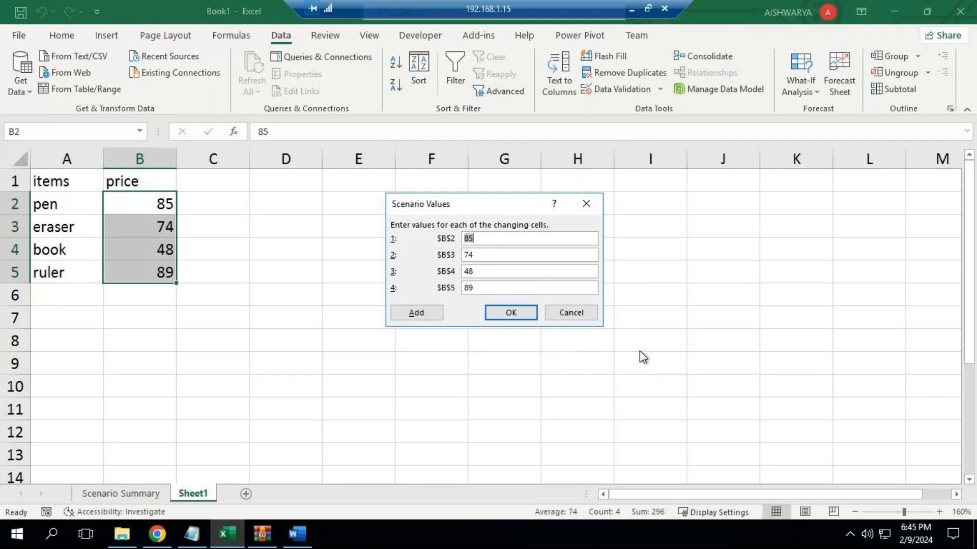
text(95)
key(Tab)
text(80)
key(Tab)
text(55)
key(Tab)
text(95)
key(Return)
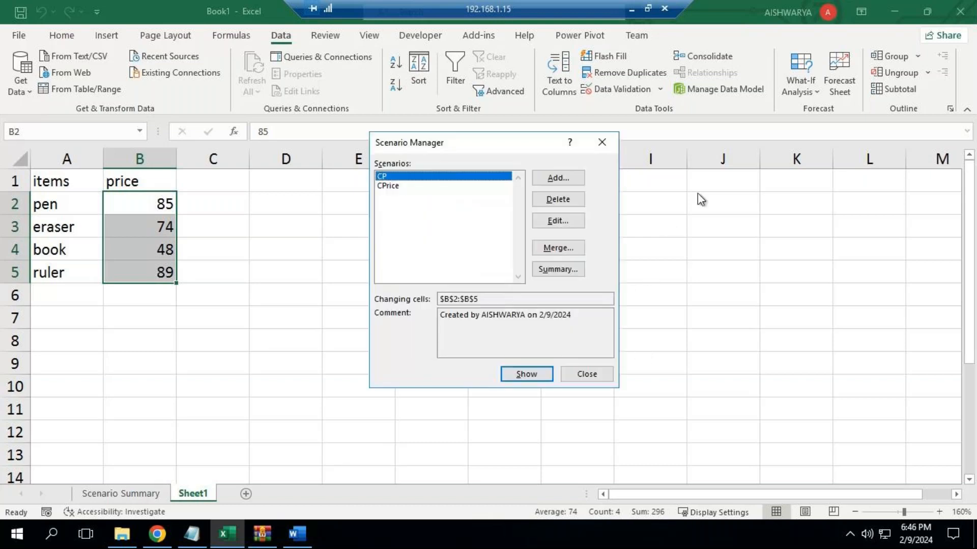
- Generate a Scenario summary report for the price scenarios with D4 as the result cell
click(386, 186)
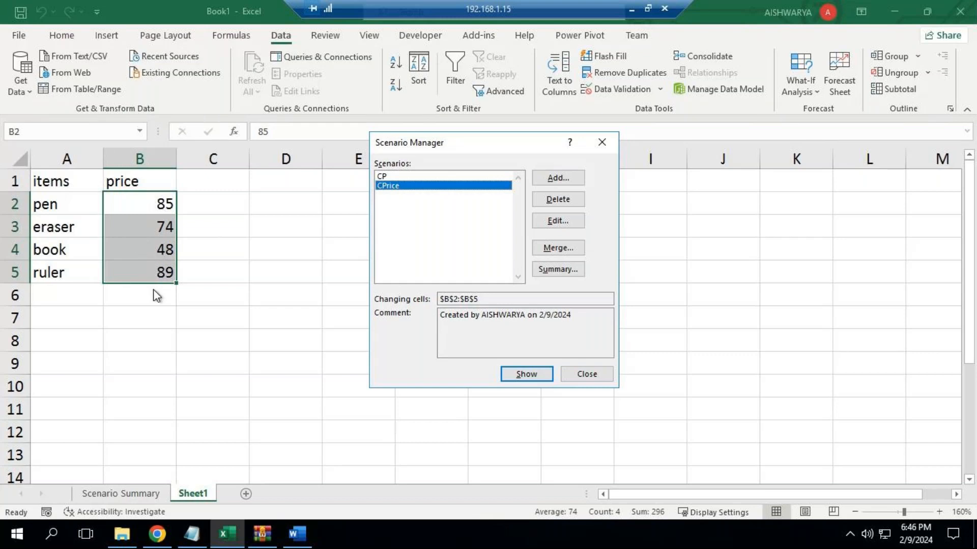
click(540, 269)
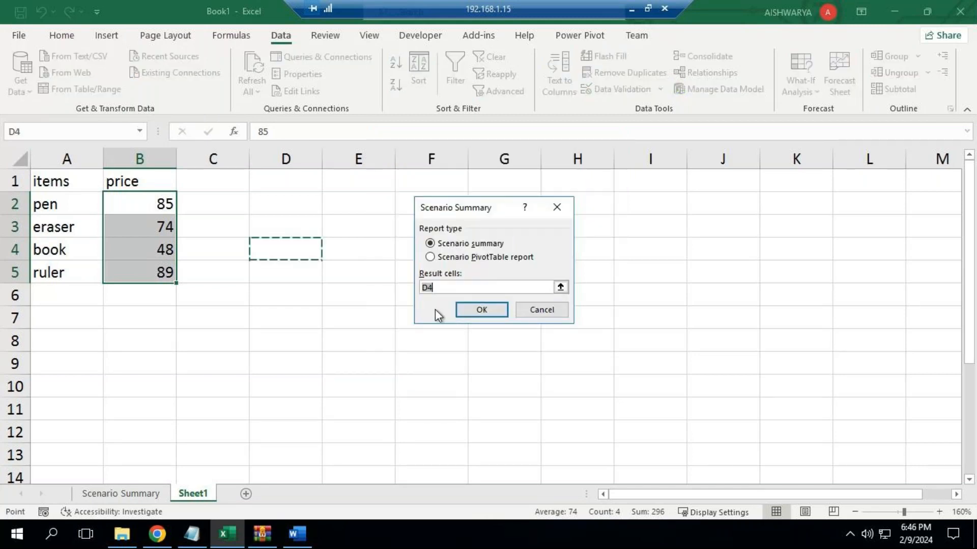
click(496, 308)
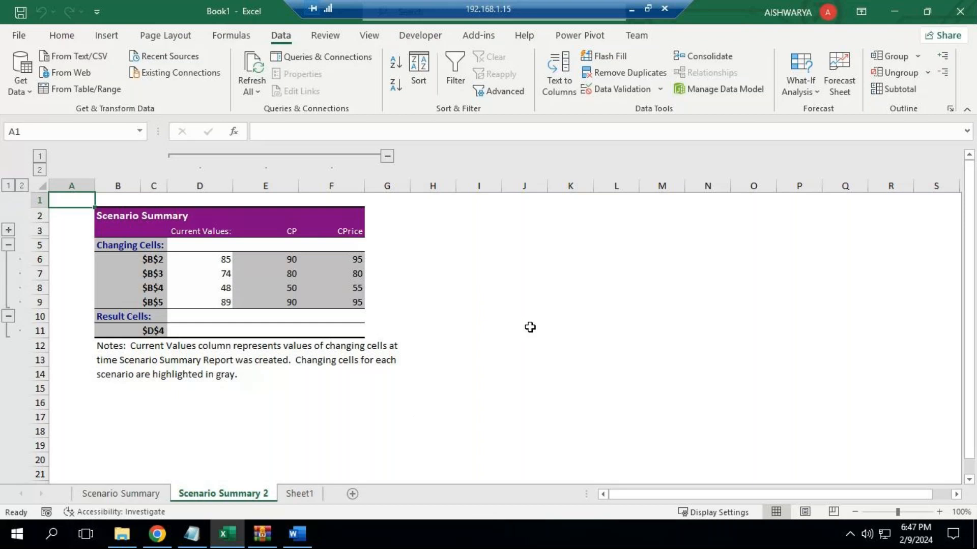
click(791, 93)
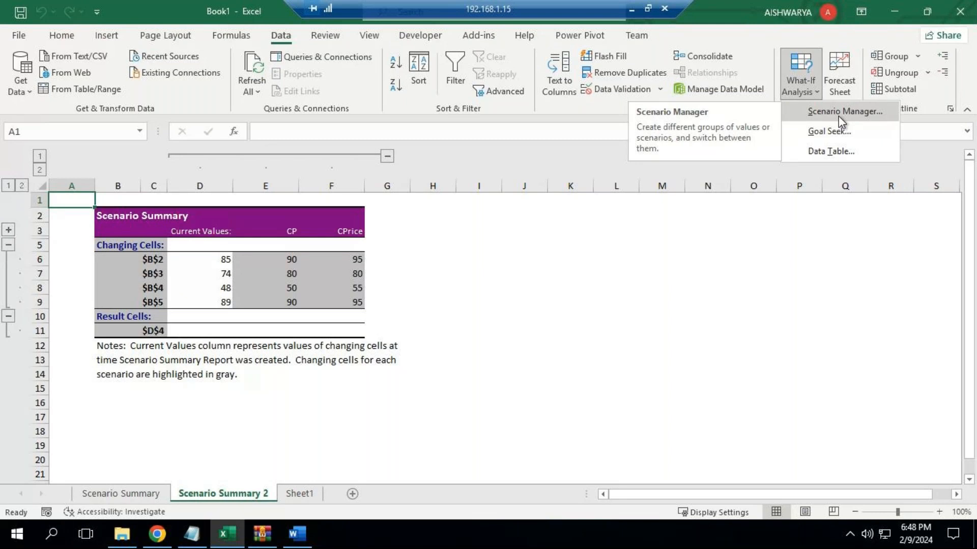
key(Escape)
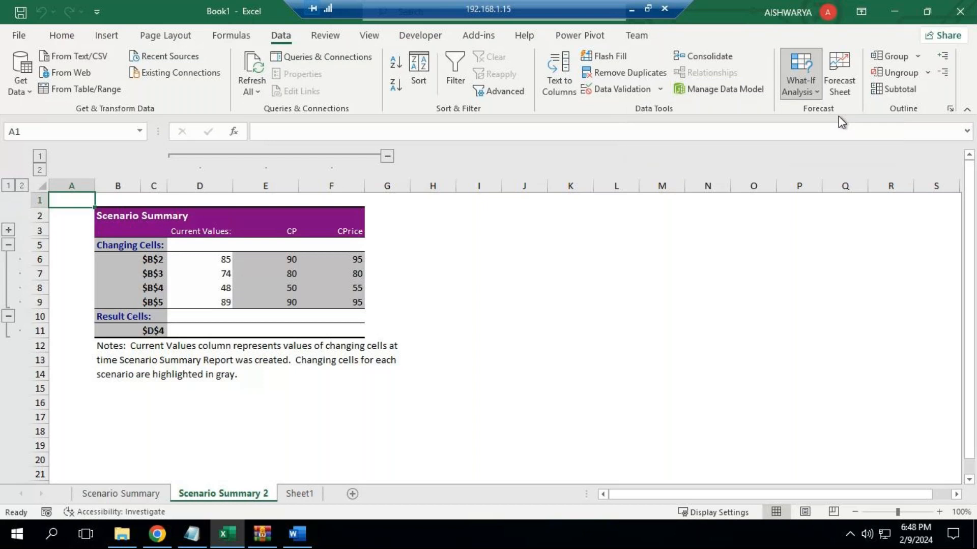
- Switch to the Notepad notes and leave a blank line below the Data table definition
key(alt+Tab)
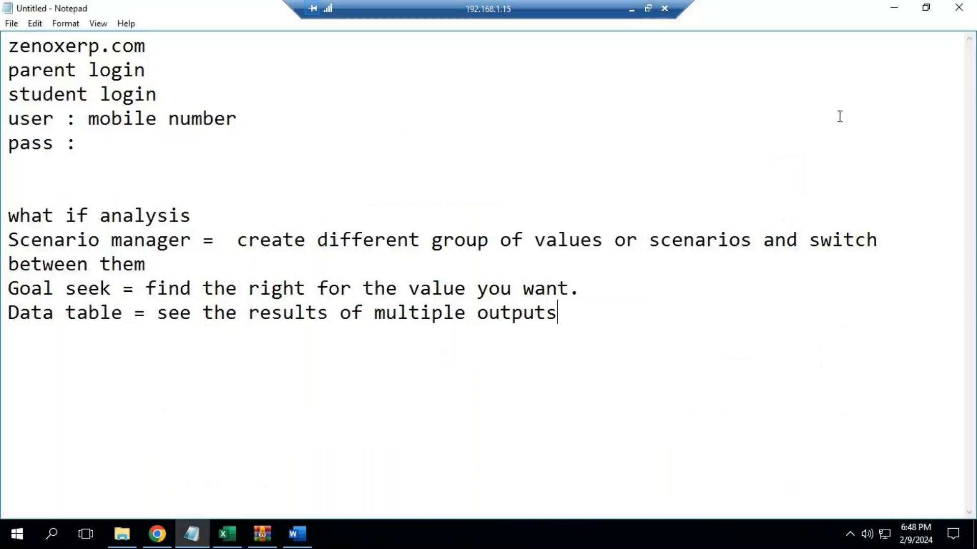
key(Return)
key(Return)
text(click)
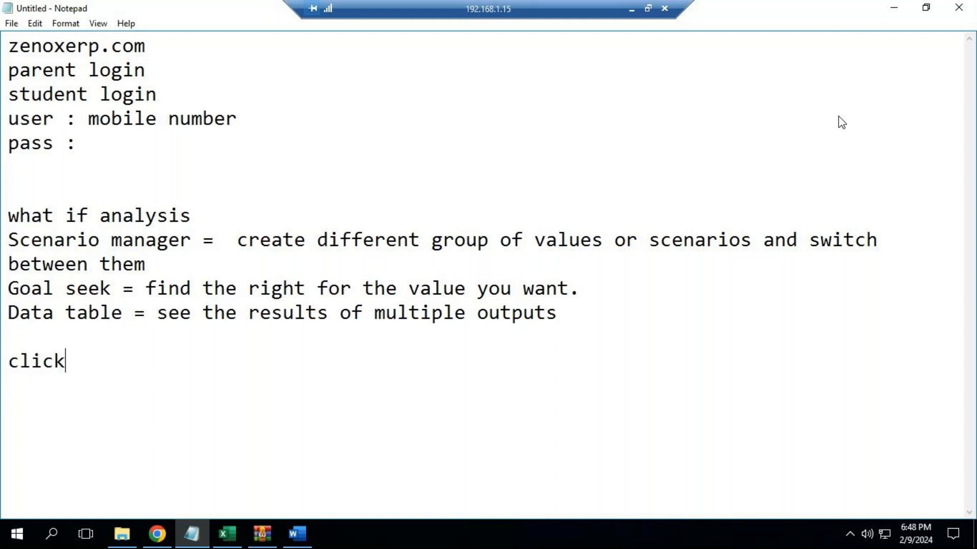
key(BackSpace)
key(BackSpace)
key(BackSpace)
key(BackSpace)
key(BackSpace)
- Write "select the data of values" as the first instruction line below the definitions
text(s)
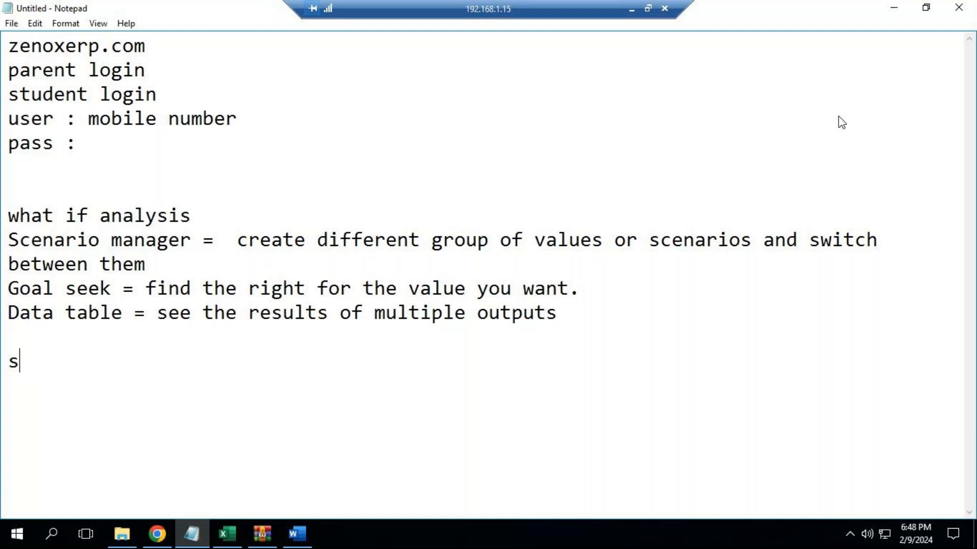
text(elect the)
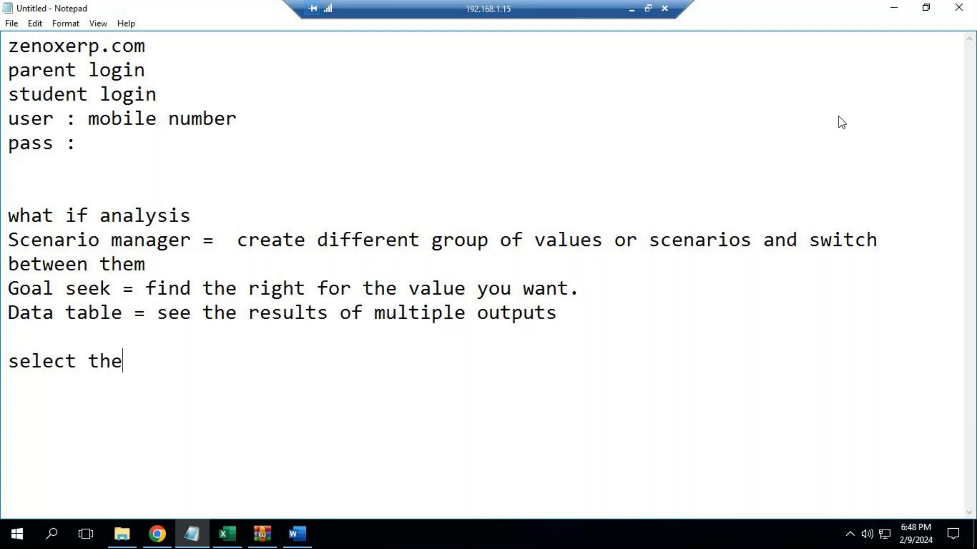
text( data)
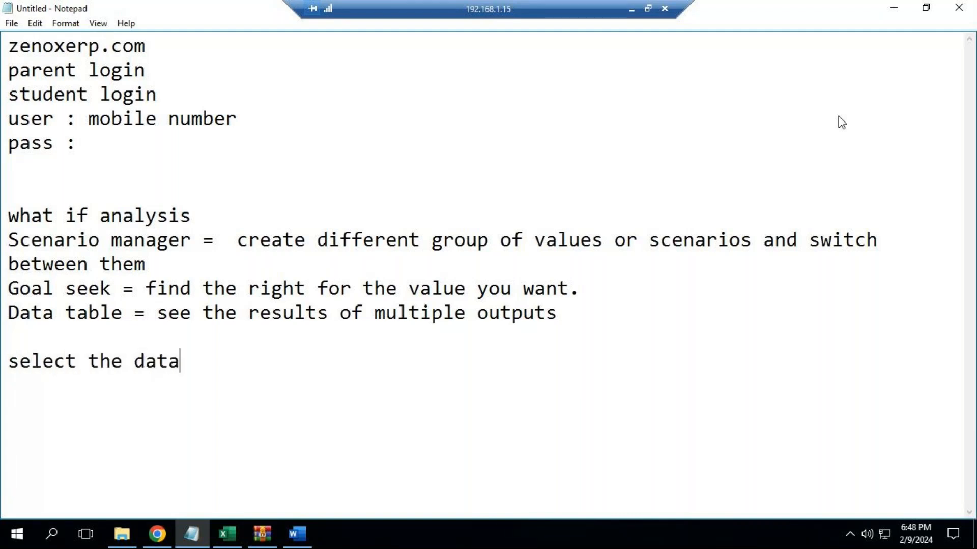
text( of values)
key(Return)
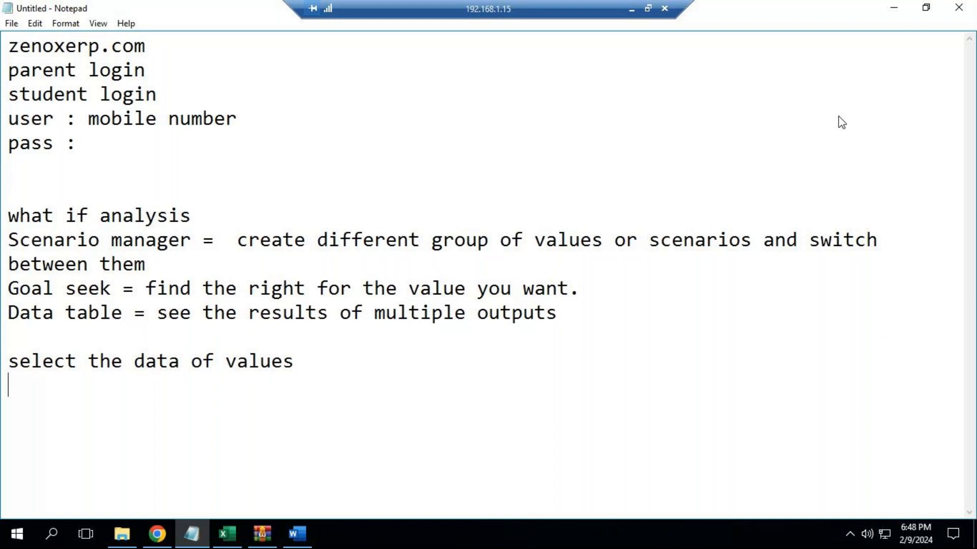
- Add the instruction lines "click on scenario manager" and "add the particular scenario name" to the notes
text(click on scenario manager)
key(Return)
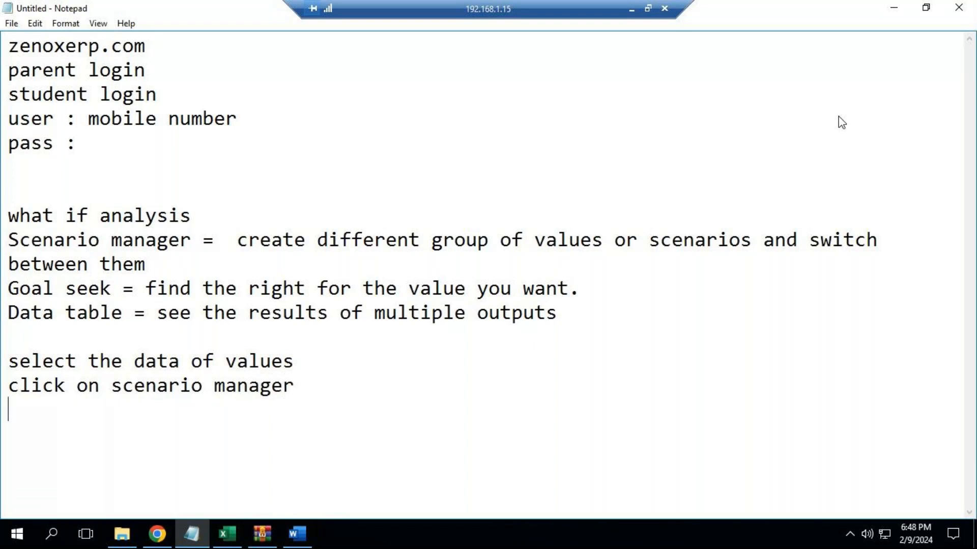
text(add the )
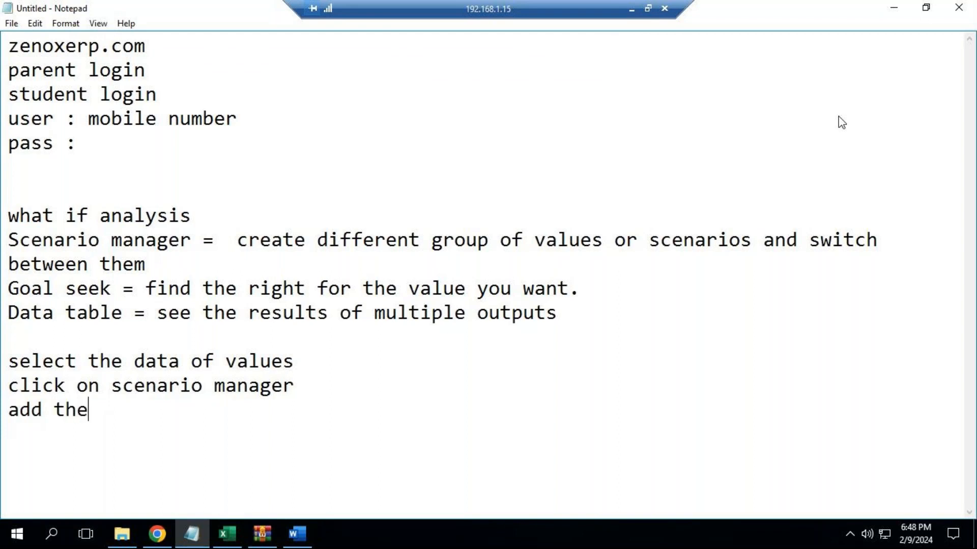
text(particular)
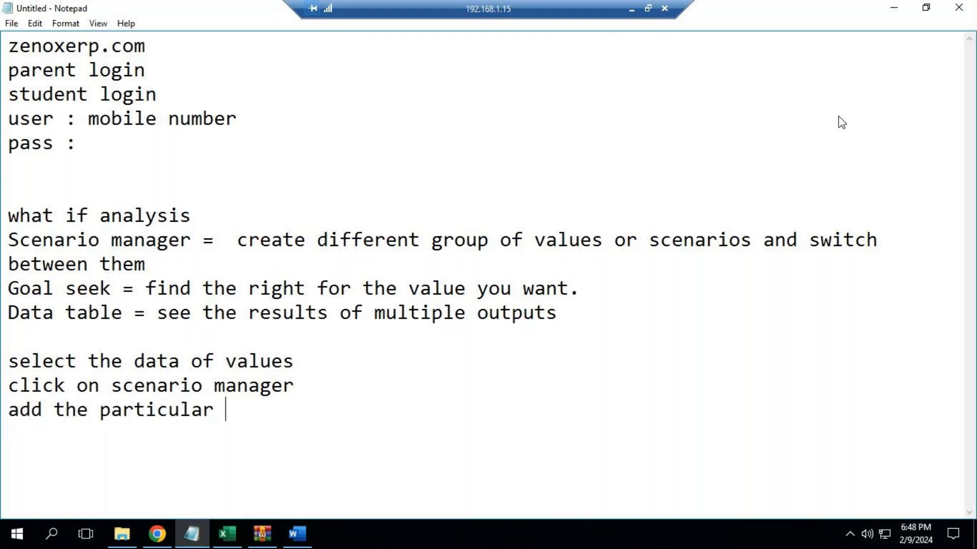
text( scenario name)
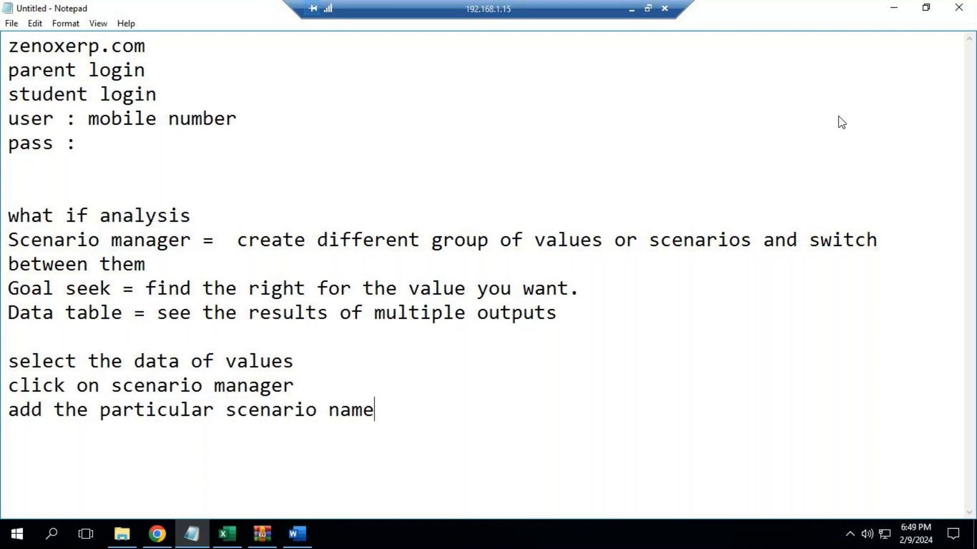
key(Return)
- Add the instruction lines "enter the values of the cells" and "click on OK" to the notes
text(enter the values)
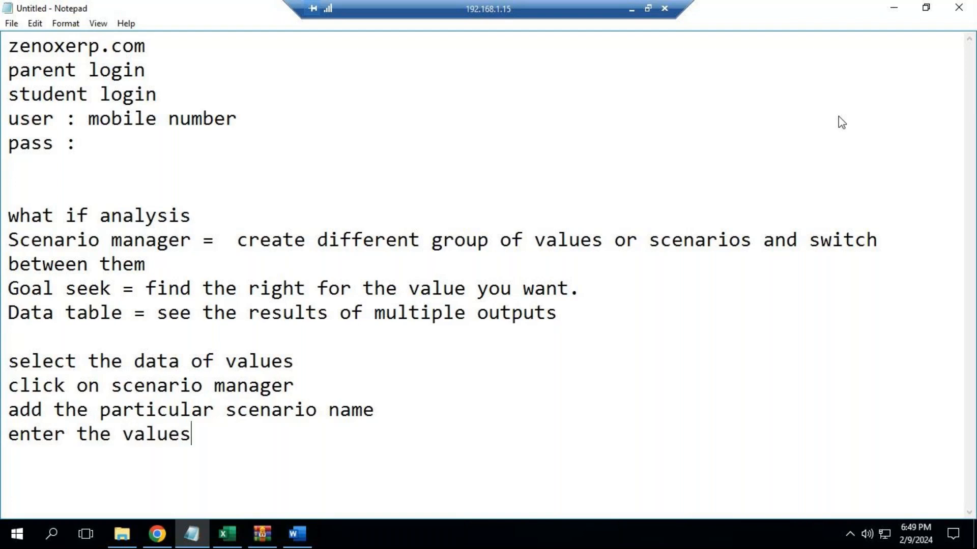
text( of the cells)
key(Return)
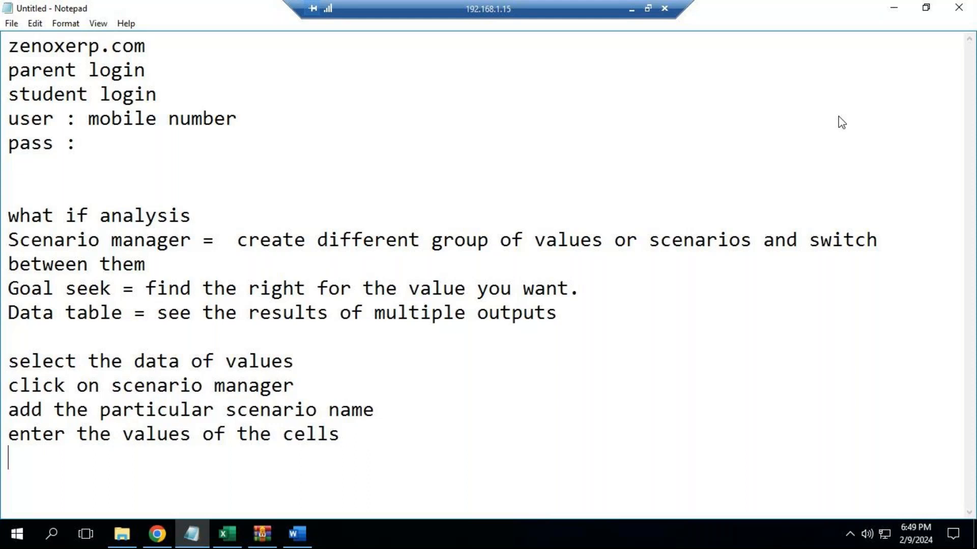
text(click on OK)
key(Return)
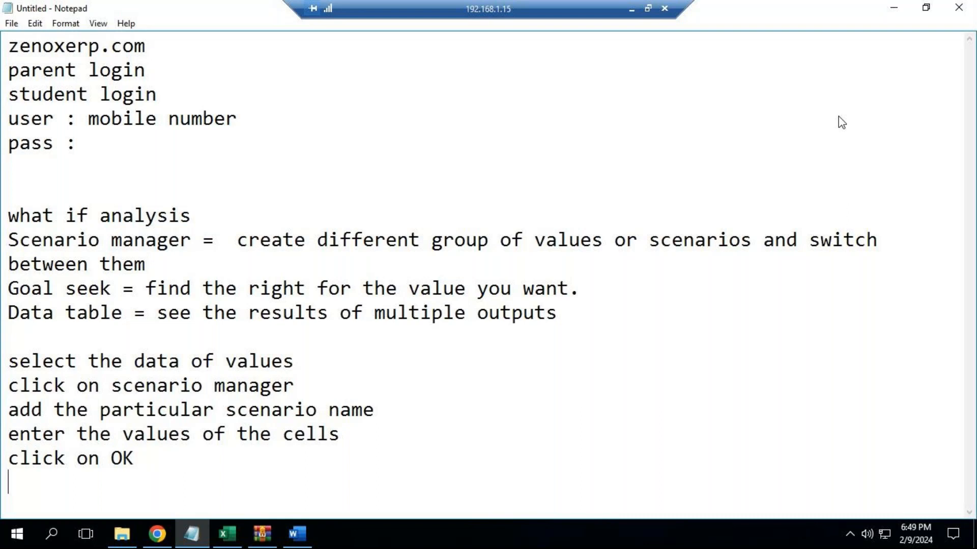
- Finish the Scenario Manager instructions with the lines "click on summary", "result cells" and "click on OK"
text(click on summary)
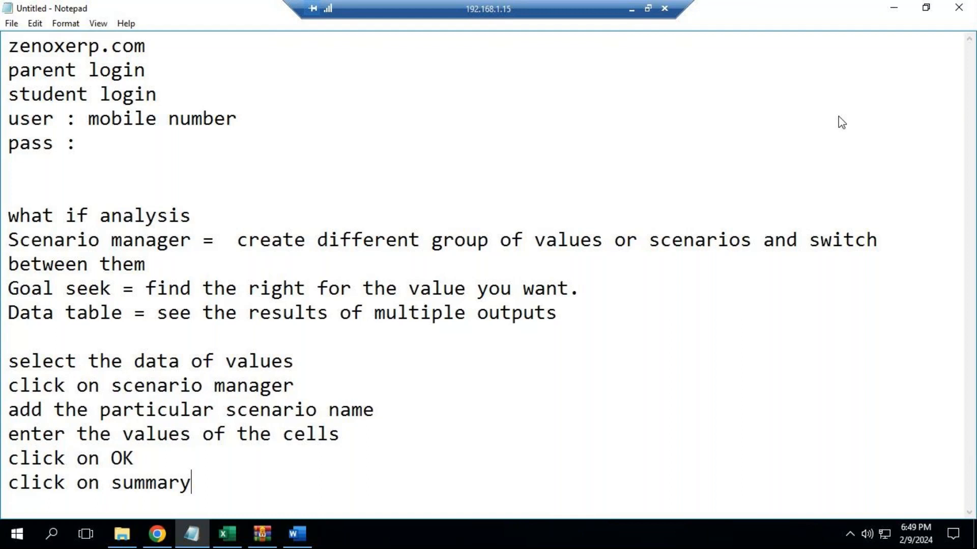
key(Return)
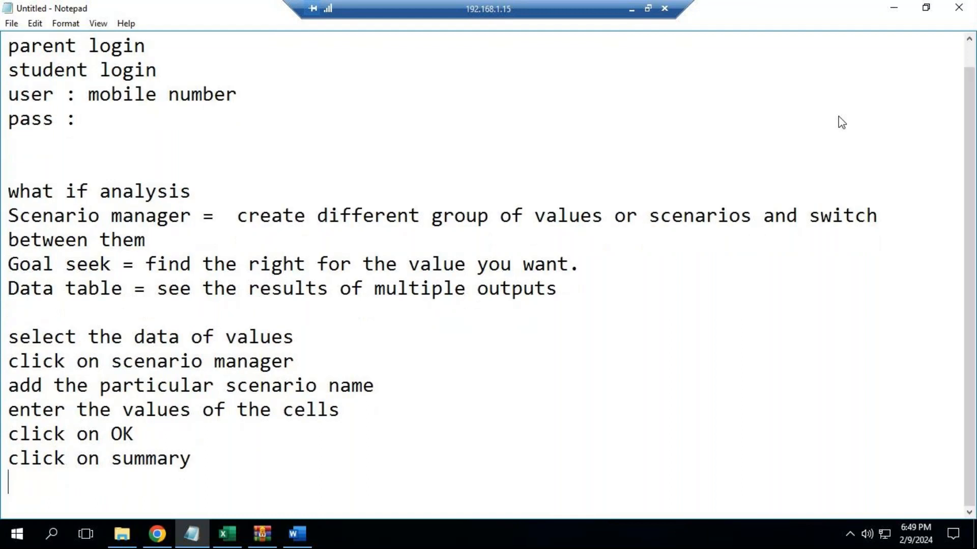
text(result cells)
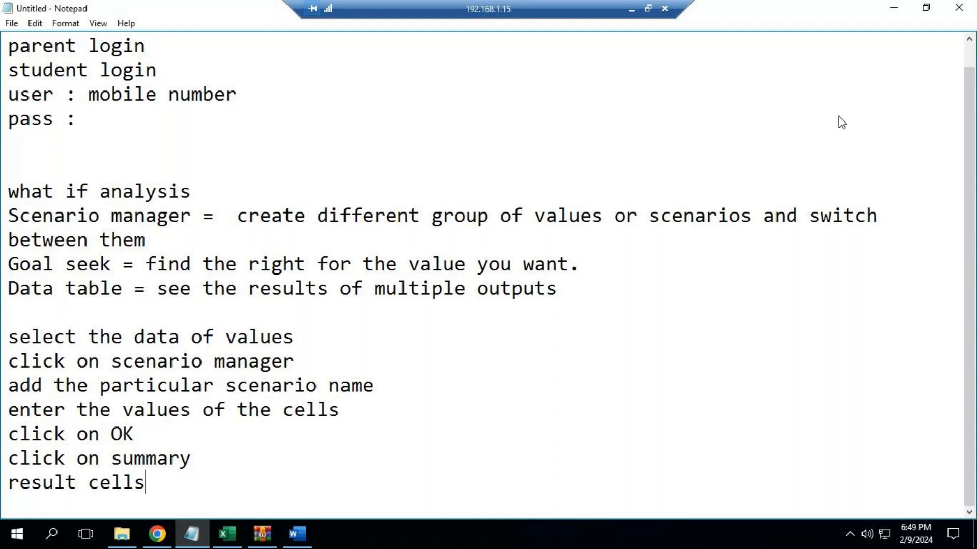
key(Return)
text(cl)
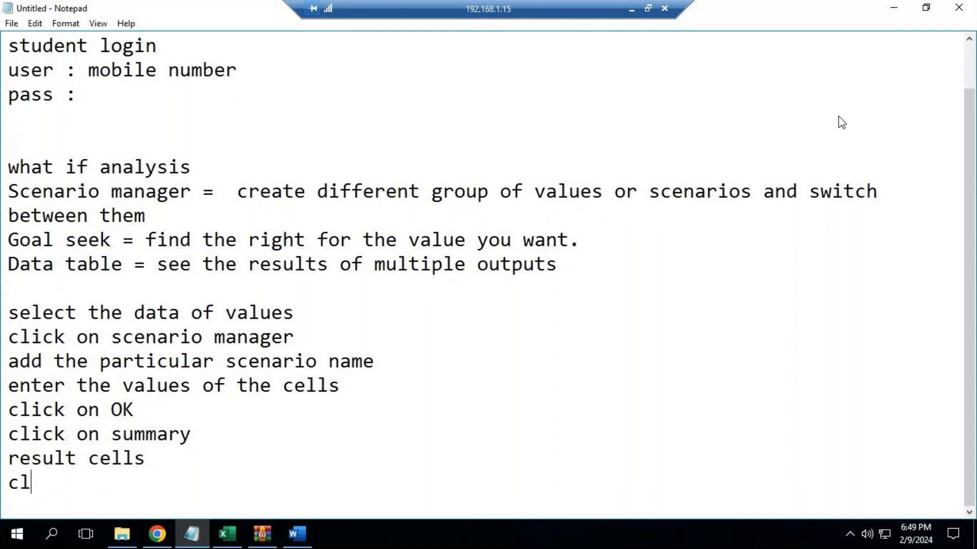
text(ick on ok)
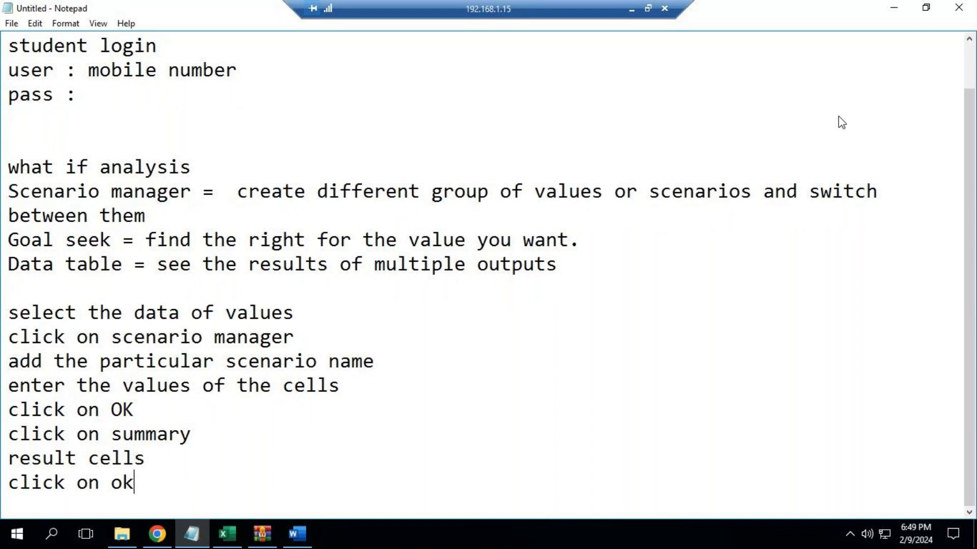
key(BackSpace)
key(BackSpace)
text(OK)
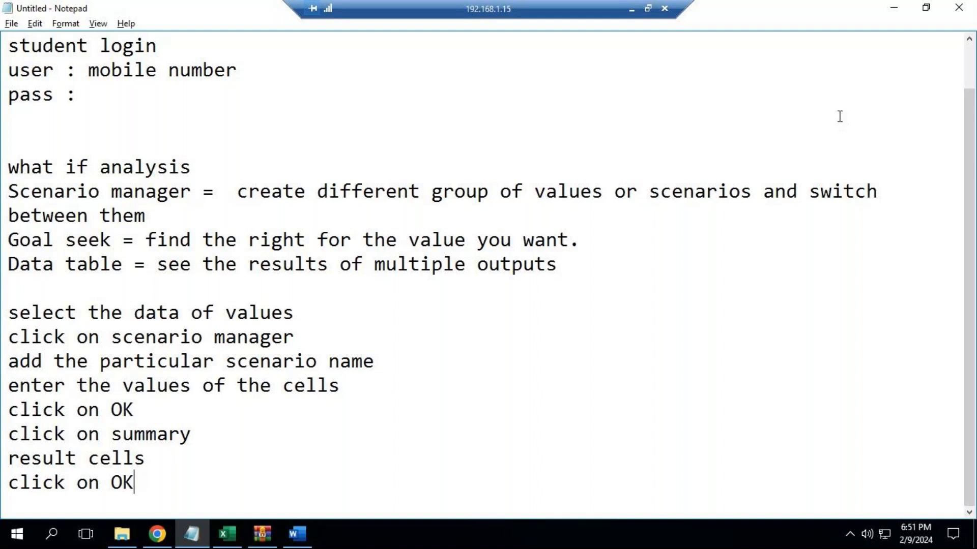
- Switch to the Excel workbook and add a new worksheet after Sheet1, with its cell A1 selected
key(alt+Tab)
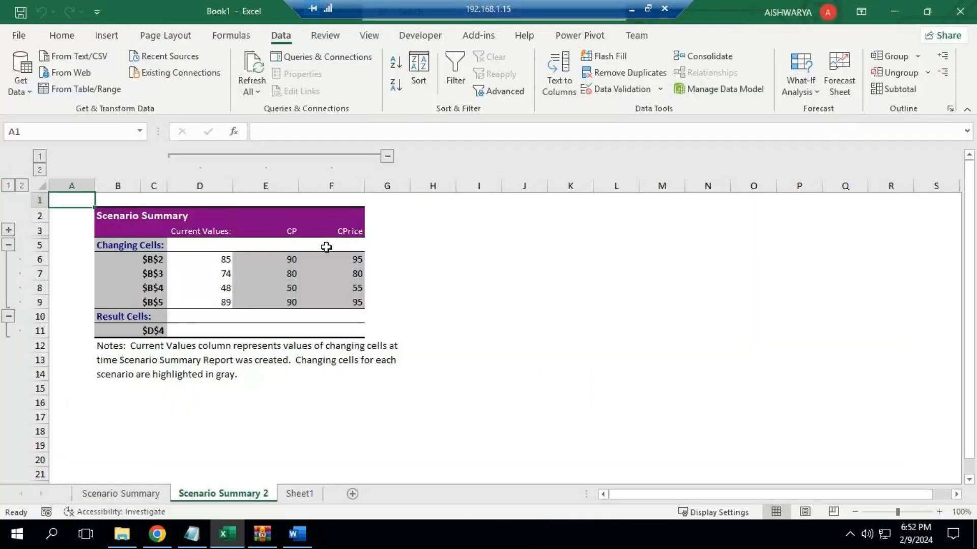
click(311, 495)
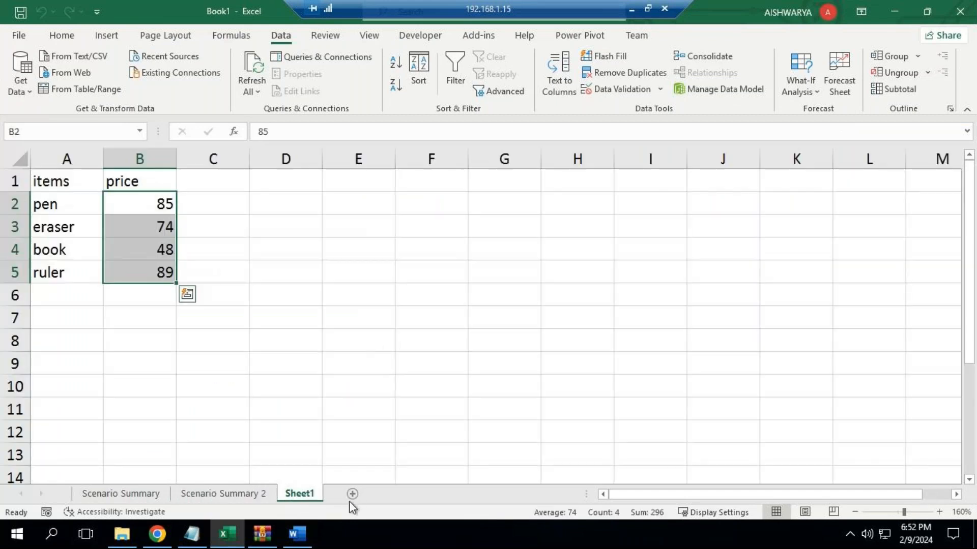
click(352, 494)
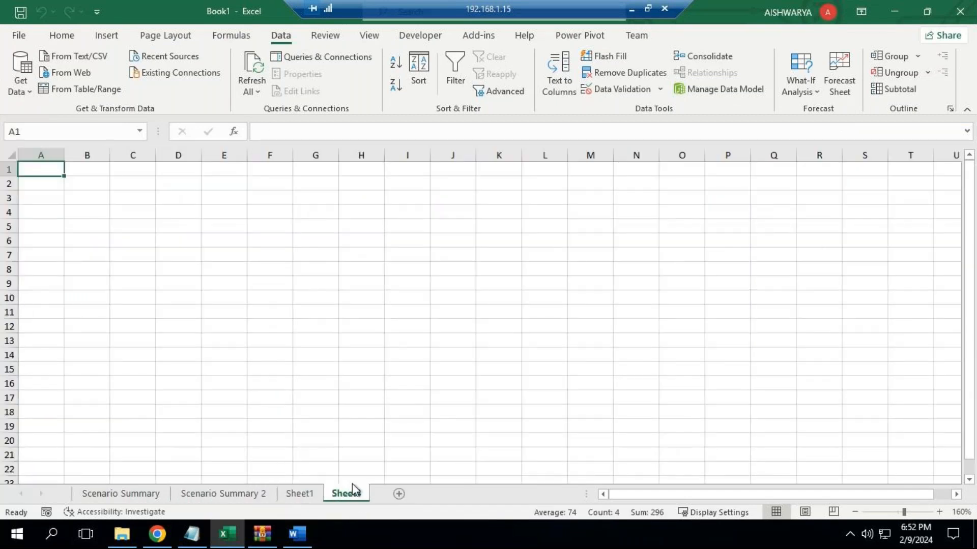
ctrl+scroll(298, 348, up, 2)
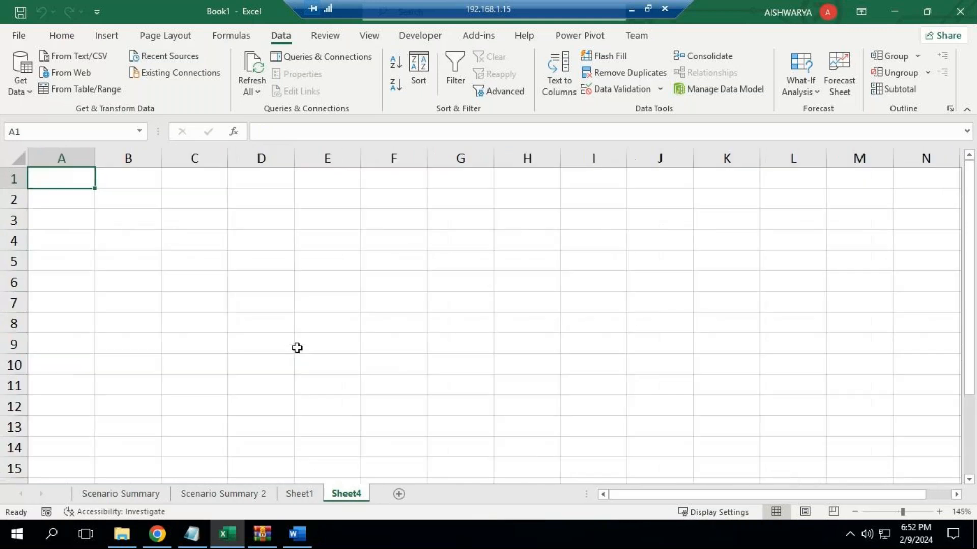
ctrl+scroll(297, 348, up, 1)
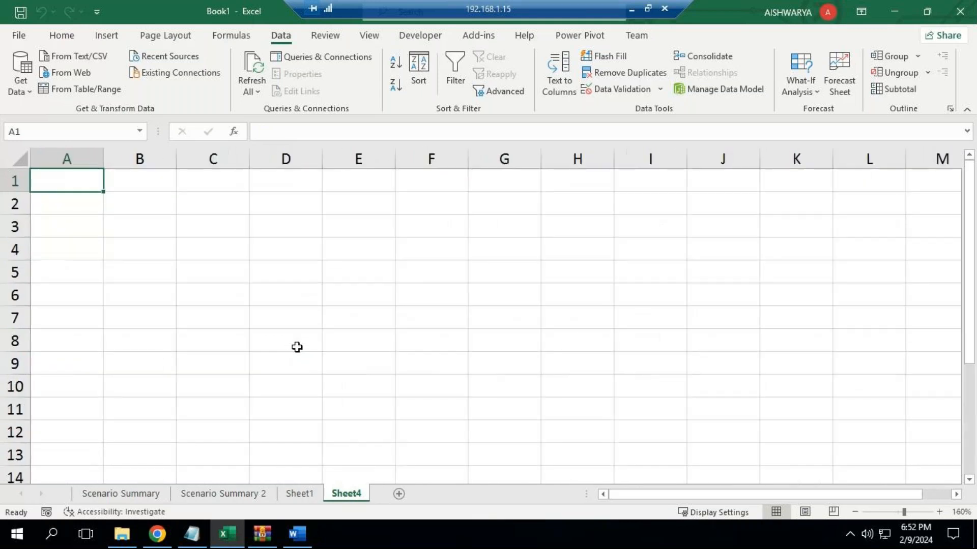
click(802, 84)
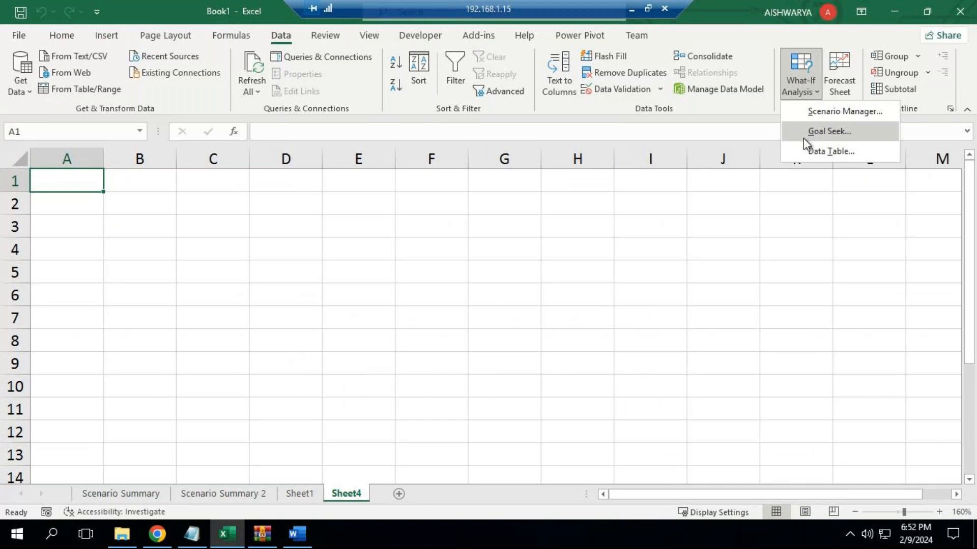
click(83, 182)
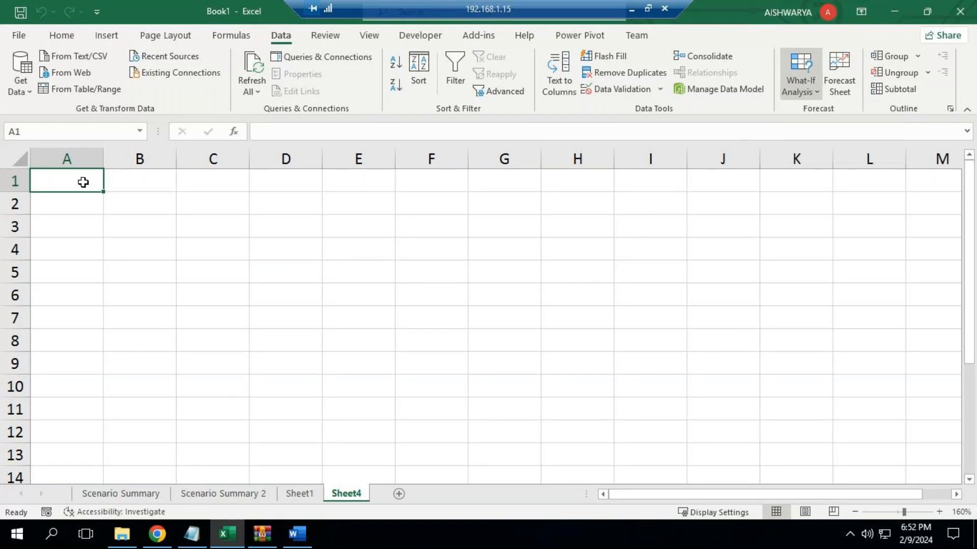
- Enter the headers "names" and "marks" in A1 and B1, and list a, b, c and d in A2:A5
text(names)
key(Tab)
text(marks)
key(Return)
text(a)
key(Return)
text(b)
key(Return)
text(c)
key(Return)
text(d)
- Fill the marks for a to d in B2:B5 with 85, 74, 48 and 89
key(Tab)
key(Up)
key(Up)
key(Up)
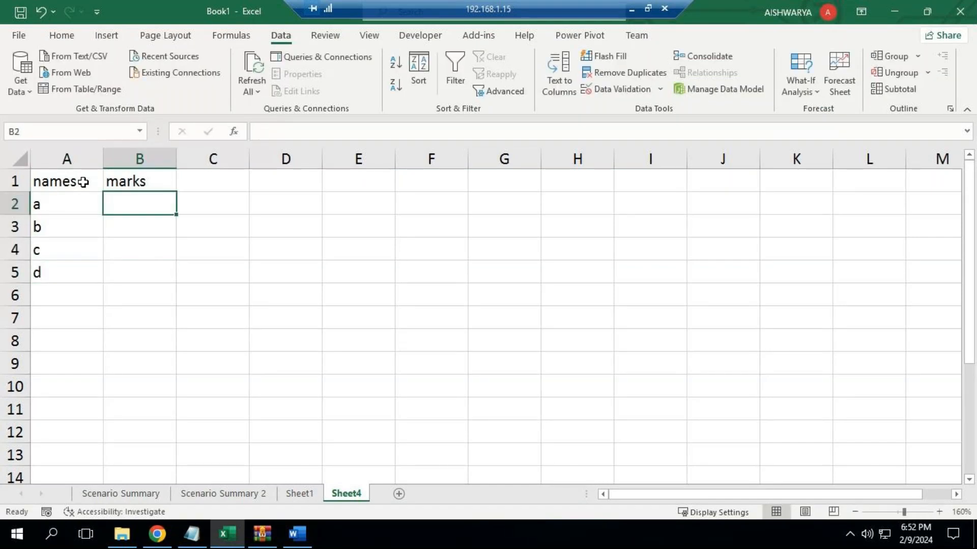
text(85)
key(Return)
text(74)
key(Return)
text(48)
key(Return)
text(89)
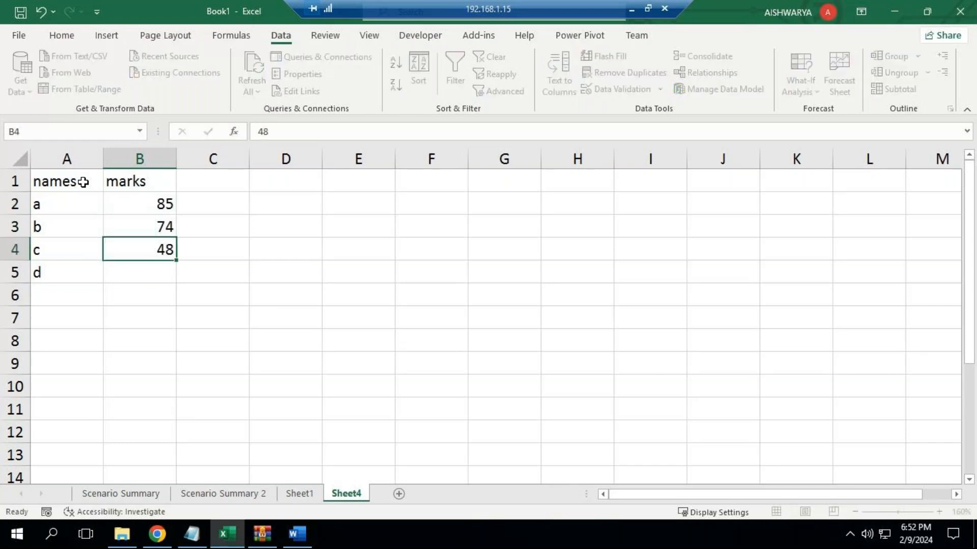
key(Return)
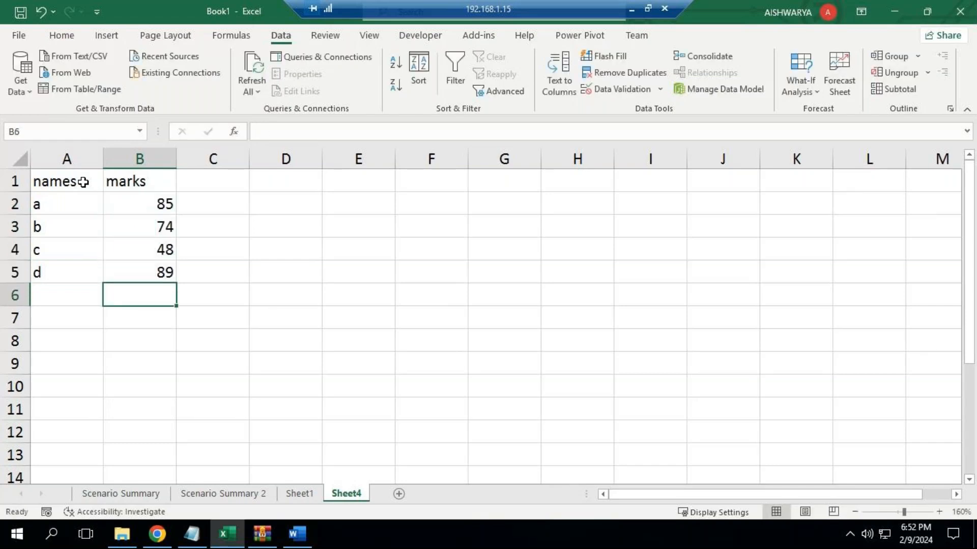
- Total the marks B2:B5 with SUM in B6 and calculate their AVERAGE in B7
key(alt+equal)
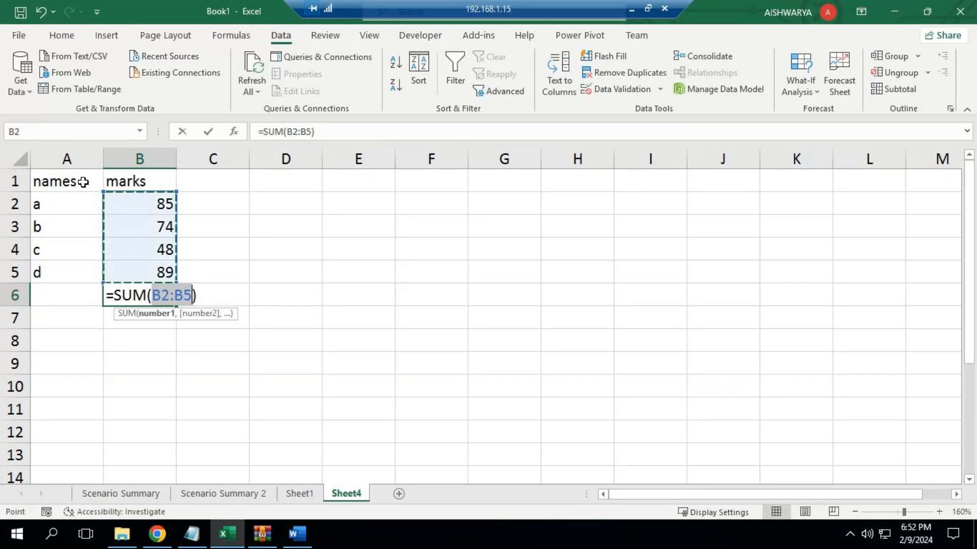
key(Return)
text(=aver)
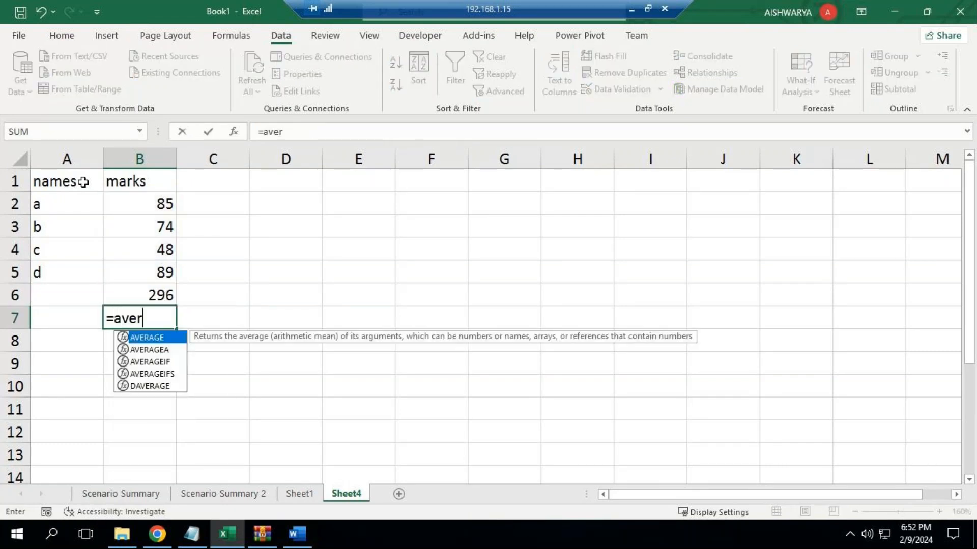
key(Escape)
key(Tab)
key(Up)
key(Up)
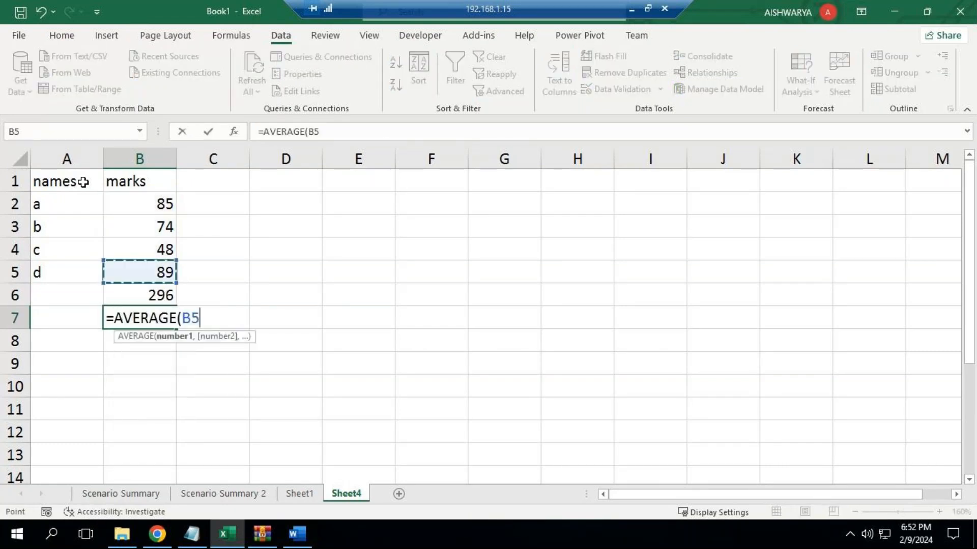
key(shift+Up)
key(shift+Up)
key(shift+Up)
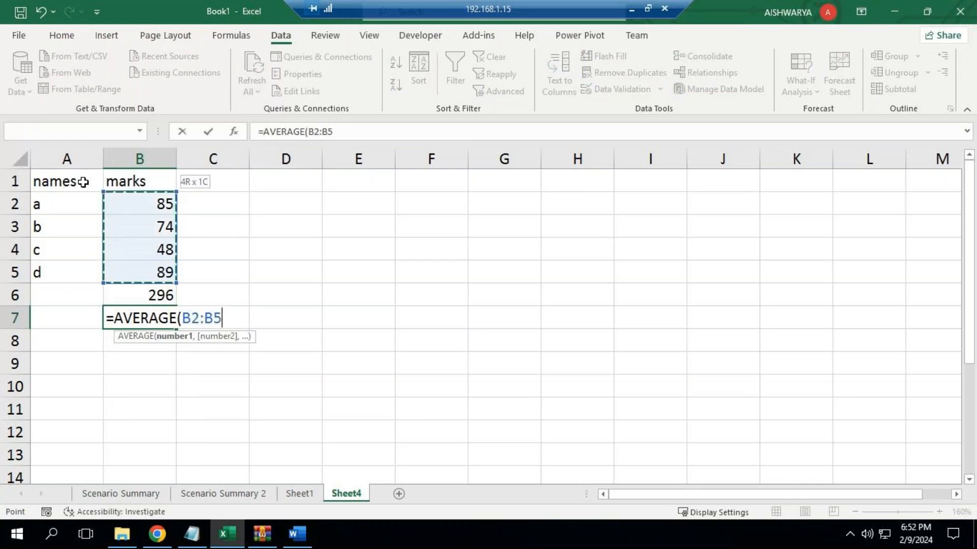
text())
key(Return)
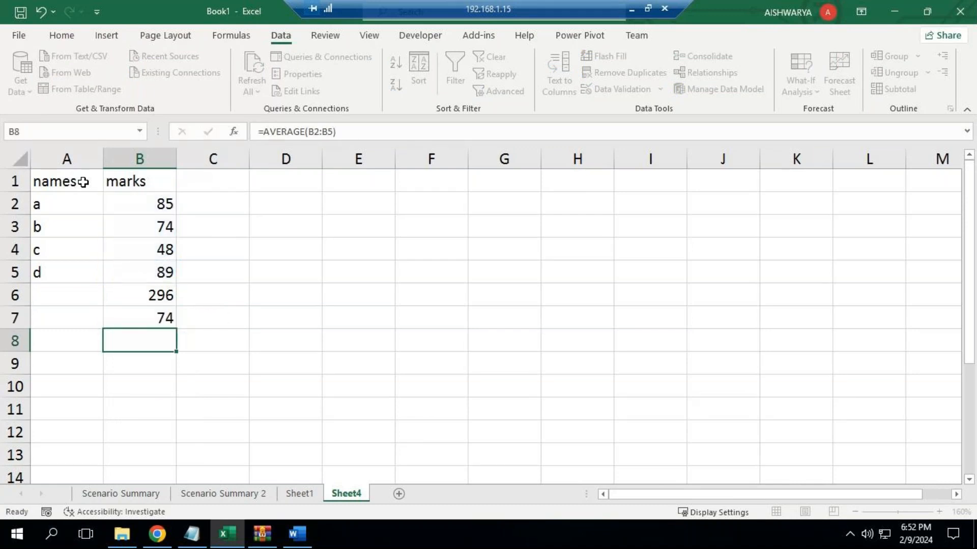
- Run Goal Seek to bring the total in B6 to 310 by changing c's mark in B4, and keep the solution
click(135, 300)
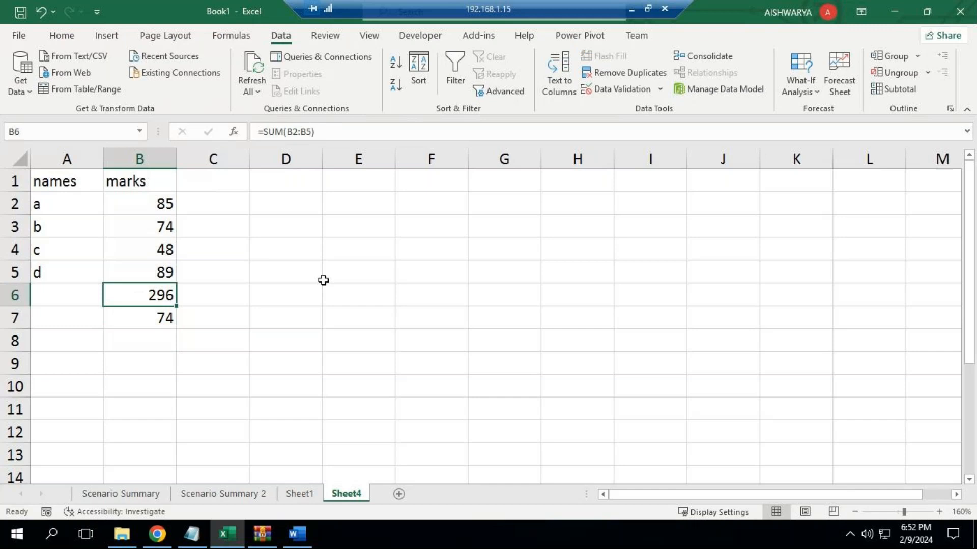
click(800, 84)
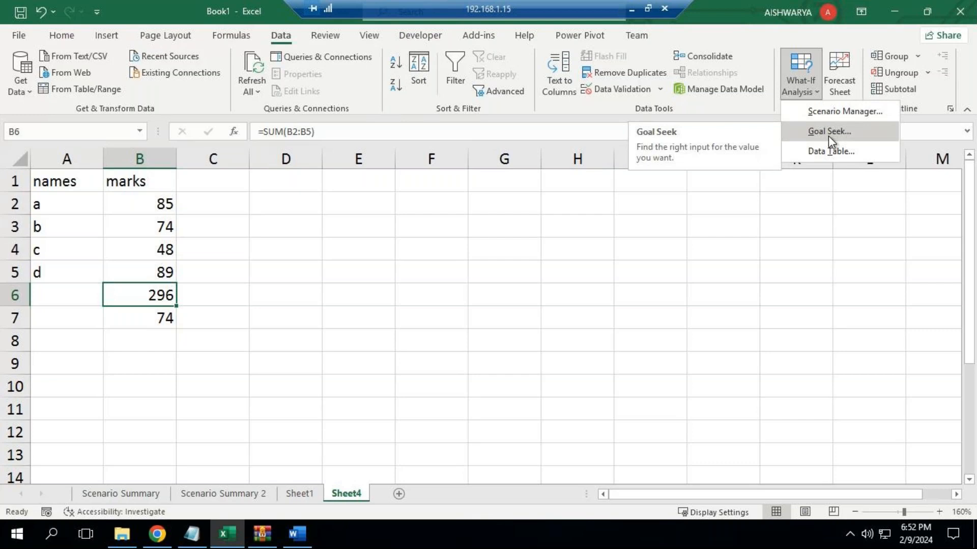
click(348, 314)
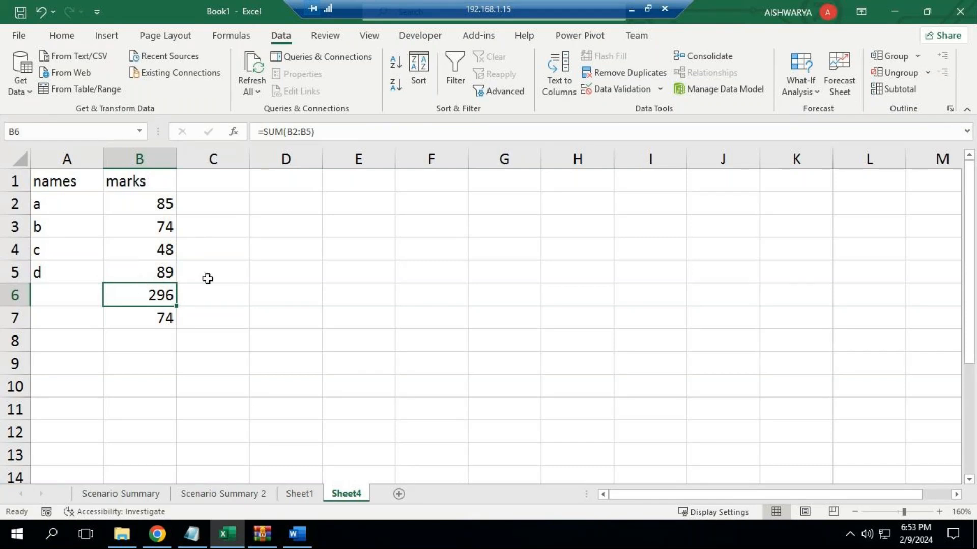
click(799, 87)
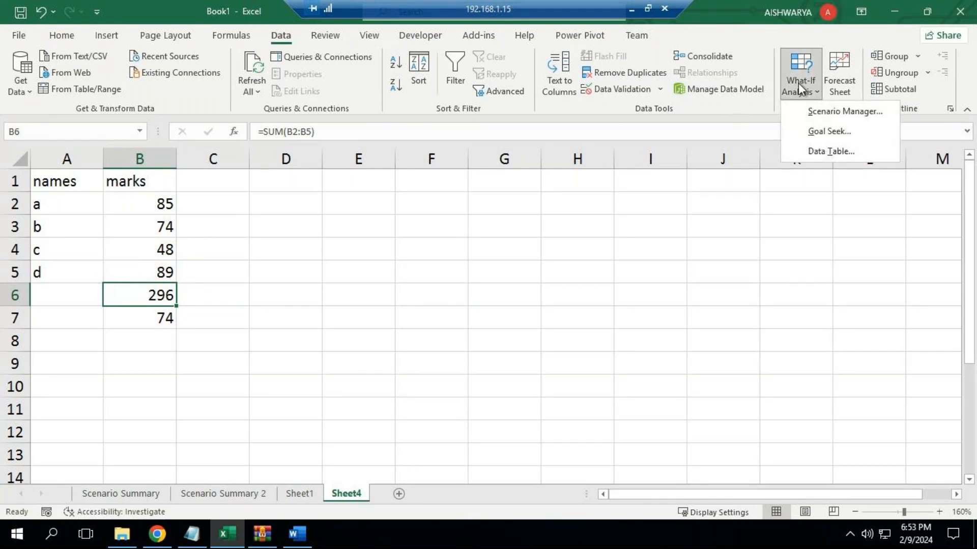
click(840, 136)
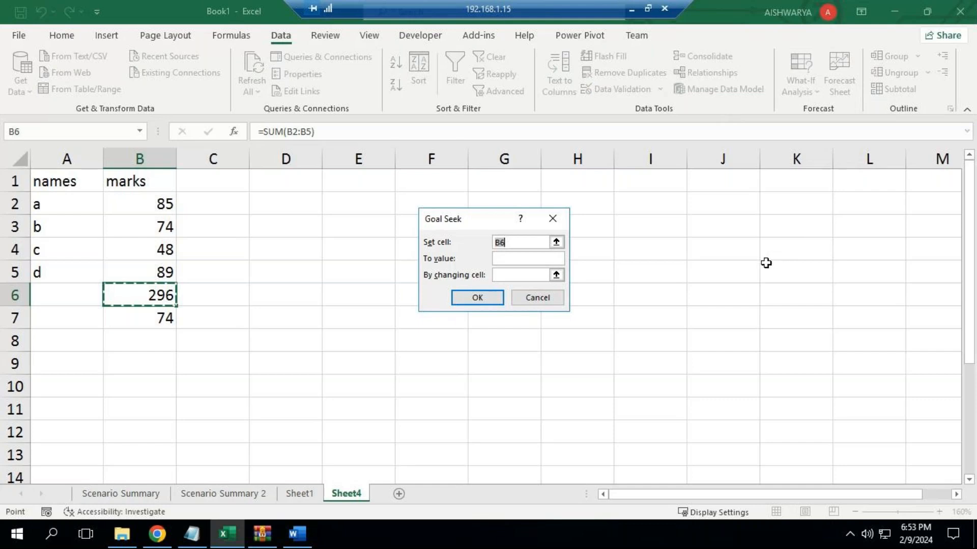
click(514, 242)
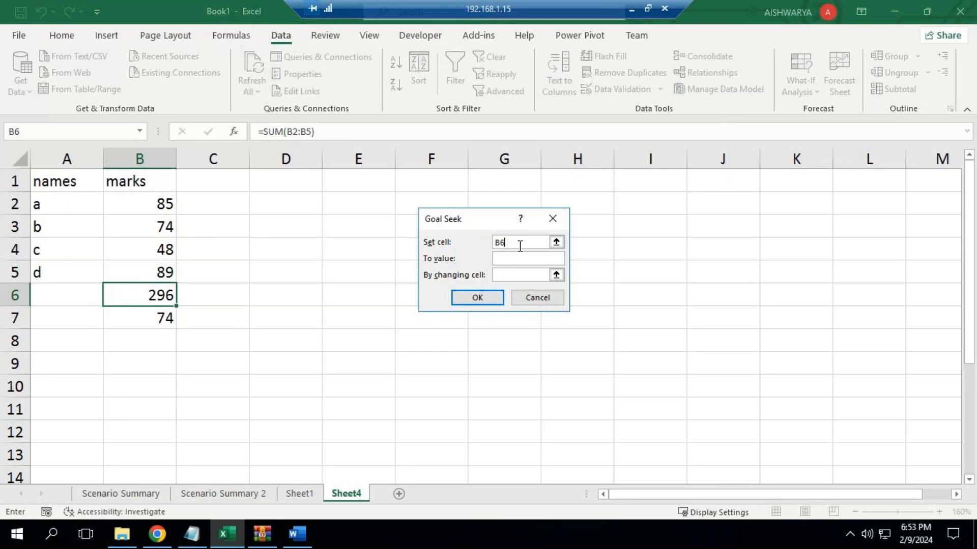
click(517, 259)
text(310)
click(525, 280)
click(154, 249)
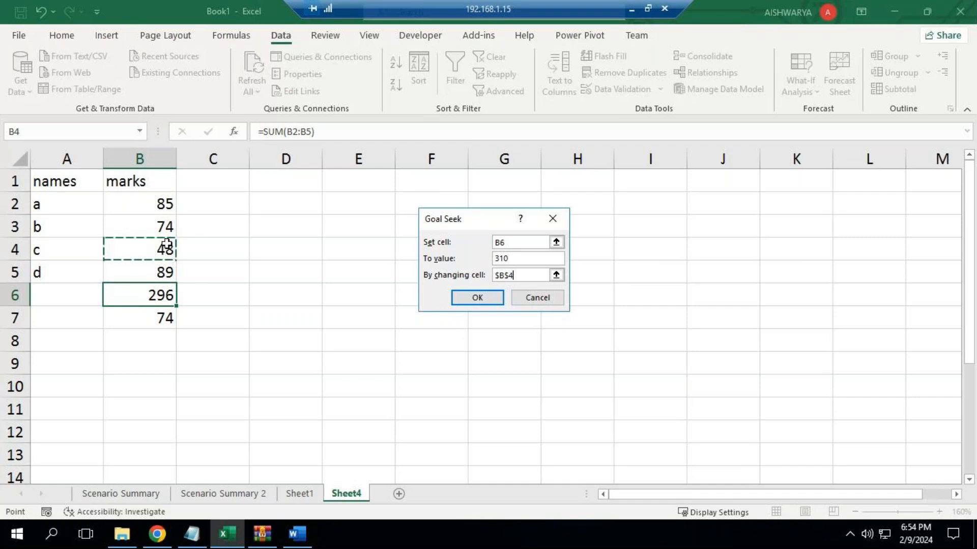
click(479, 301)
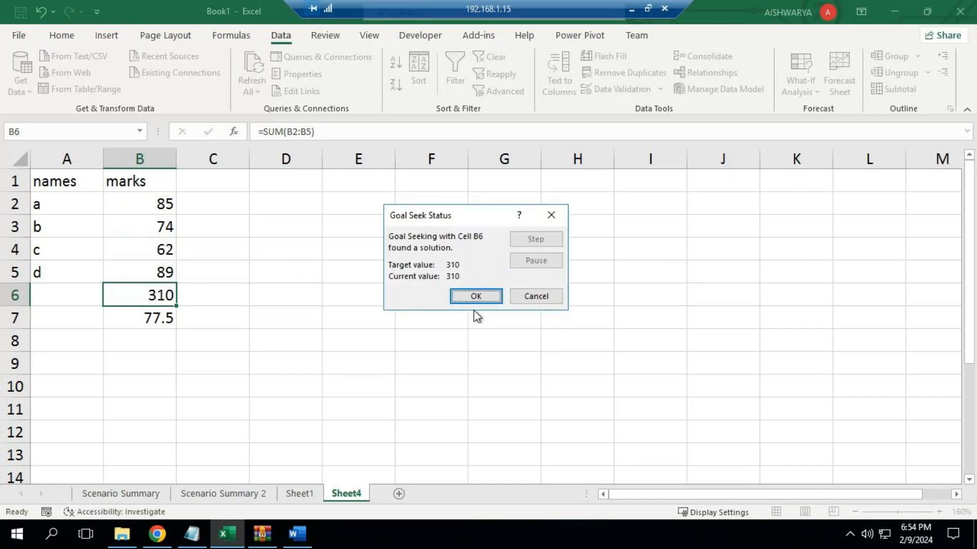
click(472, 297)
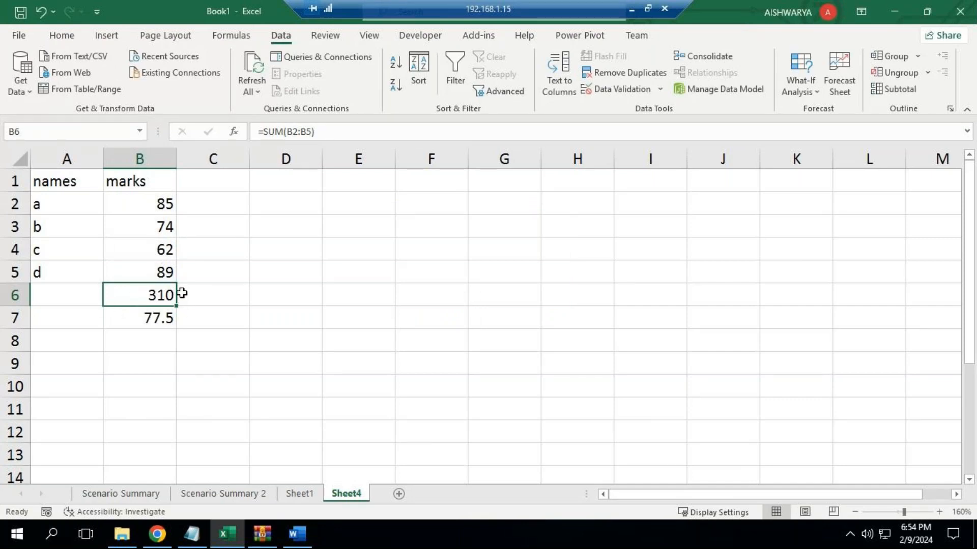
click(137, 317)
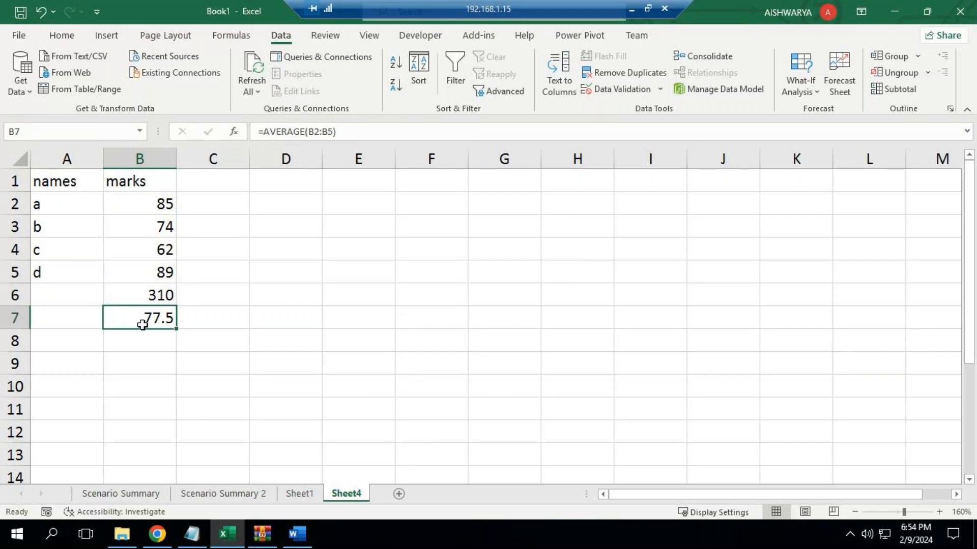
click(155, 229)
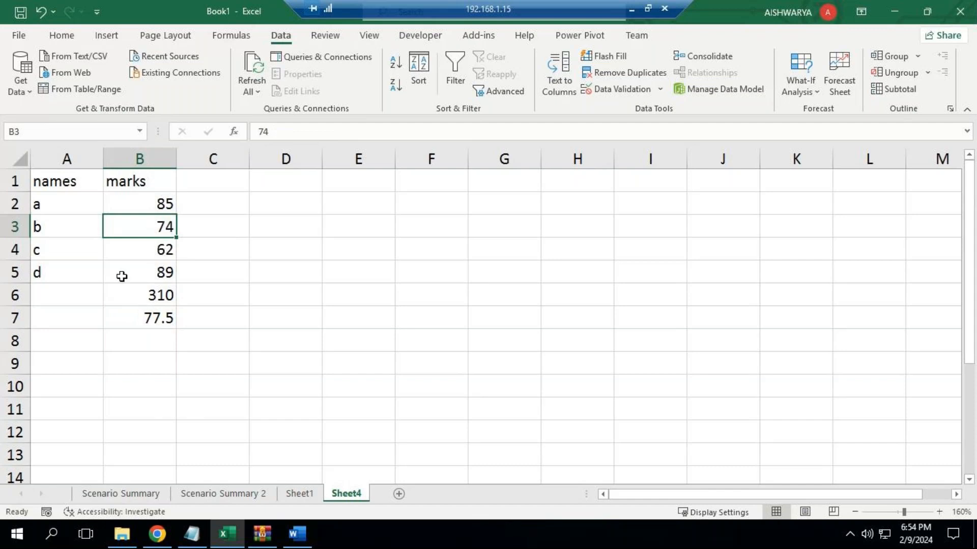
click(120, 248)
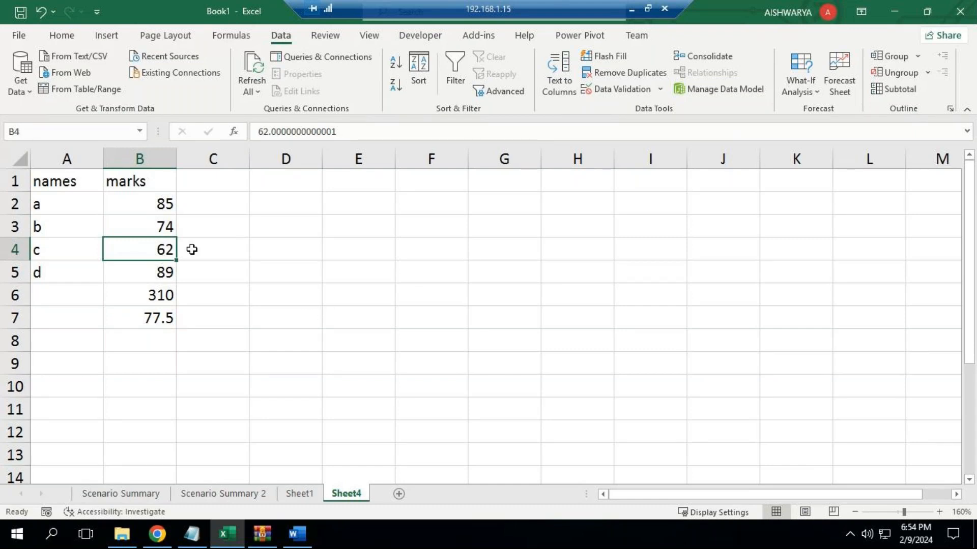
click(291, 295)
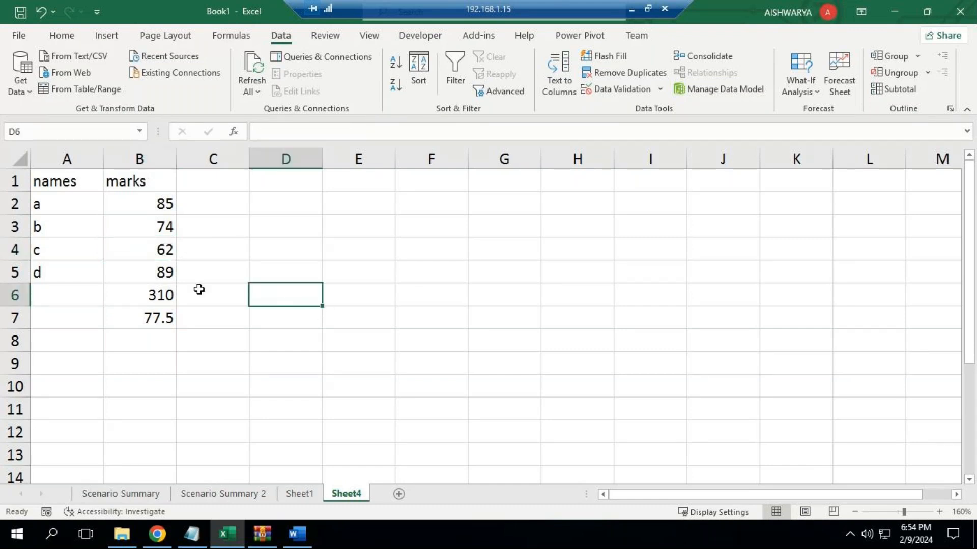
click(145, 257)
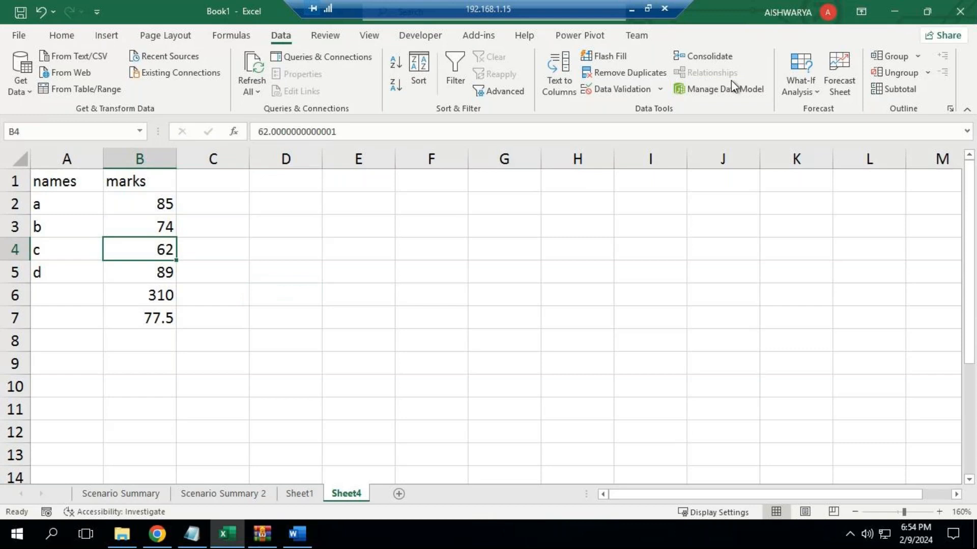
click(796, 76)
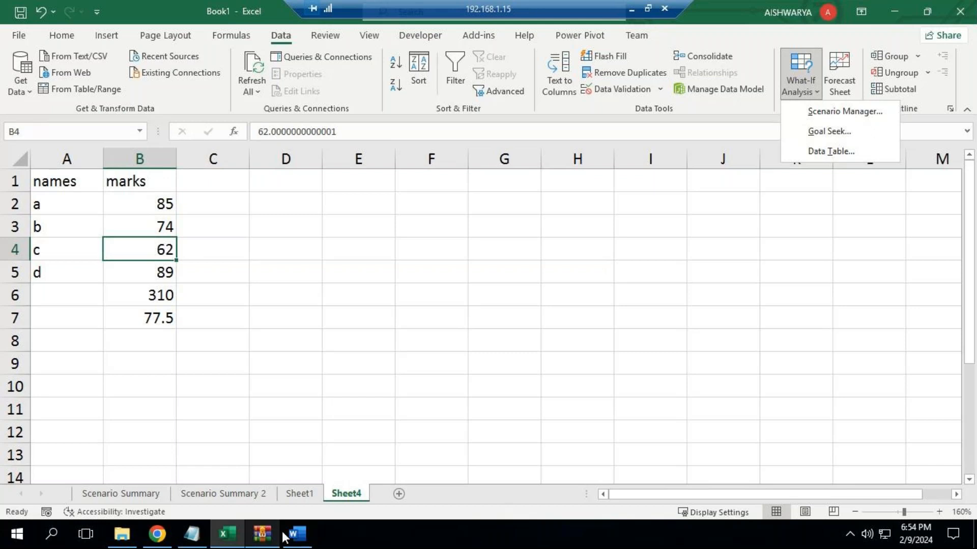
- Switch to the Notepad notes and add the heading "Goal seek" below the Scenario Manager instructions, separated by blank lines
key(alt+Tab)
key(Return)
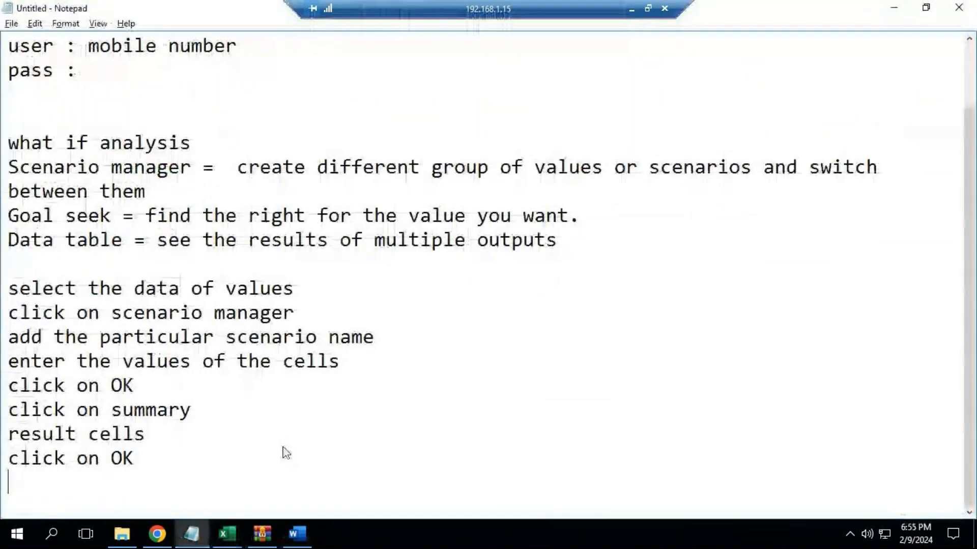
key(Return)
key(Return)
text(FG)
key(BackSpace)
key(BackSpace)
text(Goal seek)
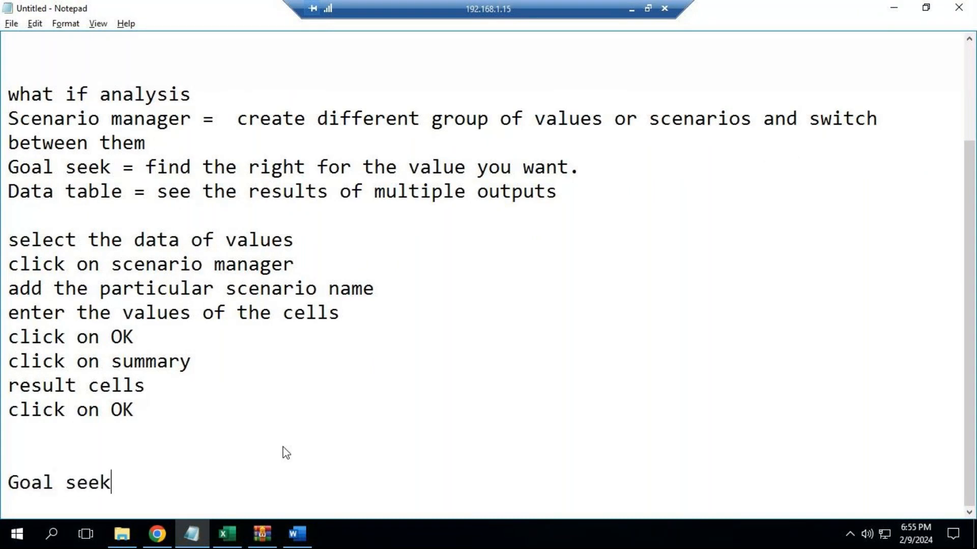
- Add the note "This option is applied only for the formula applied cells" on a new line under the Goal seek heading
key(Return)
text(THIS)
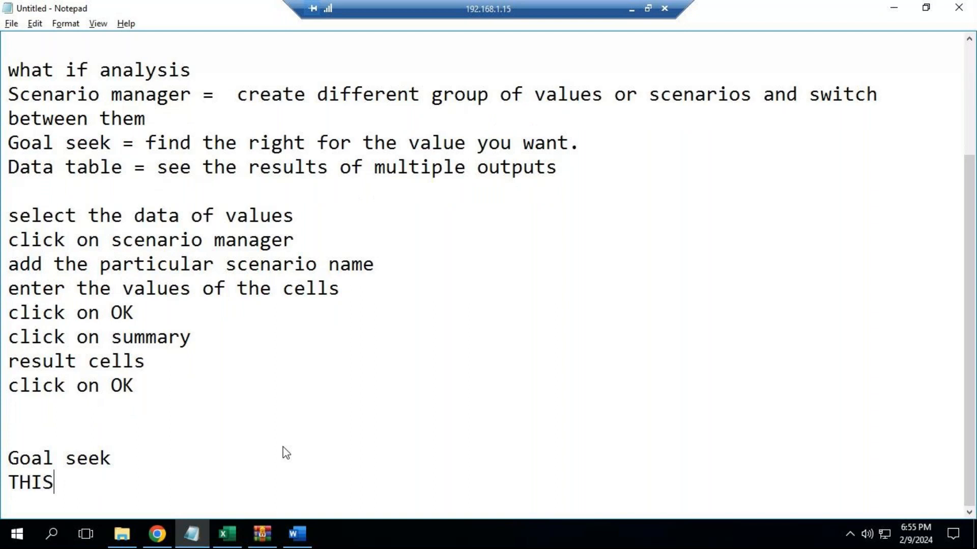
key(BackSpace)
key(BackSpace)
key(BackSpace)
text(his opti)
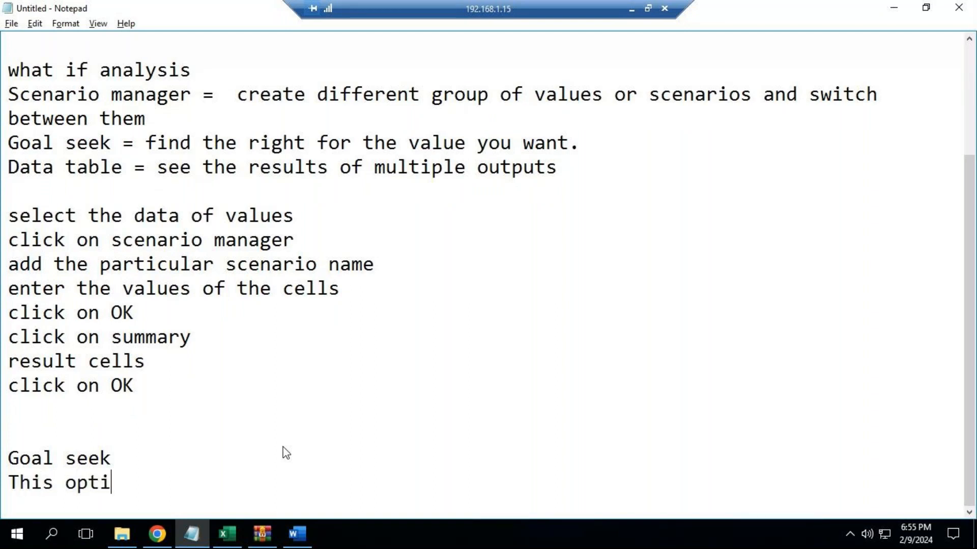
text(on is app)
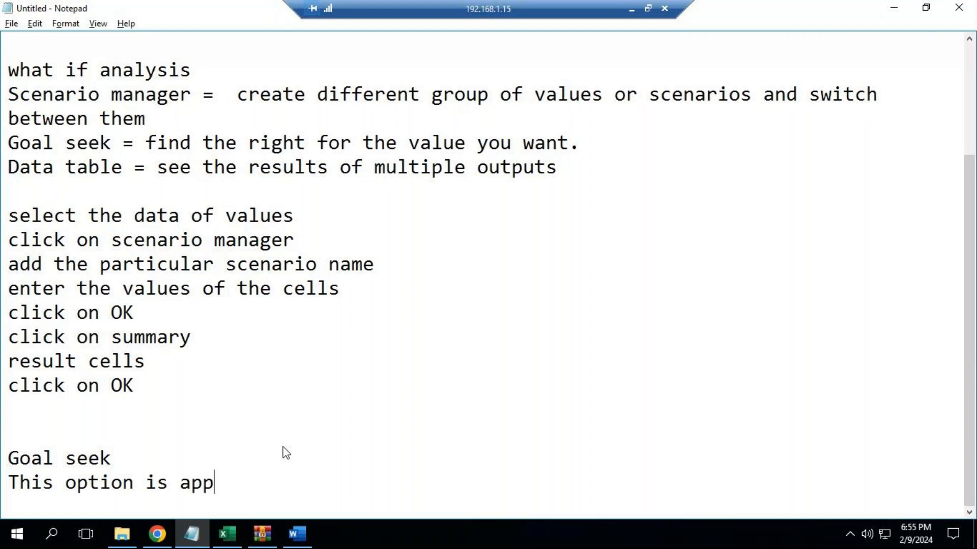
text(lied o)
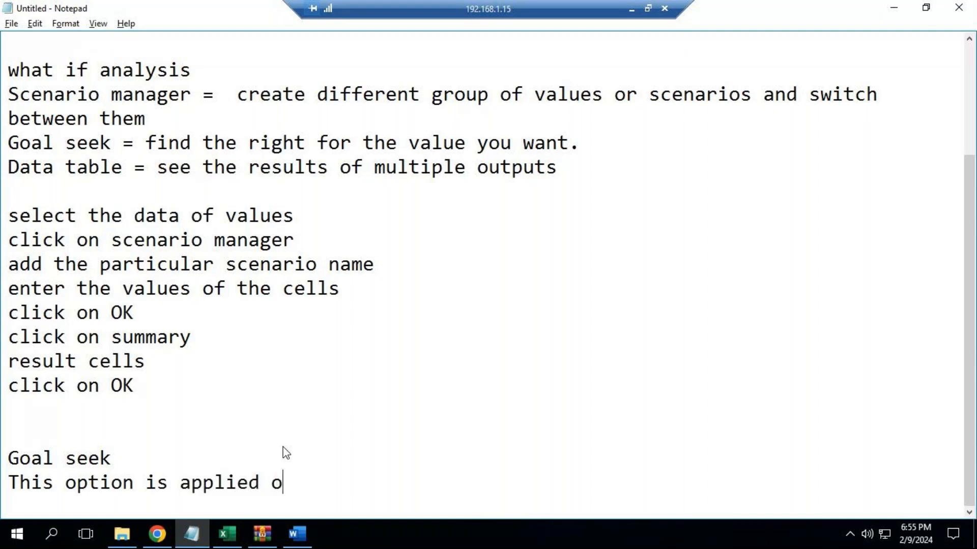
text(nly for the )
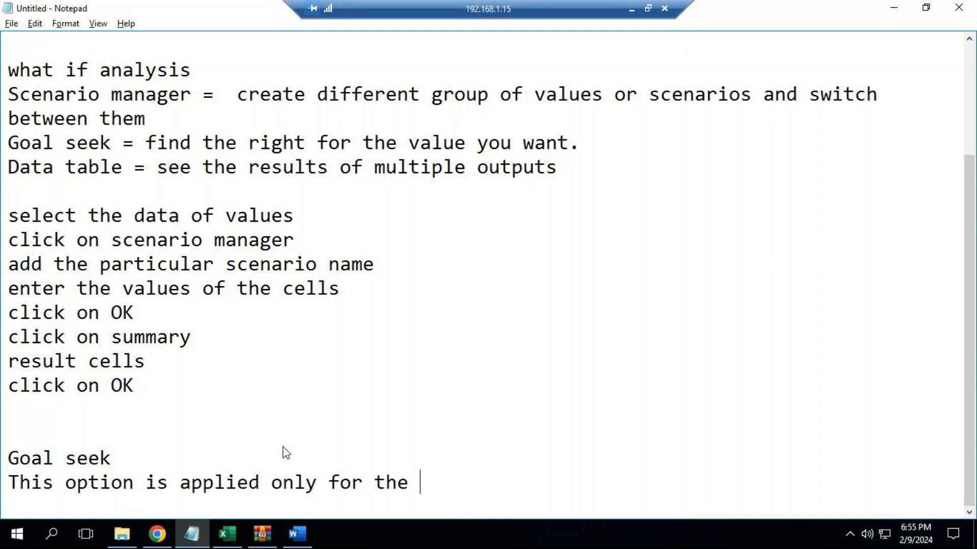
text(formu)
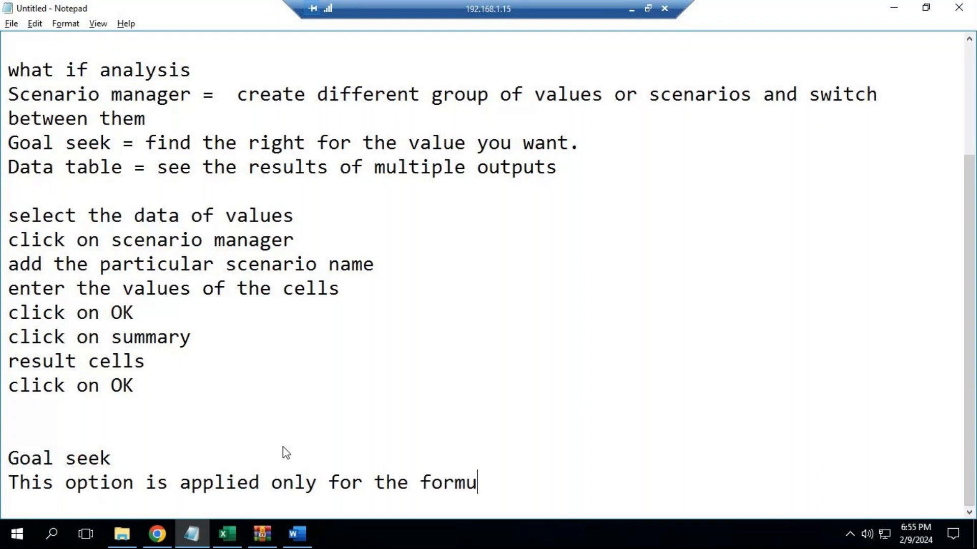
text(la applied ce)
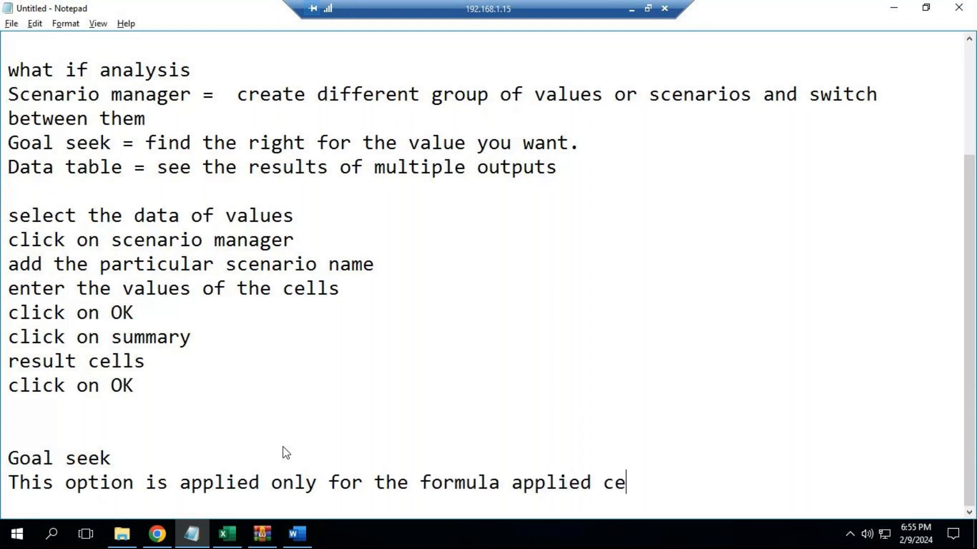
text(lls)
- Switch back to the Excel workbook with the marks table on Sheet4
key(alt+Tab)
key(alt+Tab)
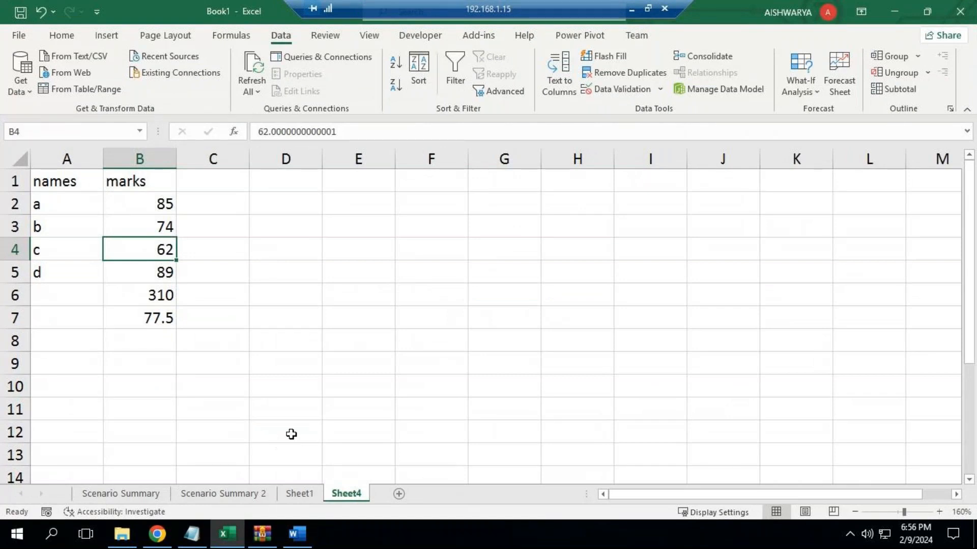
click(801, 76)
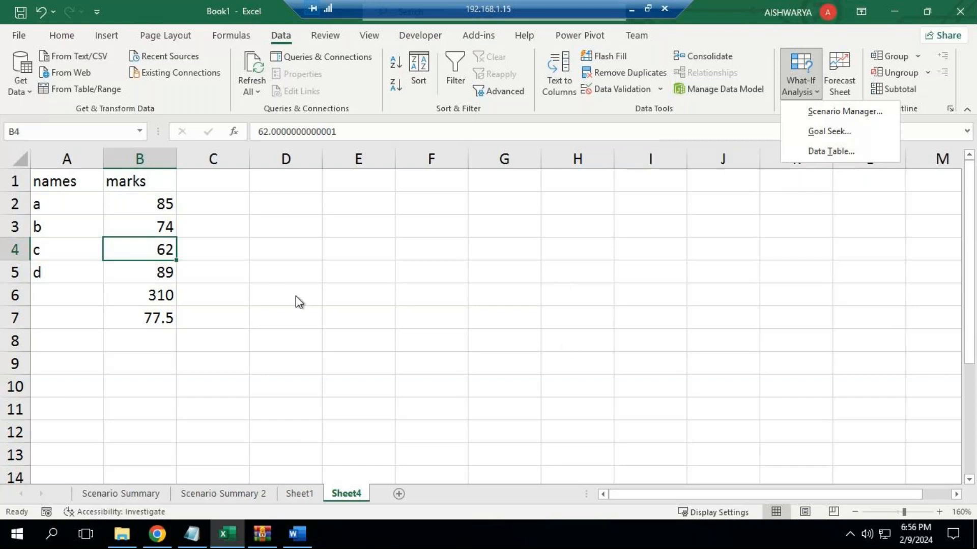
click(276, 293)
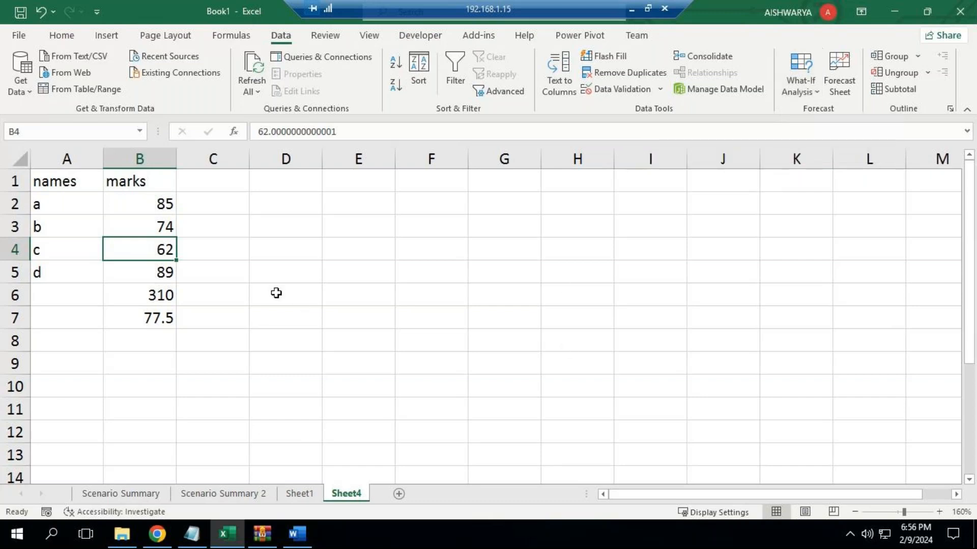
- Add a new worksheet and enter the values 5, 4, 3 and 2 down cells A2 to A5
click(396, 494)
scroll(328, 334, up, 3)
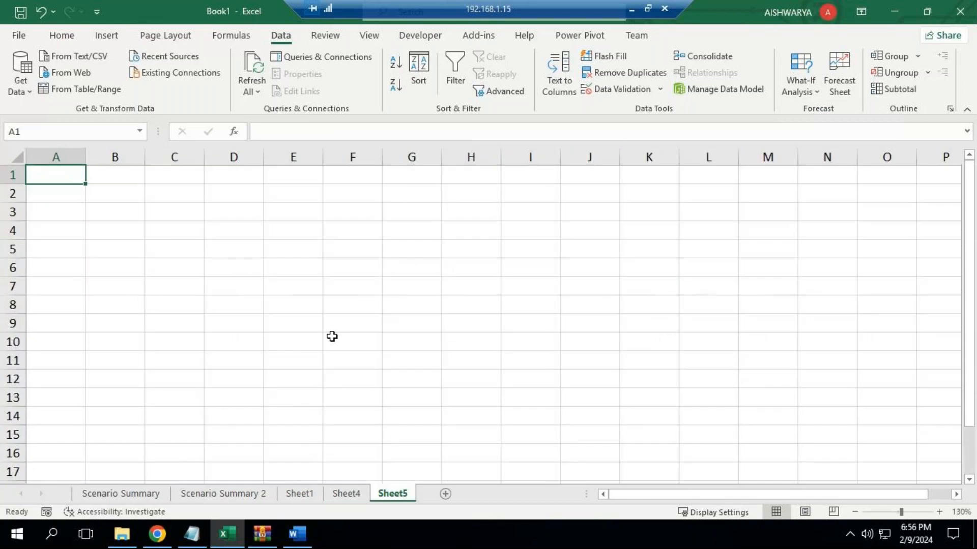
click(84, 199)
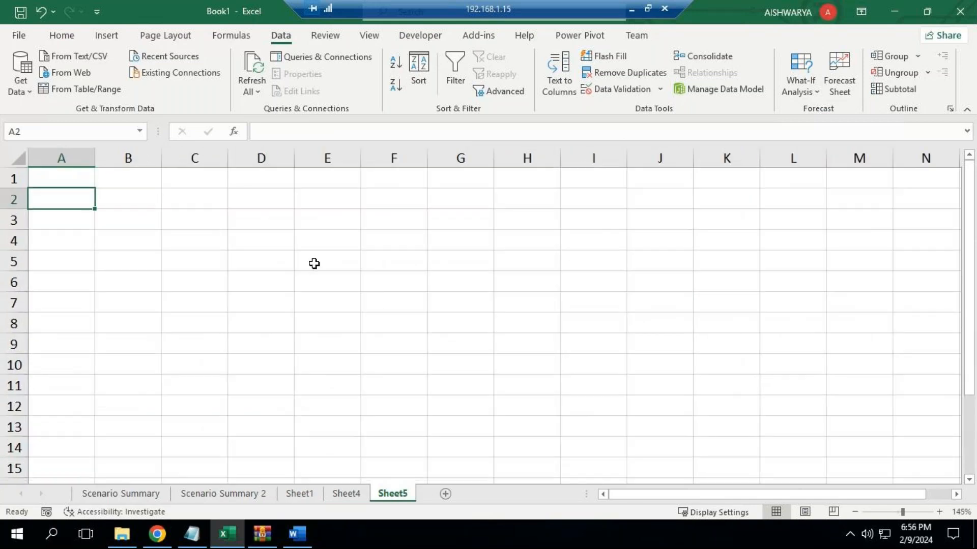
text(5)
key(Return)
text(4)
key(Return)
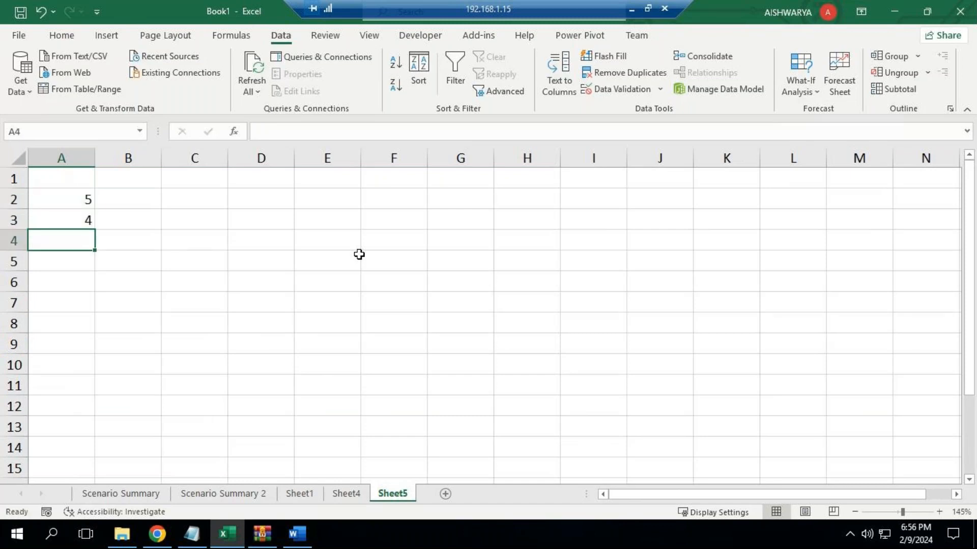
text(3)
key(Return)
text(2)
key(Up)
- Enter the header values 4, 6, 7 and 8 across cells B1 to E1
key(Up)
key(Up)
key(Up)
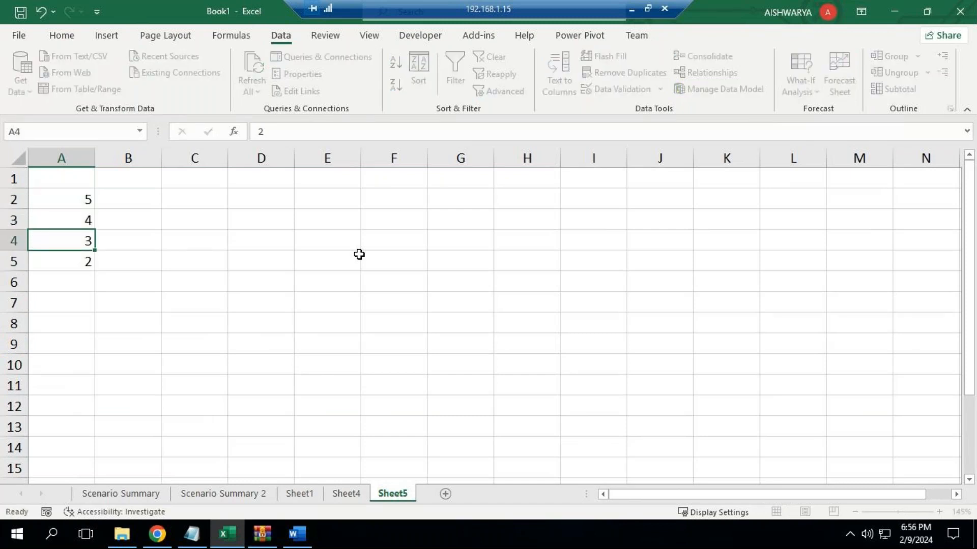
key(Right)
text(4)
key(Right)
text(6)
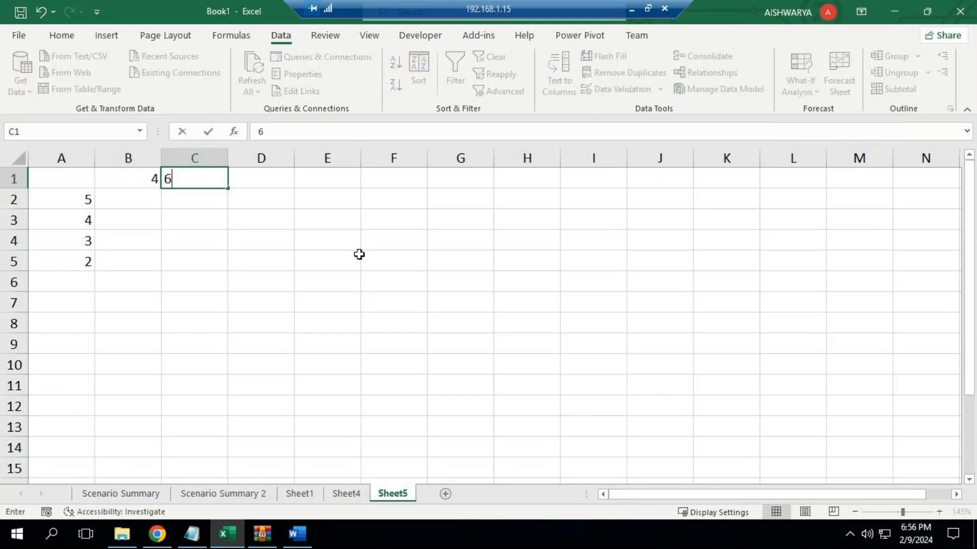
key(Right)
text(7)
key(Right)
text(8)
key(ctrl+Return)
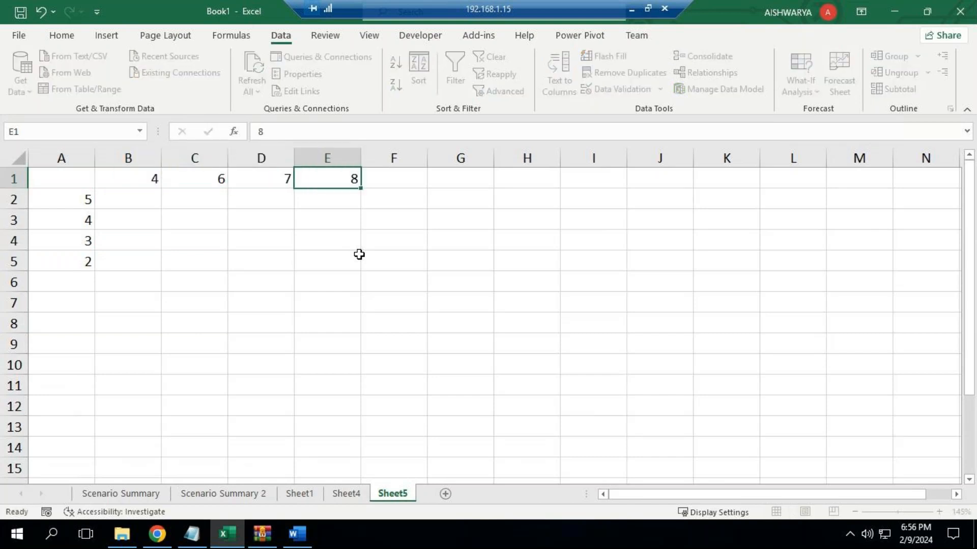
- Enter the formula =F1*A6 in corner cell A1, referencing the empty cells beyond the row and column values
key(Down)
key(Left)
key(Left)
key(Left)
key(Left)
key(Up)
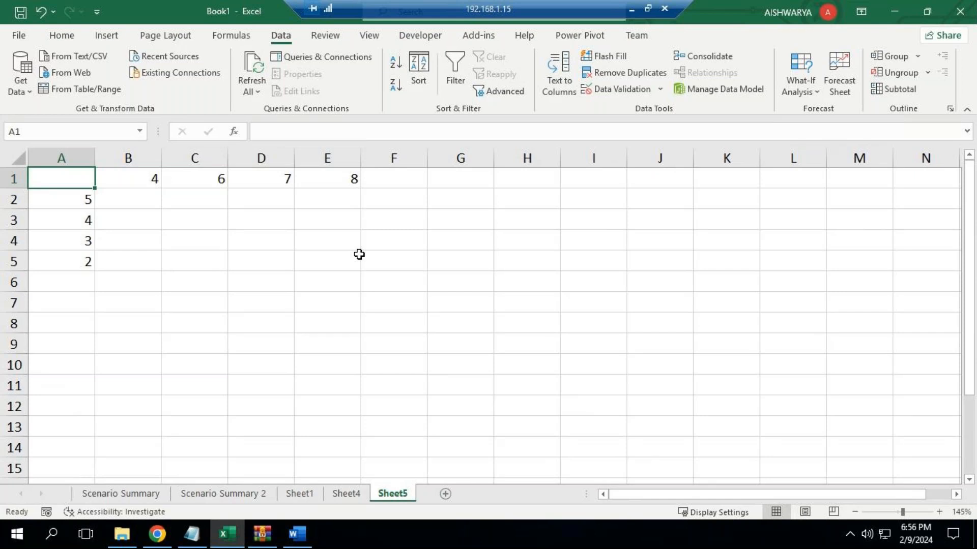
text(=)
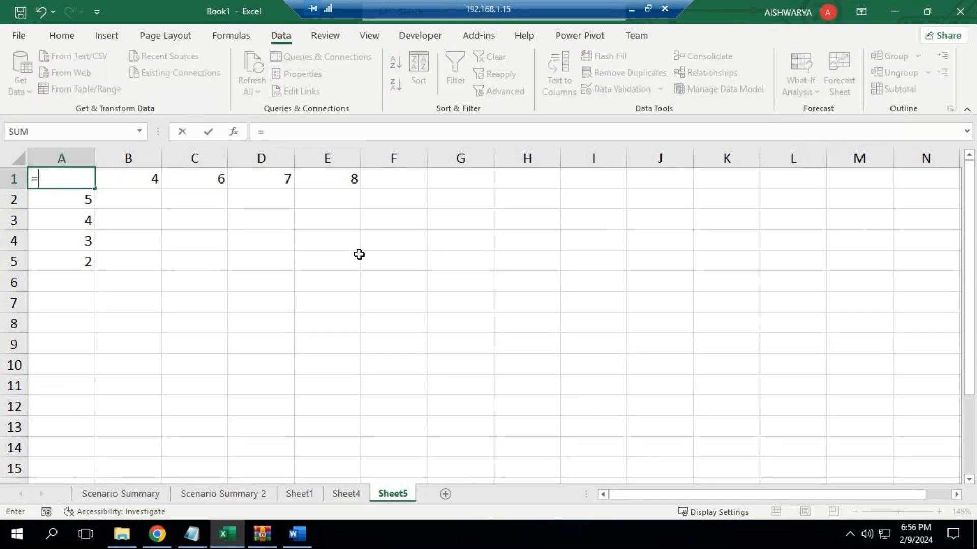
click(388, 181)
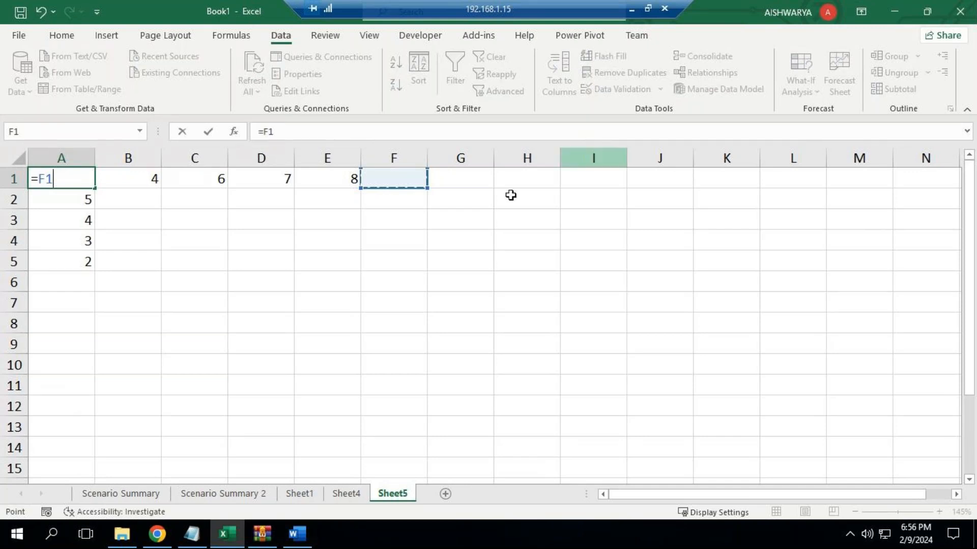
text(*)
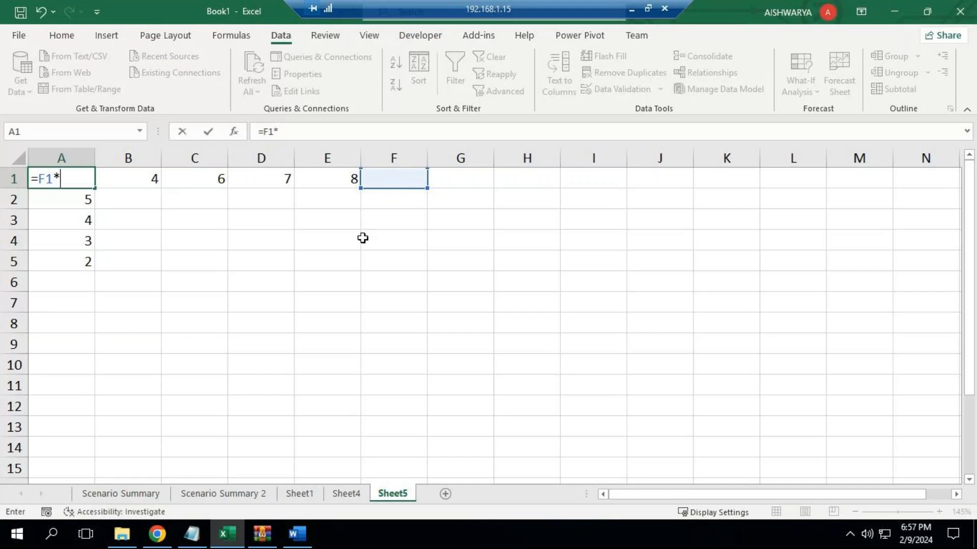
click(85, 284)
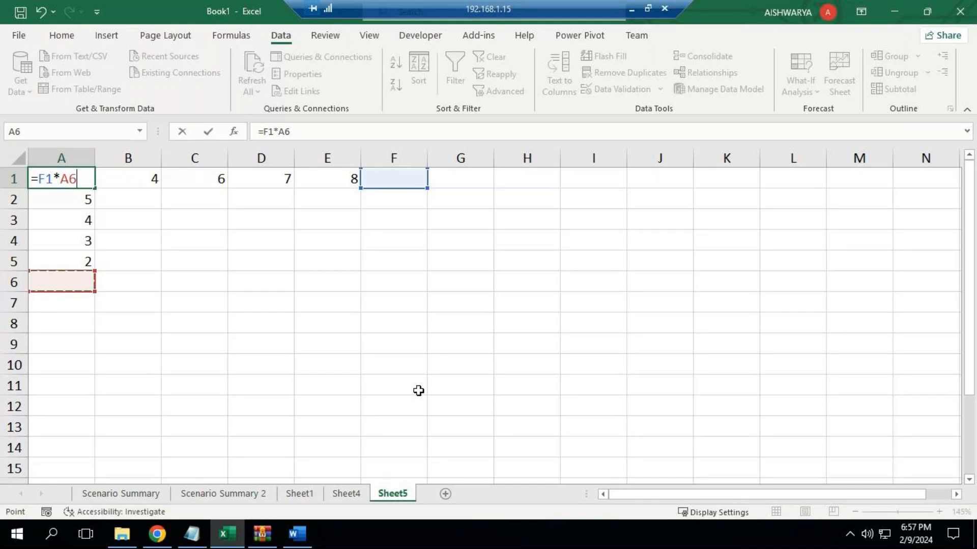
key(Return)
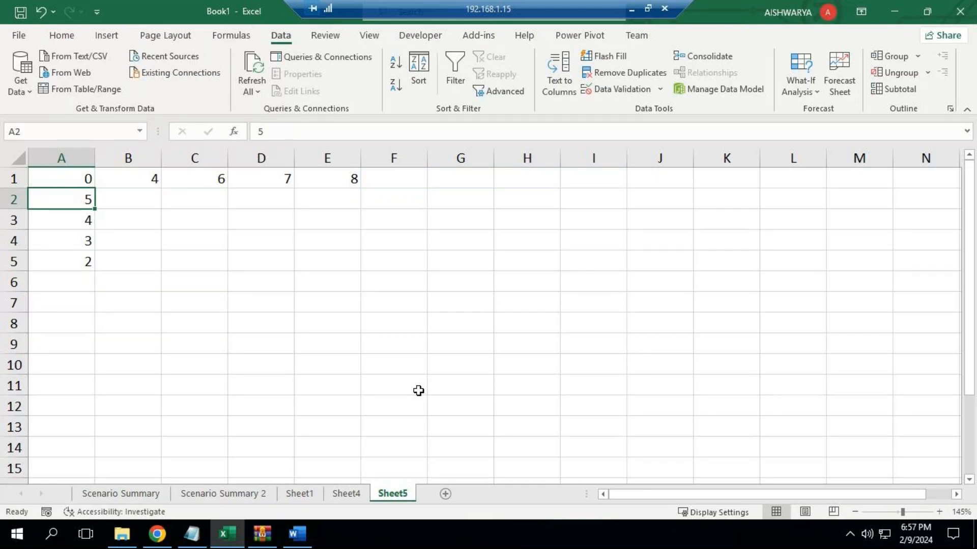
- Create a What-If data table on A1:E5 with F1 as row input cell and A6 as column input cell
drag(63, 177, 342, 264)
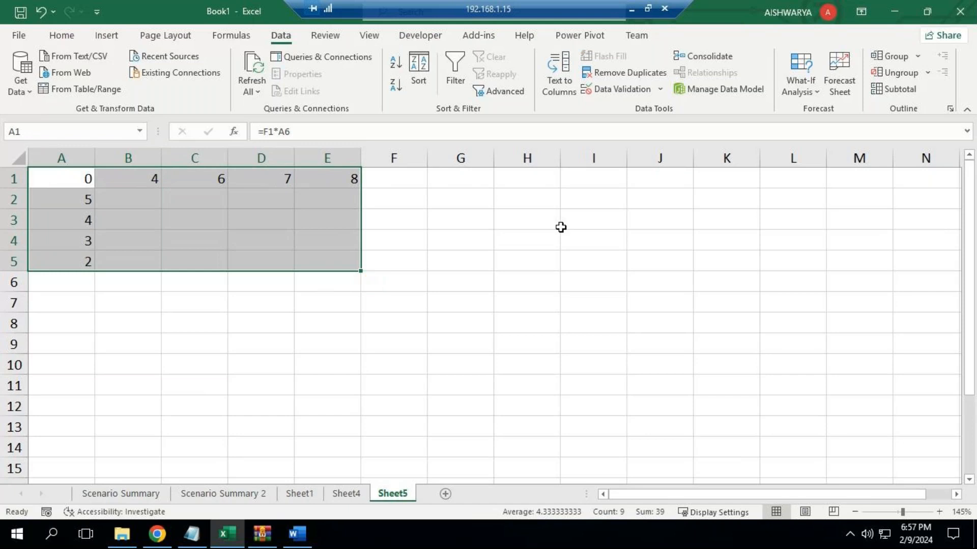
click(803, 91)
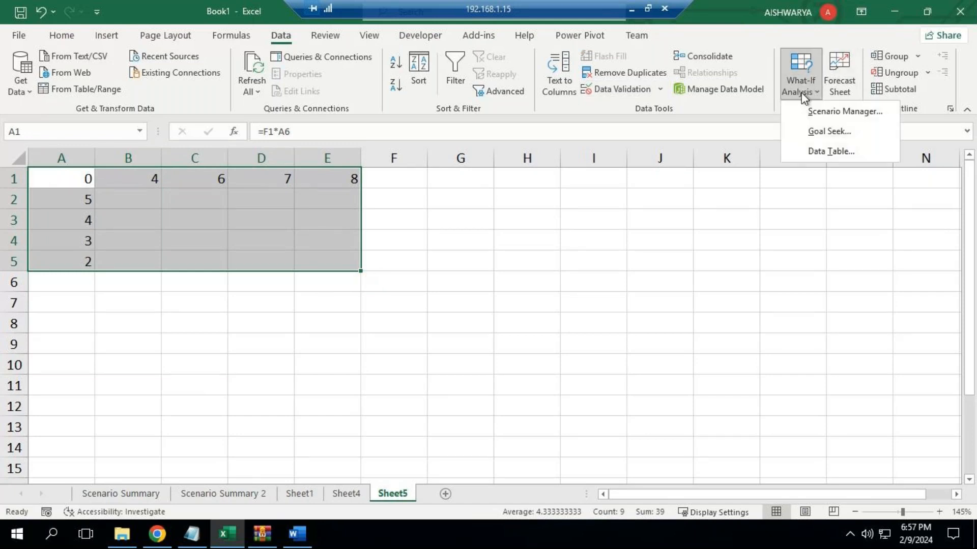
click(814, 152)
drag(444, 232, 525, 248)
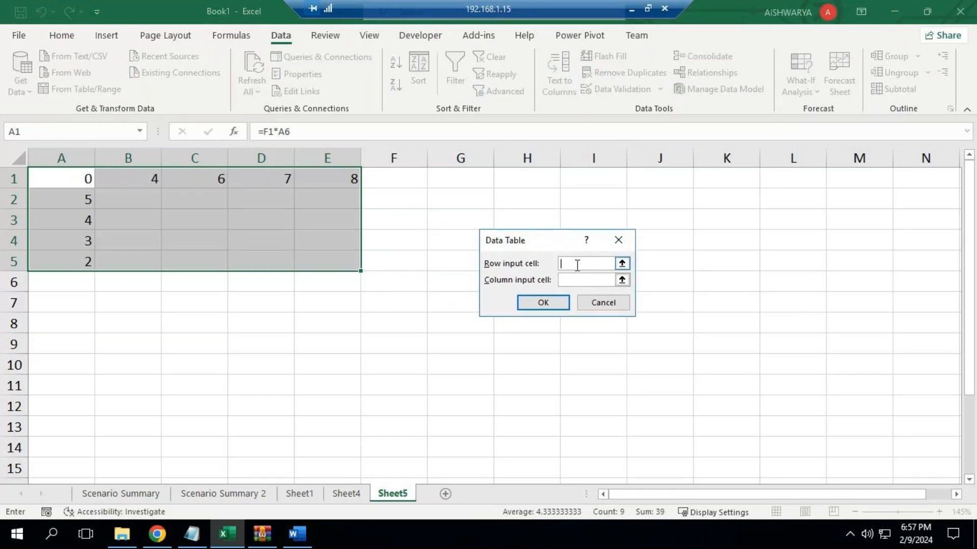
click(410, 181)
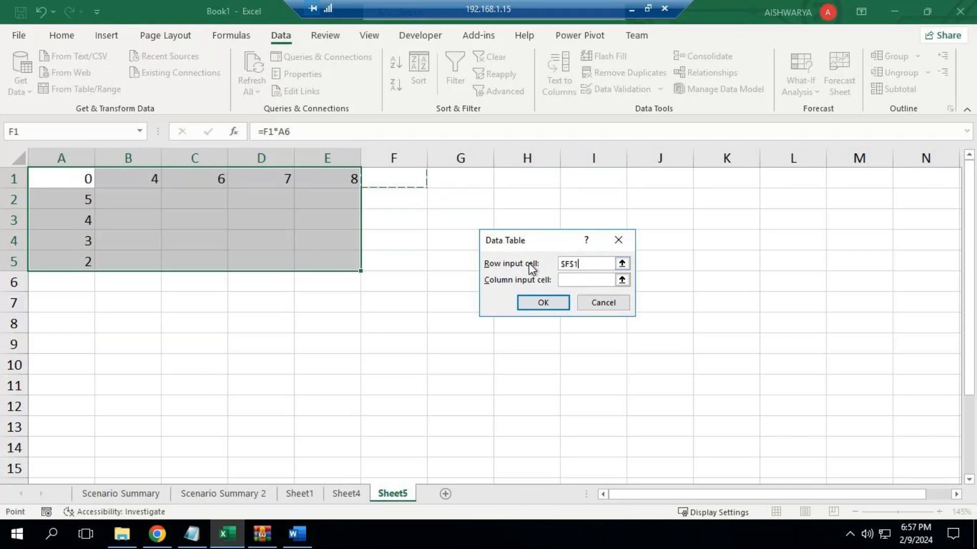
click(585, 281)
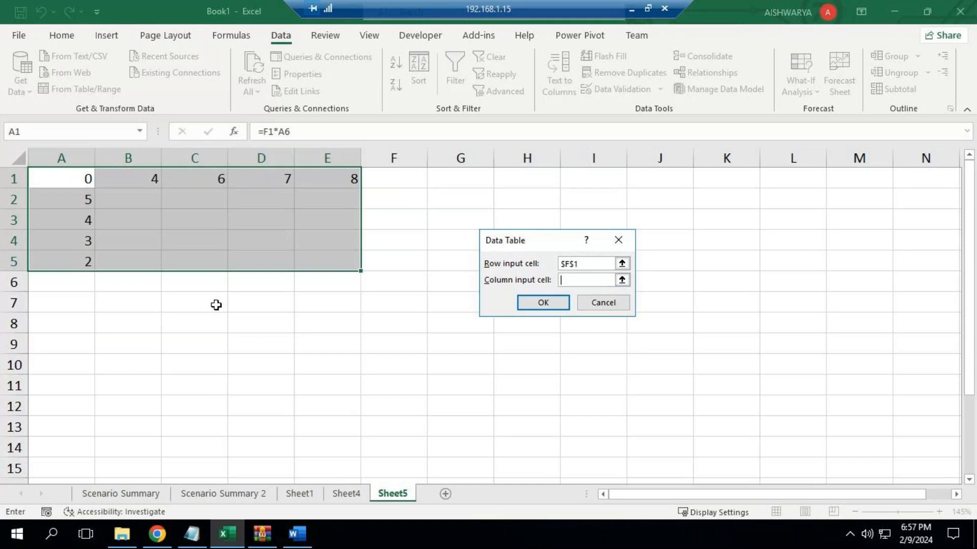
click(85, 281)
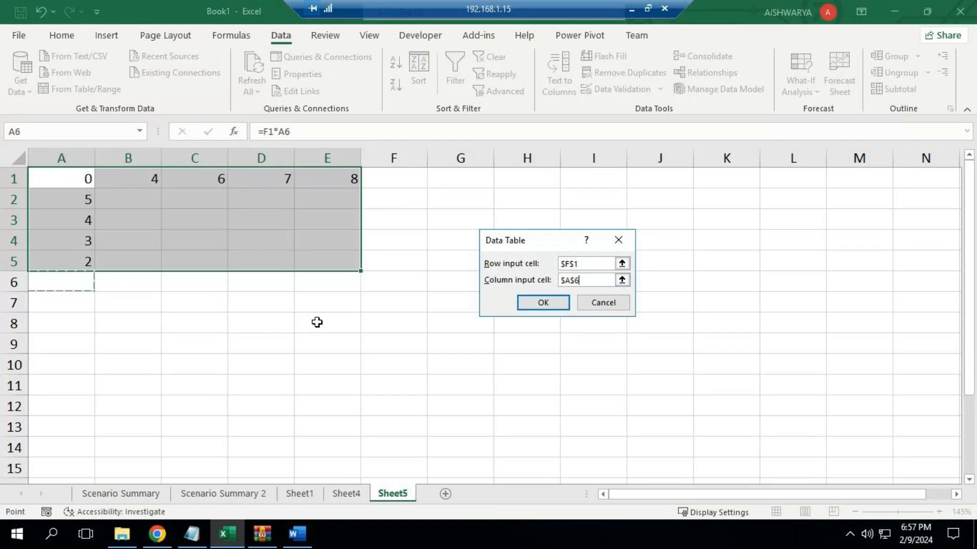
click(555, 306)
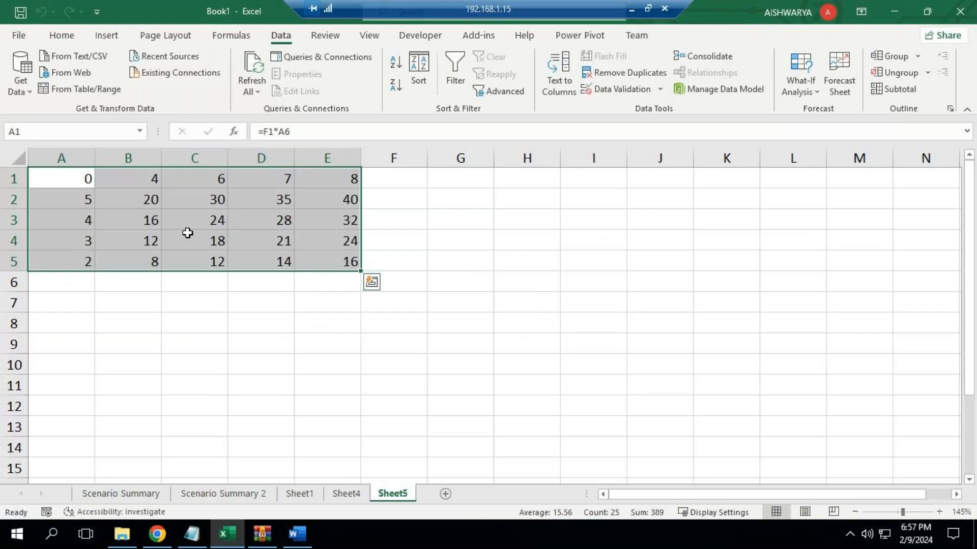
- Examine the data table's row 2 results against the matching row and column values
click(131, 202)
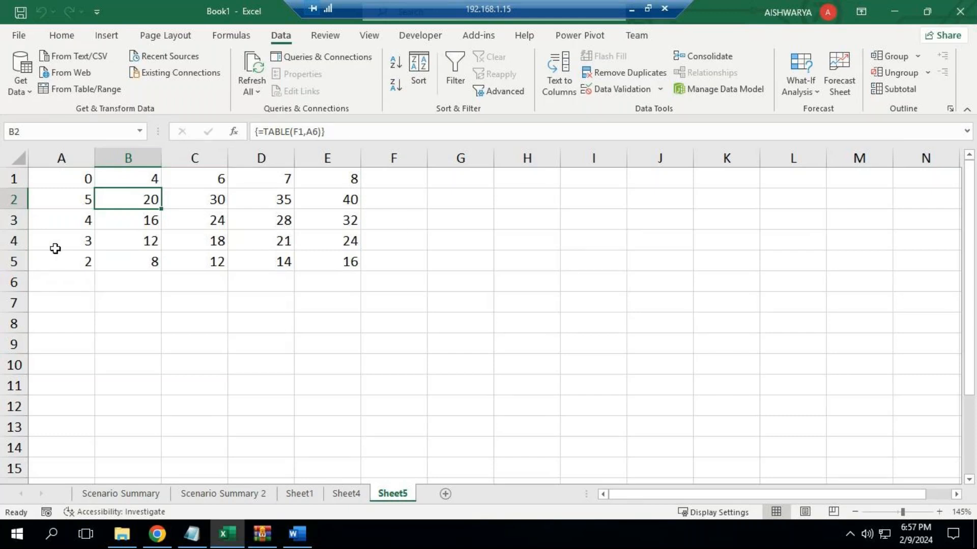
click(60, 201)
click(124, 201)
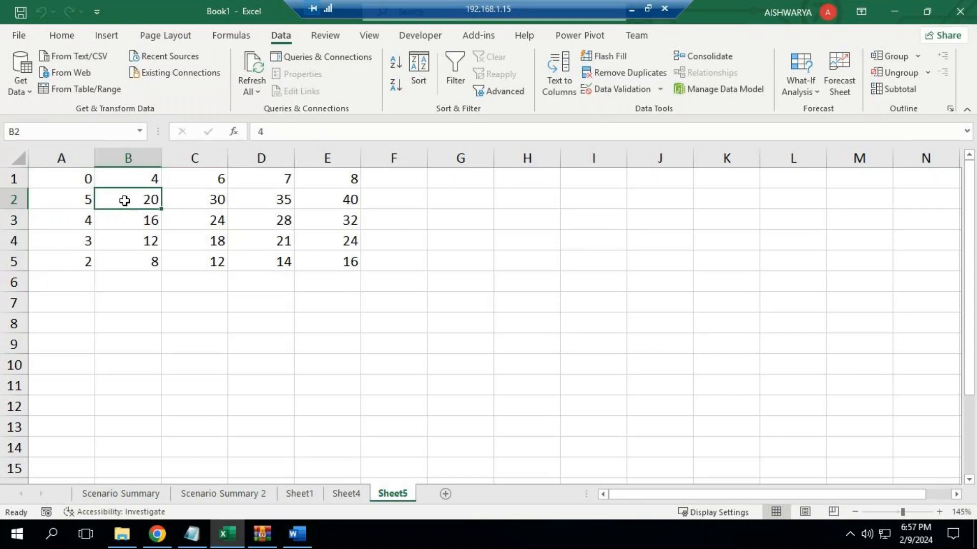
click(215, 179)
click(211, 200)
click(270, 175)
click(269, 202)
click(328, 181)
click(339, 199)
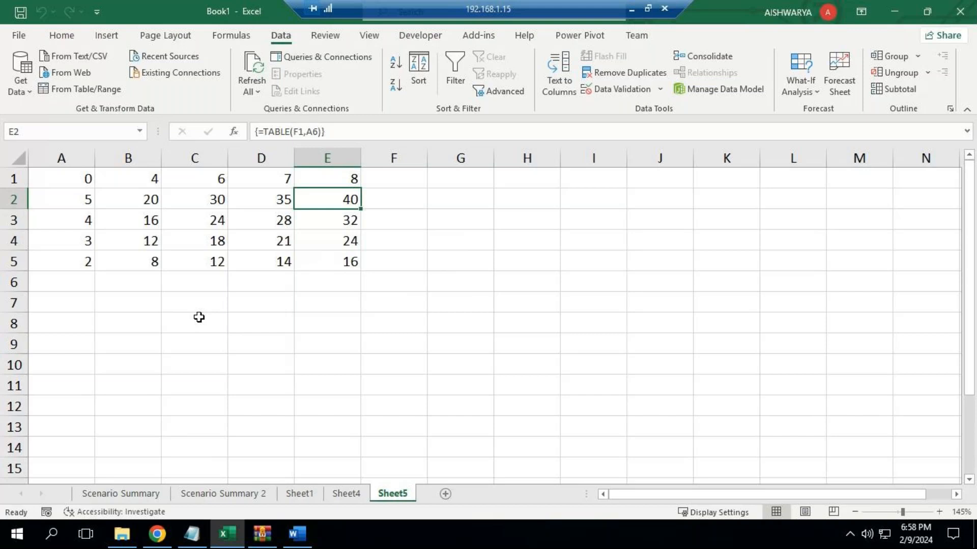
- Start a second table below the first by entering 4, 7, 8 and 6 down cells A9 to A12
click(75, 321)
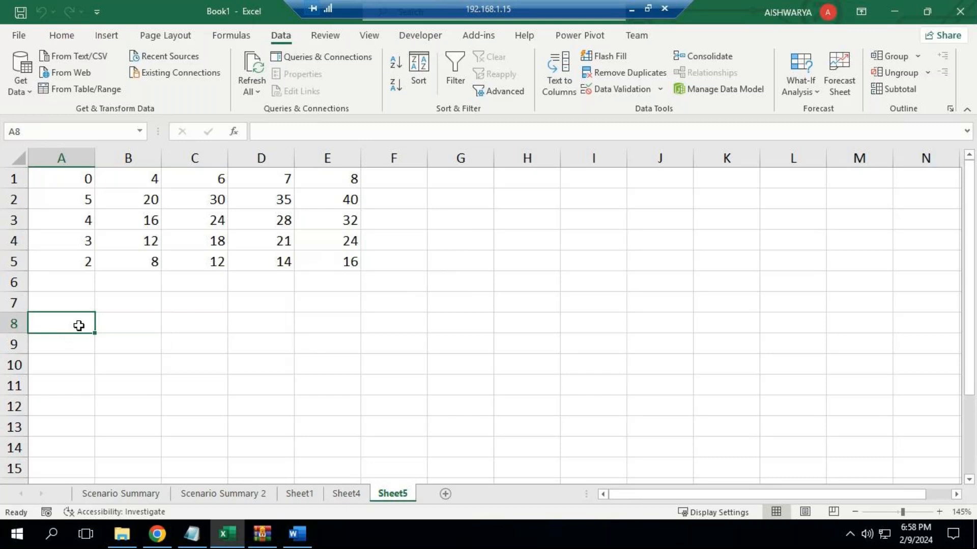
key(Return)
text(4)
key(Return)
text(7)
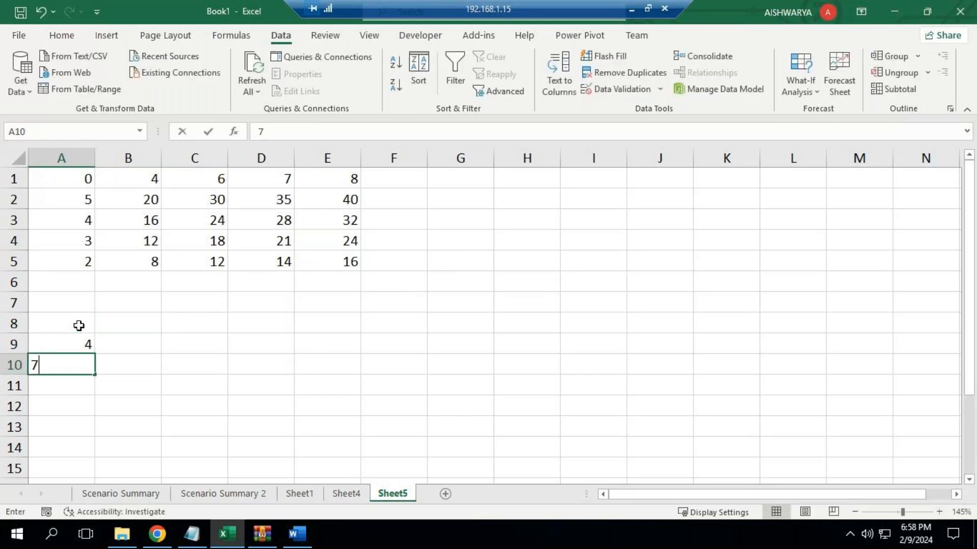
key(Return)
text(8)
key(Return)
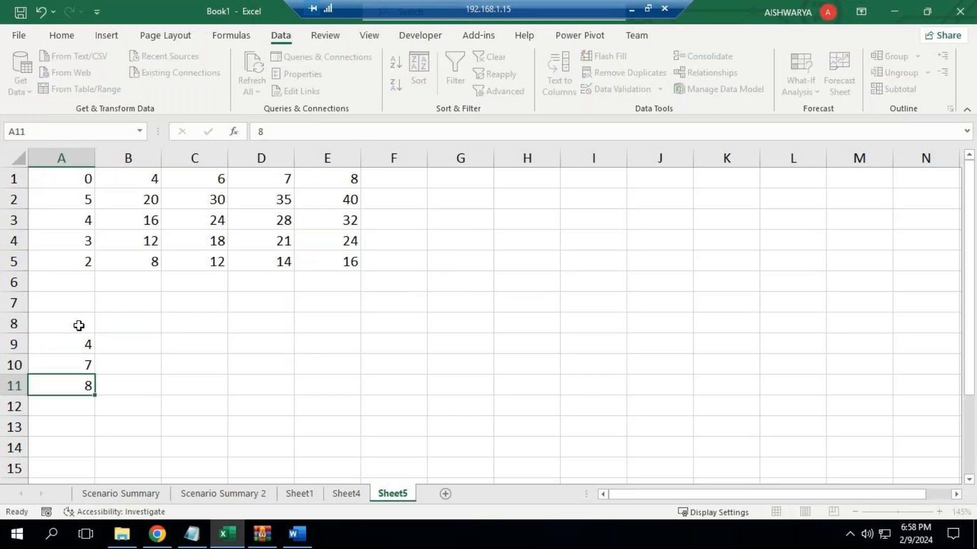
key(Return)
text(6)
key(Up)
- Enter the header values 5, 6, 7 and 4 across cells B8 to E8 of the second table
key(Up)
key(Up)
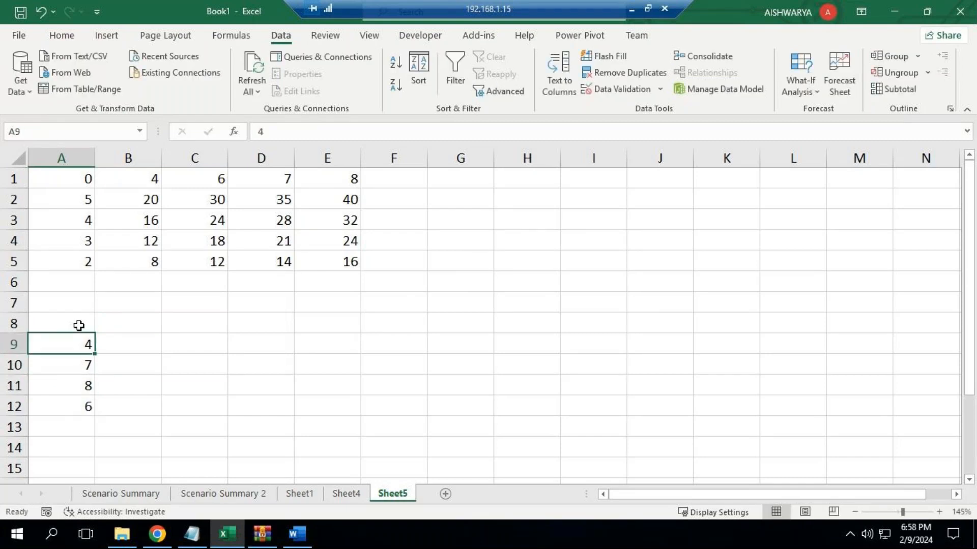
key(Up)
key(Right)
text(5)
key(Tab)
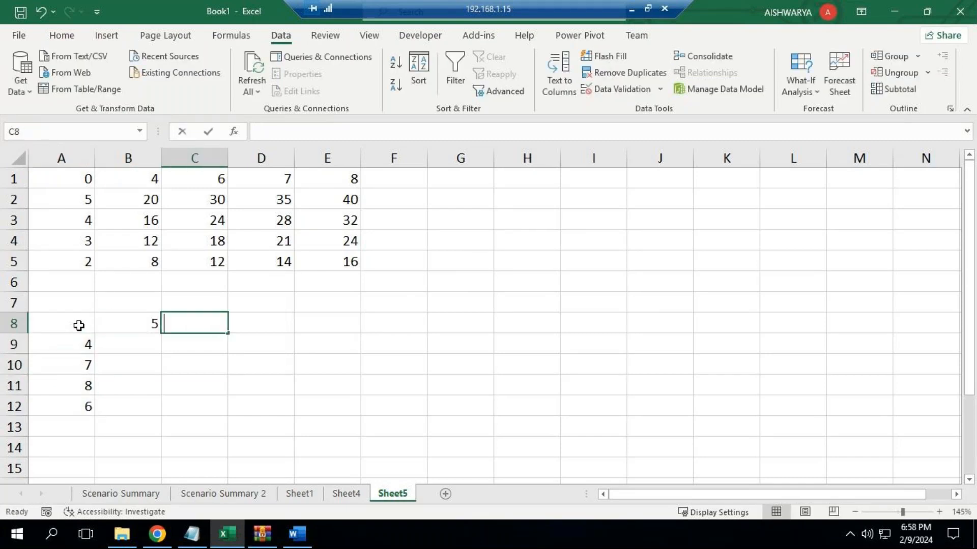
text(6)
key(Tab)
text(7)
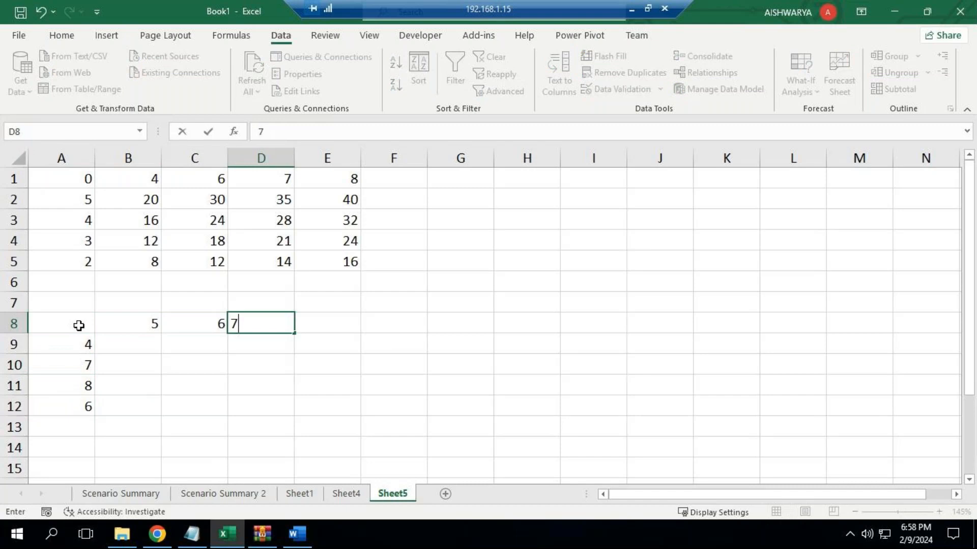
key(Tab)
text(4)
key(Return)
- Enter the formula =F8*A13 in the second table's corner cell A8
key(Home)
click(79, 326)
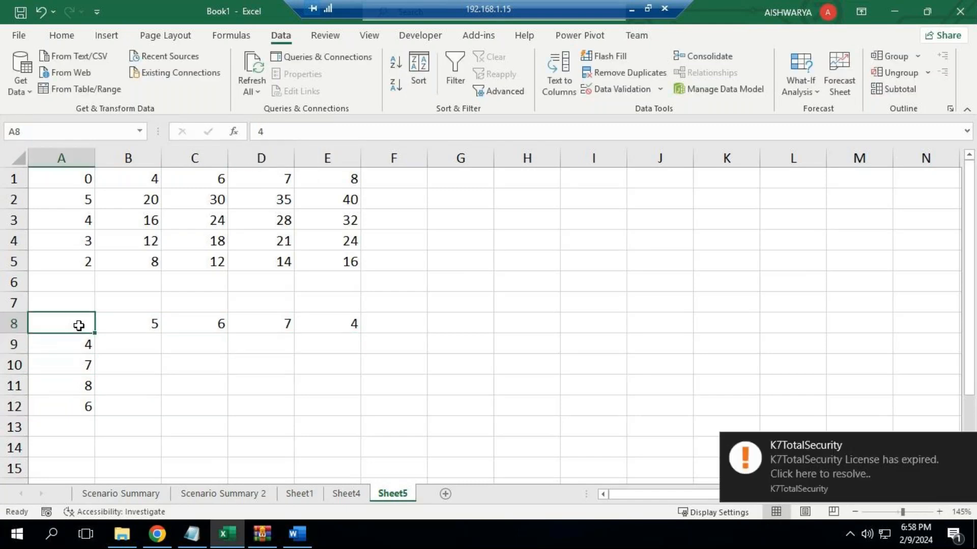
text(=)
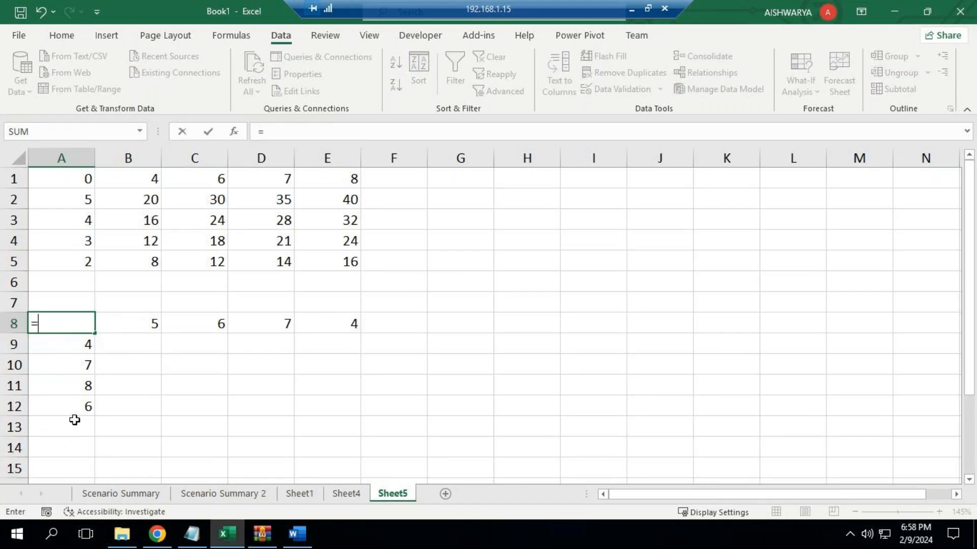
click(388, 322)
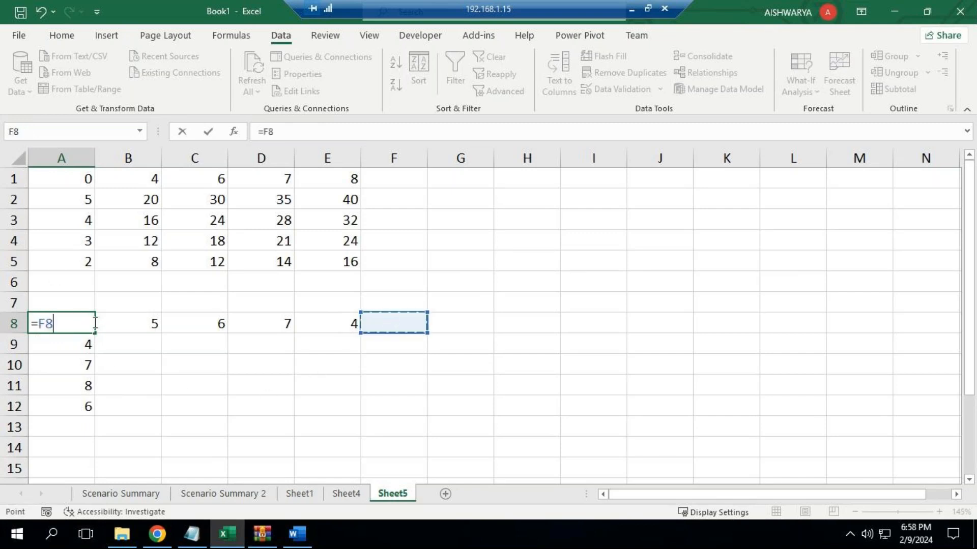
text(*)
click(65, 427)
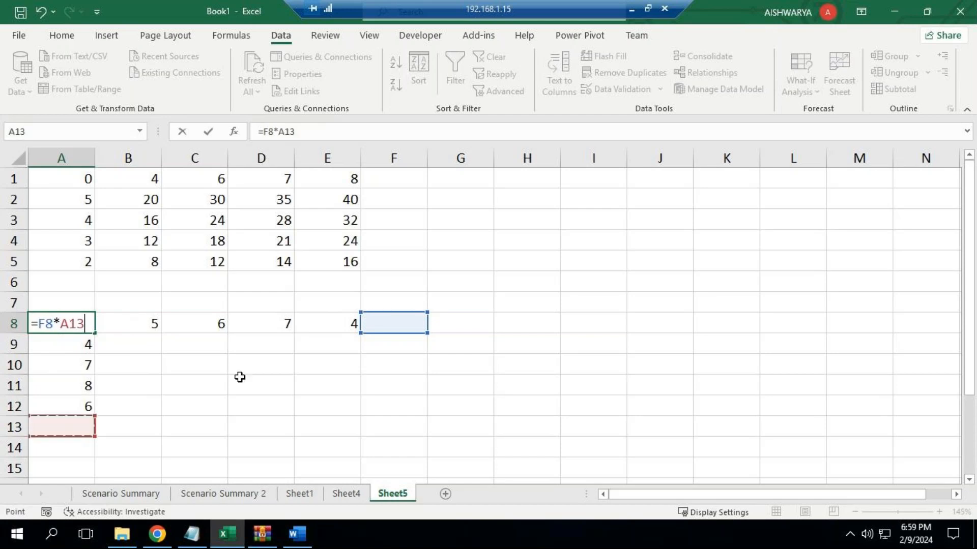
key(Return)
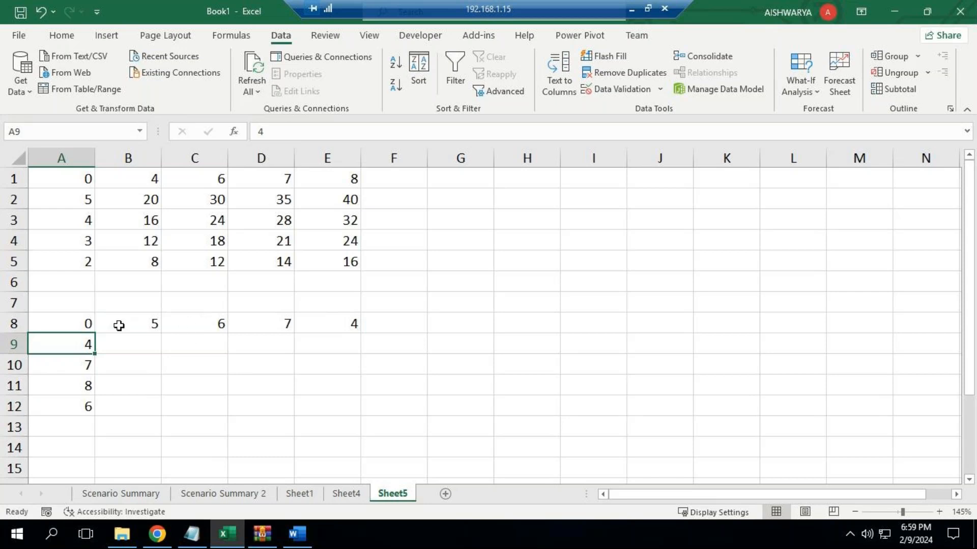
- Create a two-variable data table over A8:E12 with F8 as the row input cell and A13 as the column input cell
drag(89, 324, 301, 401)
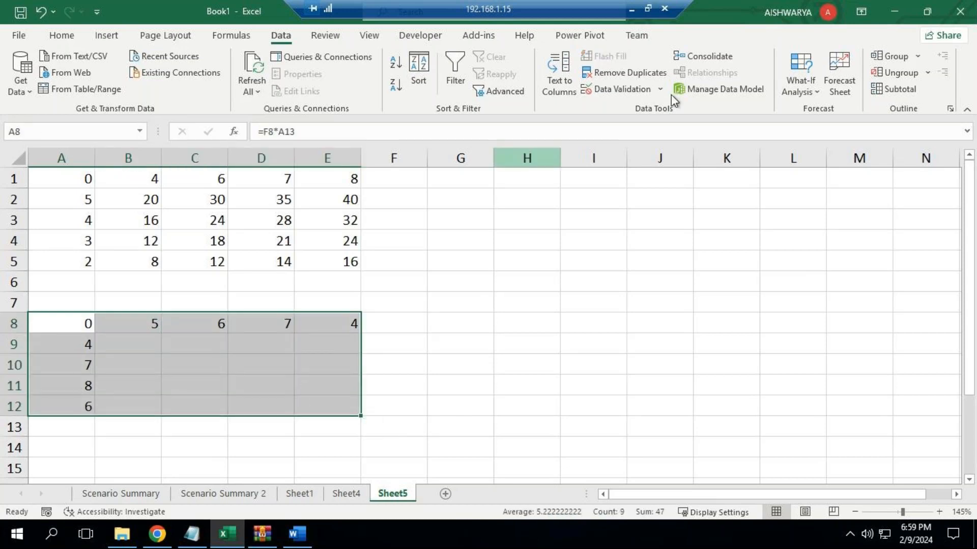
click(796, 78)
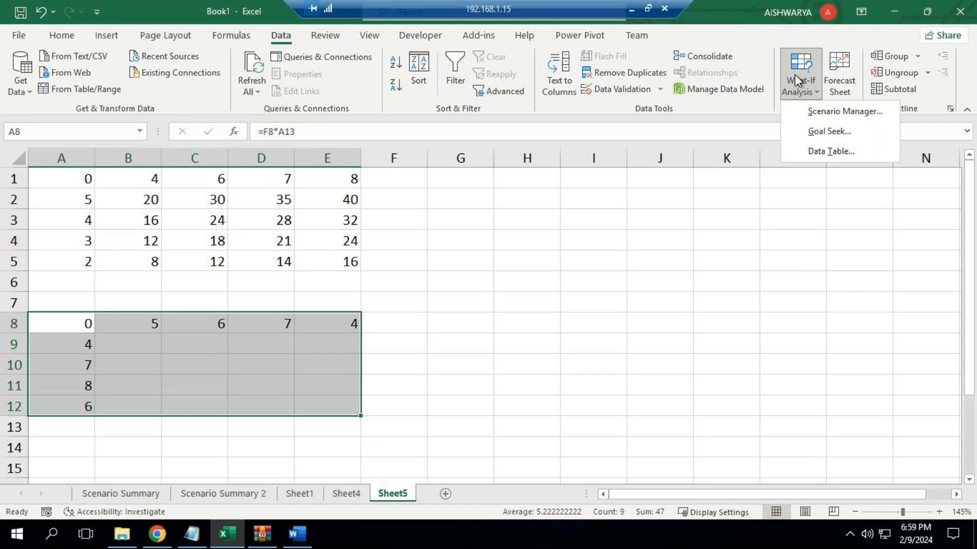
click(820, 152)
drag(530, 240, 698, 229)
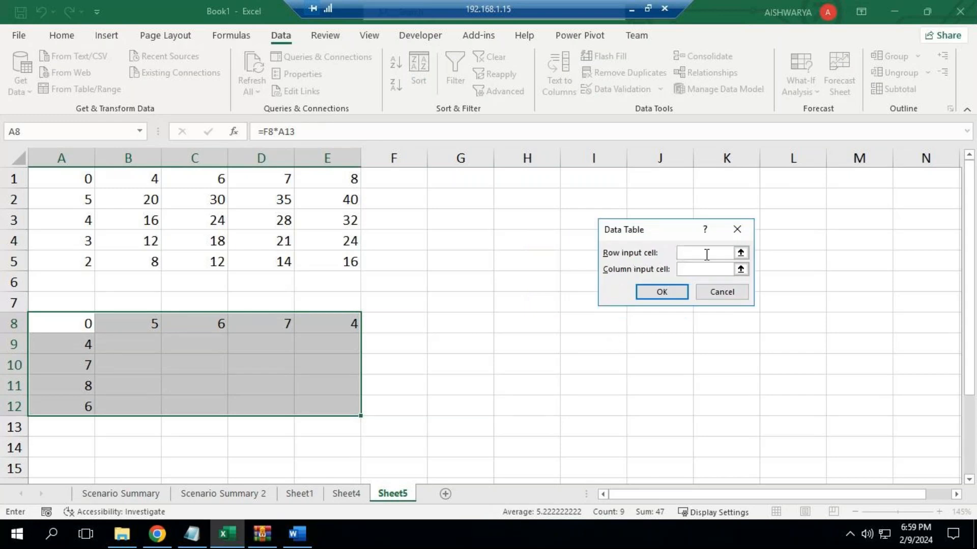
click(394, 322)
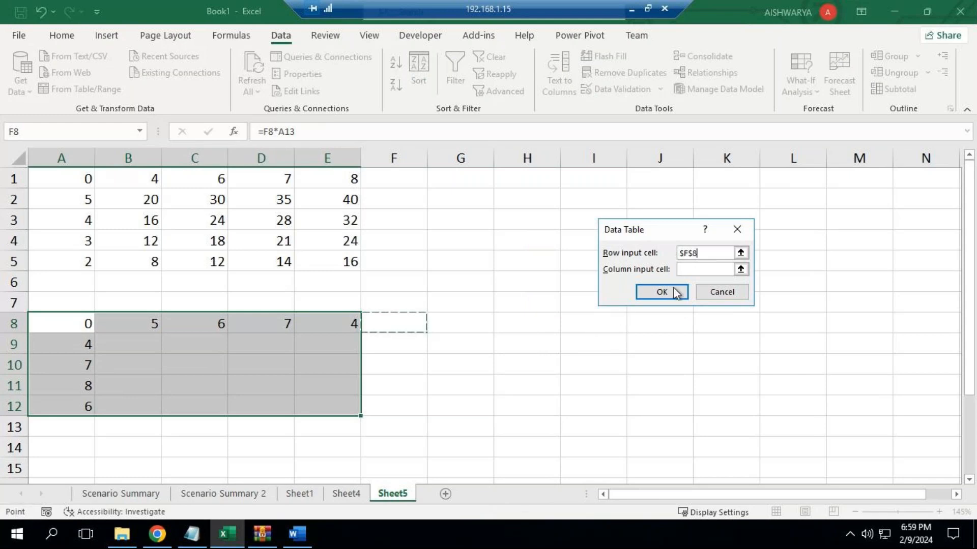
click(684, 273)
click(90, 428)
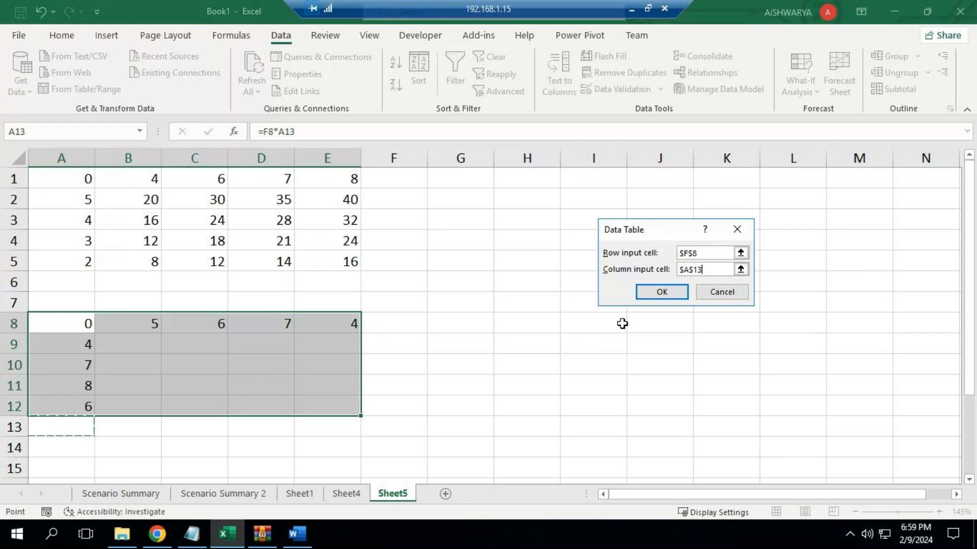
click(667, 292)
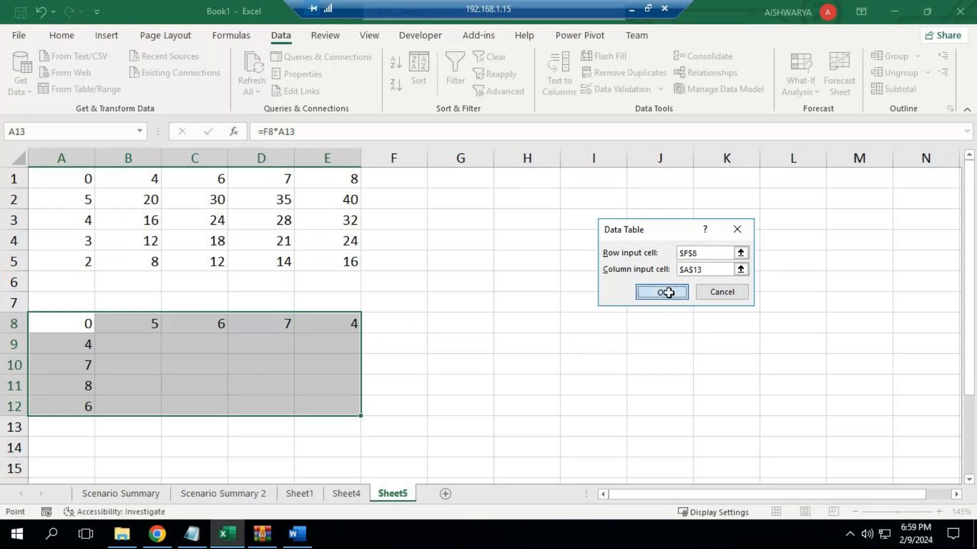
- Examine the second data table's row 9 results against the matching row and column header values
click(115, 343)
click(78, 348)
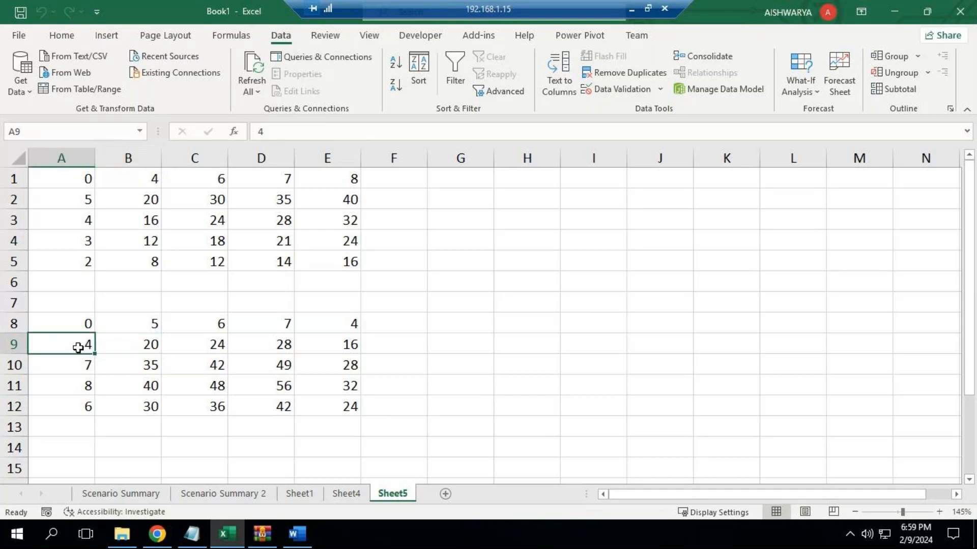
click(116, 328)
click(113, 344)
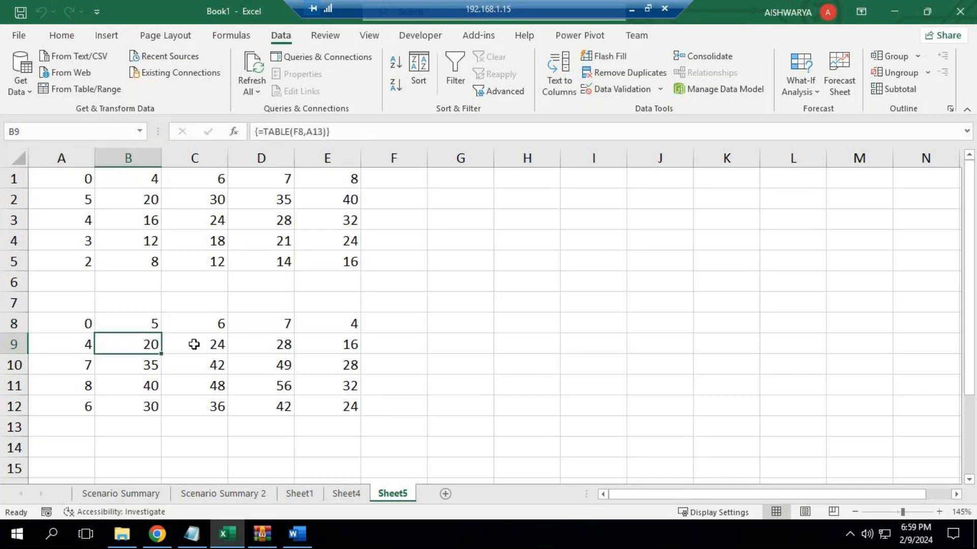
click(204, 343)
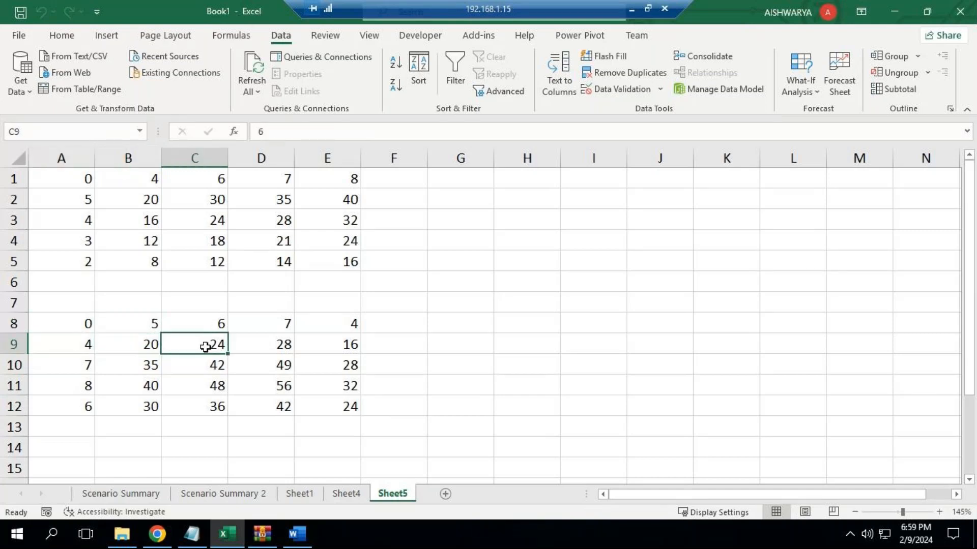
click(274, 331)
click(336, 321)
click(335, 343)
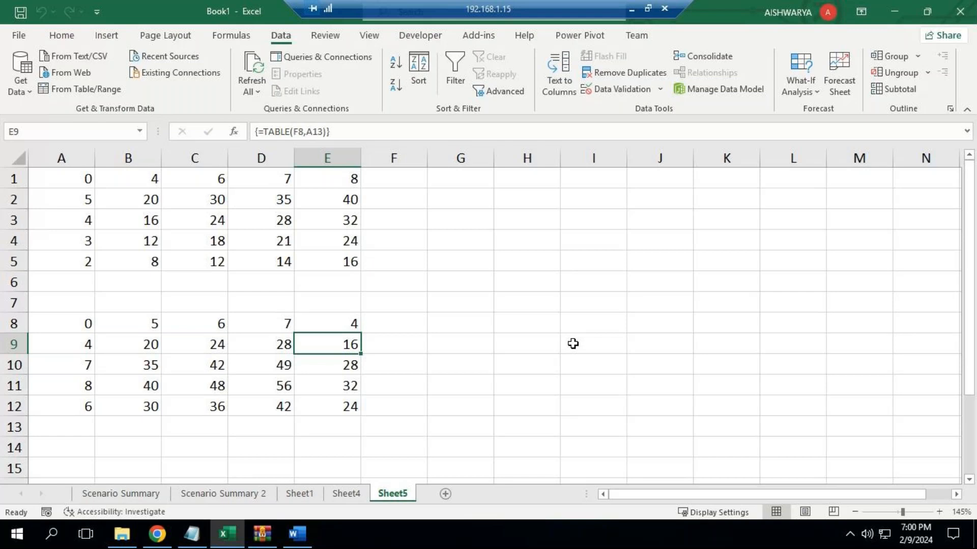
- On Sheet4, run Goal Seek to bring the marks total in B6 to 315 by changing cell B3
click(346, 493)
key(Down)
key(Down)
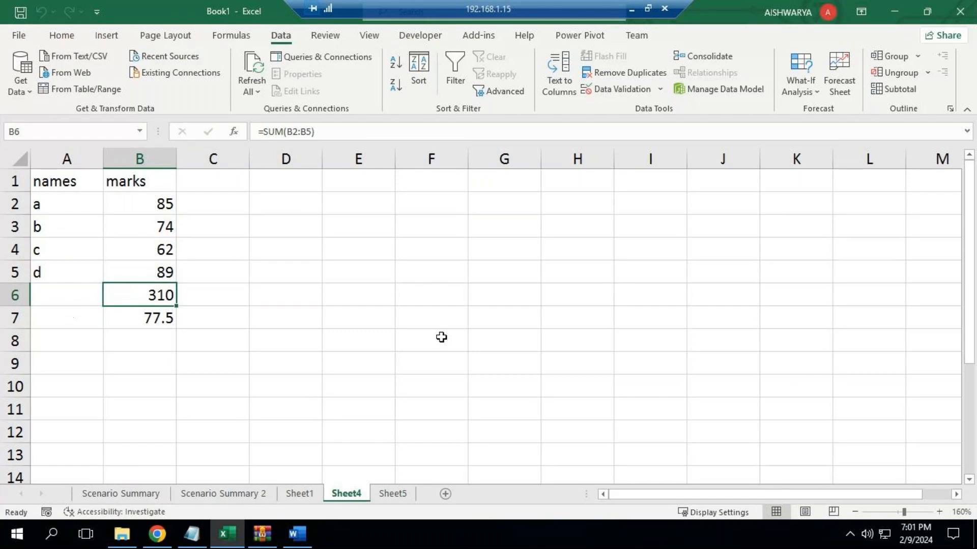
click(796, 90)
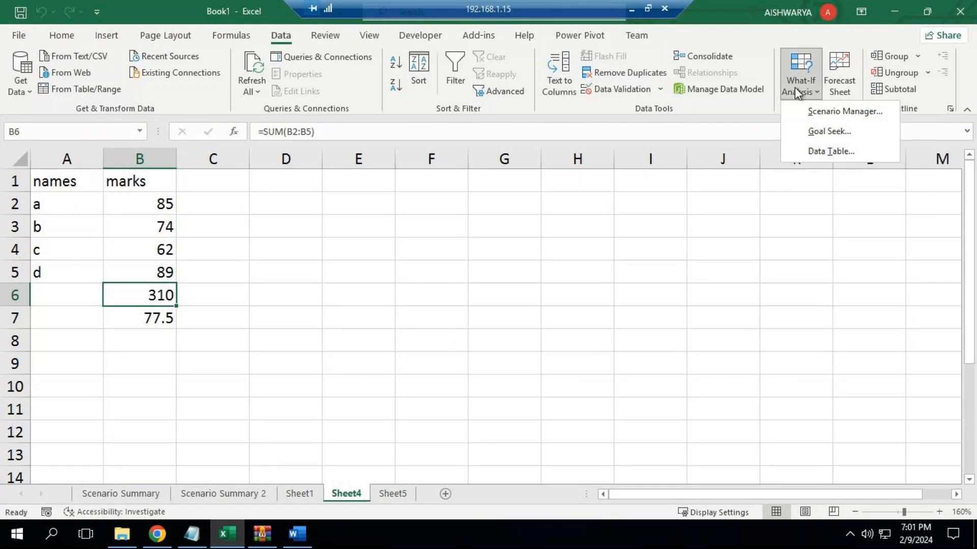
click(834, 132)
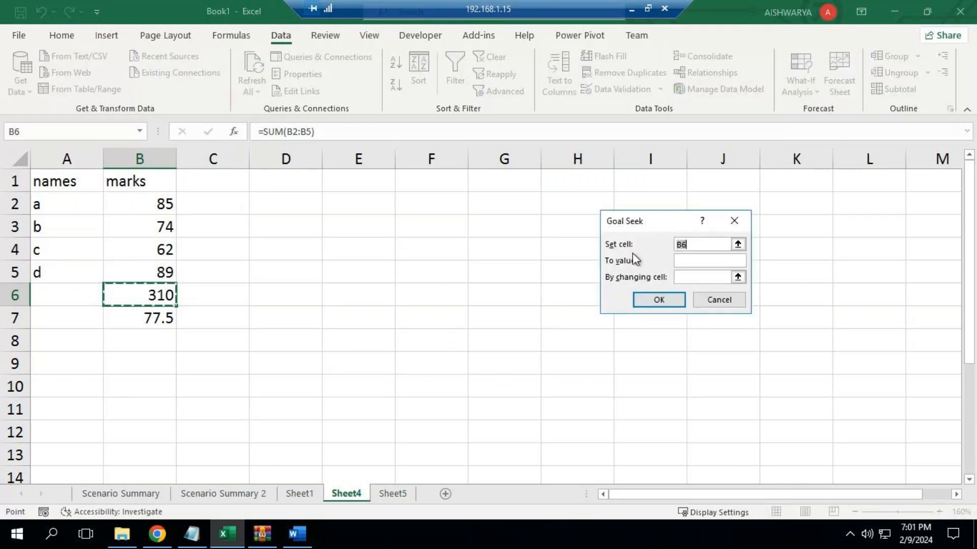
click(702, 245)
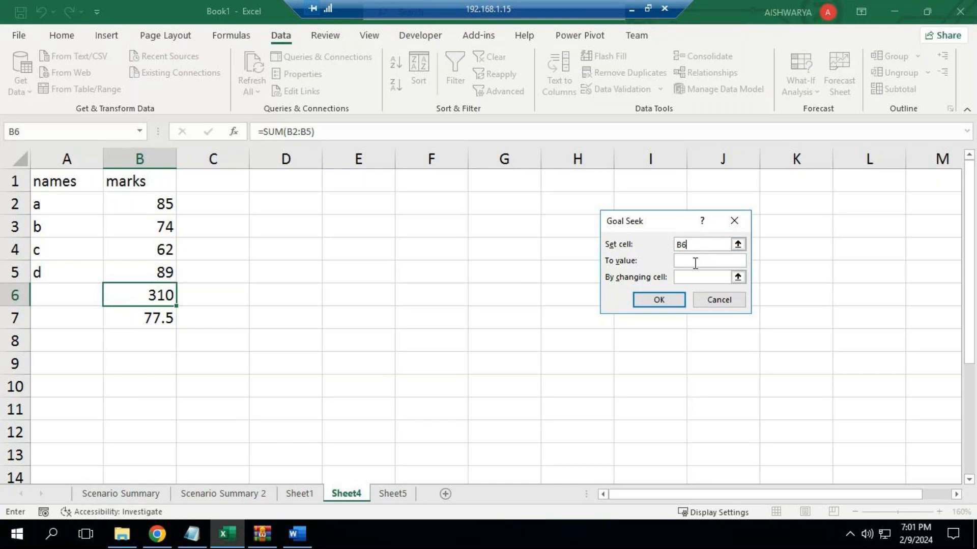
click(692, 264)
text(315)
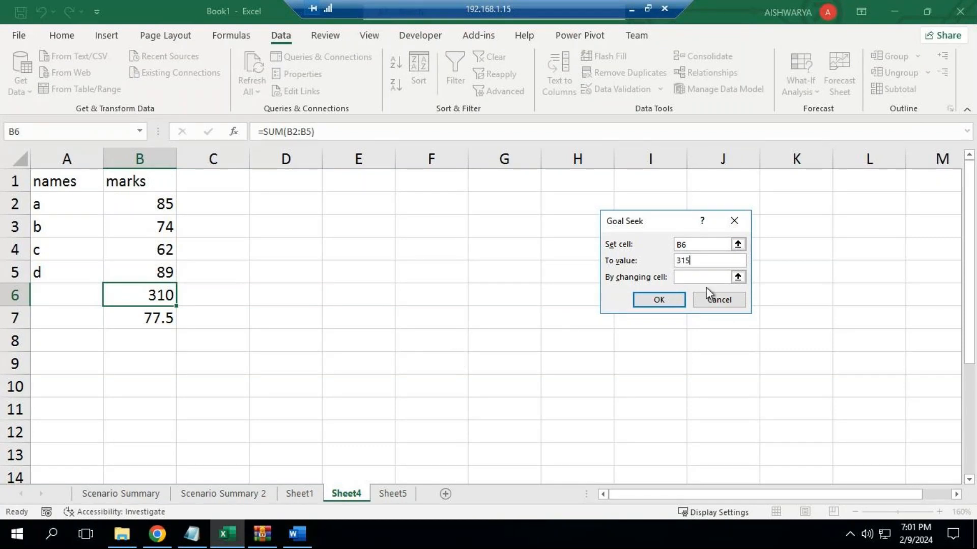
click(691, 277)
click(146, 226)
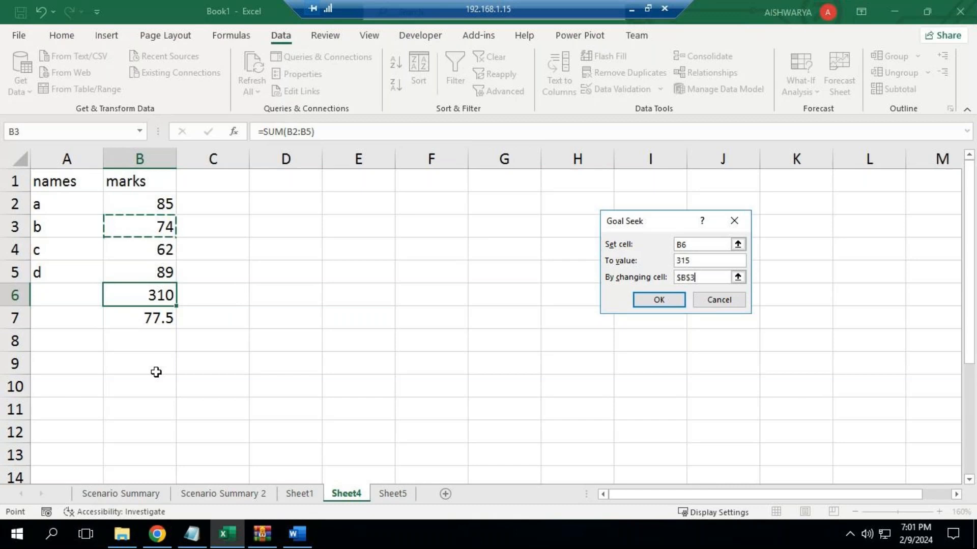
click(682, 305)
click(662, 304)
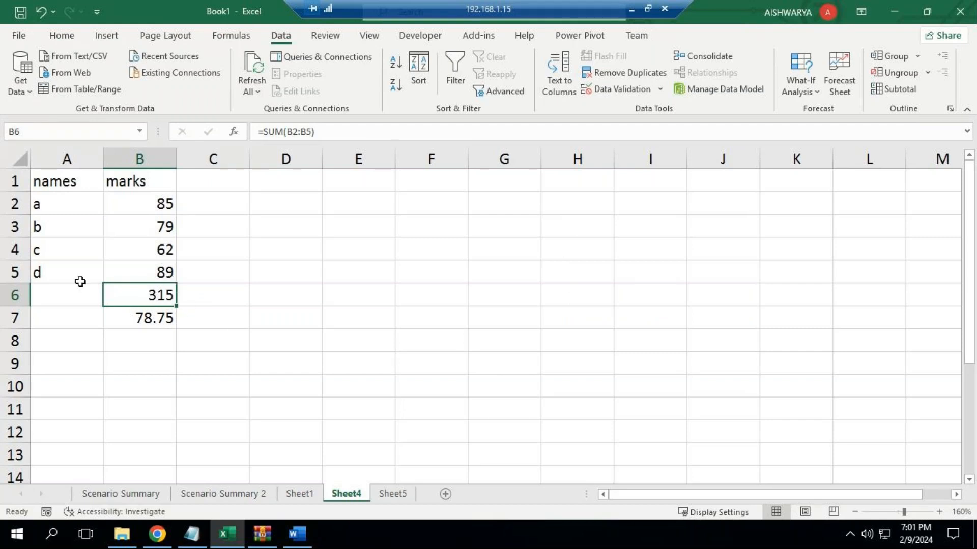
click(149, 248)
click(154, 223)
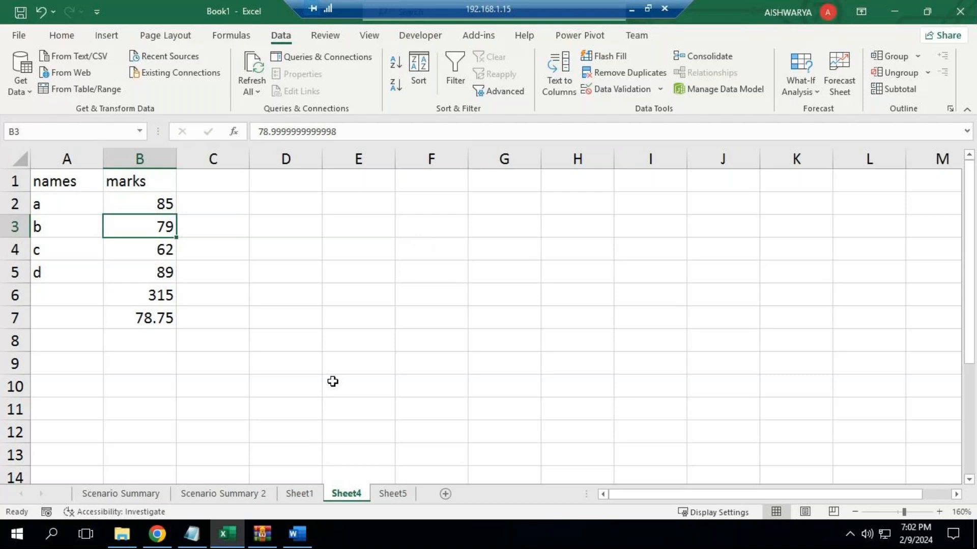
click(270, 297)
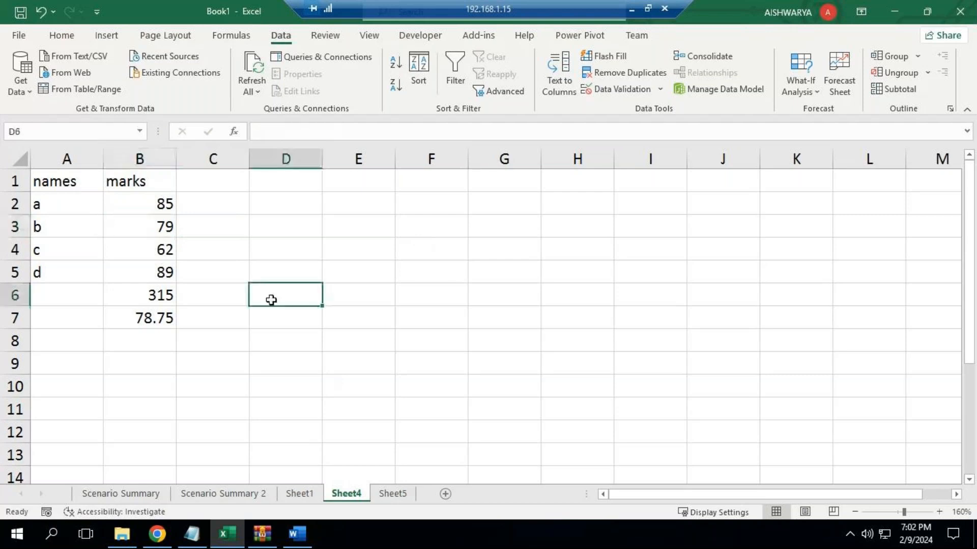
click(810, 94)
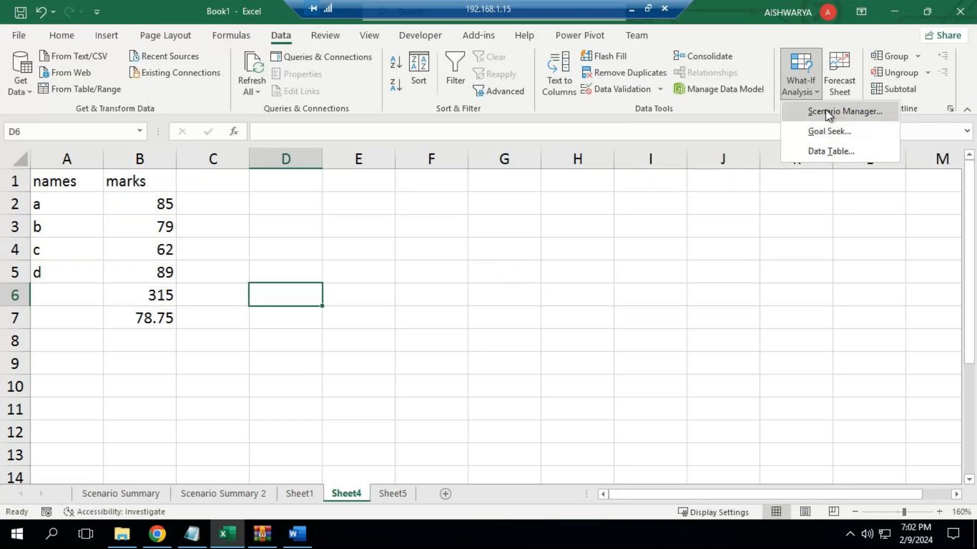
click(270, 300)
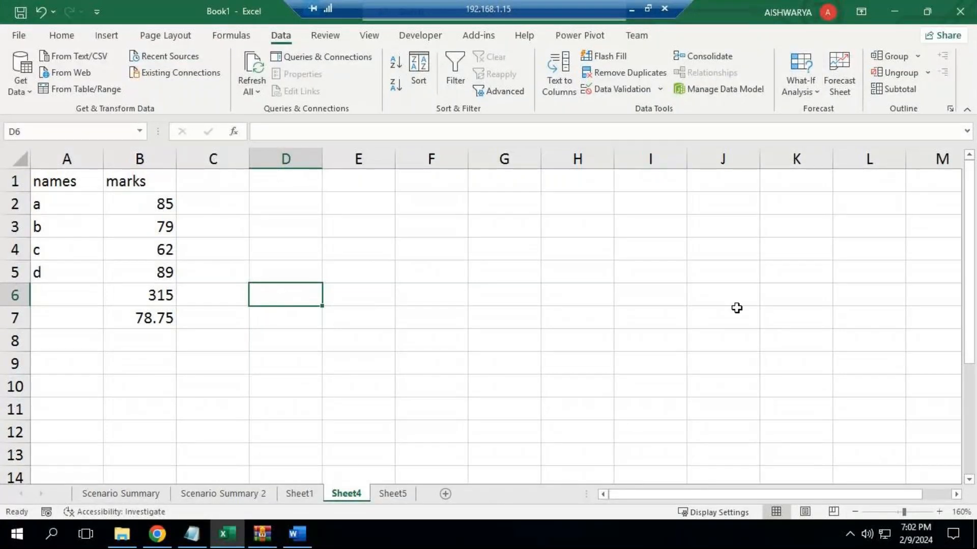
- Group columns B to F of the marks sheet using the cell range B2:F3
click(136, 207)
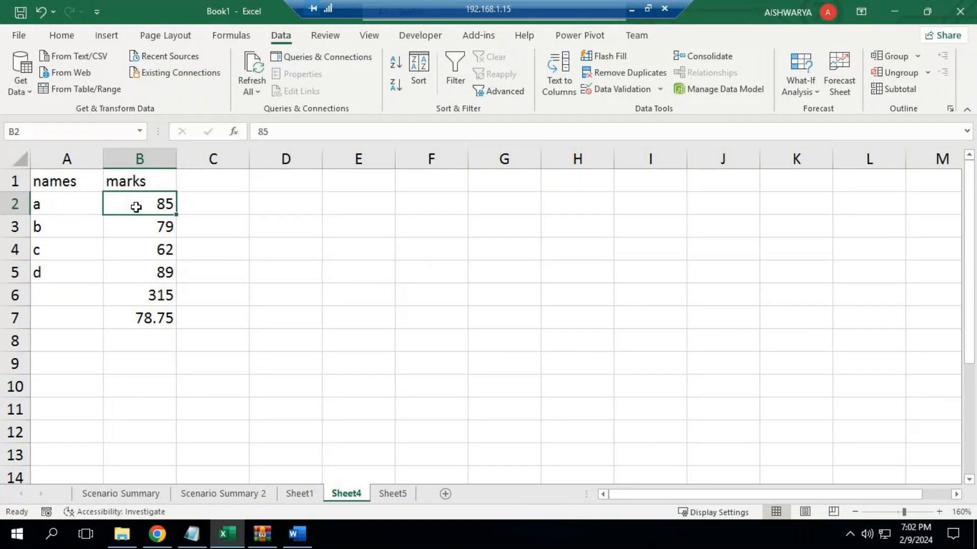
drag(136, 207, 333, 194)
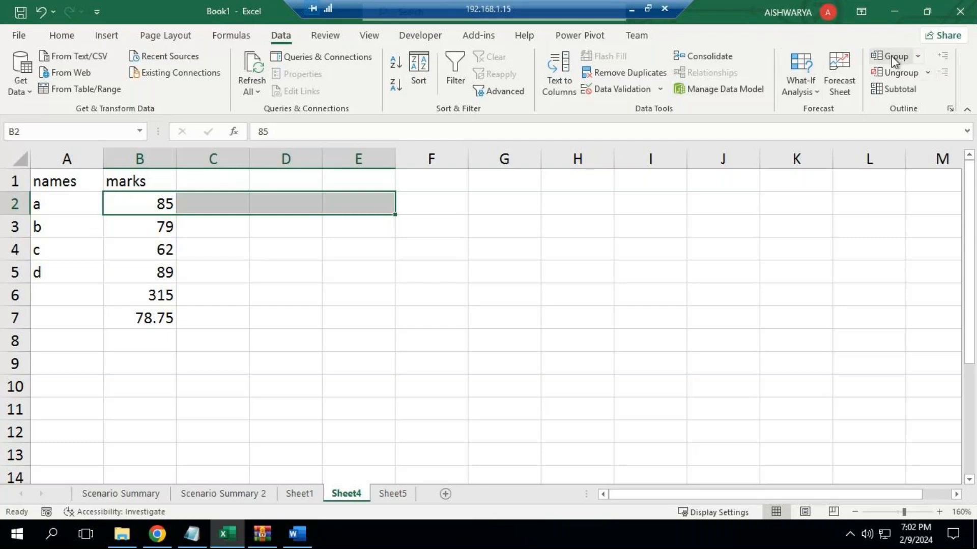
click(213, 363)
drag(164, 204, 404, 234)
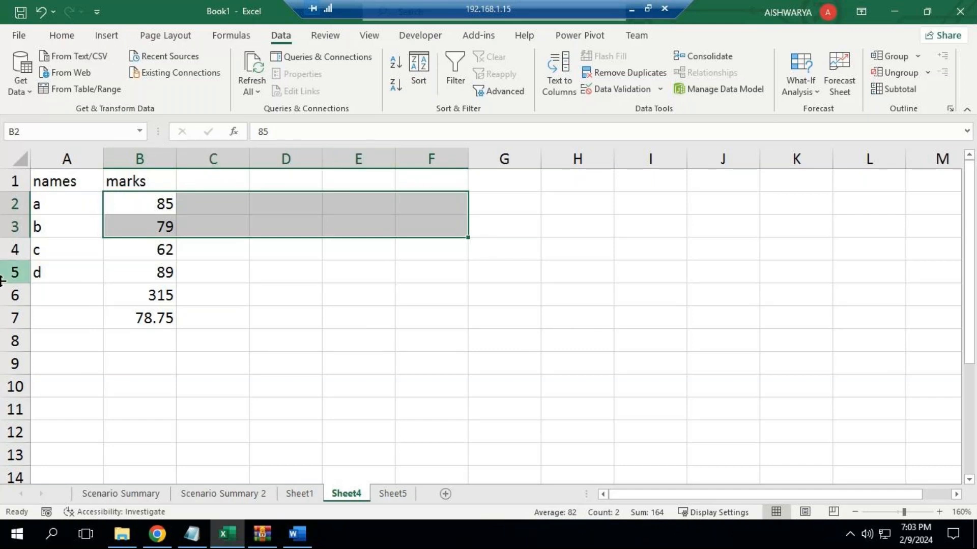
click(902, 57)
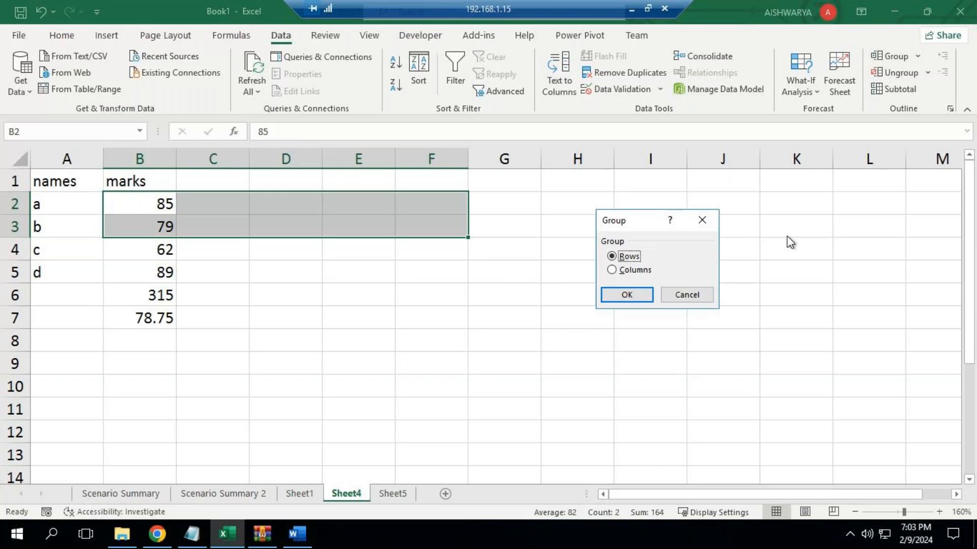
drag(626, 225, 613, 206)
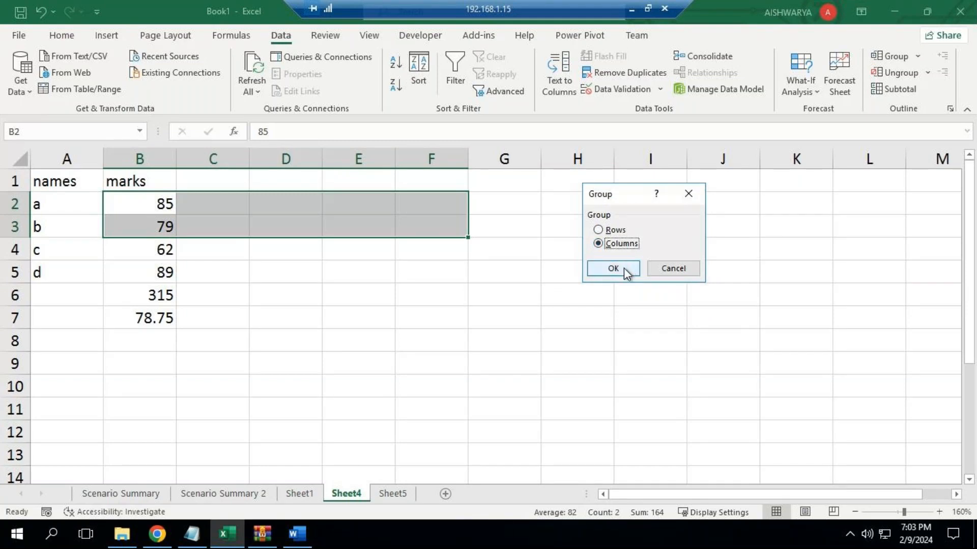
click(613, 268)
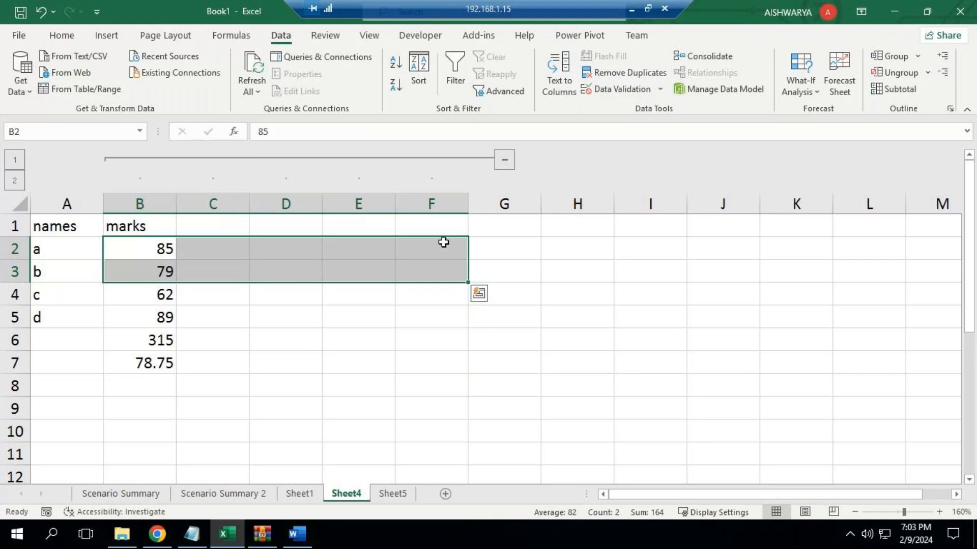
- Collapse and expand the grouped columns B to F twice, leaving them expanded
click(503, 163)
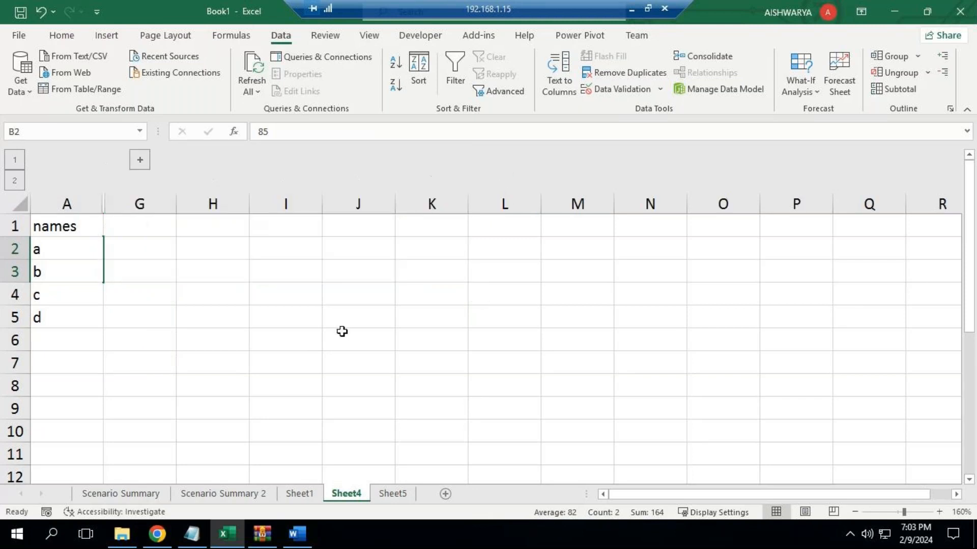
click(346, 335)
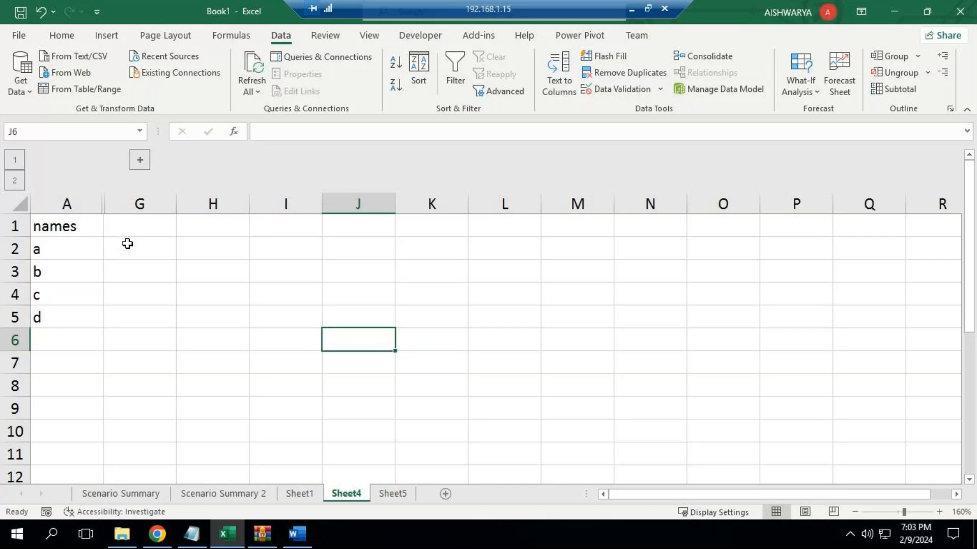
click(140, 160)
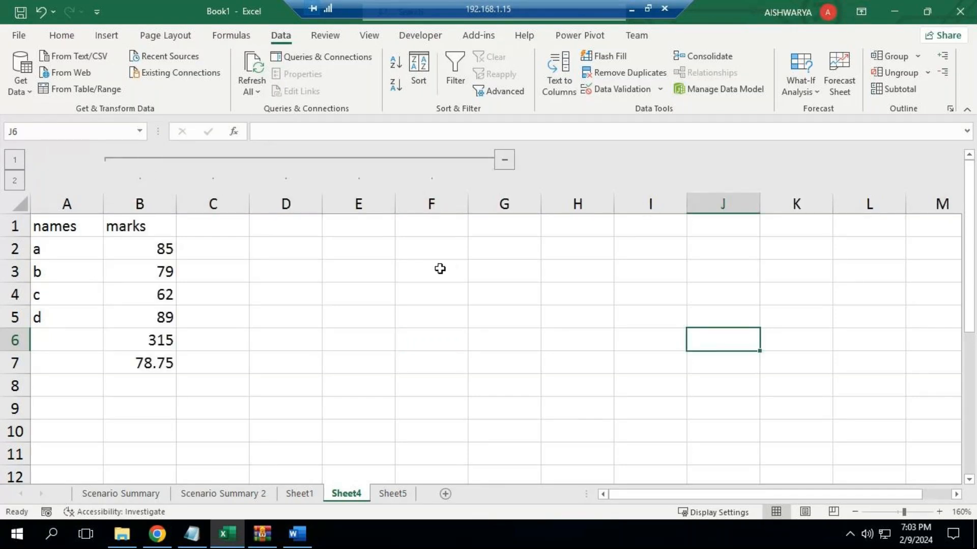
click(506, 161)
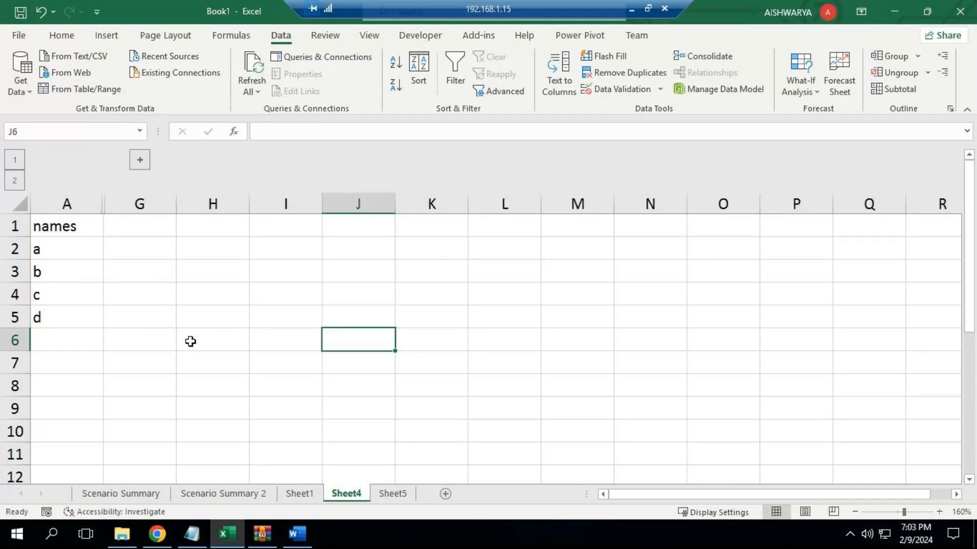
click(141, 160)
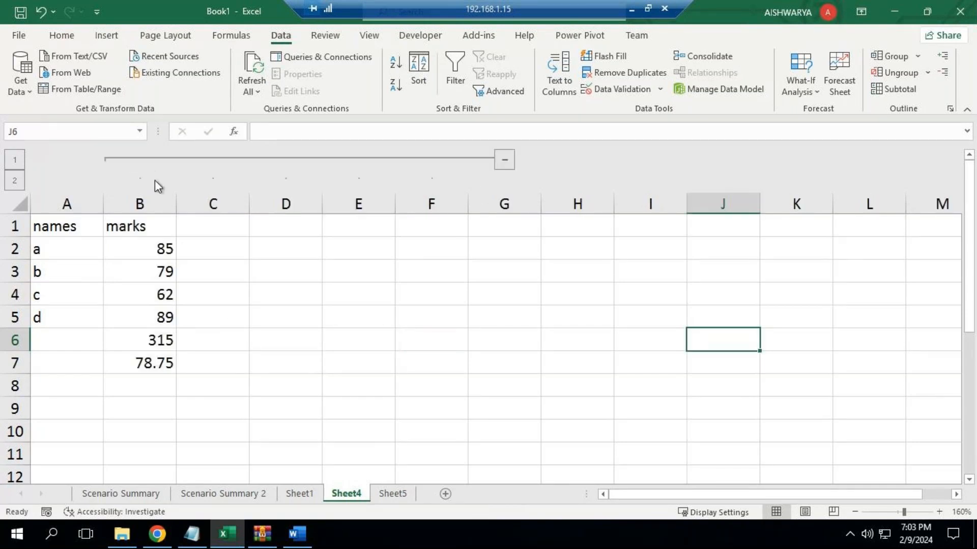
- Ungroup columns B to F using the cell range B3:F3
drag(141, 278, 443, 270)
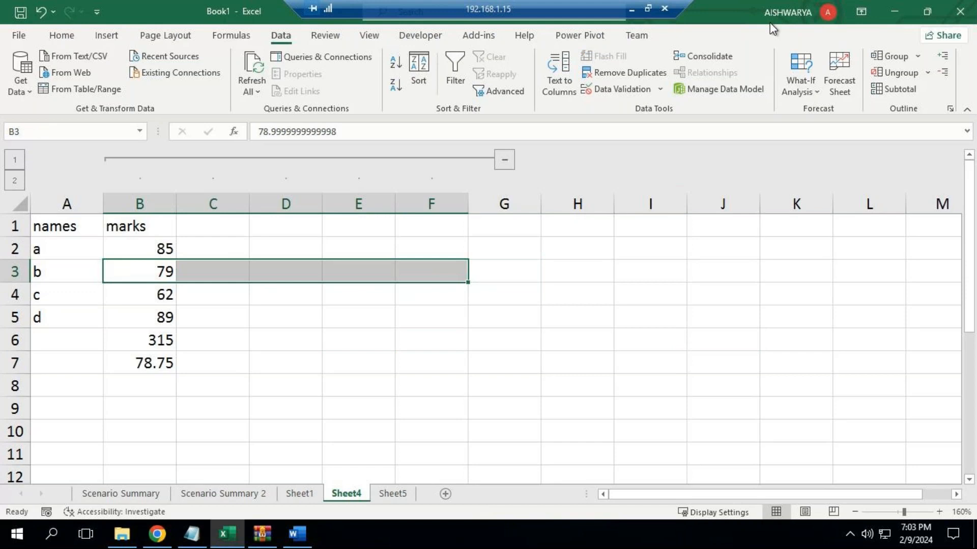
click(901, 75)
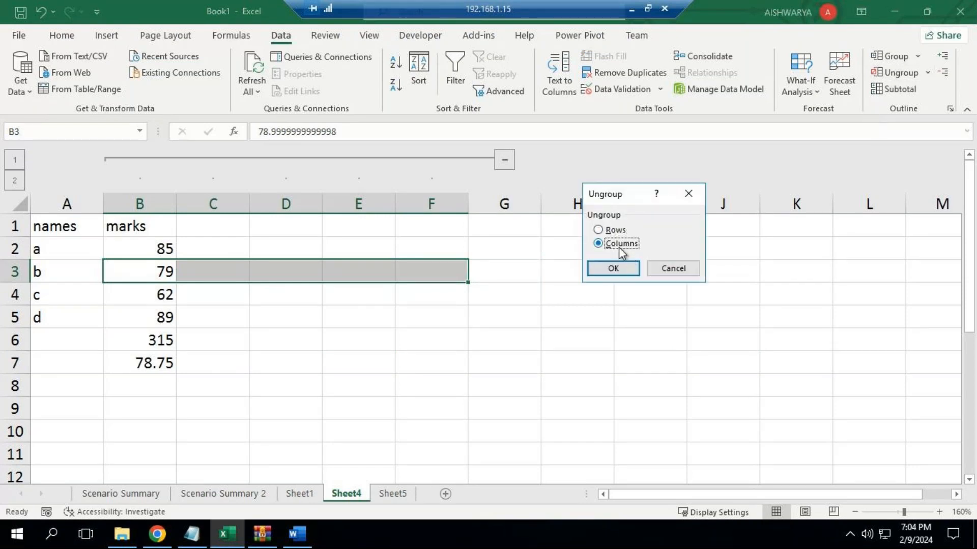
click(623, 268)
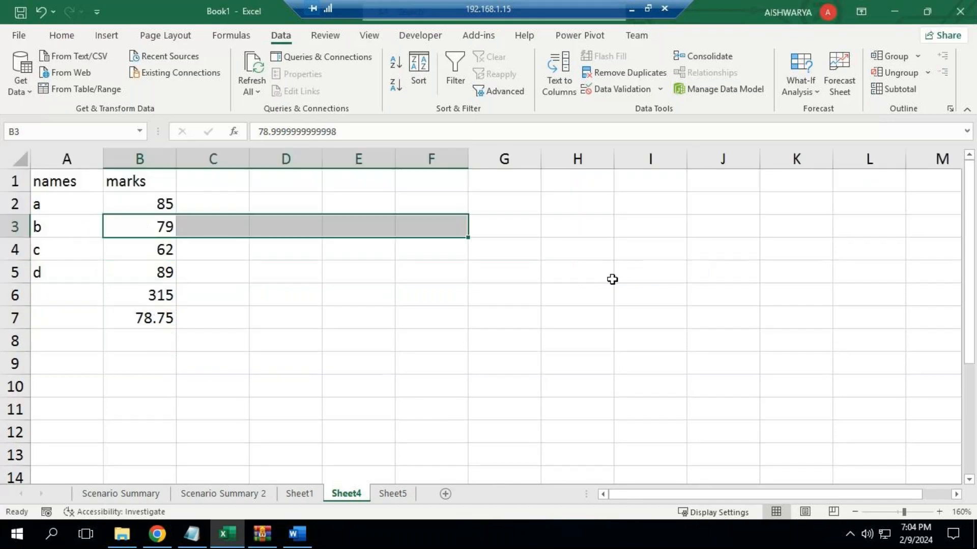
click(292, 387)
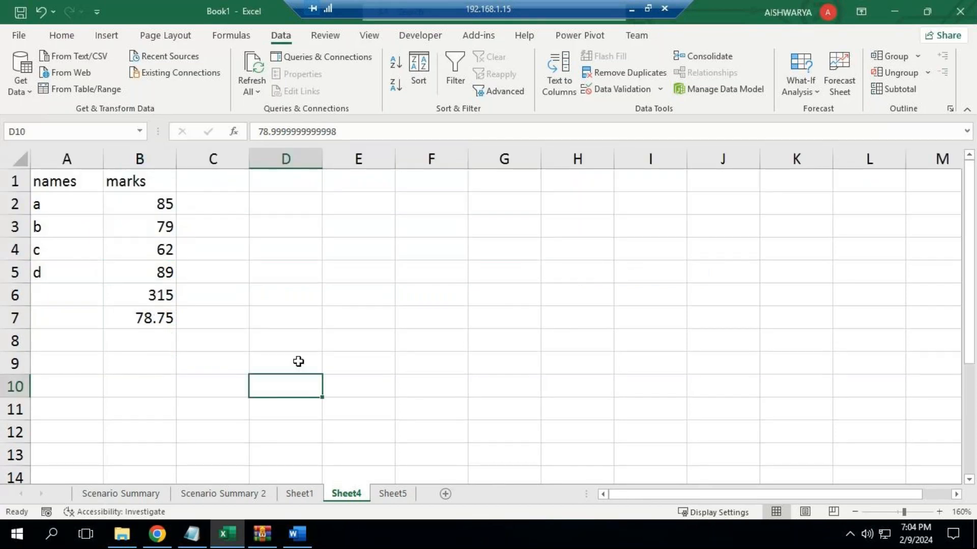
click(341, 246)
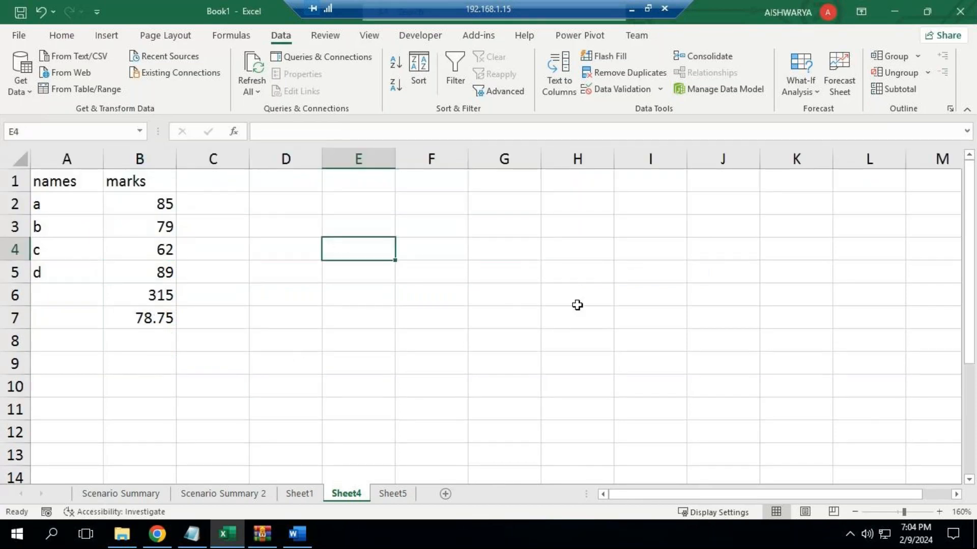
- In File Explorer, look through the Adv excel folder inside notes for an example workbook, returning to Downloads
click(122, 534)
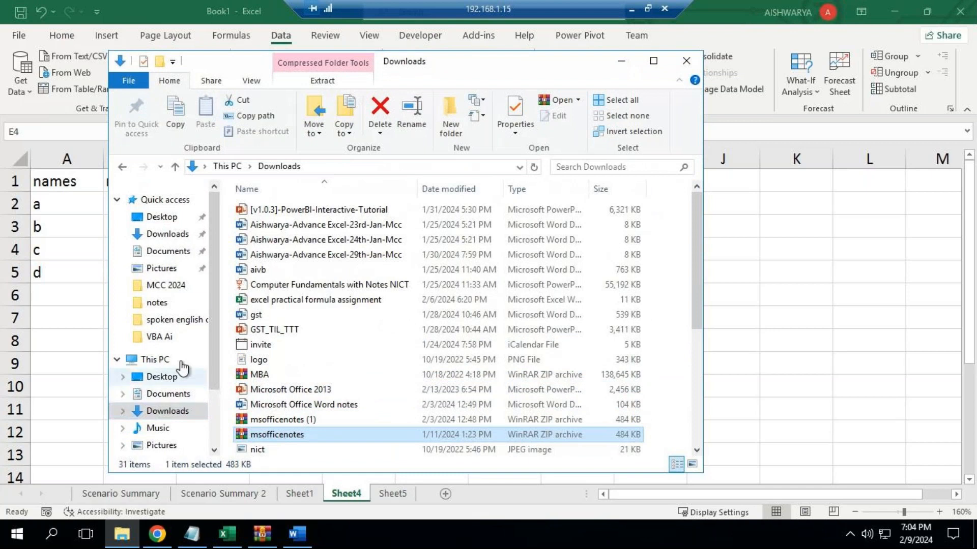
click(179, 304)
double_click(306, 210)
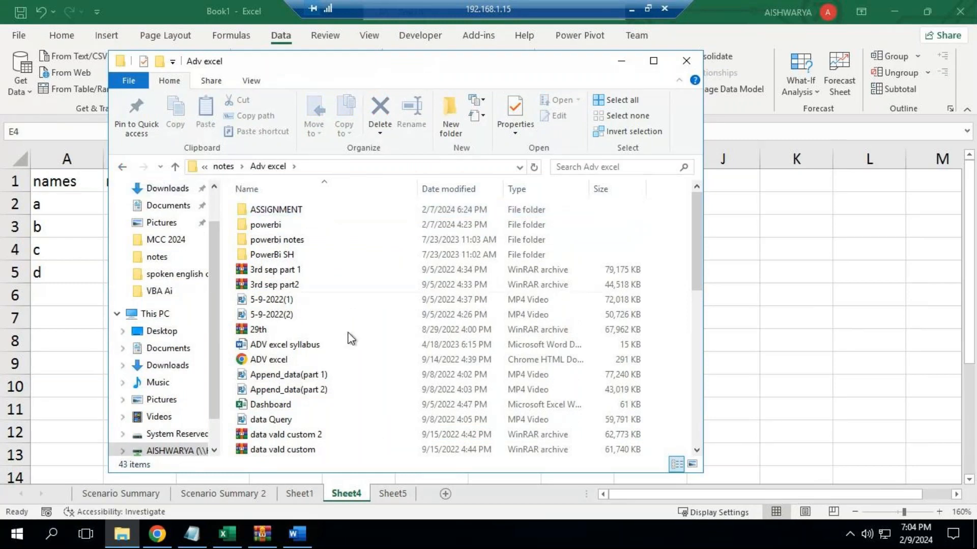
scroll(349, 337, down, 2)
scroll(349, 337, down, 2)
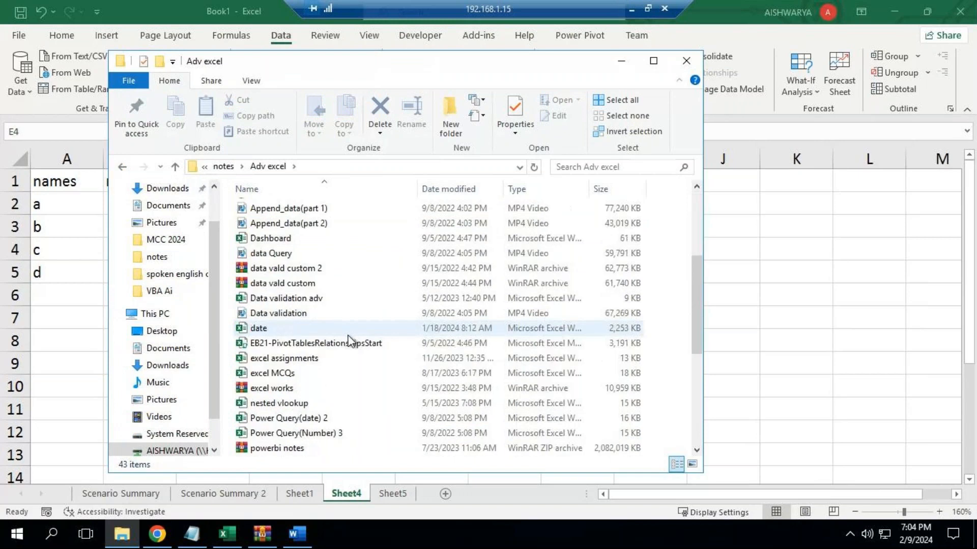
click(123, 170)
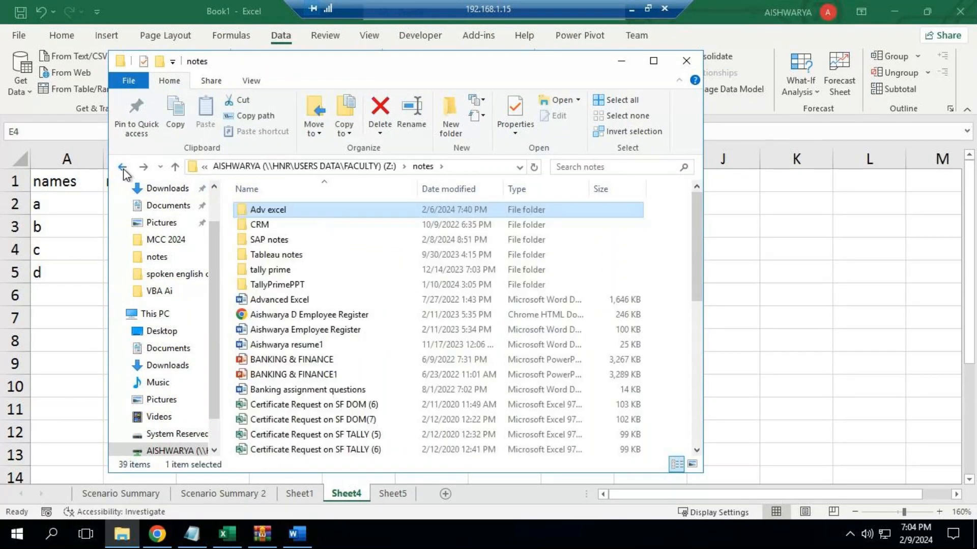
click(124, 170)
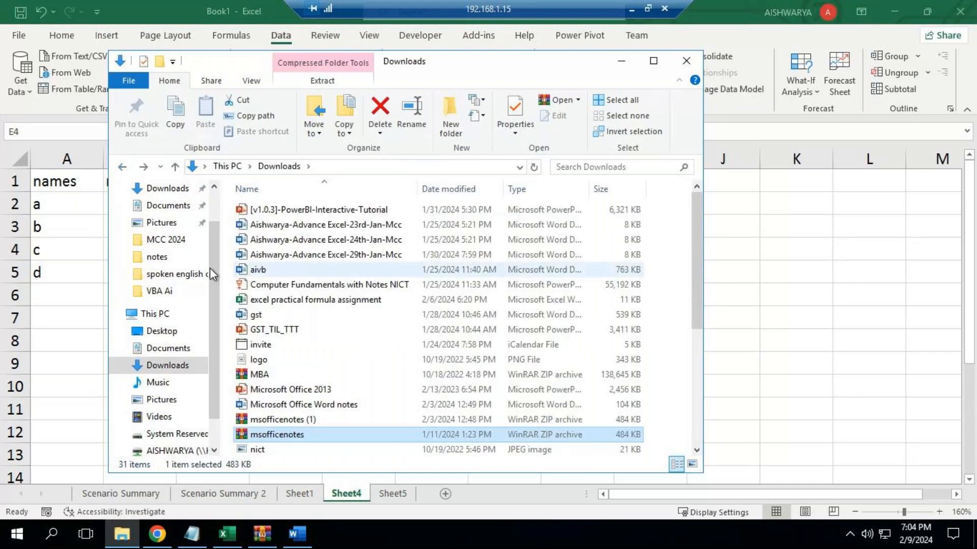
- Open the Forecast_ets_example workbook from the advance excel folder on the Z: drive
click(172, 451)
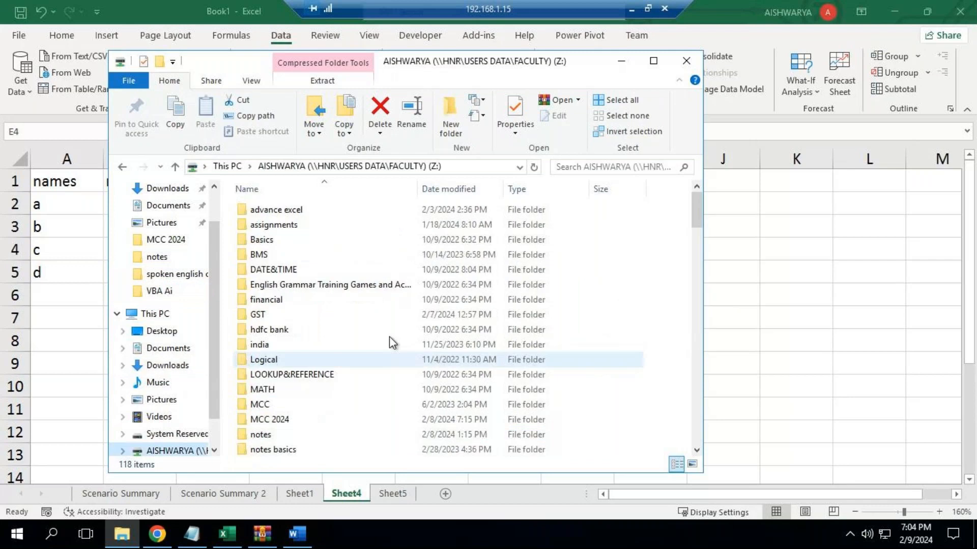
double_click(324, 212)
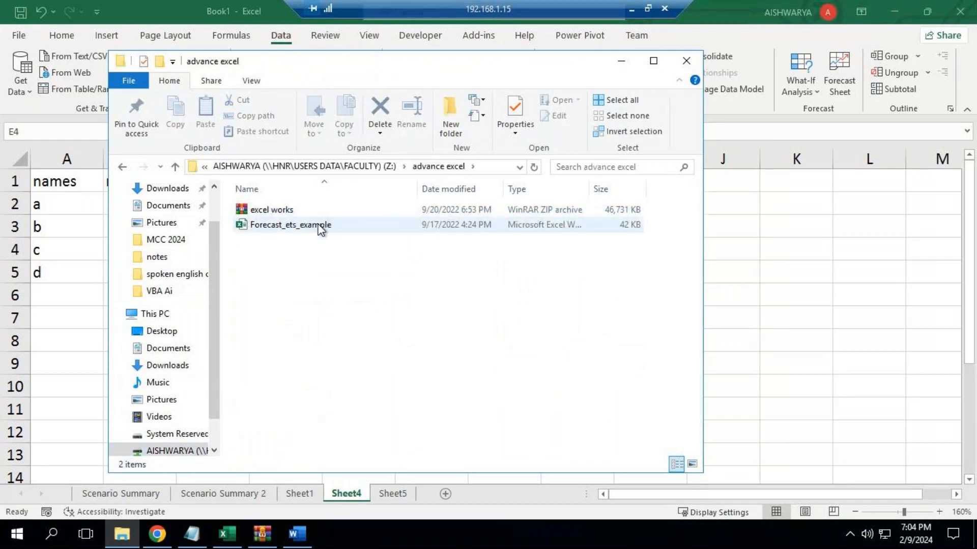
double_click(318, 229)
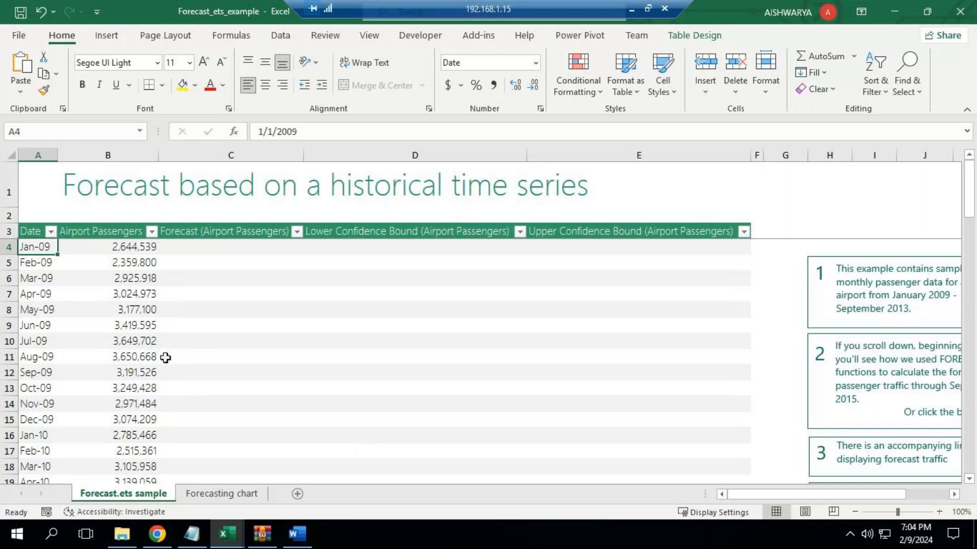
- Create a line-chart forecast worksheet from the airport passenger data with forecast end 9/1/2015, and move its chart next to the Airport Passengers column
scroll(215, 337, down, 2)
scroll(217, 338, down, 6)
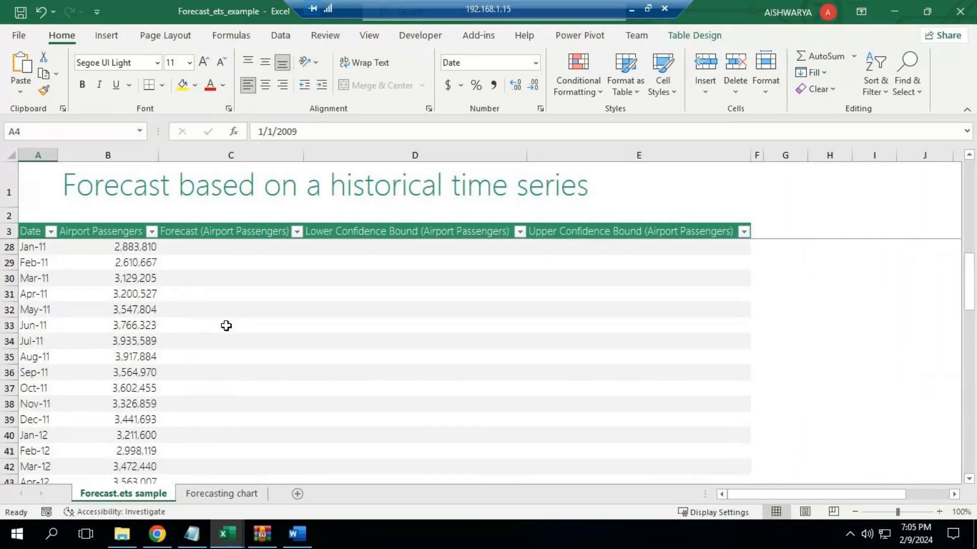
scroll(225, 326, up, 8)
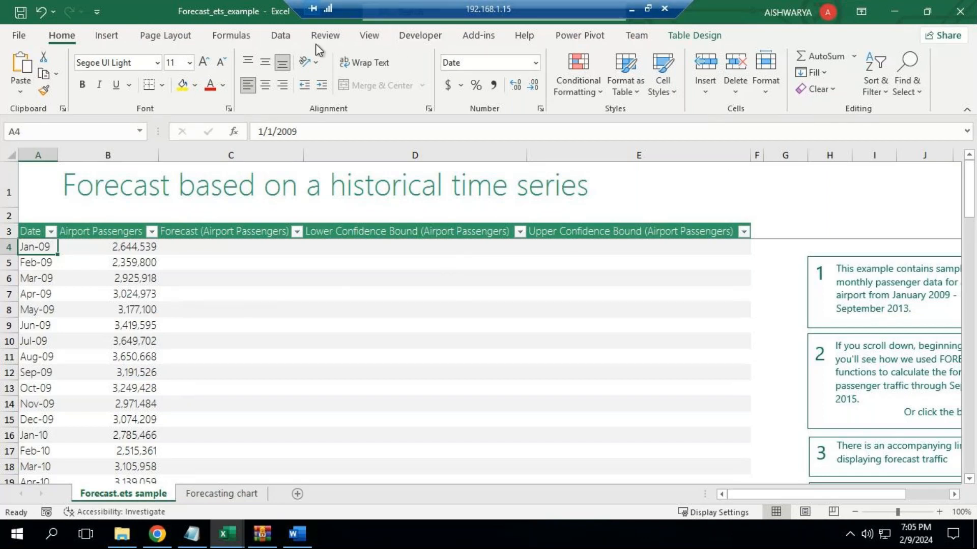
click(279, 37)
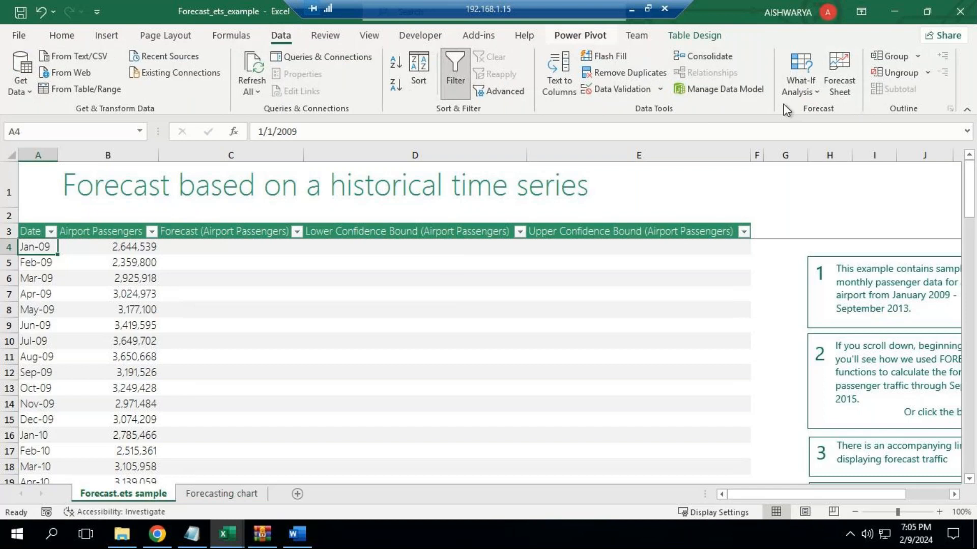
click(837, 75)
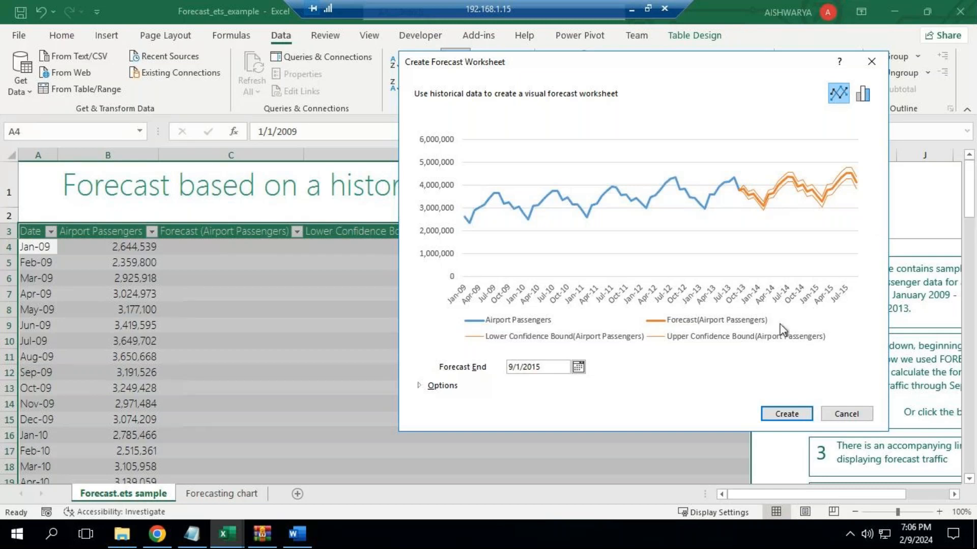
click(801, 417)
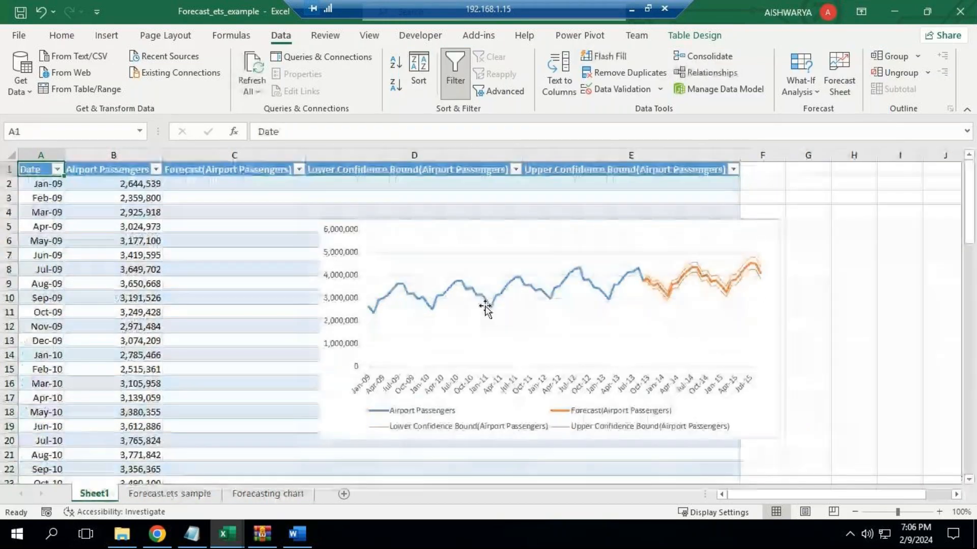
drag(771, 251, 625, 246)
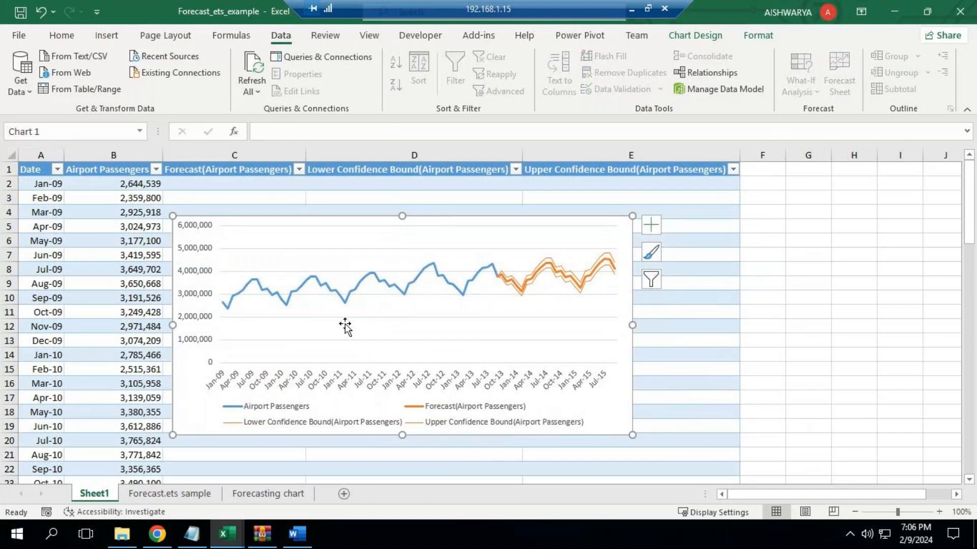
- Examine the Forecast.ets sample data and the full Airport Passenger Forecasting chart, including its date axis and legend
click(176, 494)
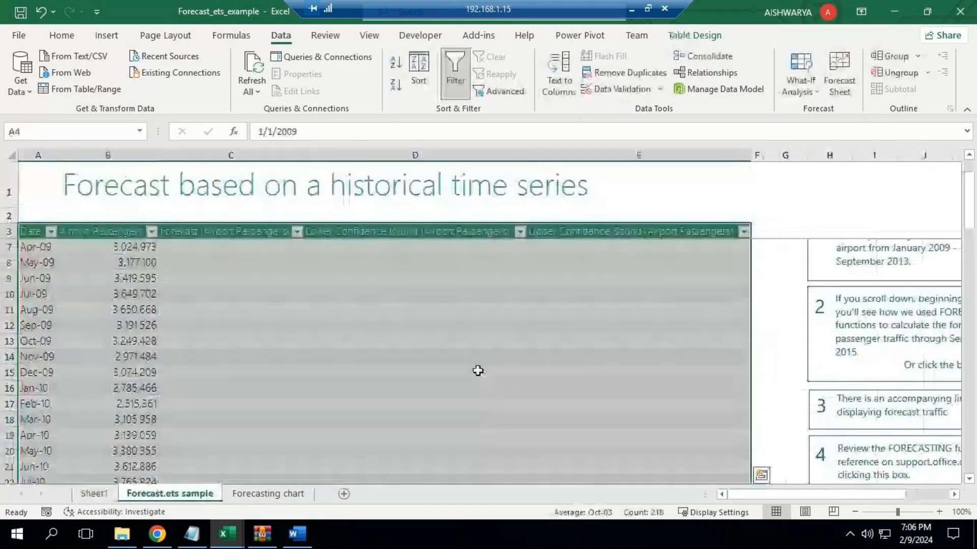
scroll(478, 371, up, 1)
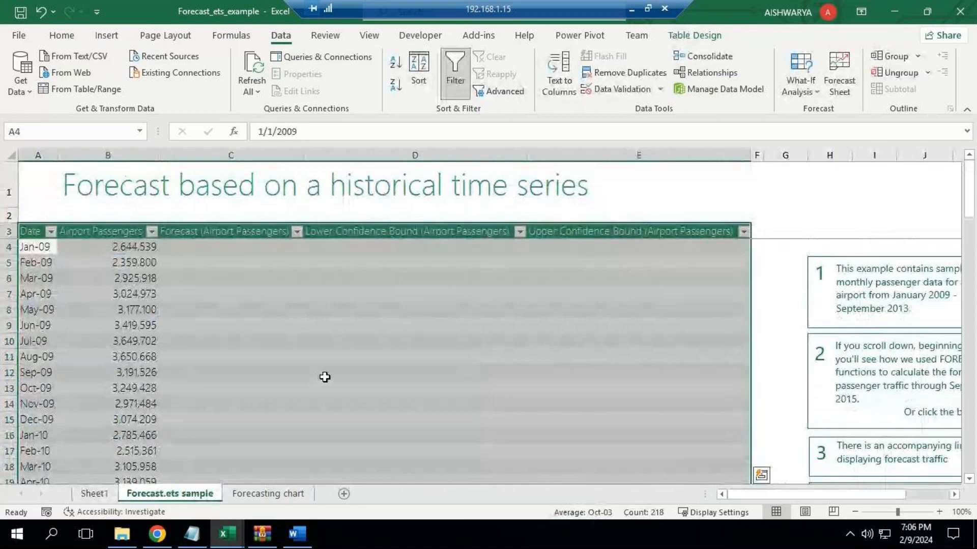
key(ctrl+Page_Down)
scroll(534, 390, down, 3)
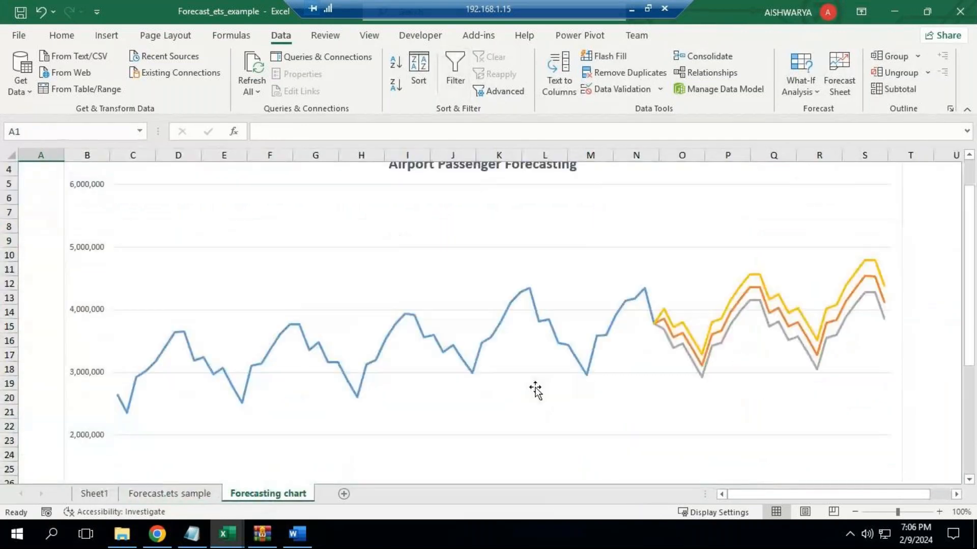
scroll(536, 385, down, 2)
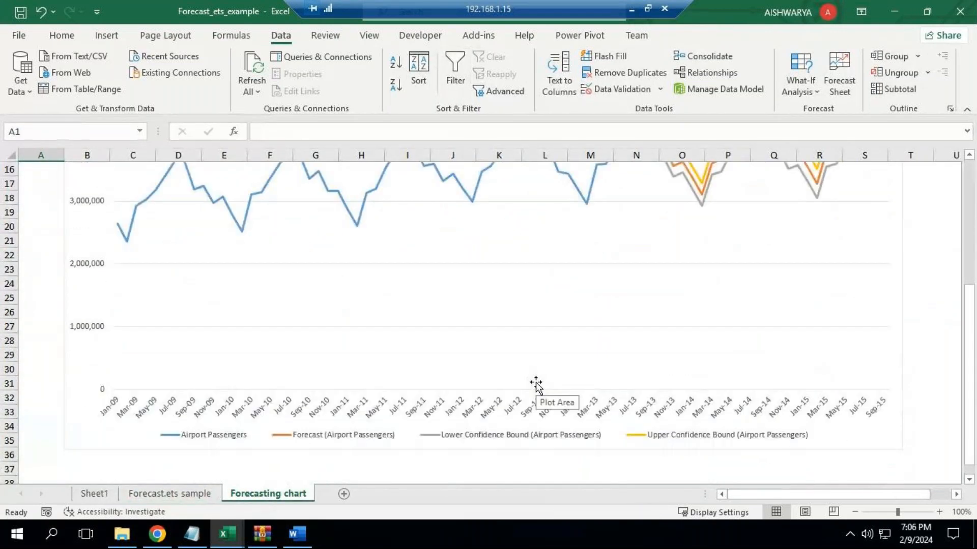
scroll(536, 385, up, 5)
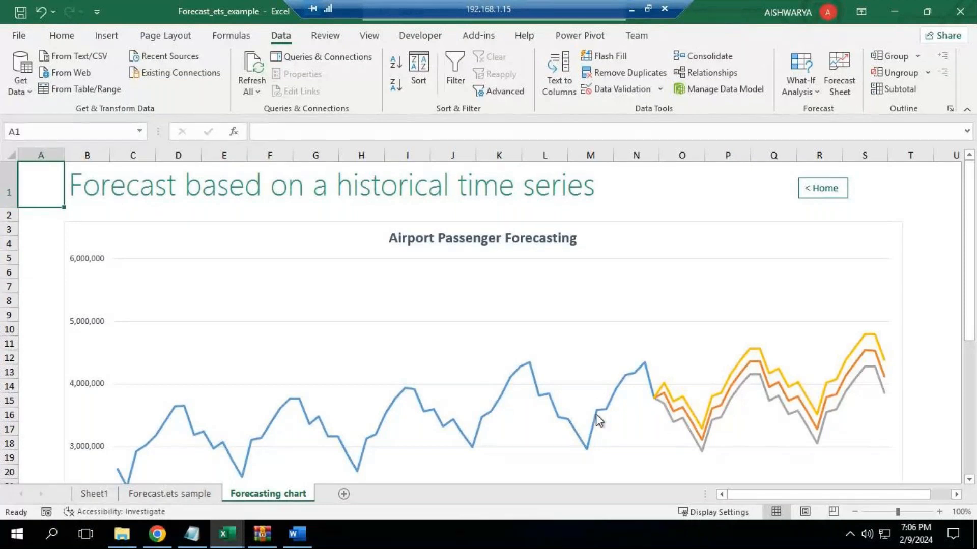
scroll(598, 414, down, 2)
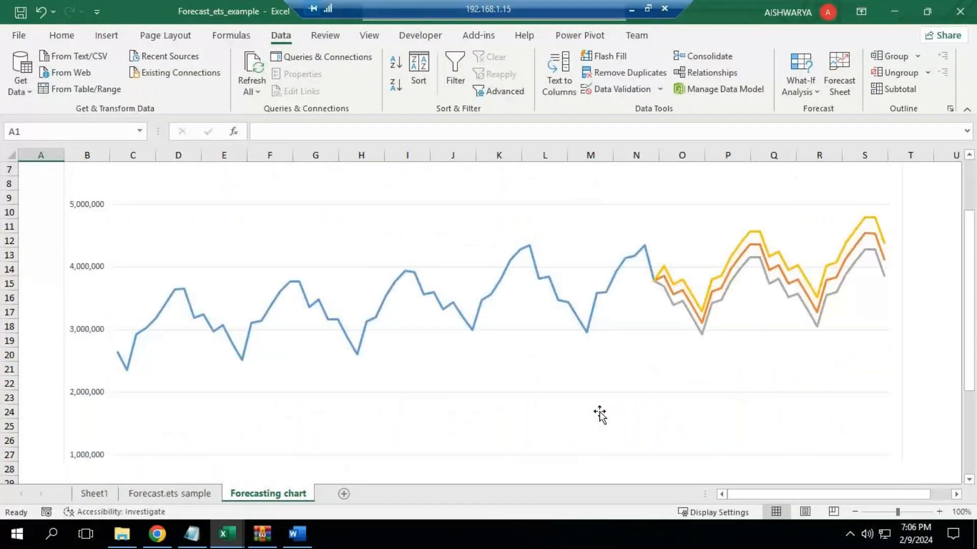
scroll(599, 414, down, 4)
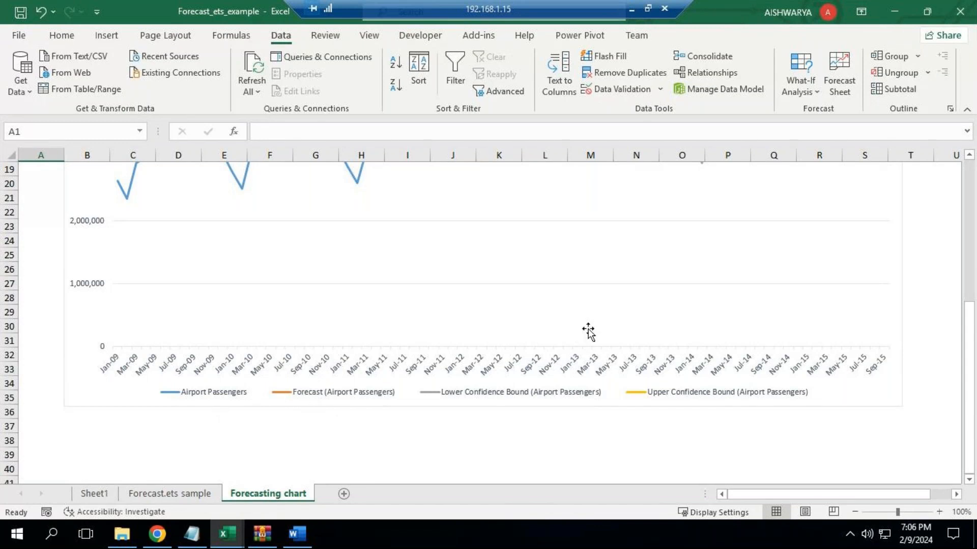
scroll(588, 331, up, 3)
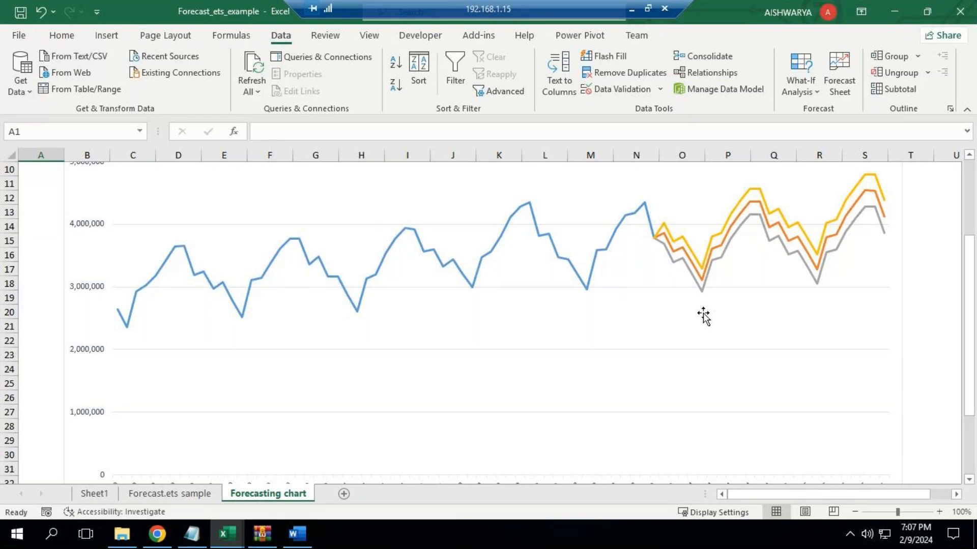
- Close the Forecast_ets_example workbook without saving and add a new worksheet after Sheet5 in Book1
click(960, 12)
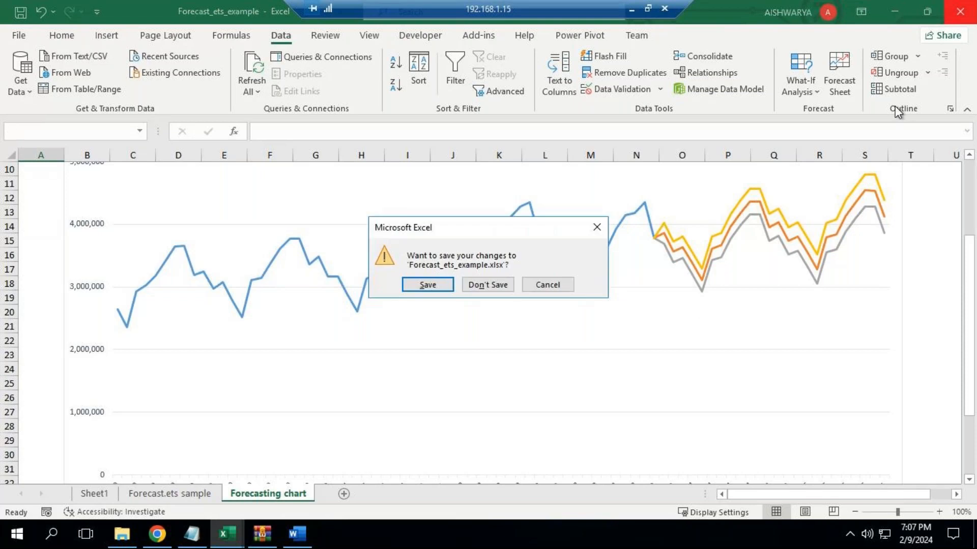
click(487, 285)
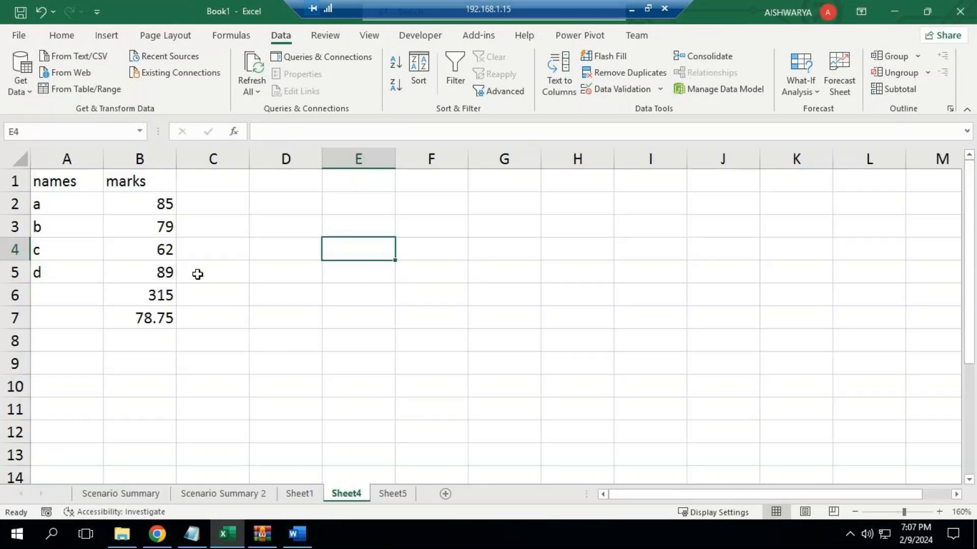
click(403, 493)
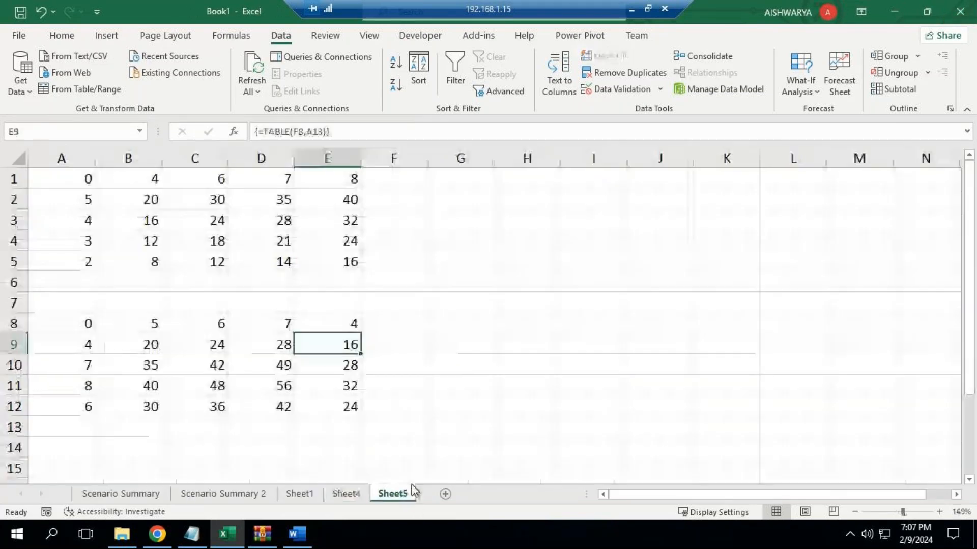
click(446, 494)
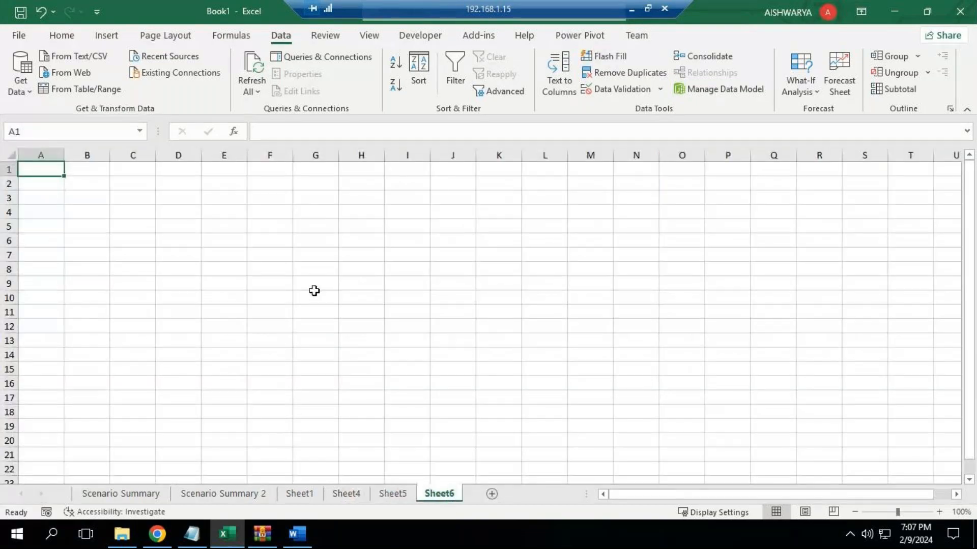
- Enter the headings "first name" in A1 and "last name" in B1 of the new sheet
scroll(314, 291, up, 3)
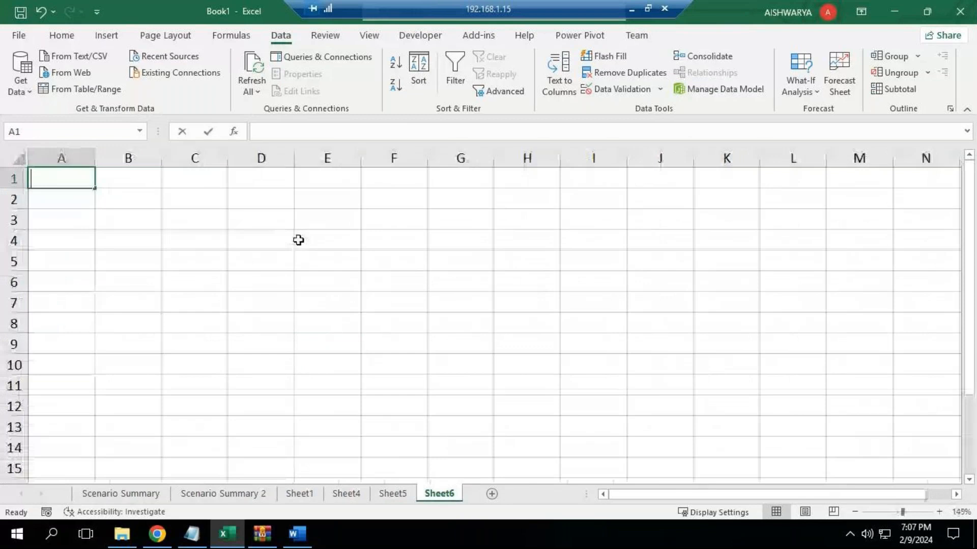
text(first name)
key(Tab)
text(last name)
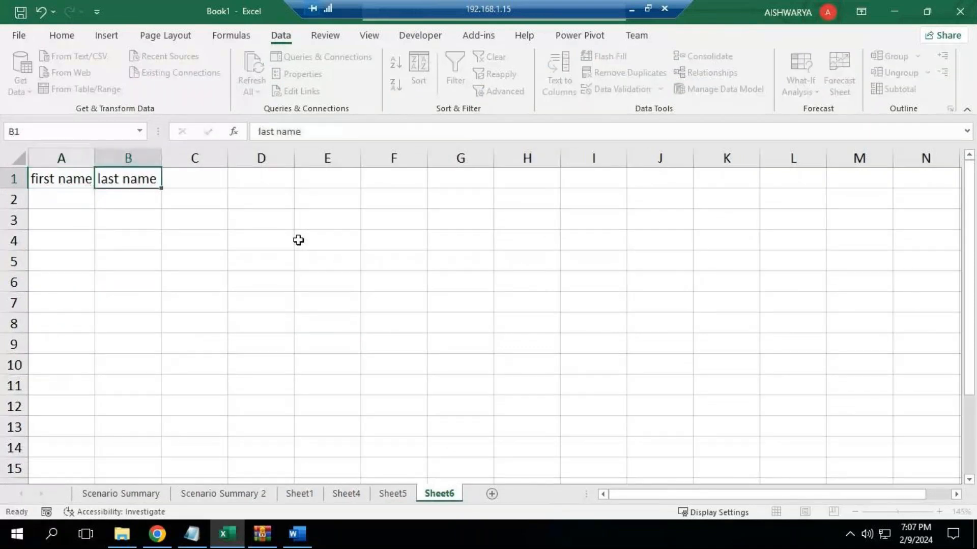
key(Return)
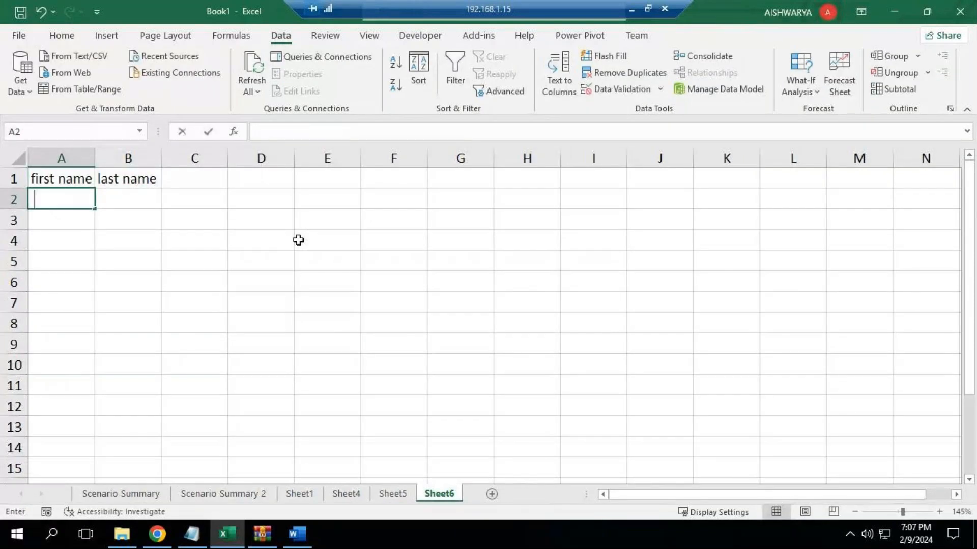
- Fill in a sample first and last name in row 2 and four more first names in A3 to A6
text(james)
key(Tab)
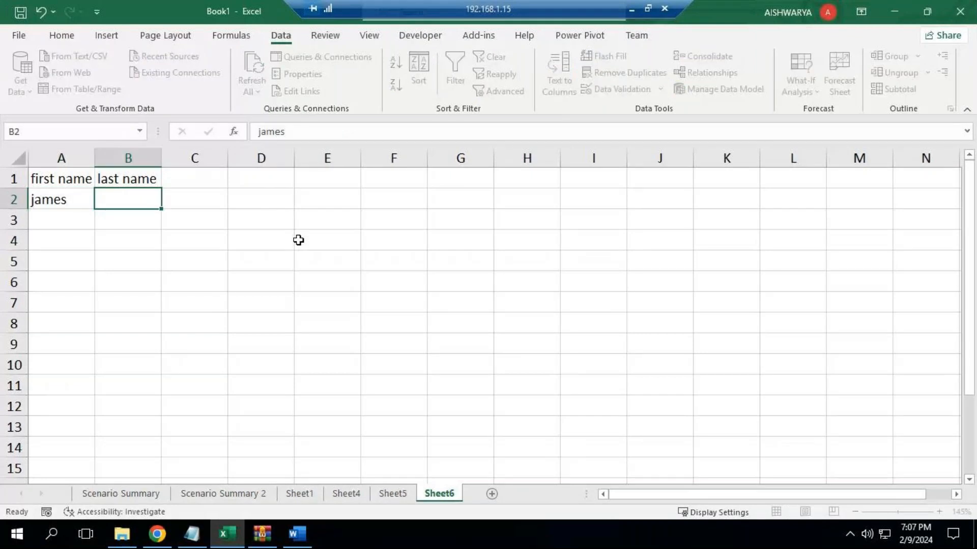
text(bond)
key(Return)
text(kala)
key(Return)
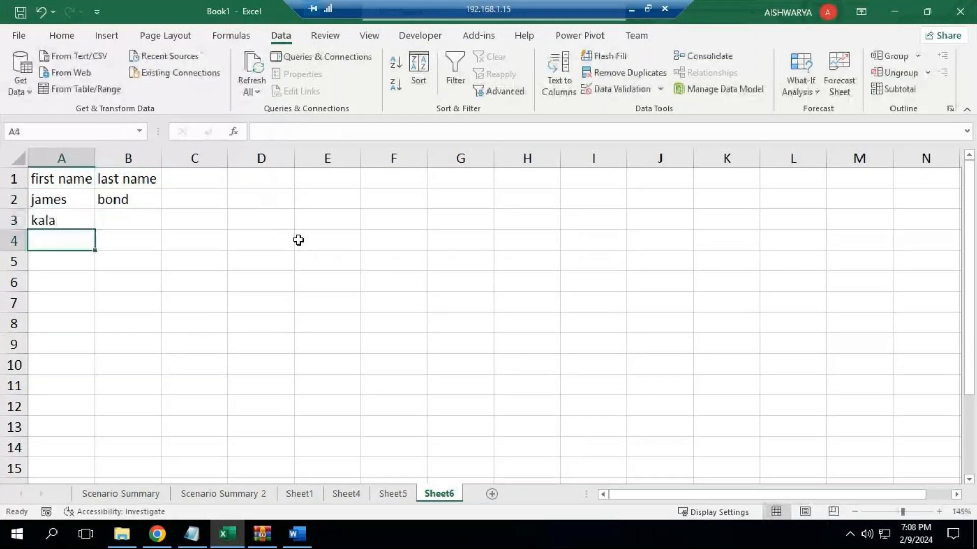
text(mala)
key(Return)
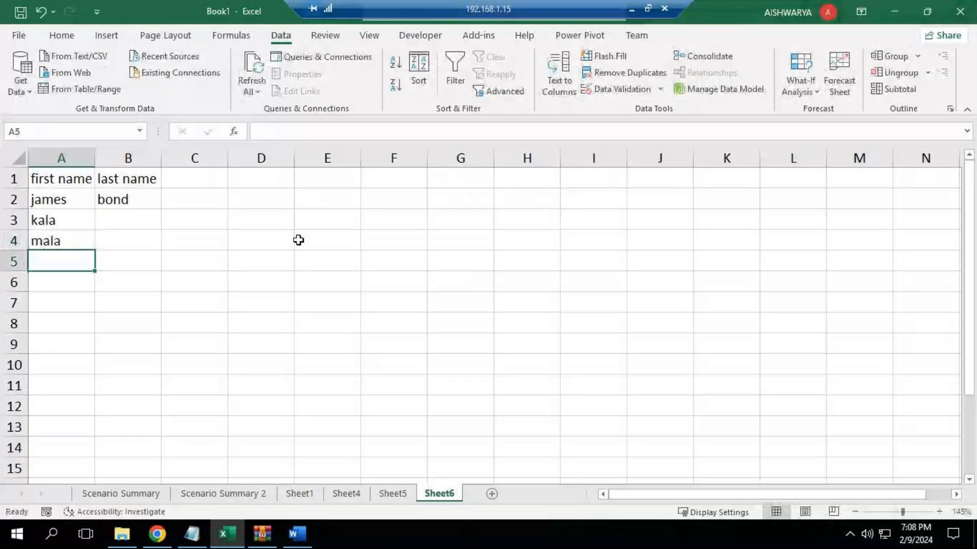
text(asha)
key(Return)
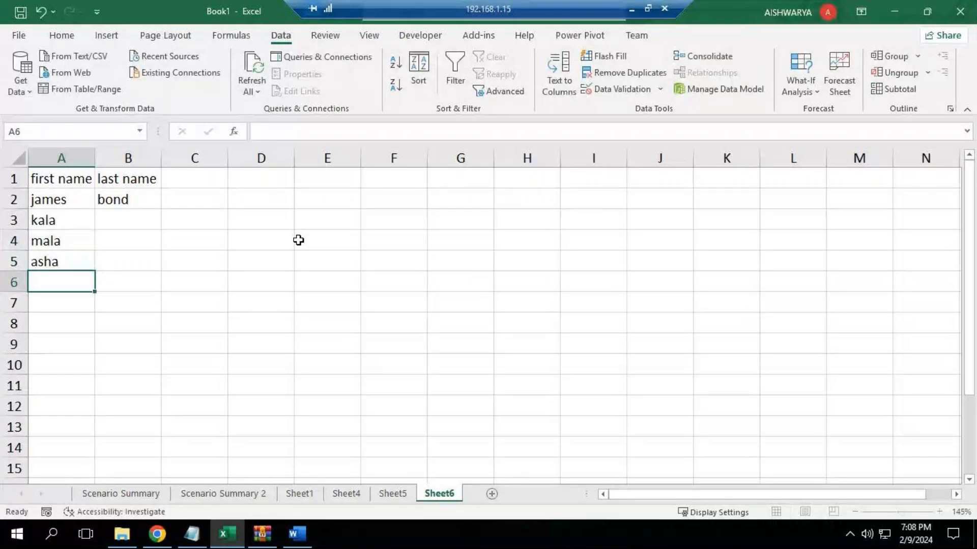
text(usha)
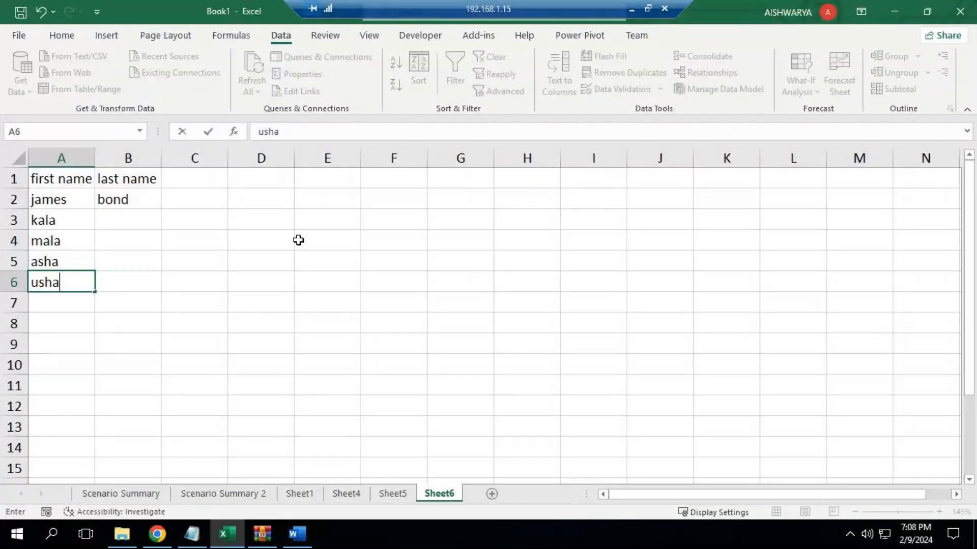
- Enter the four missing last names in cells B3 to B6, one for each listed first name
key(Right)
key(Up)
key(Up)
key(Up)
text(harish)
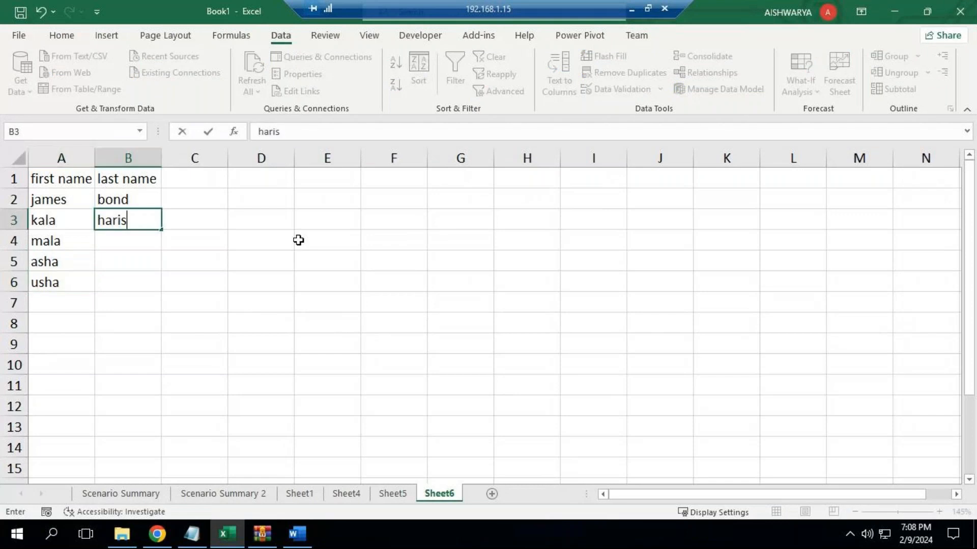
key(Return)
text(sures)
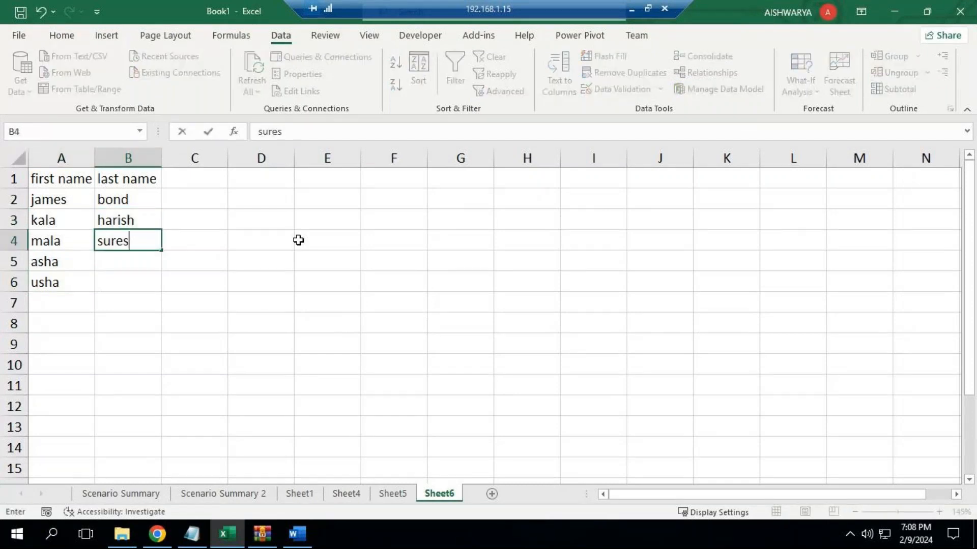
text(h)
key(Return)
text(ramesh)
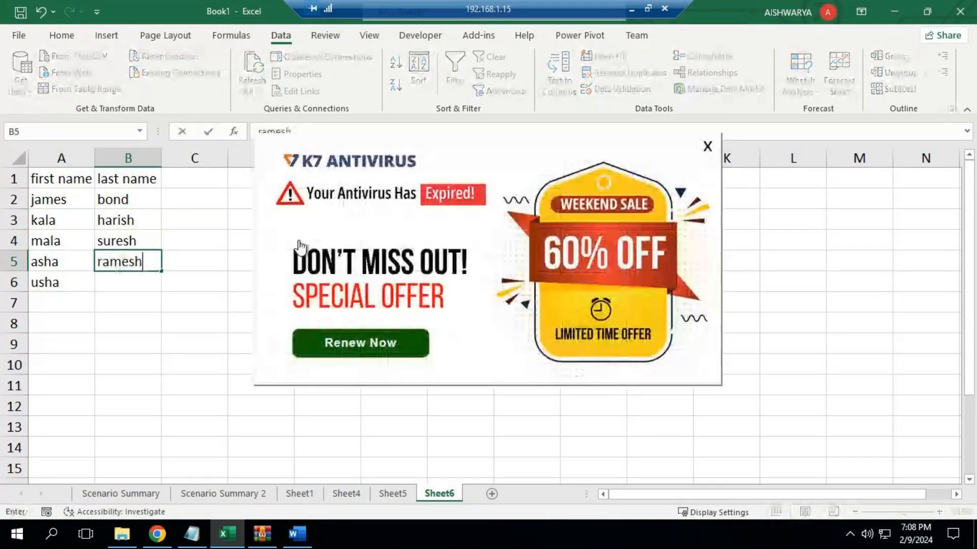
key(Return)
text(rajesh)
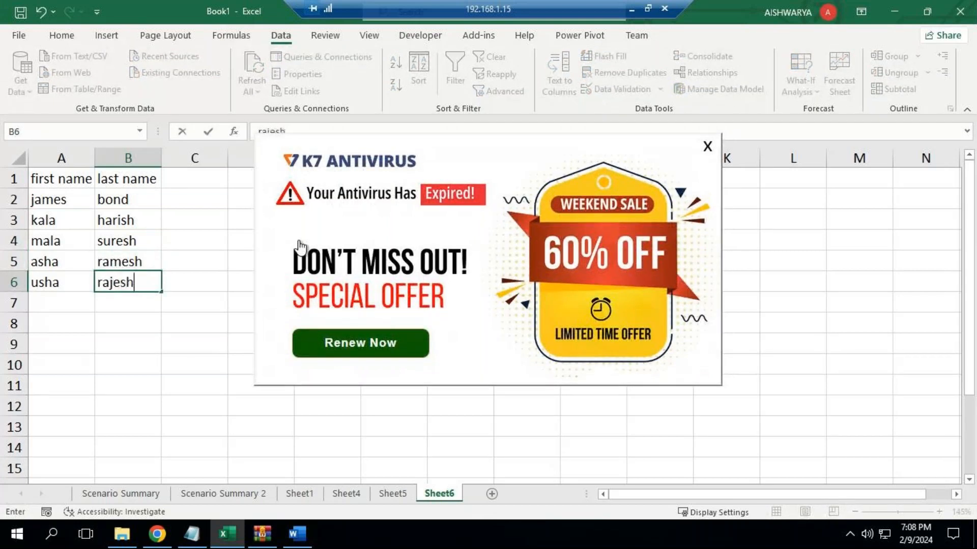
key(Return)
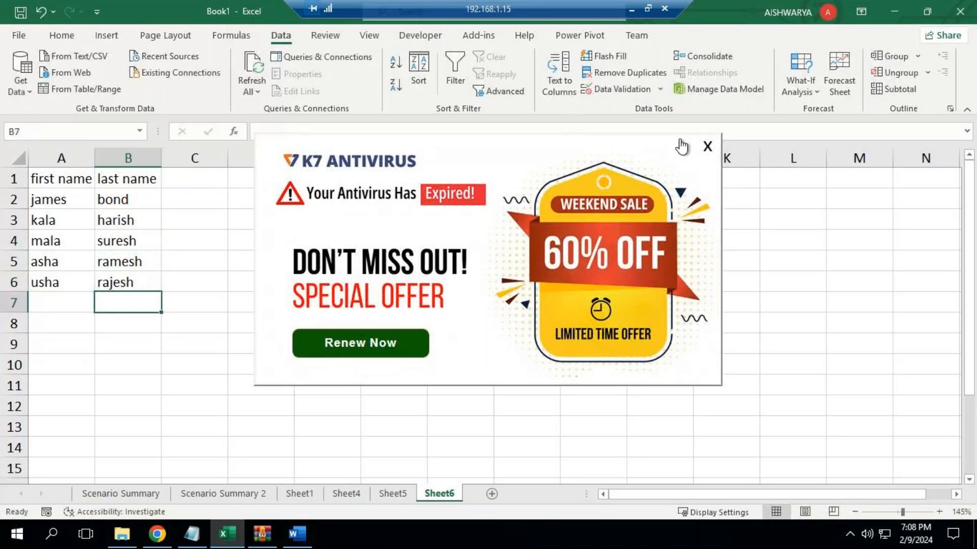
- Dismiss the antivirus pop-up, enter the row's combined first and last name in C2, and autofit column C
click(706, 147)
click(197, 198)
text(james bond)
key(Return)
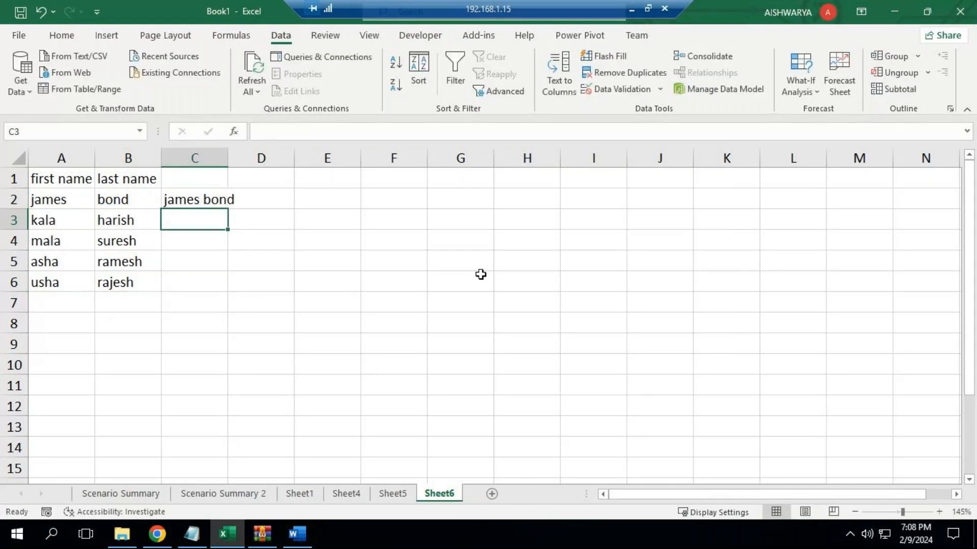
double_click(228, 158)
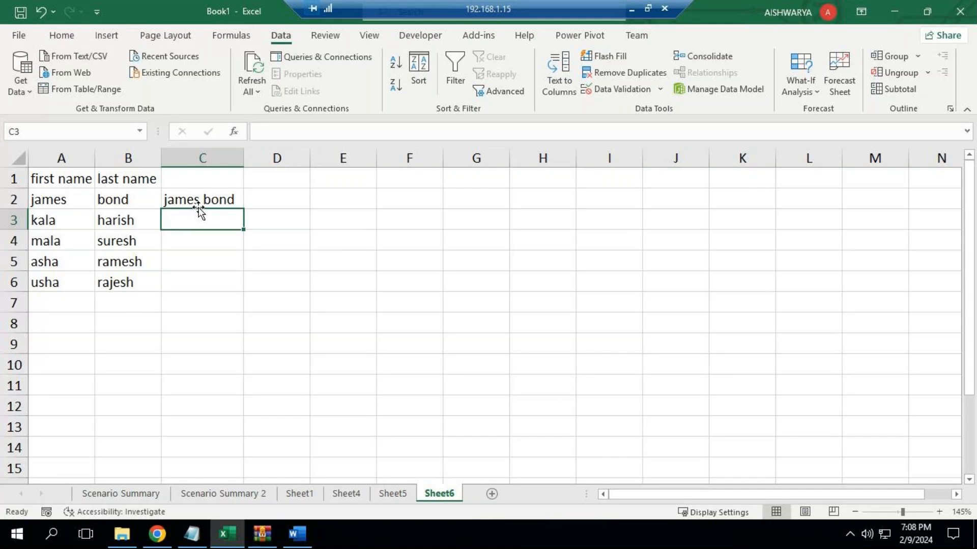
- Flash Fill the range C2:C6 with full names following the pattern of the entry in C2
drag(200, 196, 209, 277)
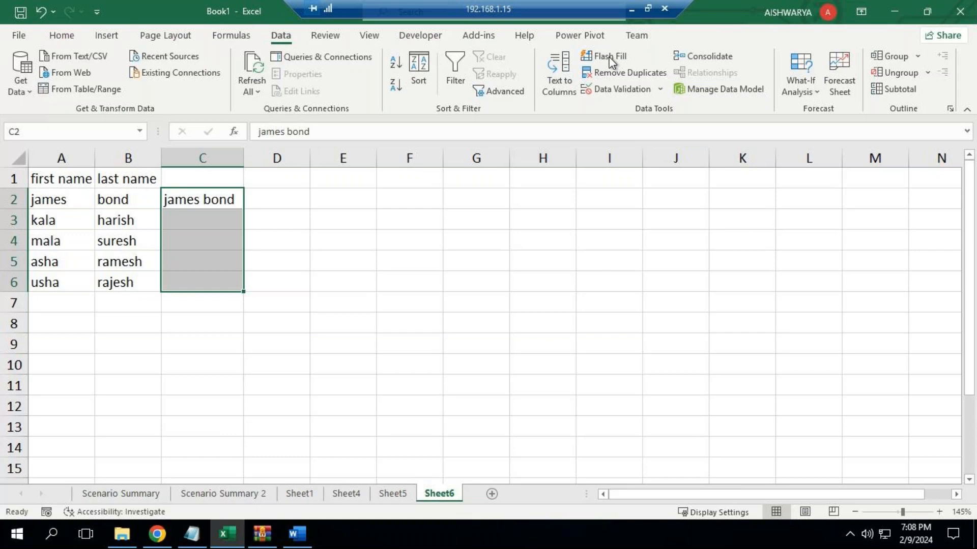
click(203, 198)
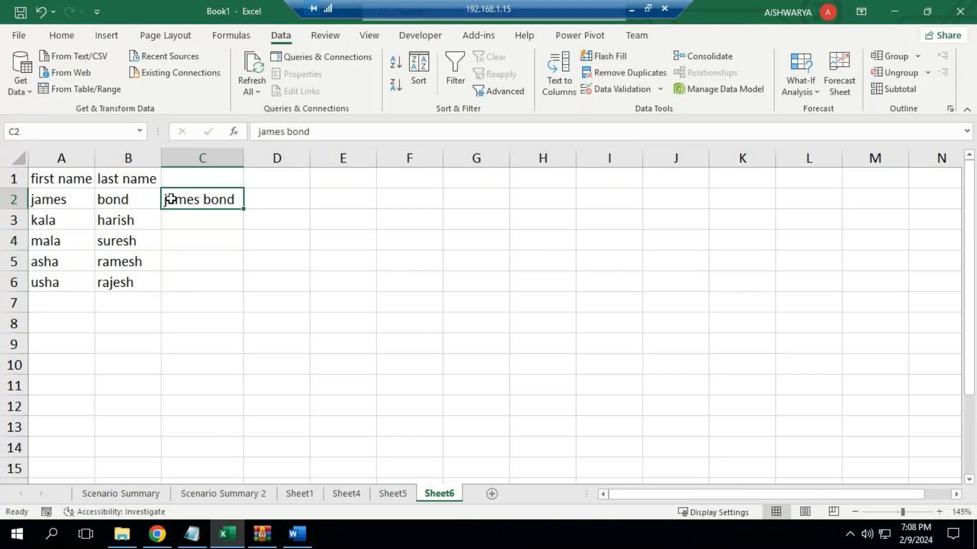
drag(202, 221, 201, 274)
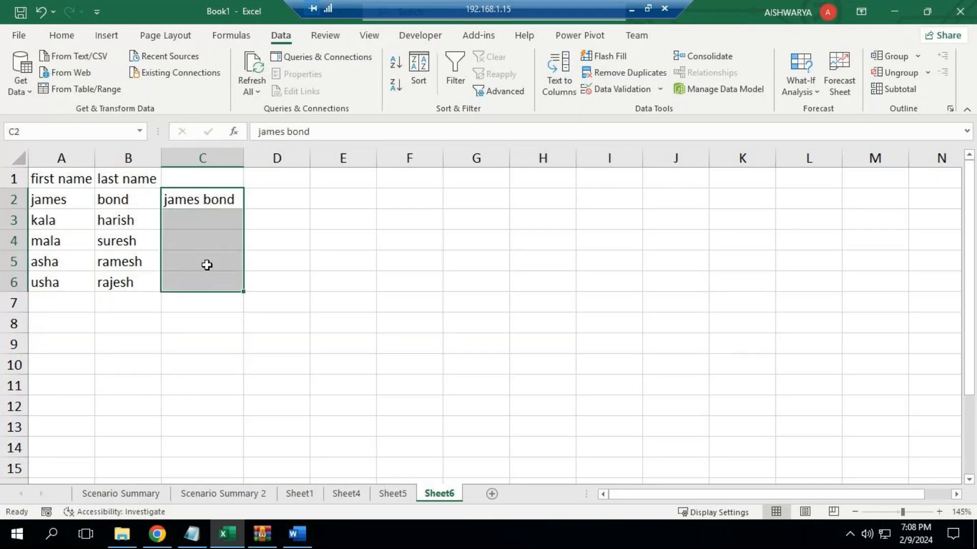
click(609, 56)
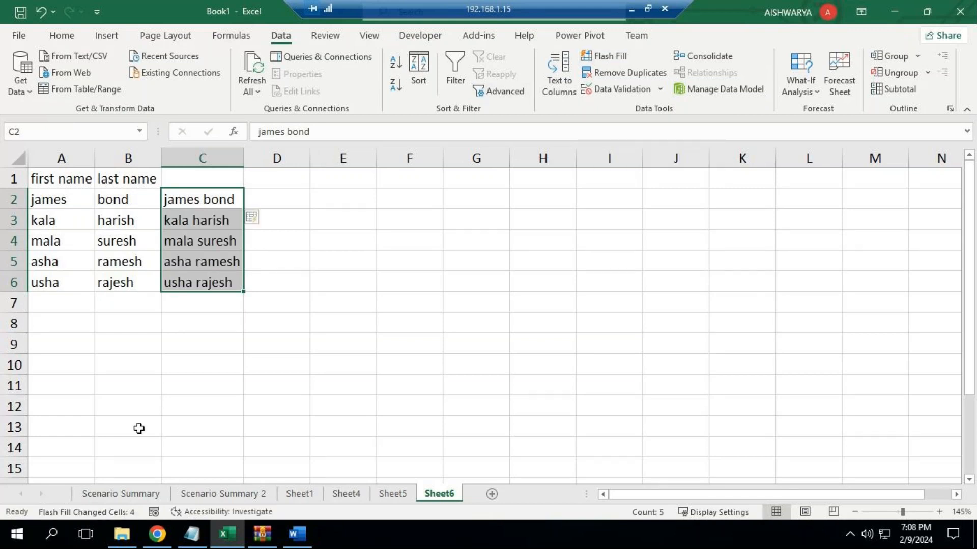
click(289, 320)
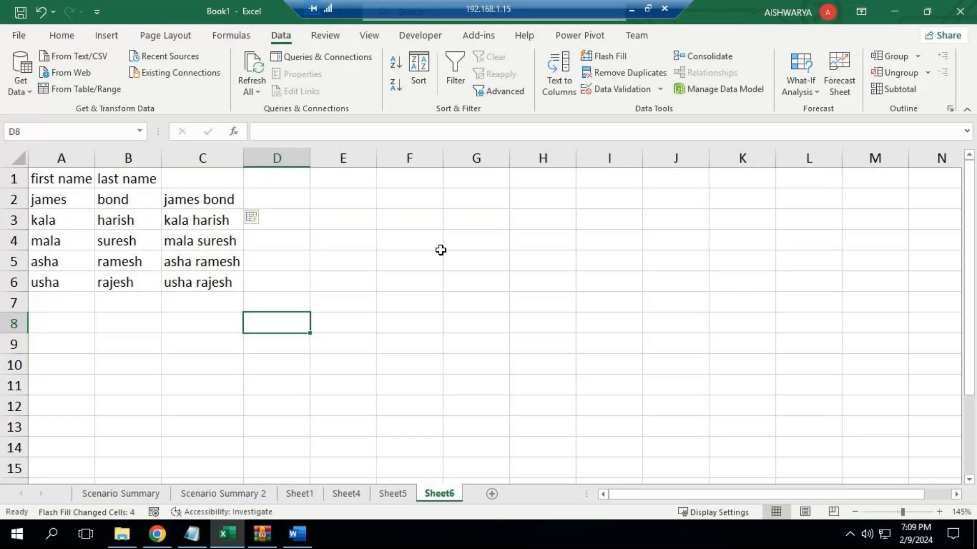
text(zzzzzzzzzzzzzzzzzzzzzzzzzzzzzzzzzzzzzz)
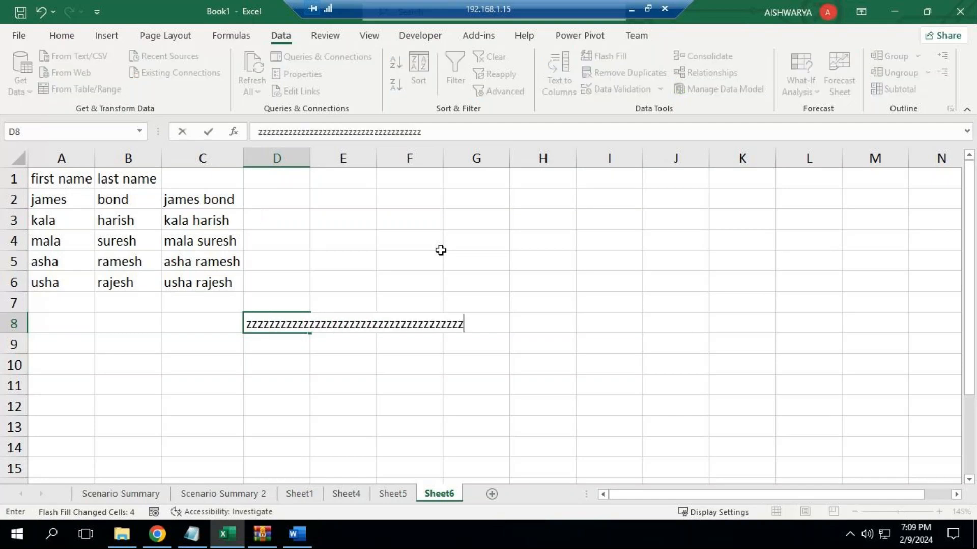
key(BackSpace)
key(BackSpace)
key(BackSpace)
key(BackSpace)
key(BackSpace)
key(BackSpace)
key(BackSpace)
key(BackSpace)
key(BackSpace)
key(BackSpace)
key(BackSpace)
key(BackSpace)
key(BackSpace)
key(BackSpace)
key(BackSpace)
key(BackSpace)
key(BackSpace)
key(BackSpace)
key(BackSpace)
key(BackSpace)
key(Return)
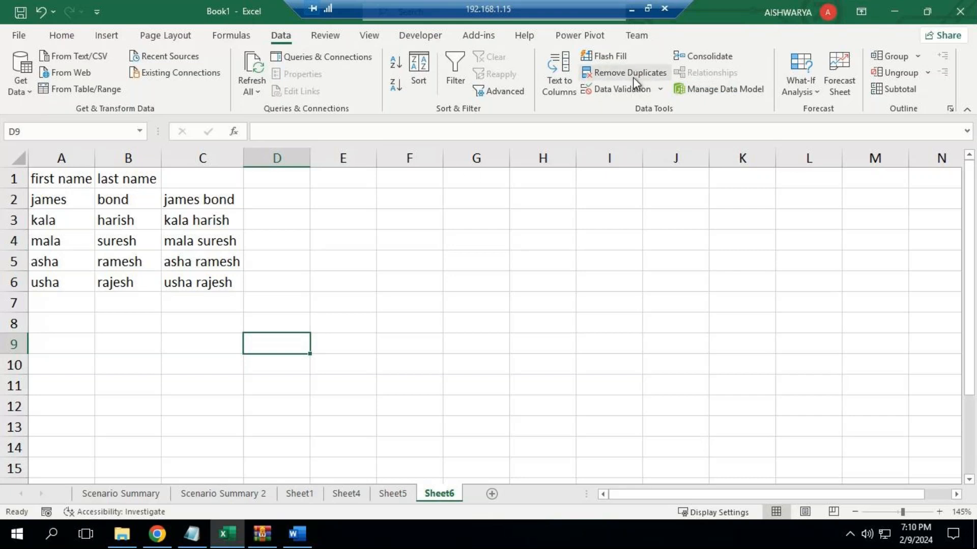
- Enter the letters a, b, c, d, e, f, g, d and c down column F from F3 to F11
double_click(441, 222)
text(a)
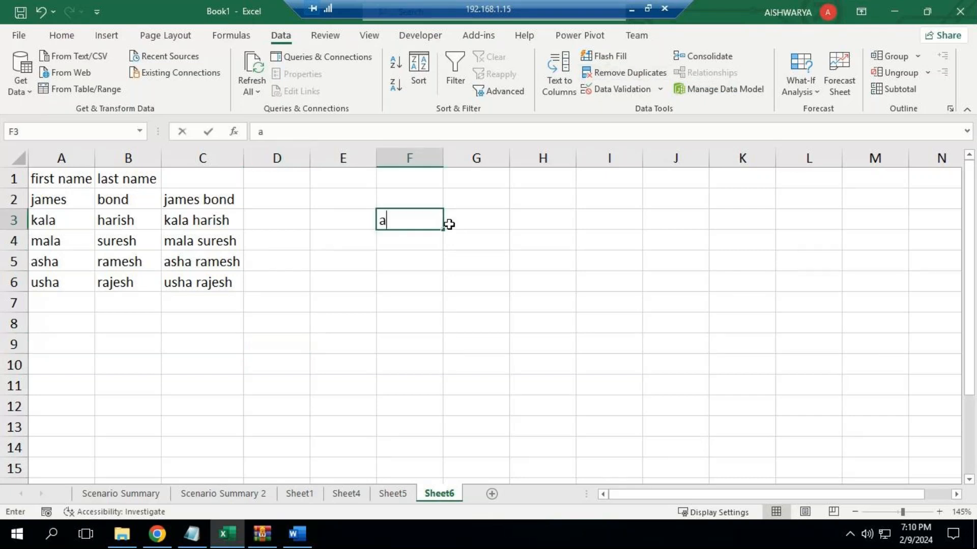
key(Return)
text(b)
key(Return)
text(c)
key(Return)
text(d)
key(Return)
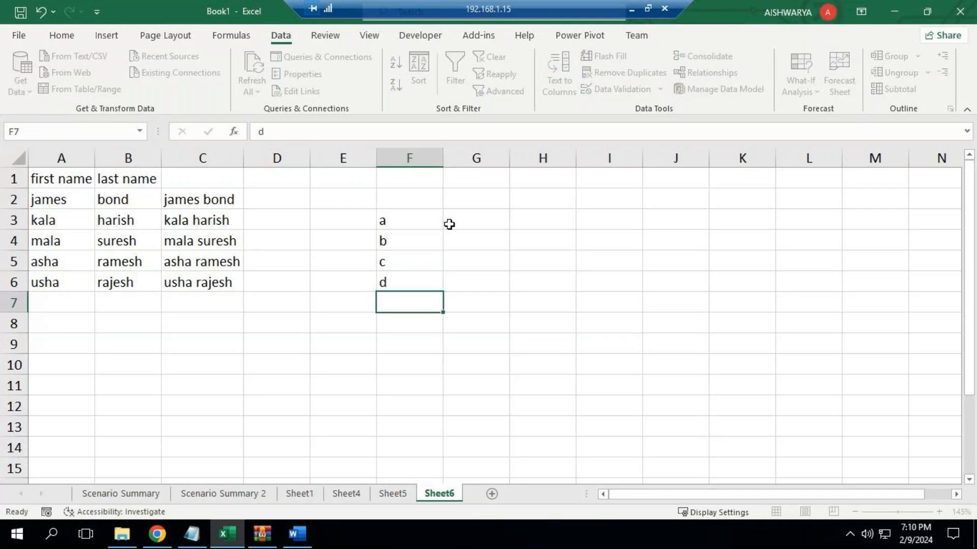
text(e)
key(Return)
text(f g)
key(Return)
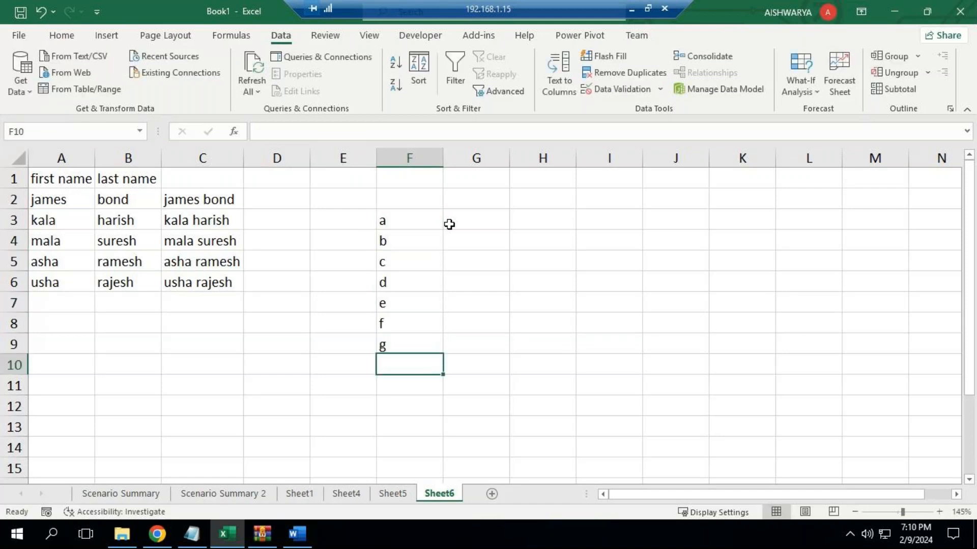
text(d)
key(Return)
text(c)
key(Return)
- Remove the duplicate values from the letter list in F3:F11, treating column F as having no header
drag(432, 225, 429, 389)
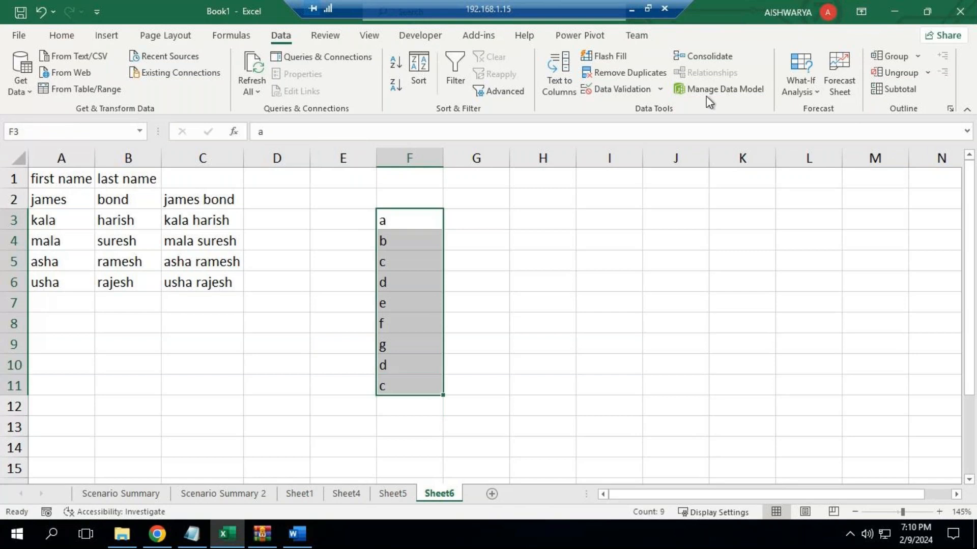
click(642, 74)
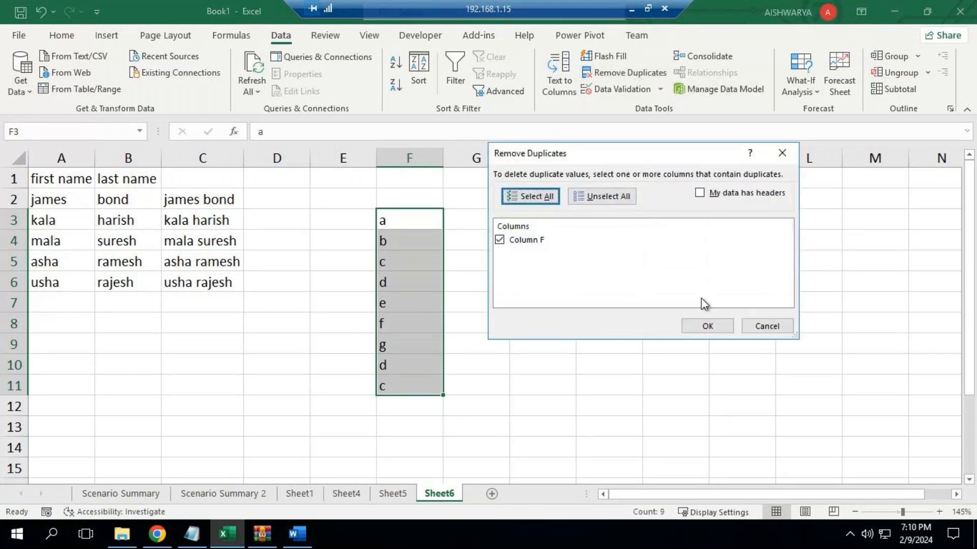
click(711, 327)
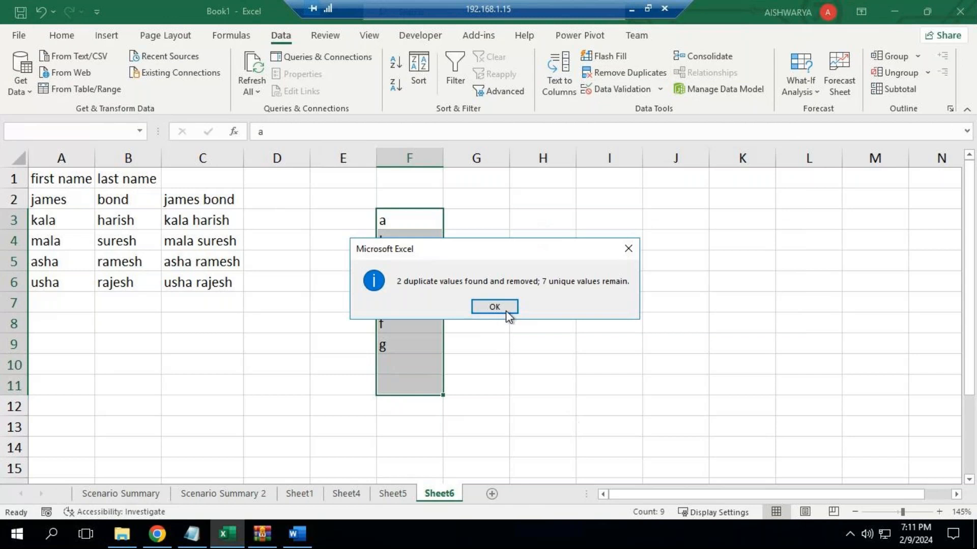
click(506, 310)
click(501, 363)
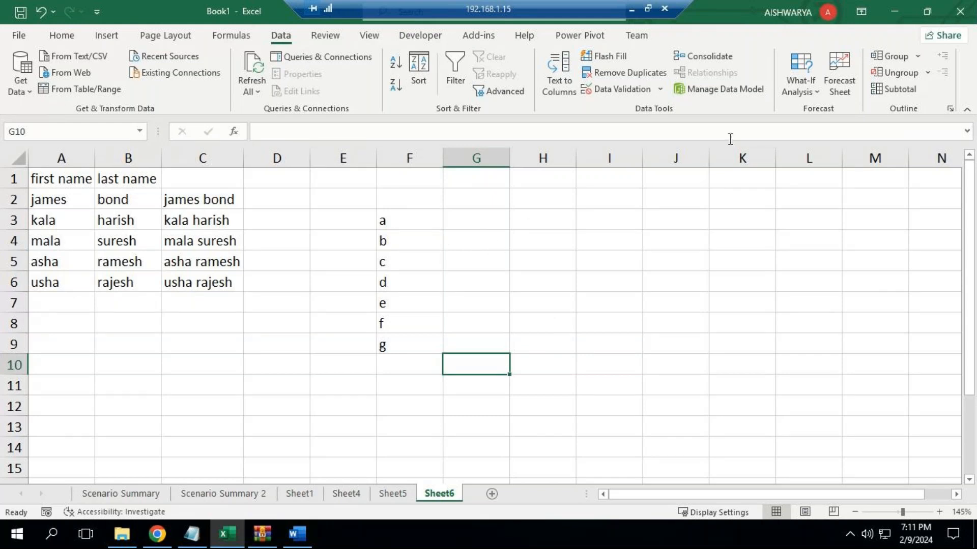
click(794, 90)
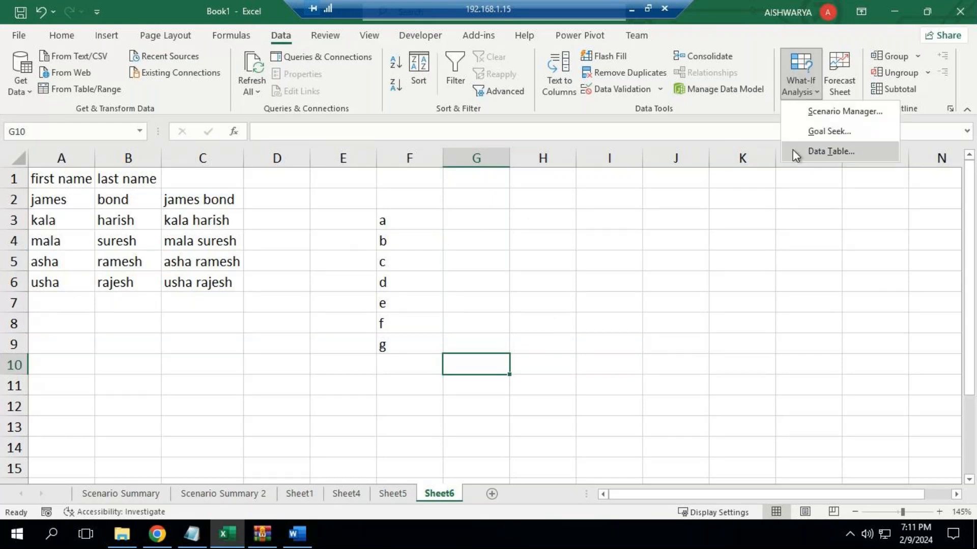
click(646, 181)
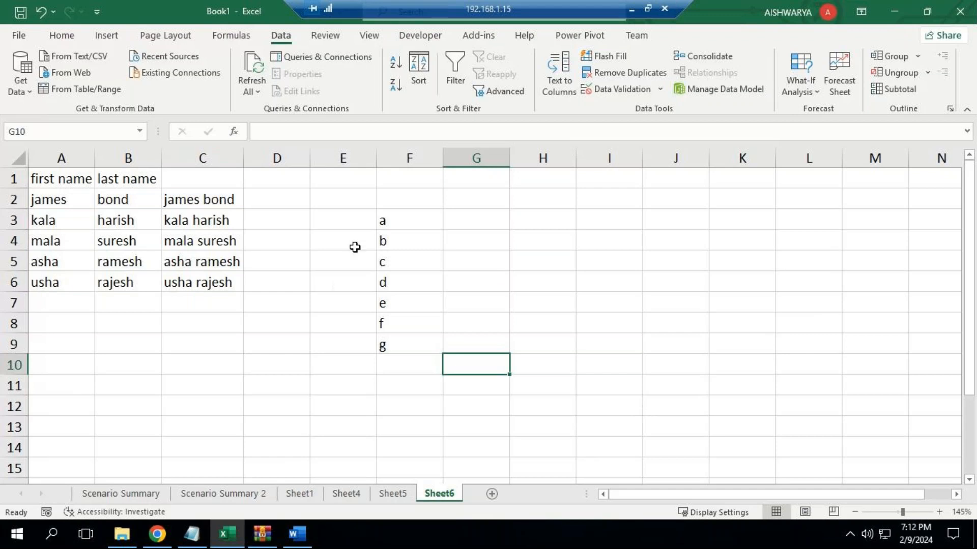
click(517, 277)
click(704, 294)
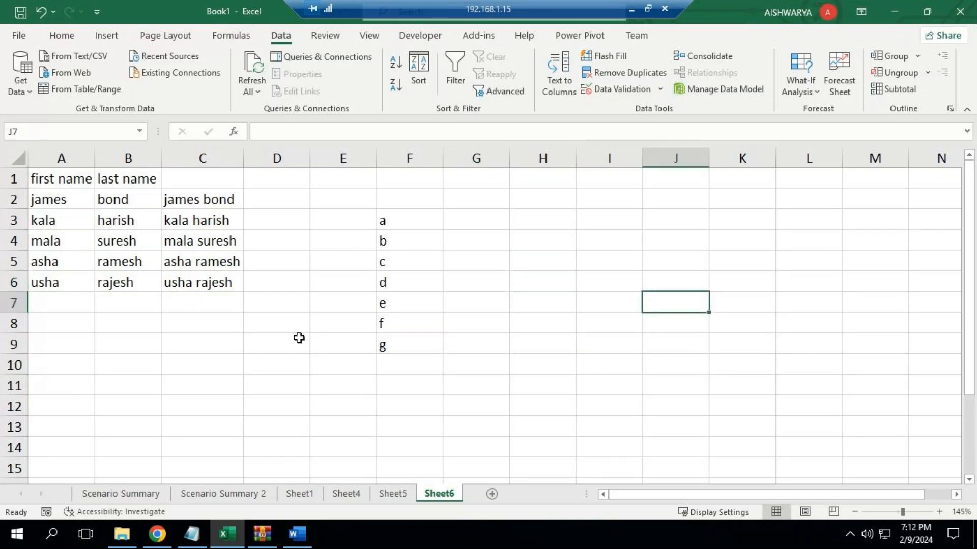
- Run the spelling check from the beginning of the sheet and close it without correcting any word
click(324, 36)
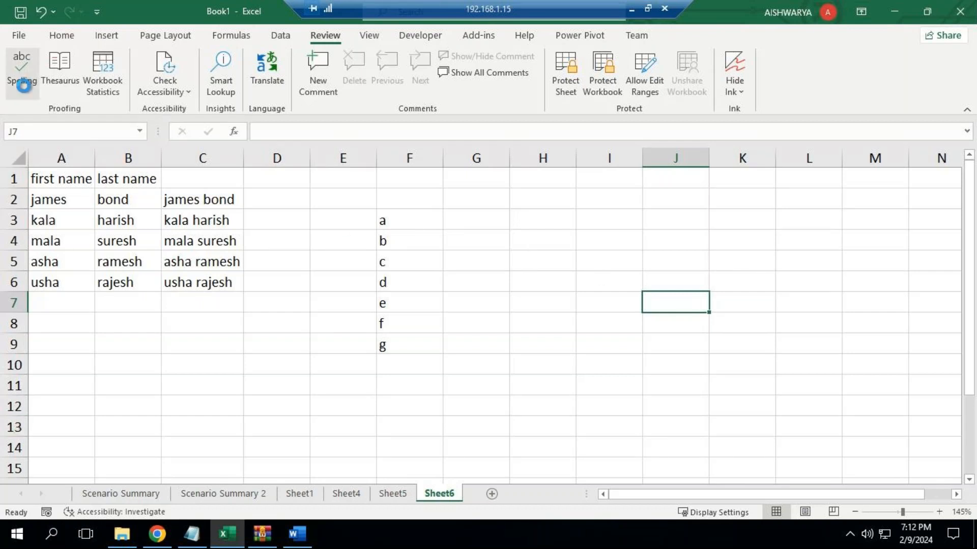
click(23, 86)
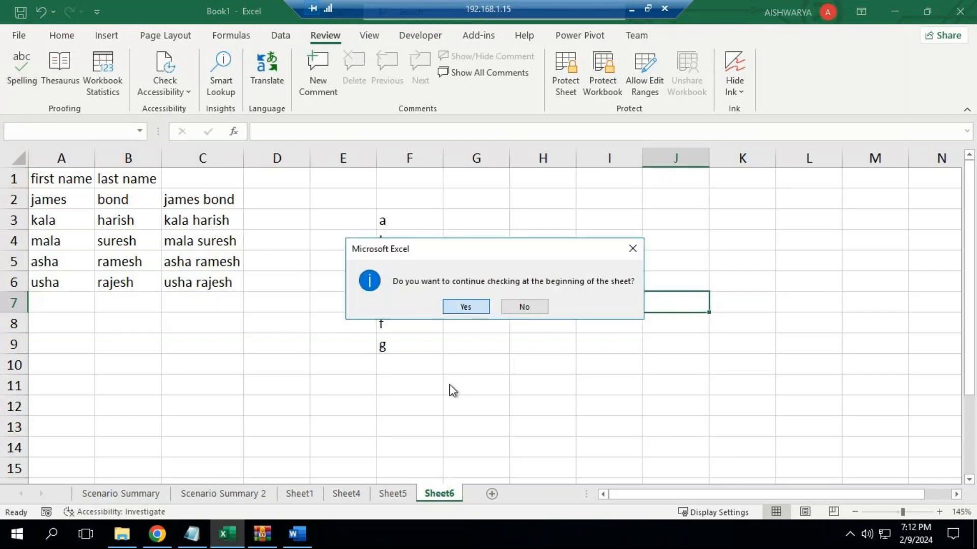
key(Return)
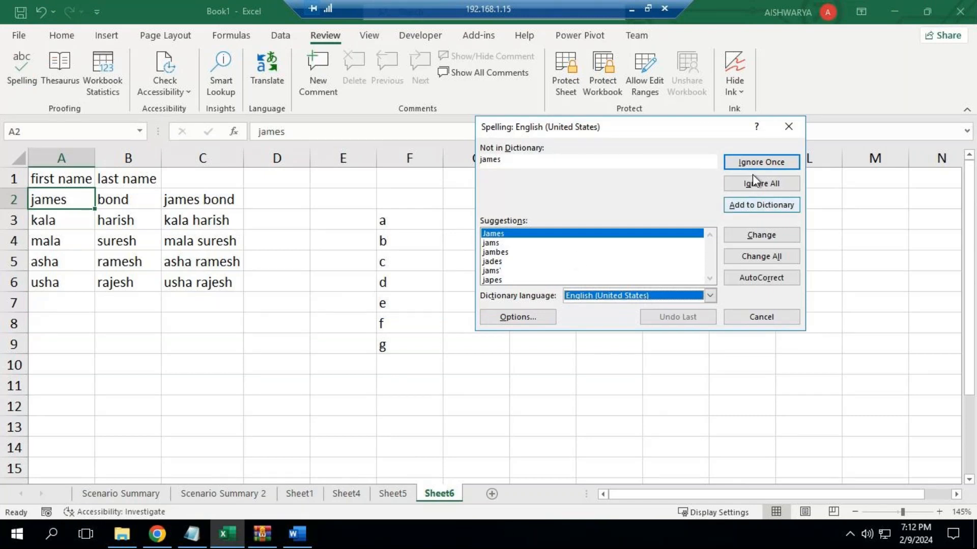
click(789, 133)
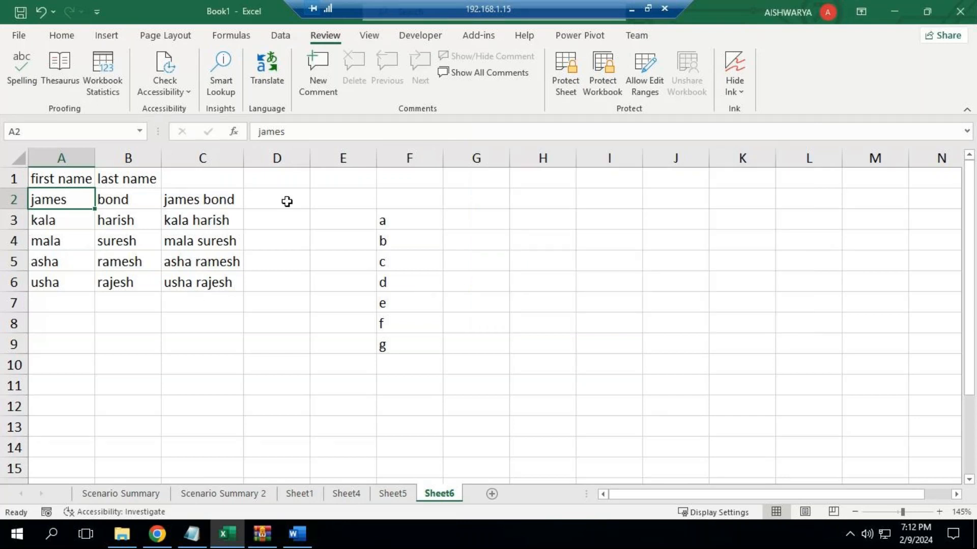
click(287, 201)
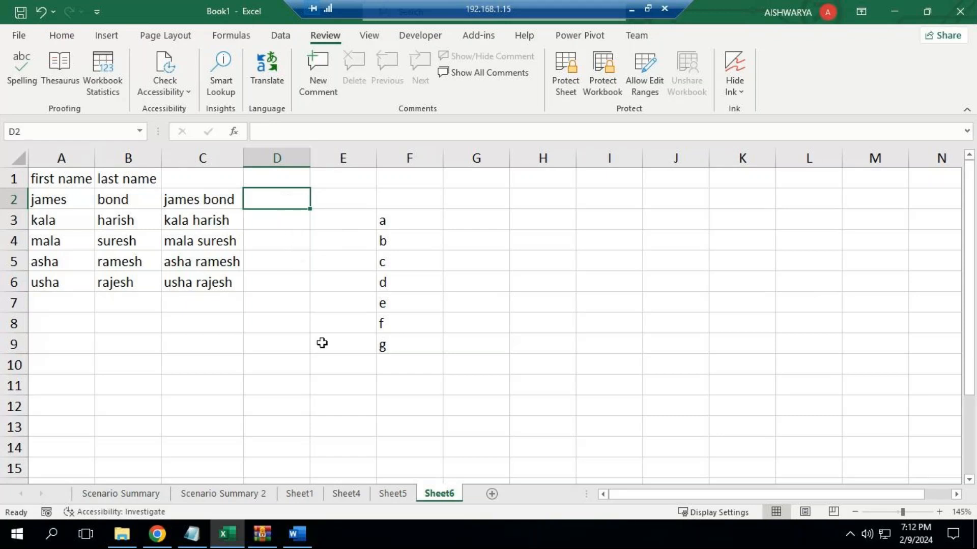
- Switch to the Notepad notes, add the heading "Forecasts sheet" below the Goal seek note, and return to the Excel workbook
click(194, 535)
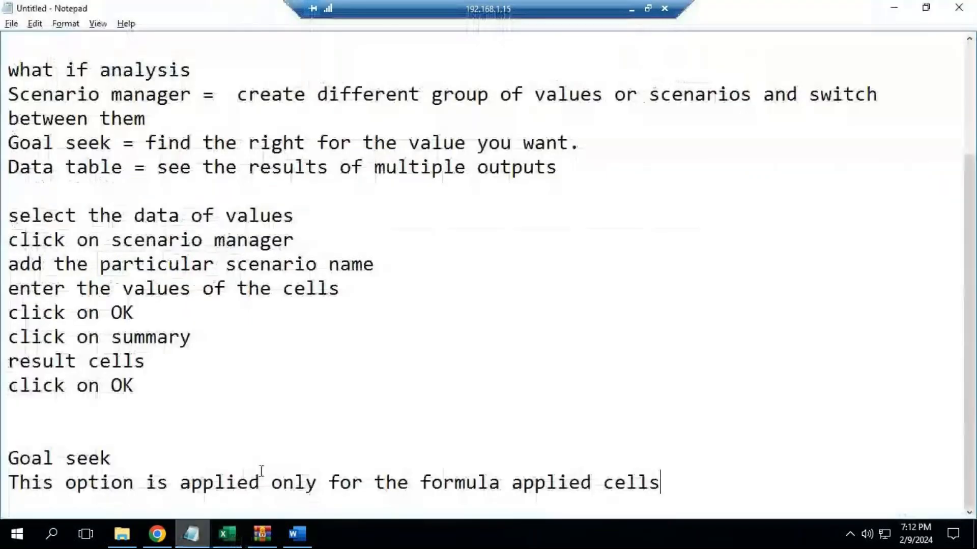
key(Return)
key(Return)
key(Return)
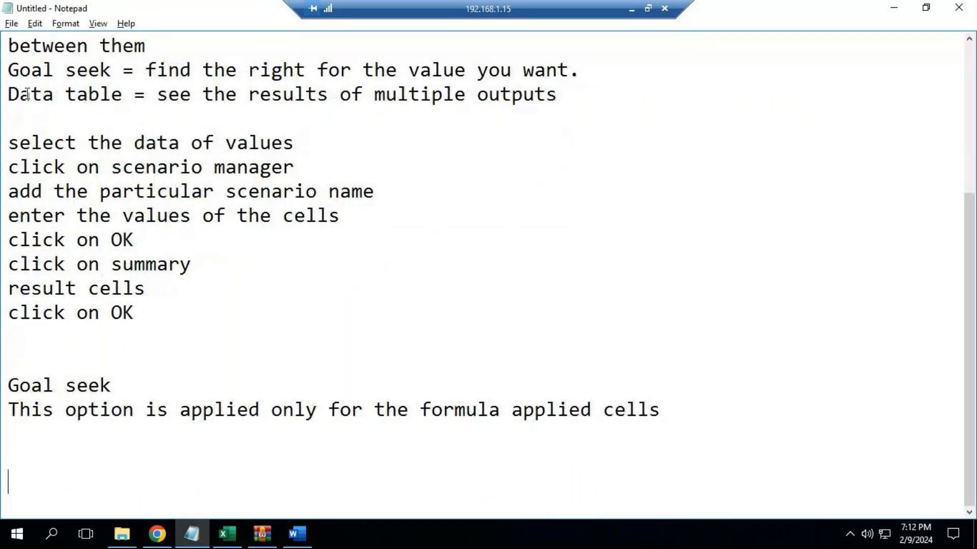
drag(12, 94, 560, 105)
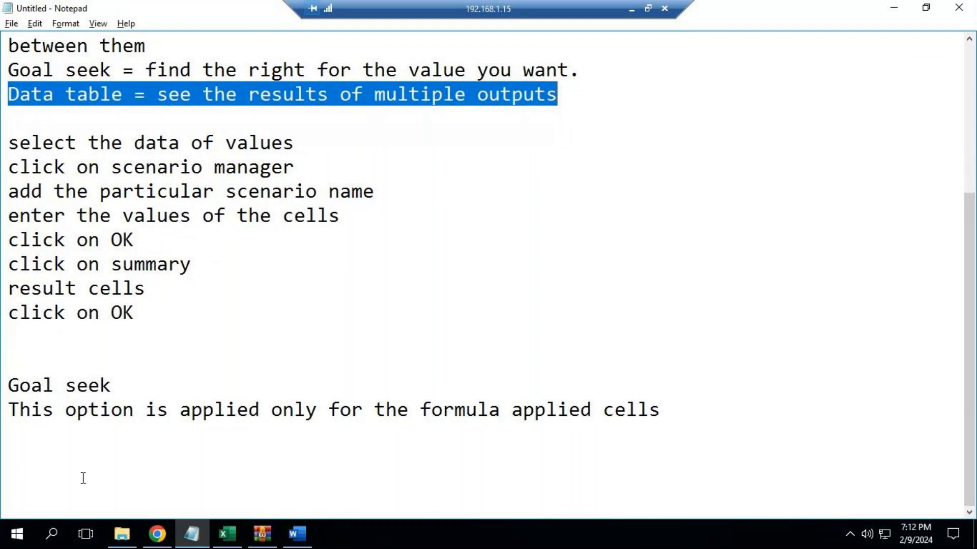
click(9, 448)
text(Forecat)
key(BackSpace)
text(st)
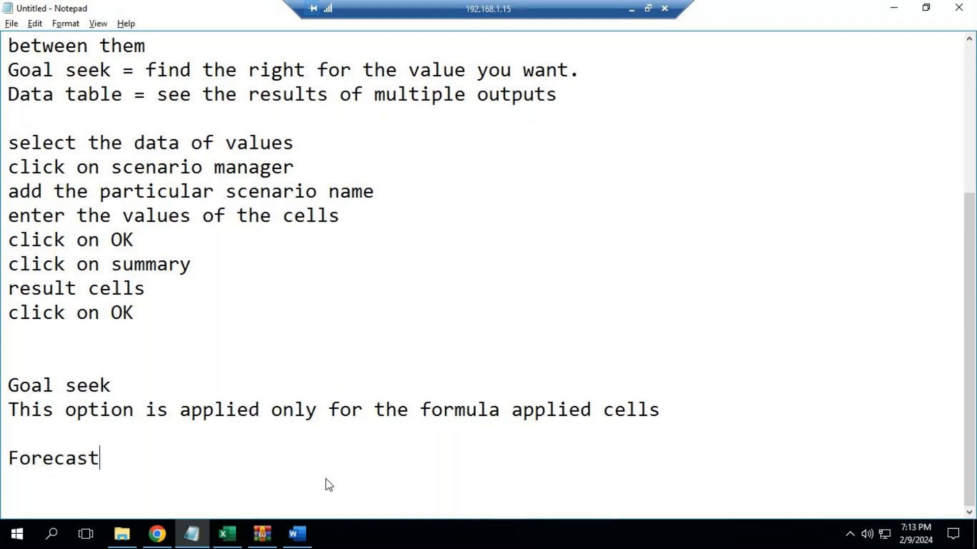
text(s sheet)
key(Return)
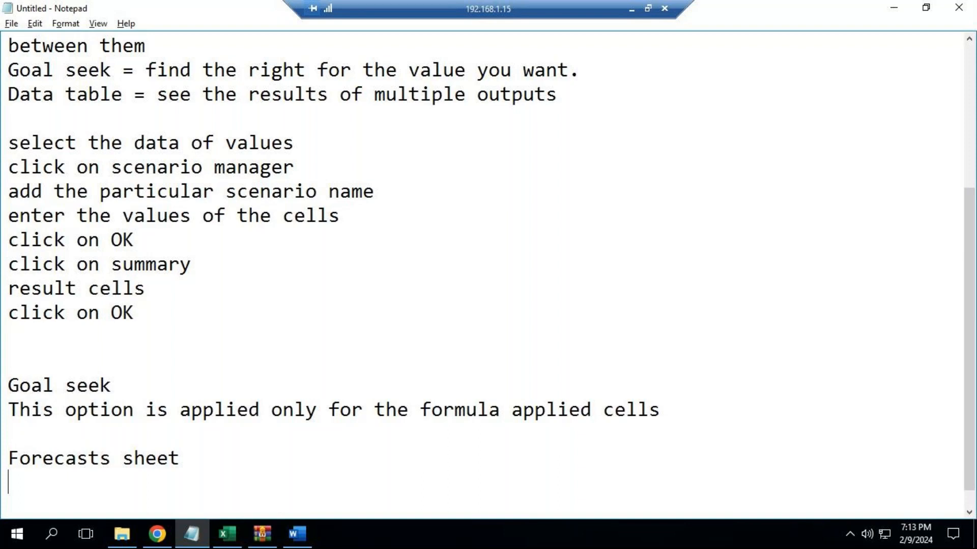
click(239, 524)
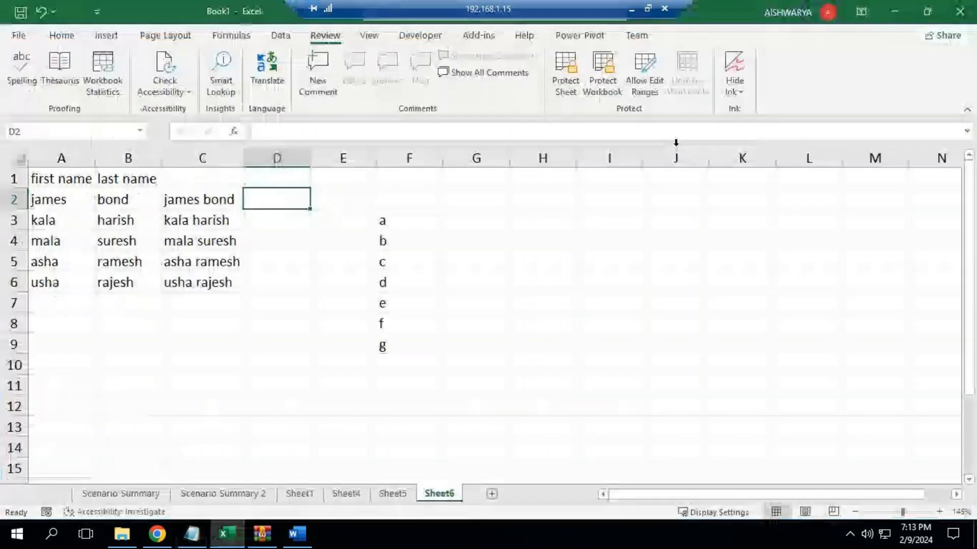
- Switch to the Notepad notes and add "create a new worksheet to predict data trends" under the Forecasts sheet heading
click(277, 35)
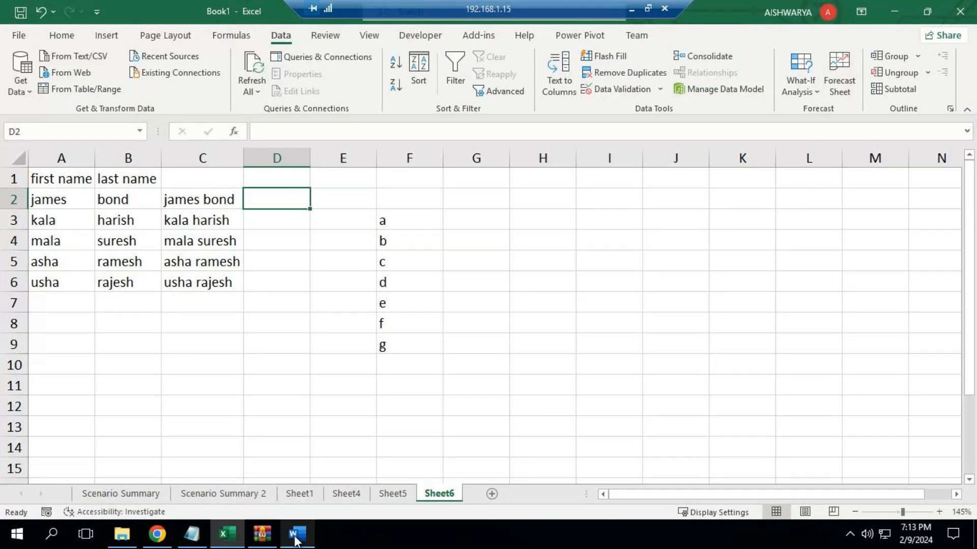
click(191, 534)
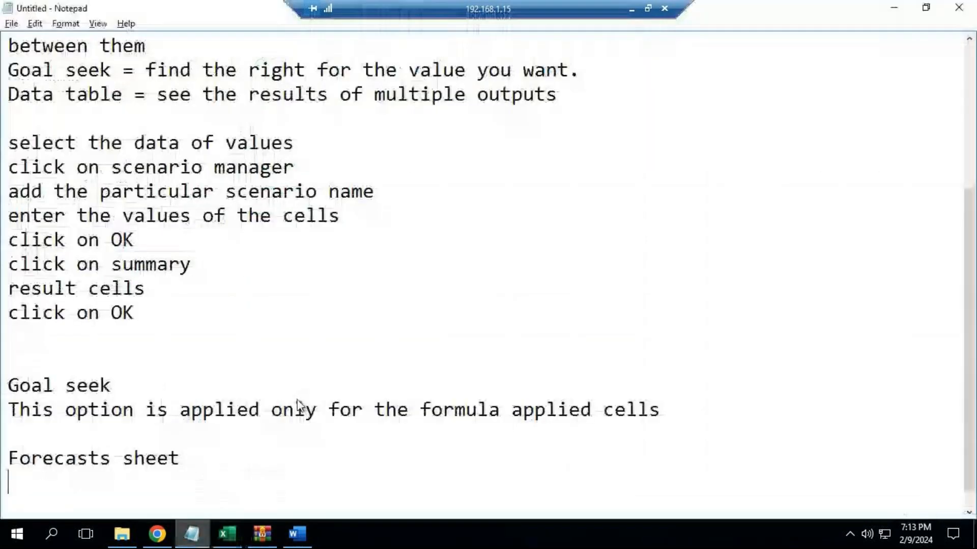
text(crw)
key(BackSpace)
text(eate )
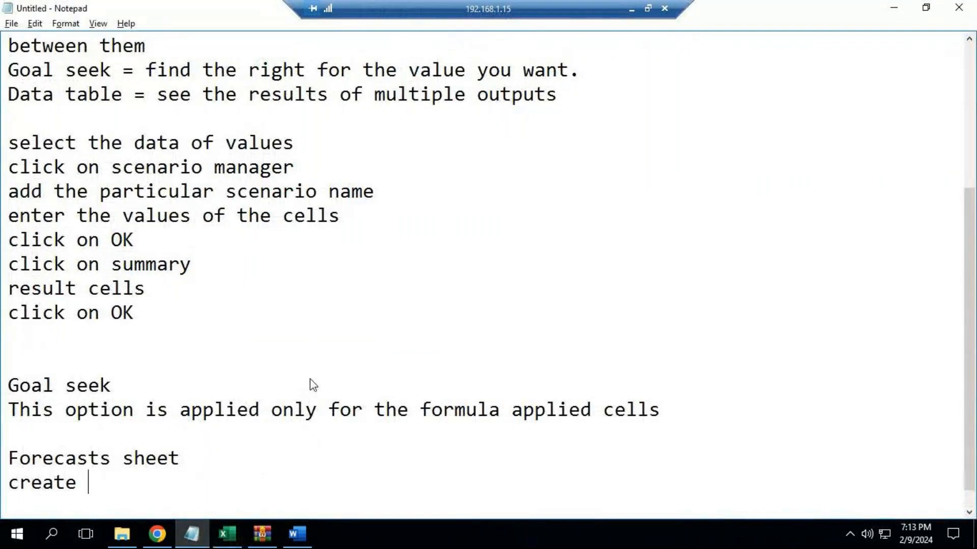
text(a new worksheet)
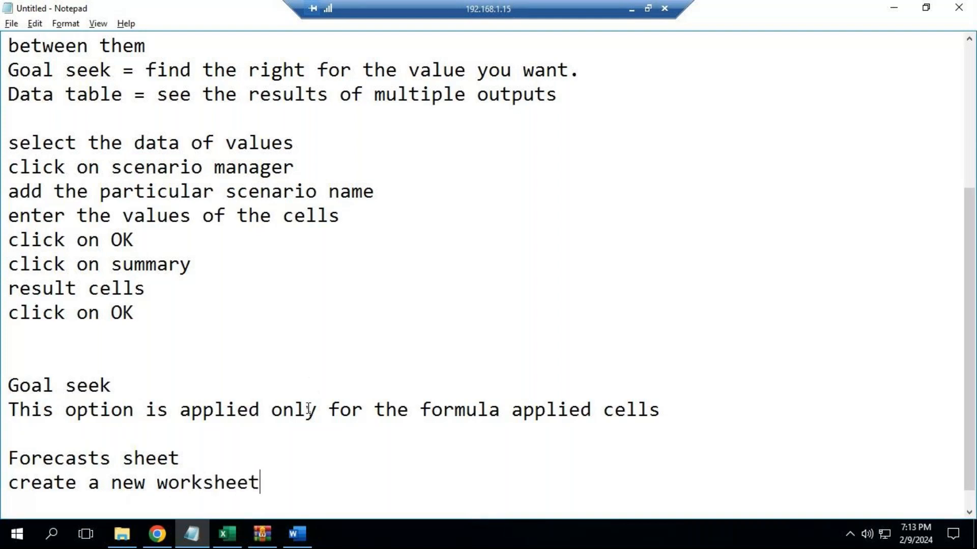
click(229, 535)
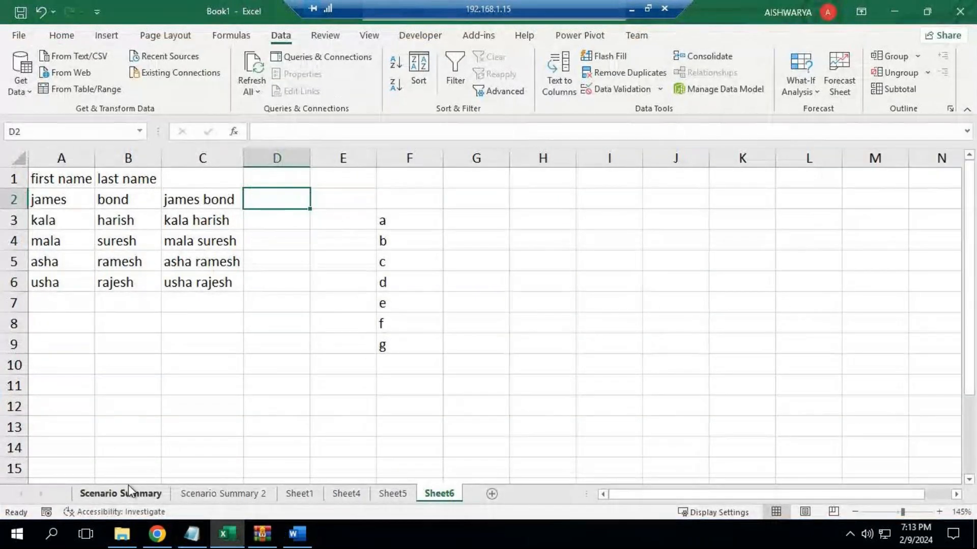
click(191, 534)
text(t)
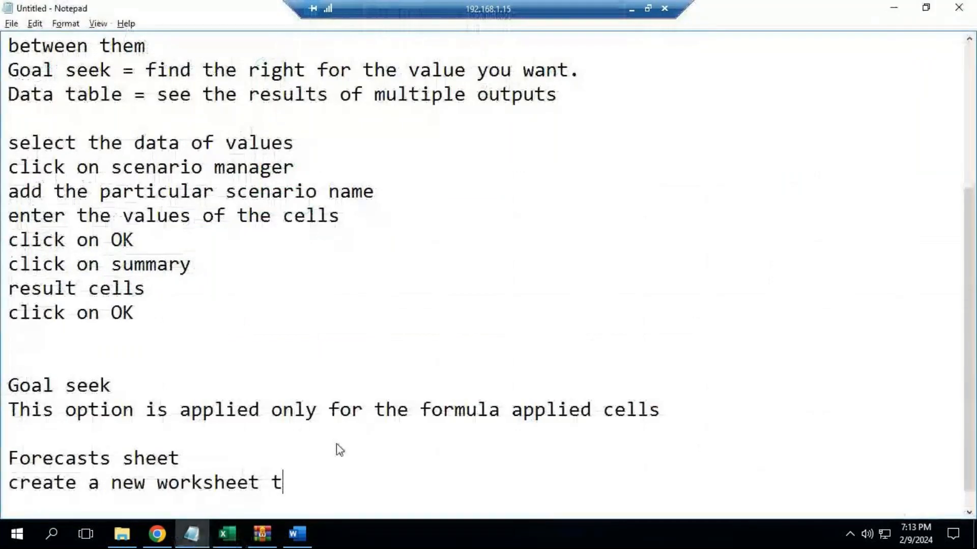
text(o predic)
key(BackSpace)
text(t data )
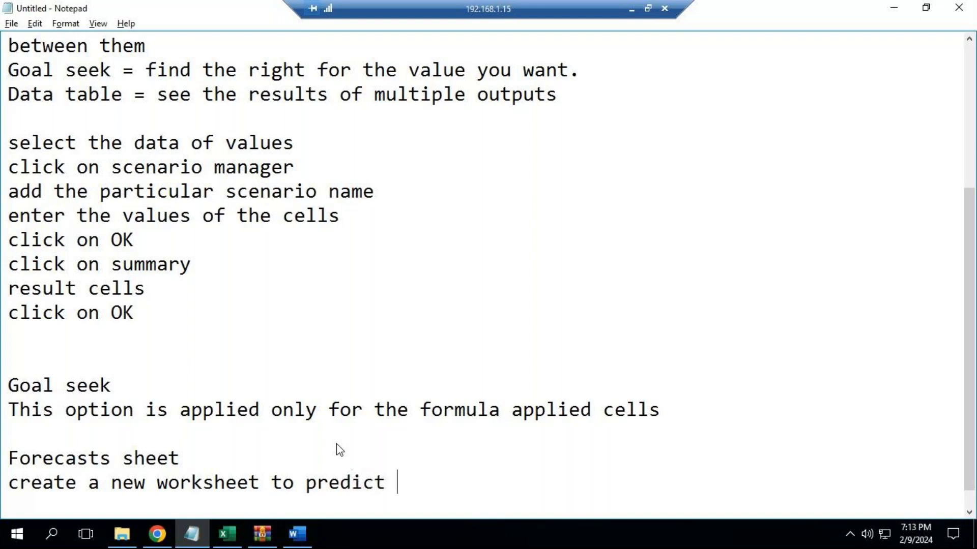
text(trends)
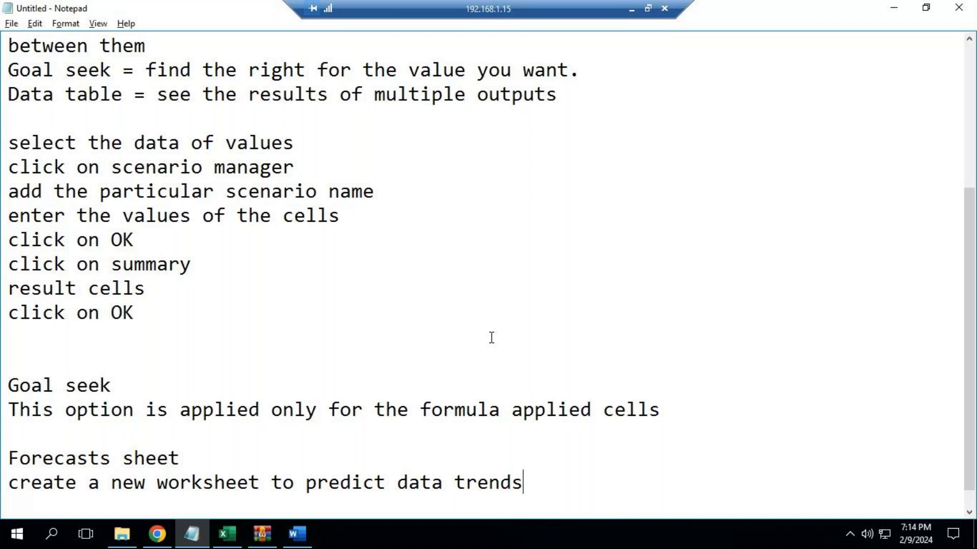
- Look at Excel's Review commands, then return to Notepad and add the heading "Review tab" below the Forecasts sheet note
click(225, 533)
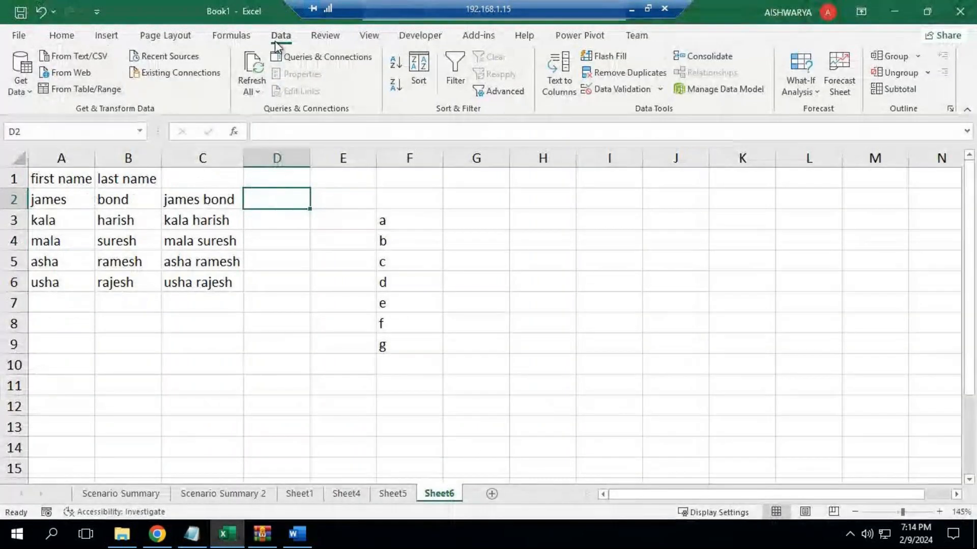
click(319, 37)
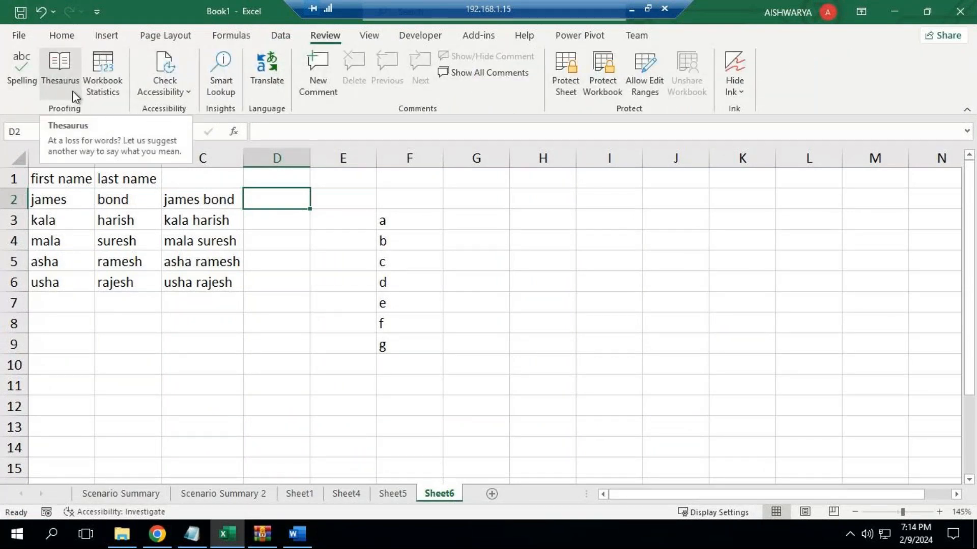
click(179, 542)
key(Return)
key(Return)
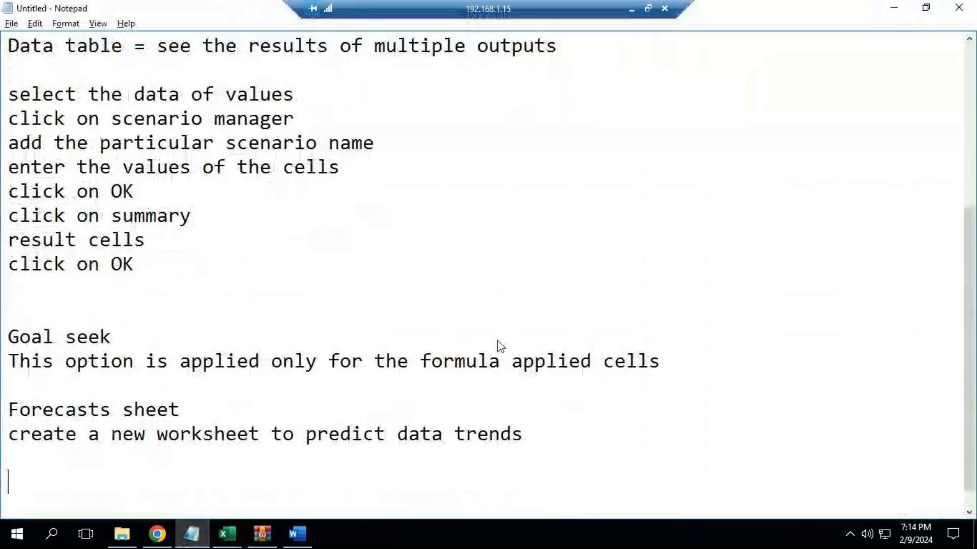
key(Return)
key(Return)
key(Return)
key(Return)
key(Return)
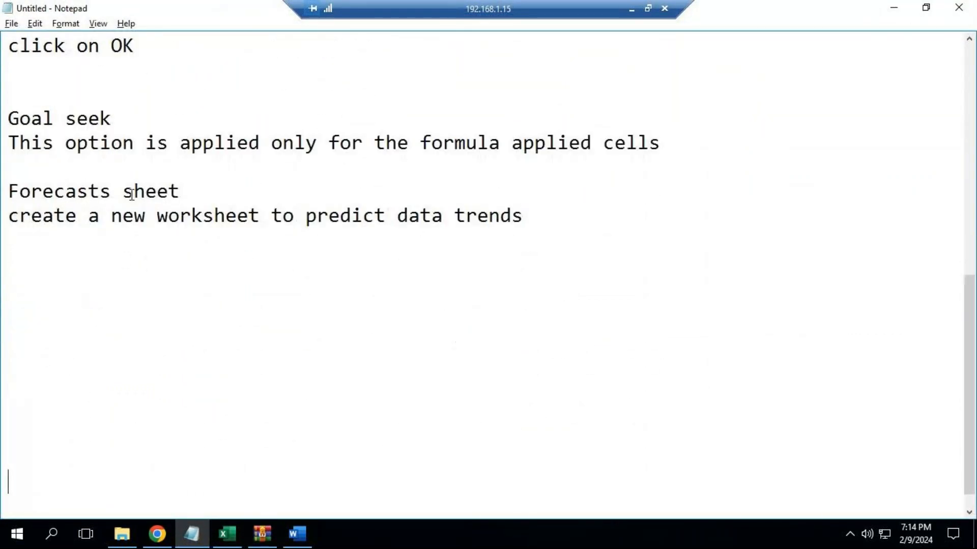
click(60, 262)
text(Review tab)
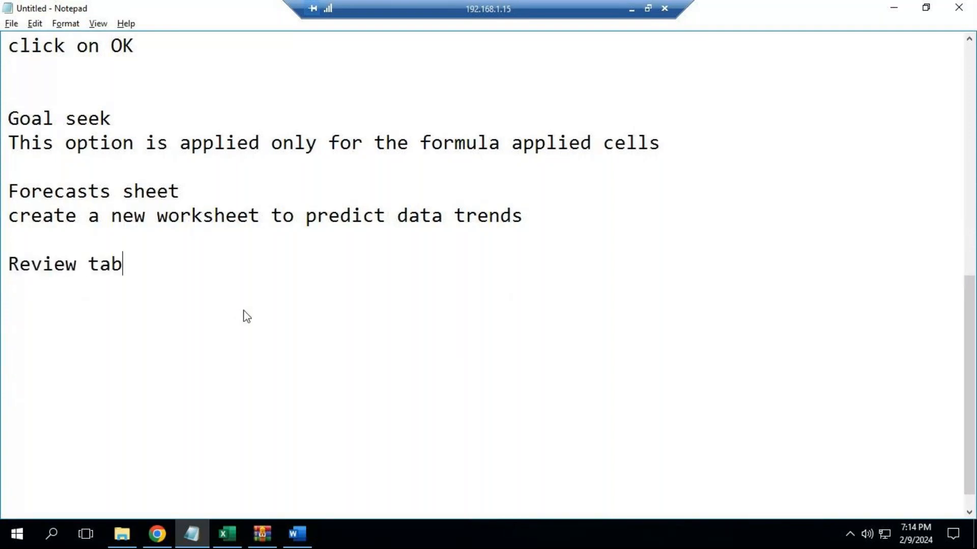
- Add the lines "spelling and grammer = F7" and "Thesaurus" under the Review tab heading
key(Return)
text(spelling a)
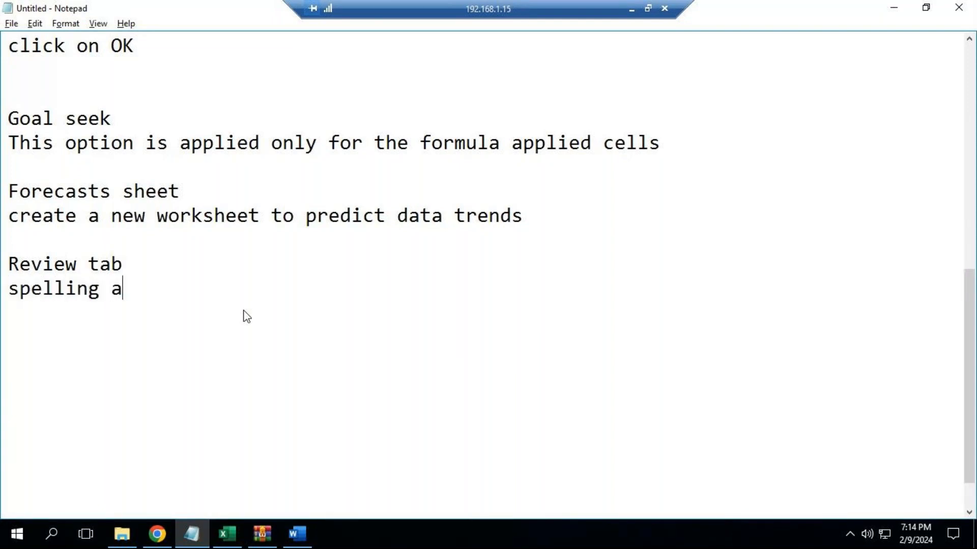
text(nd grammer = F7)
key(Return)
text(Thesaurus)
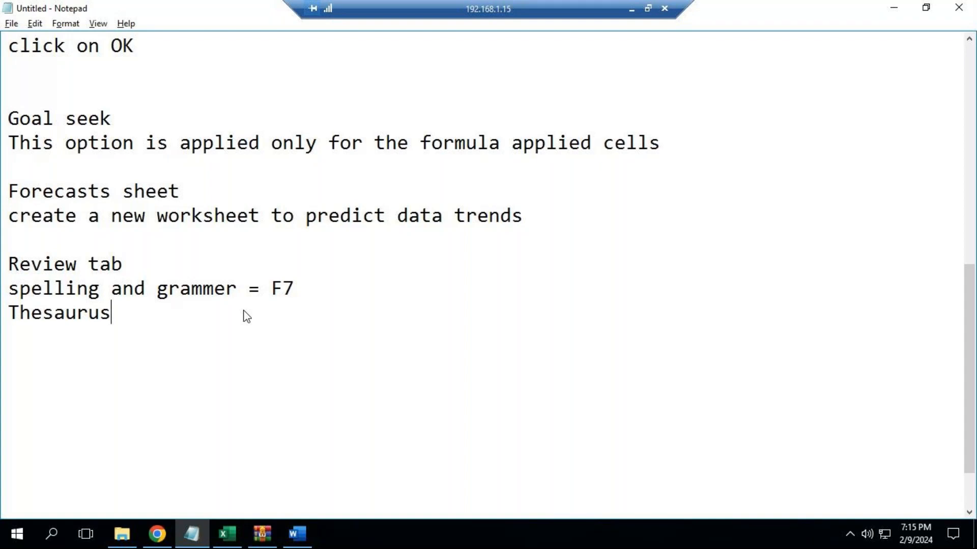
- Switch to the Excel workbook and add the comment "data is valid" to cell D2
key(alt+Tab)
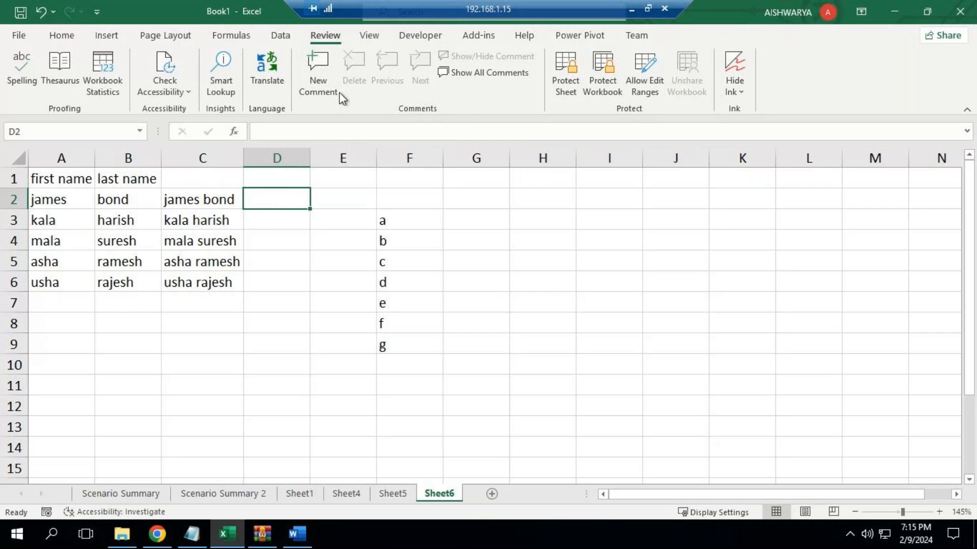
click(318, 78)
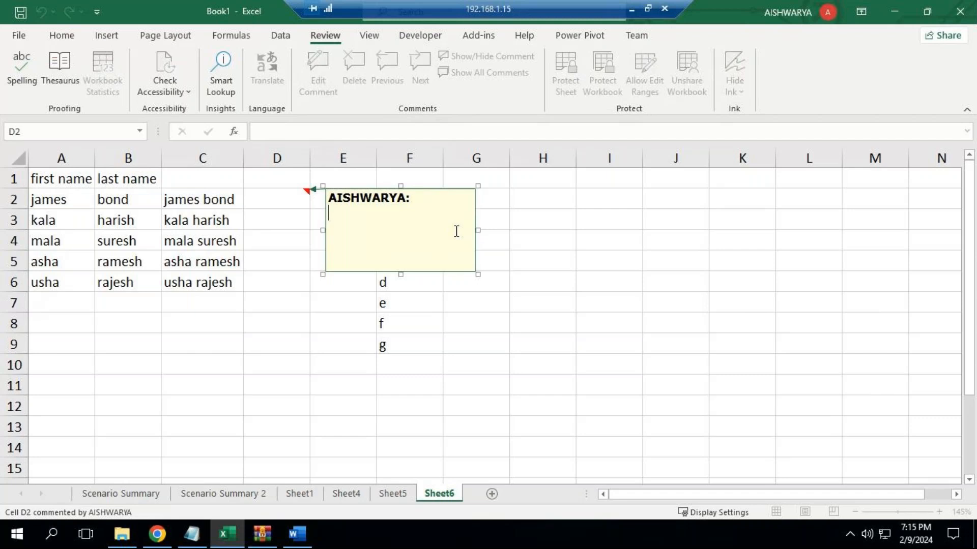
text(data is valid)
click(464, 365)
click(294, 198)
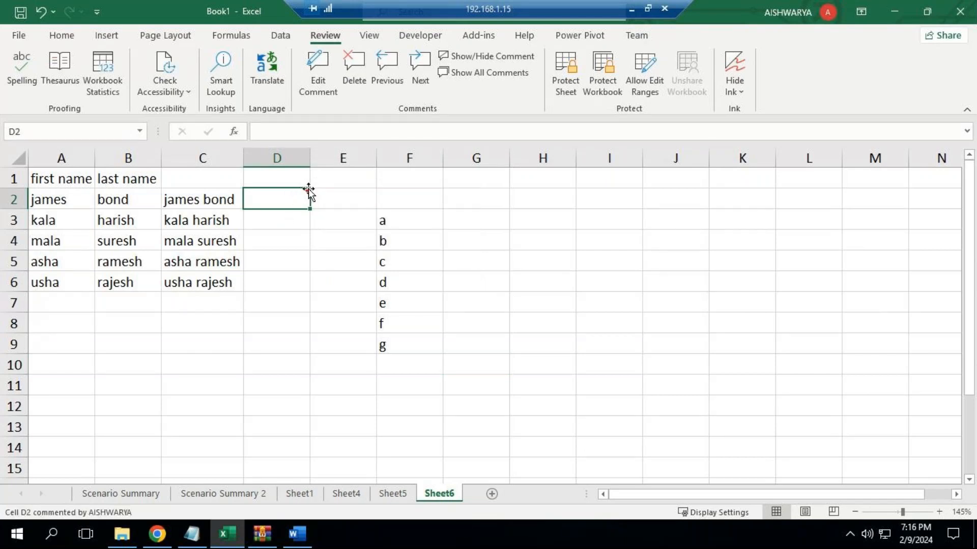
- View the comment on D2, then show all comments on the sheet and hide them again
mouse_move(289, 196)
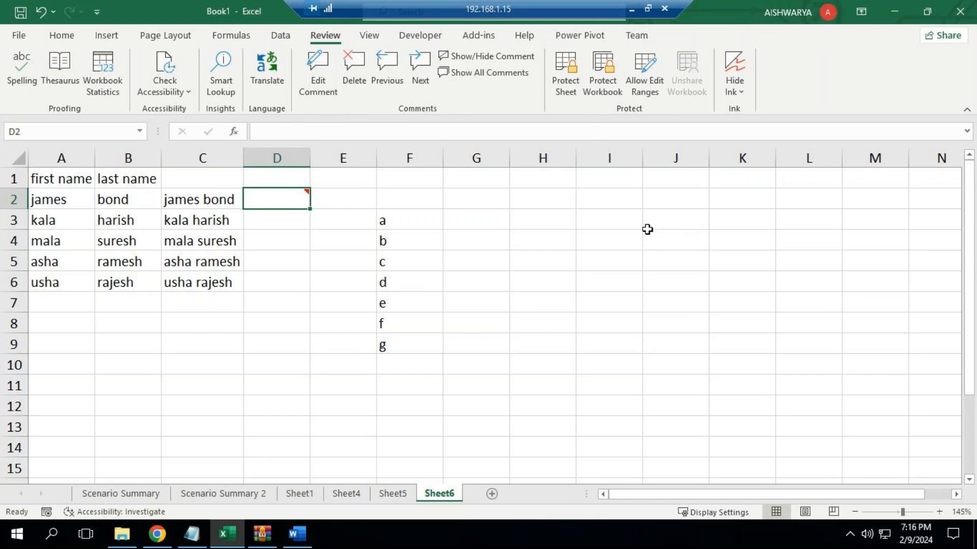
click(478, 74)
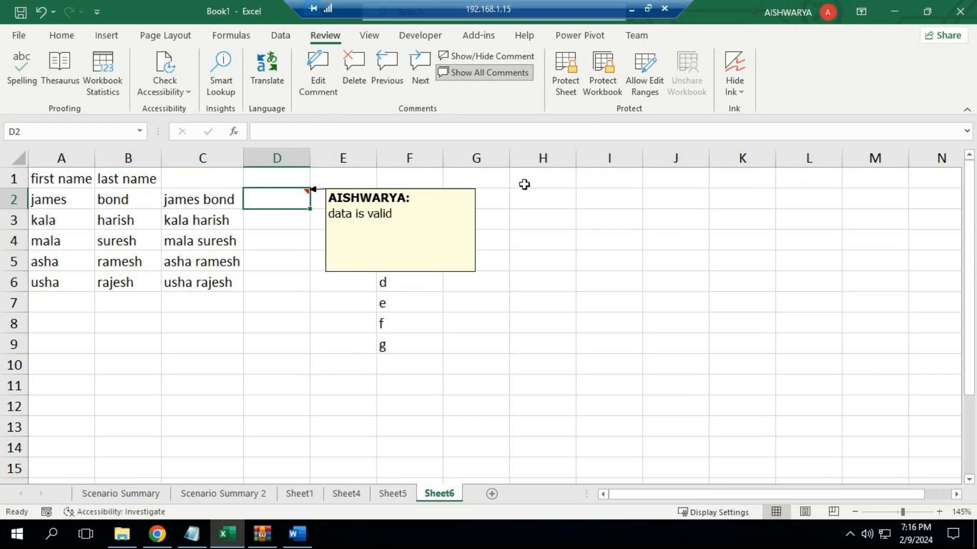
click(506, 75)
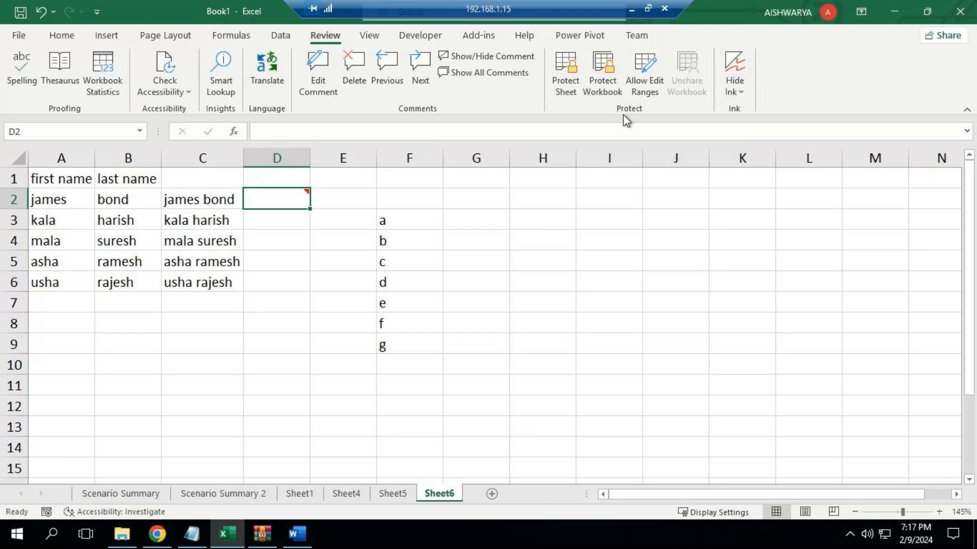
- Examine the Protect Workbook options in the workbook's Info page and return to the sheet
click(28, 37)
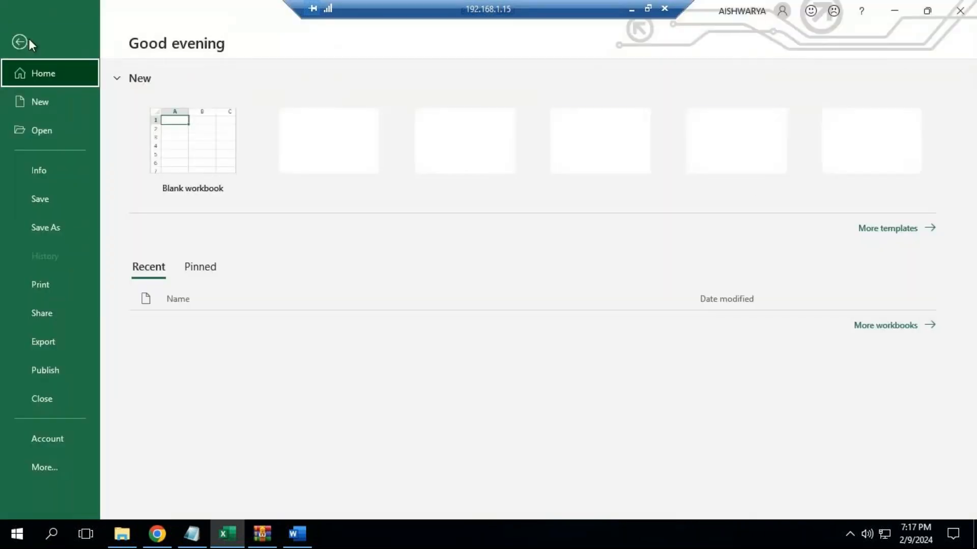
click(54, 171)
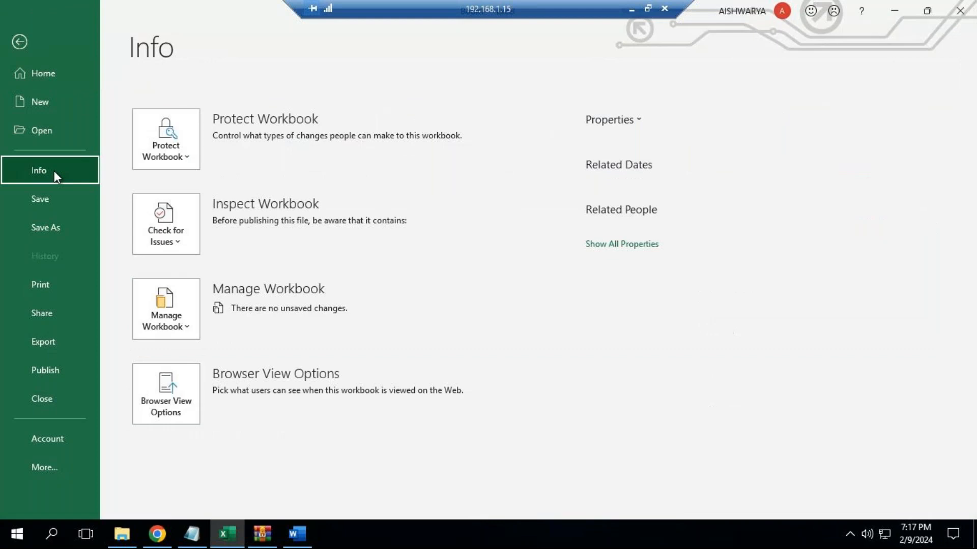
click(154, 158)
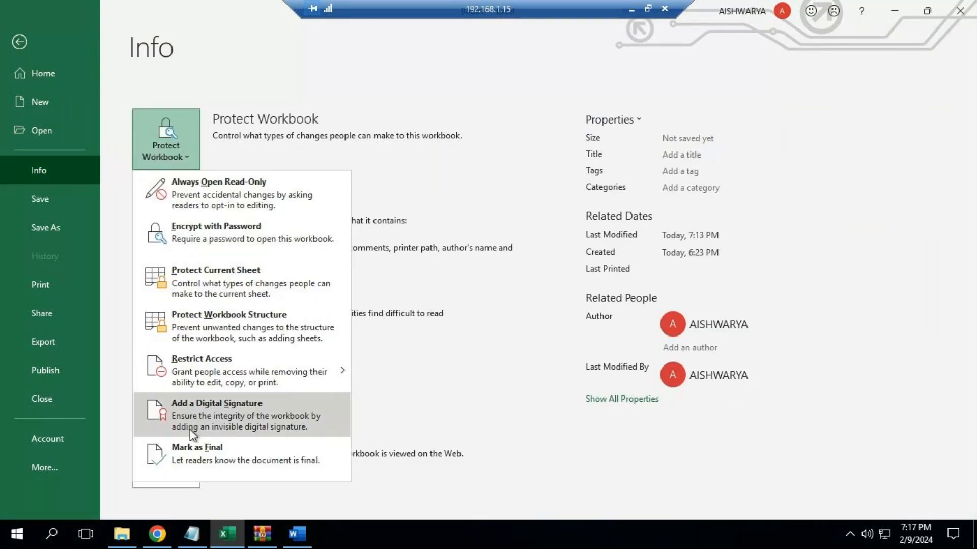
click(19, 39)
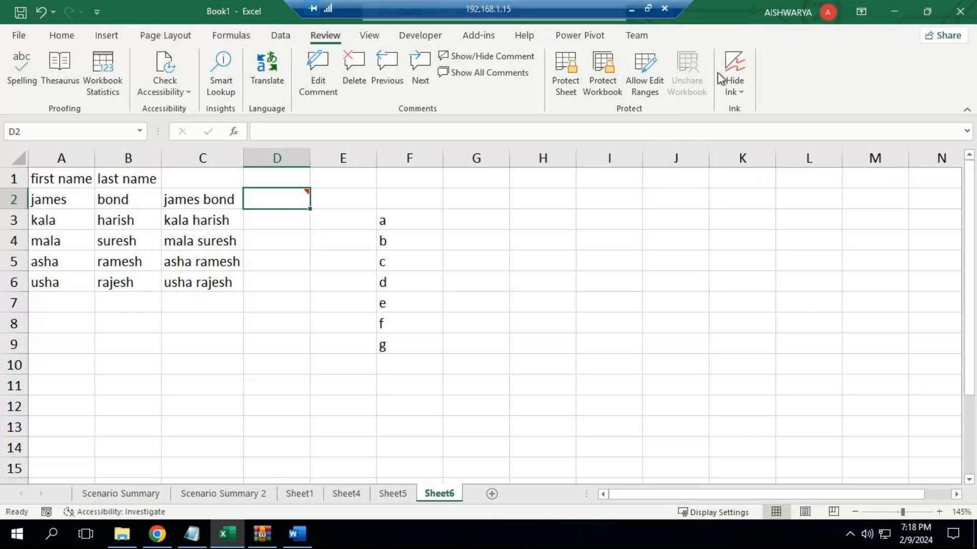
- View Sheet6 in Page Layout view and return it to Normal view
click(371, 37)
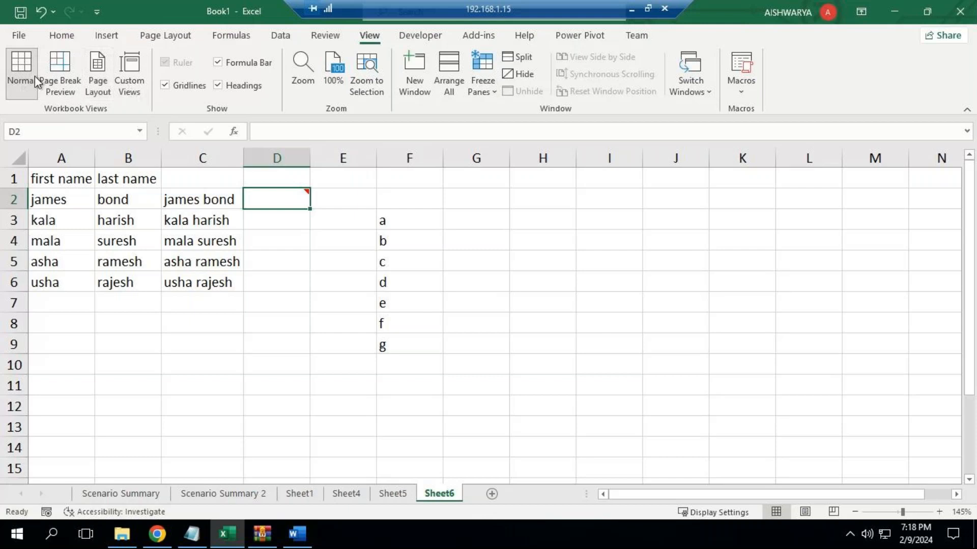
click(97, 72)
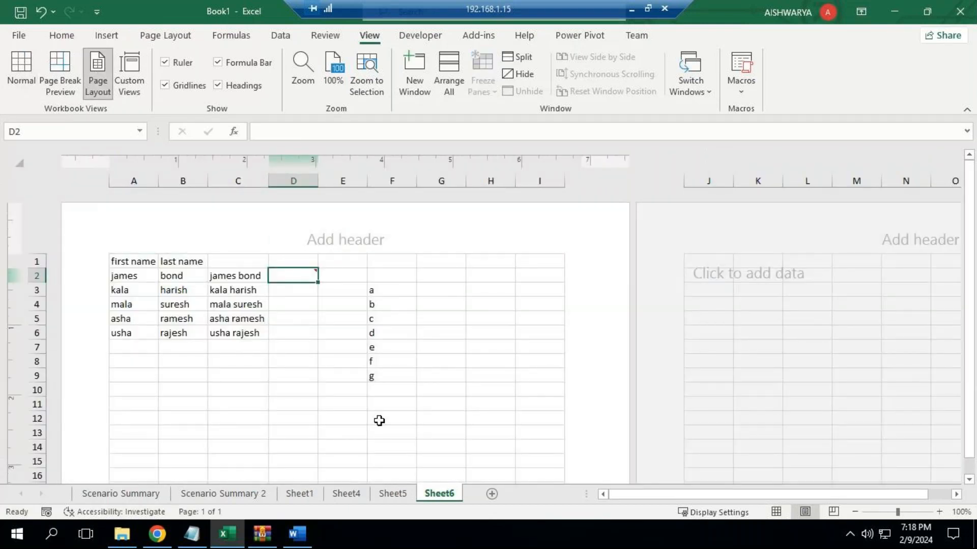
click(23, 94)
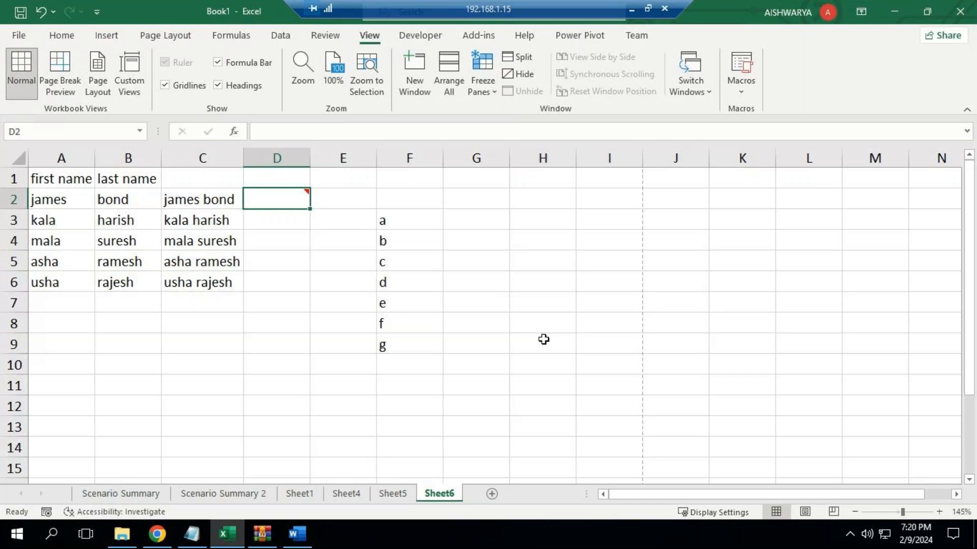
- Switch to the Notepad notes and add the heading "View tab" with the line "types of views" below the Thesaurus note
click(189, 540)
key(Return)
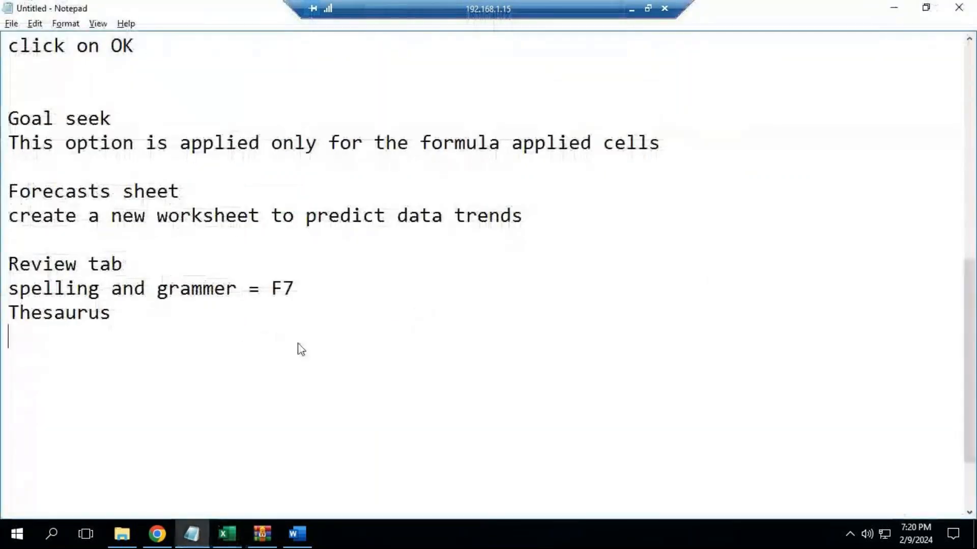
text(View tab)
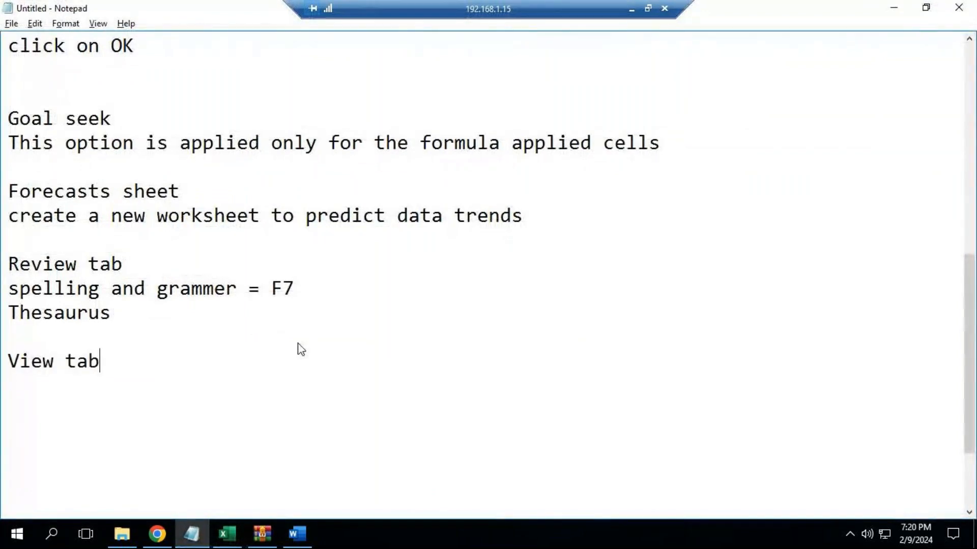
key(Return)
text(typ)
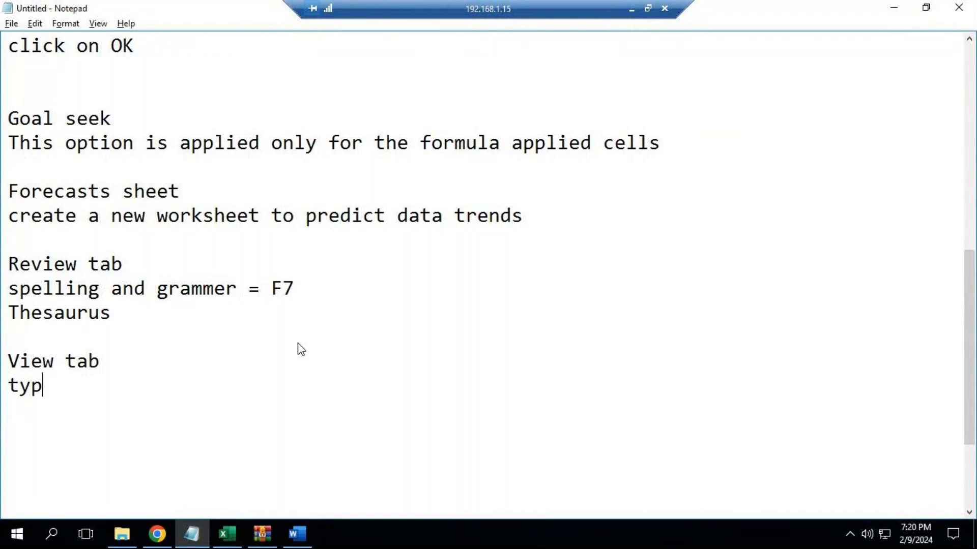
text(es of v)
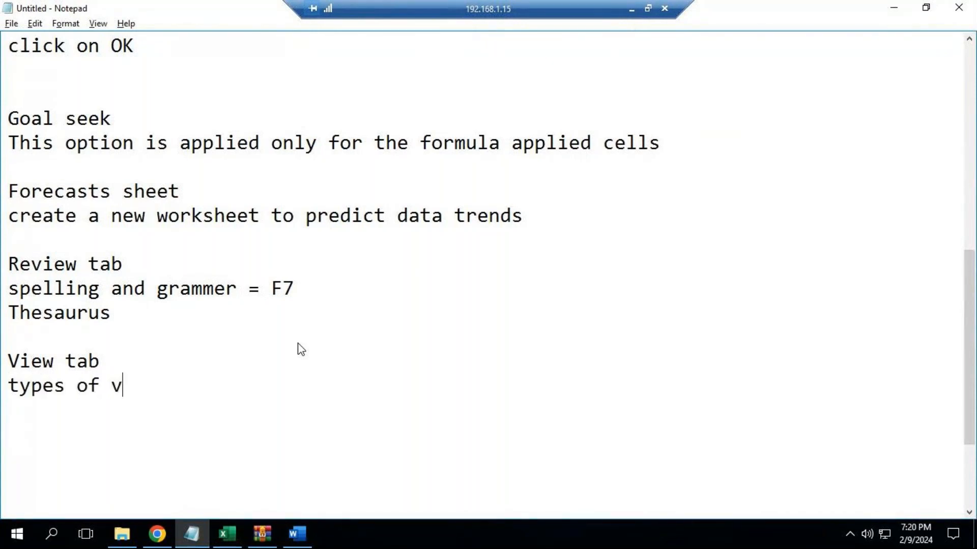
text(iews)
- List "1) Normal view" and "2) Page break preview" under "types of views" in the notes
key(Return)
text(1) Normal view)
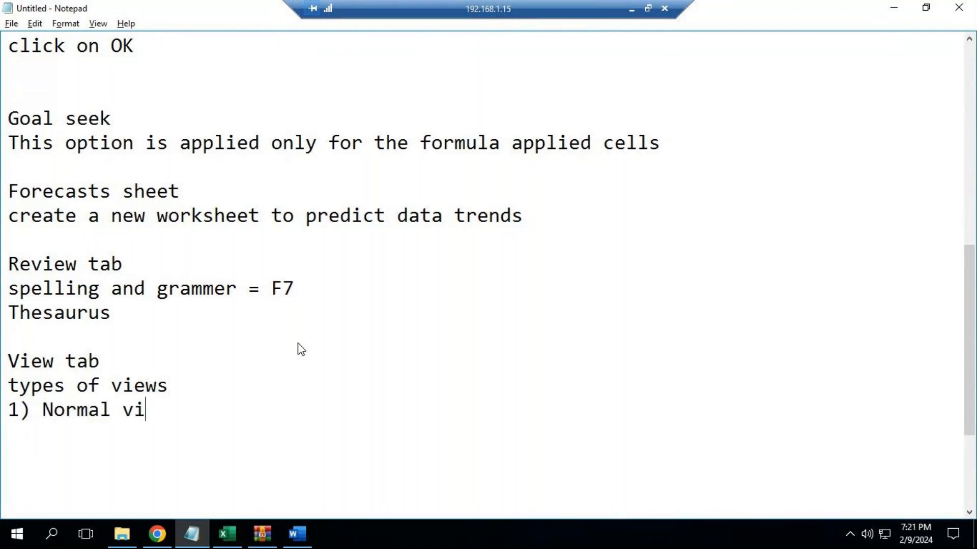
key(Return)
text(2))
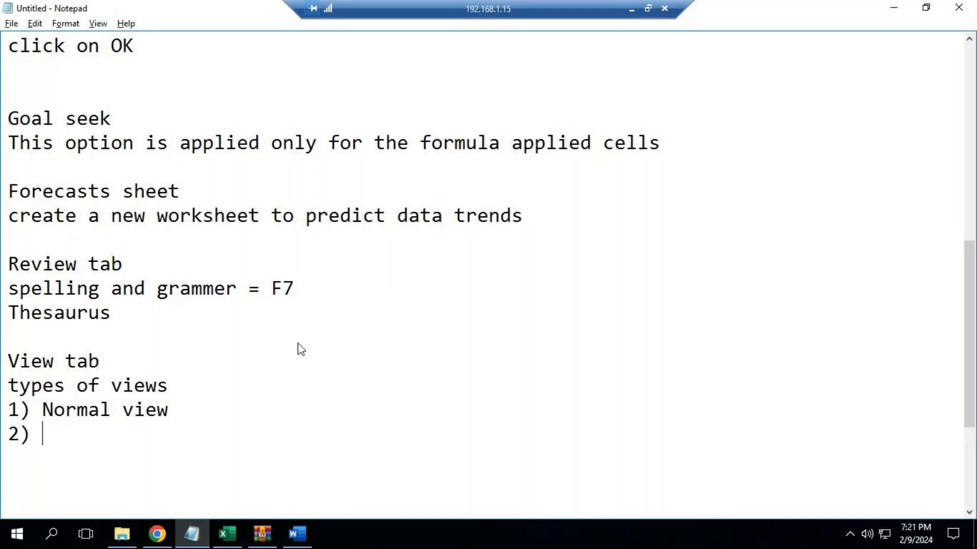
key(alt+Tab)
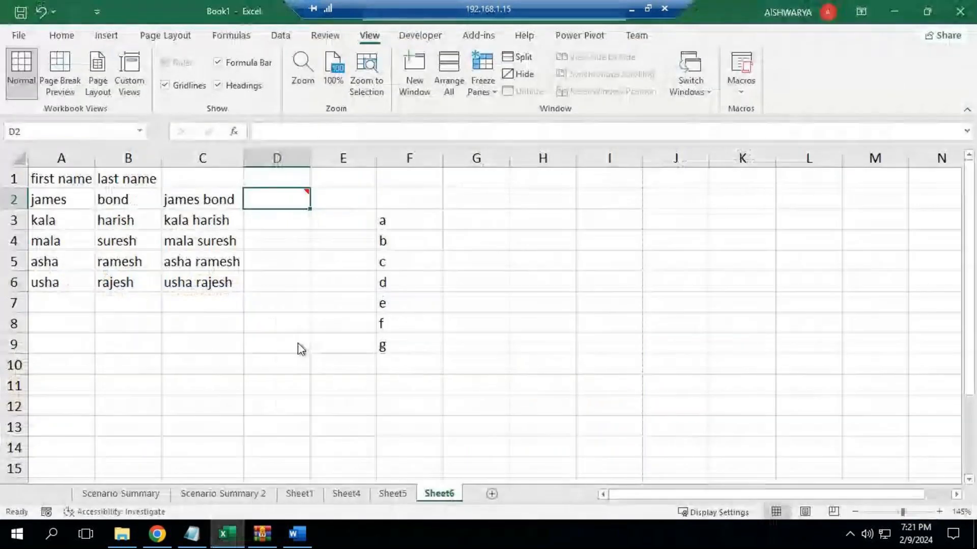
key(alt+Tab)
text(Pa)
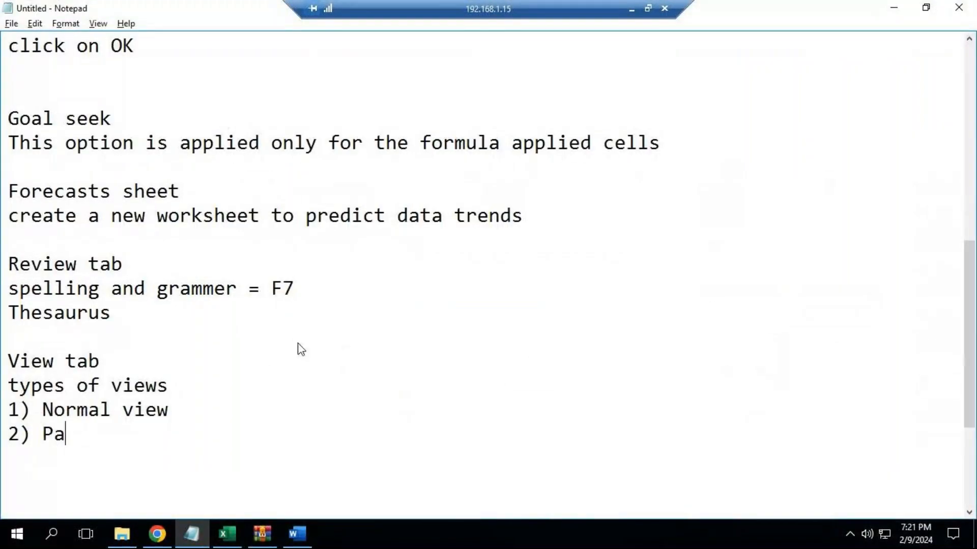
text(ge bre)
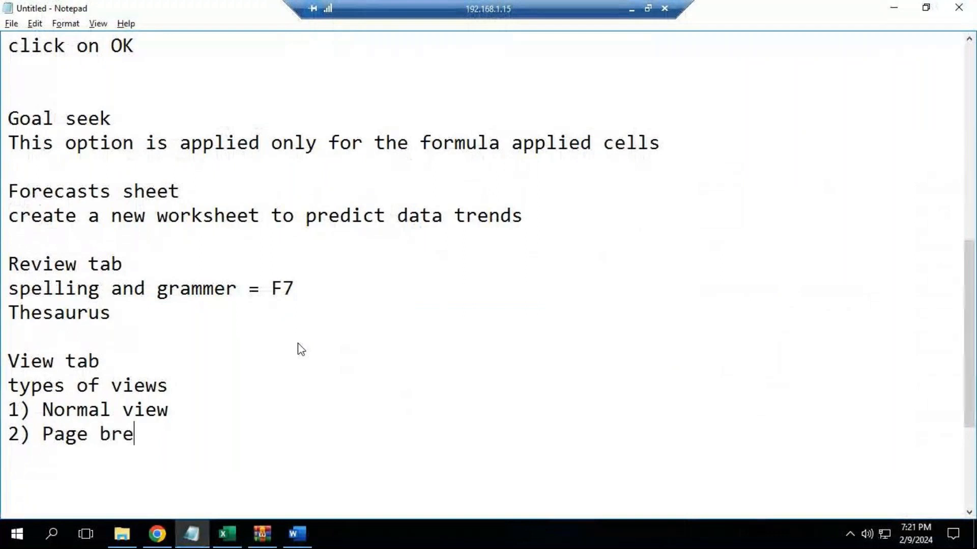
text(ak pre)
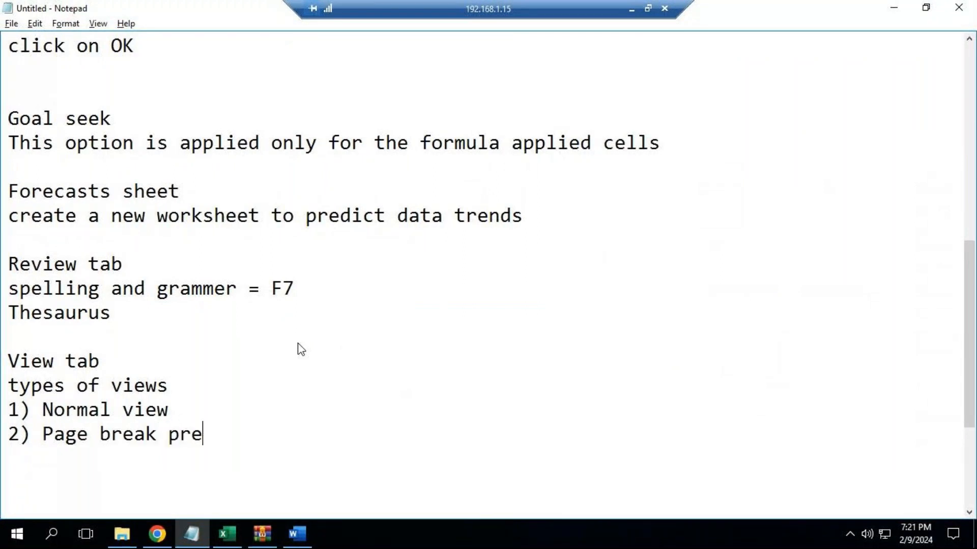
text(view)
key(Return)
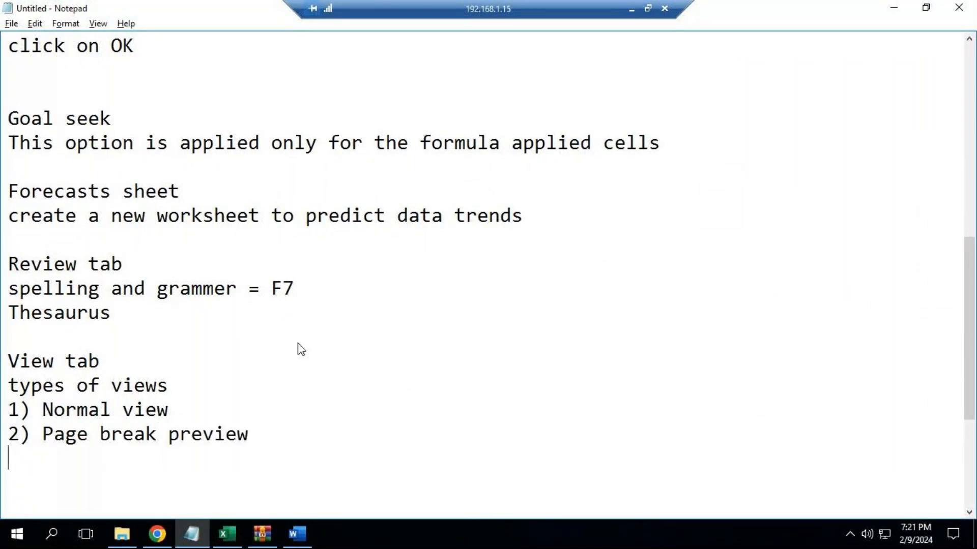
- Continue the list of views in the notes with "3) Pagelayout view" and "4) Custom views"
text(3))
key(alt+Tab)
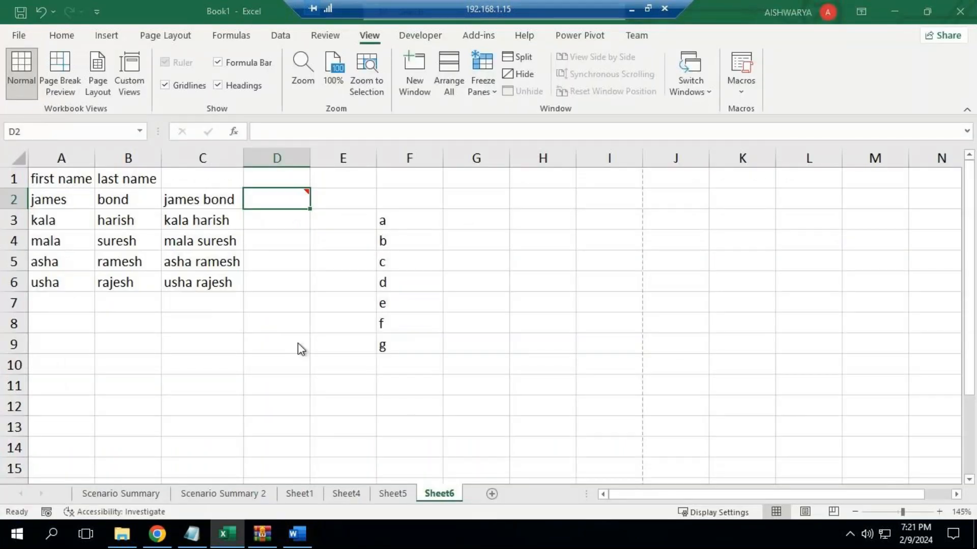
key(alt+Tab)
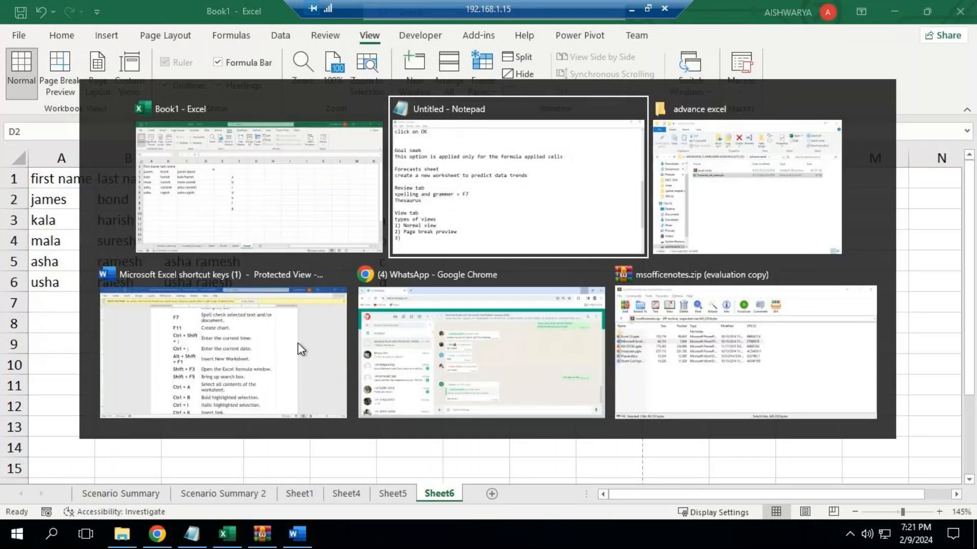
key(alt+Tab)
text(Pagelayout)
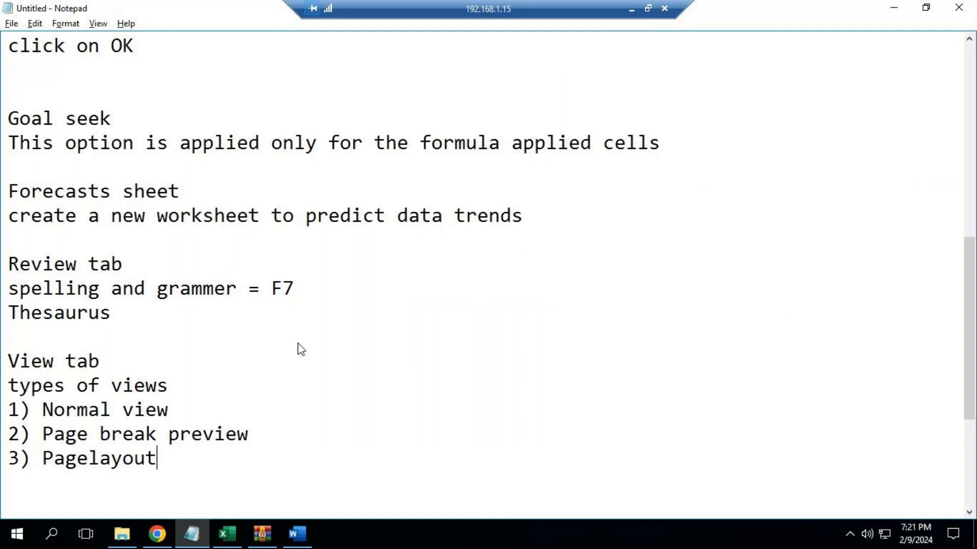
text( view)
key(Return)
text(4))
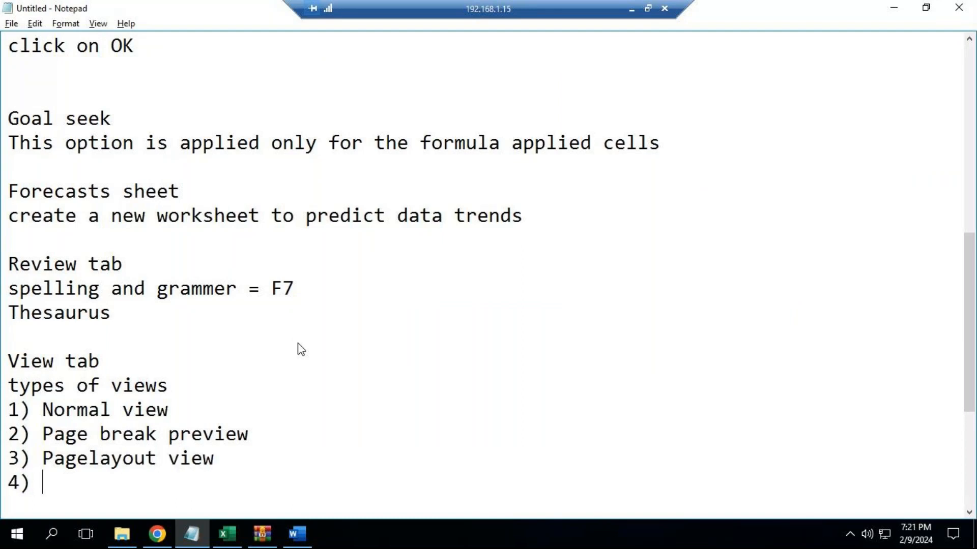
key(alt+Tab)
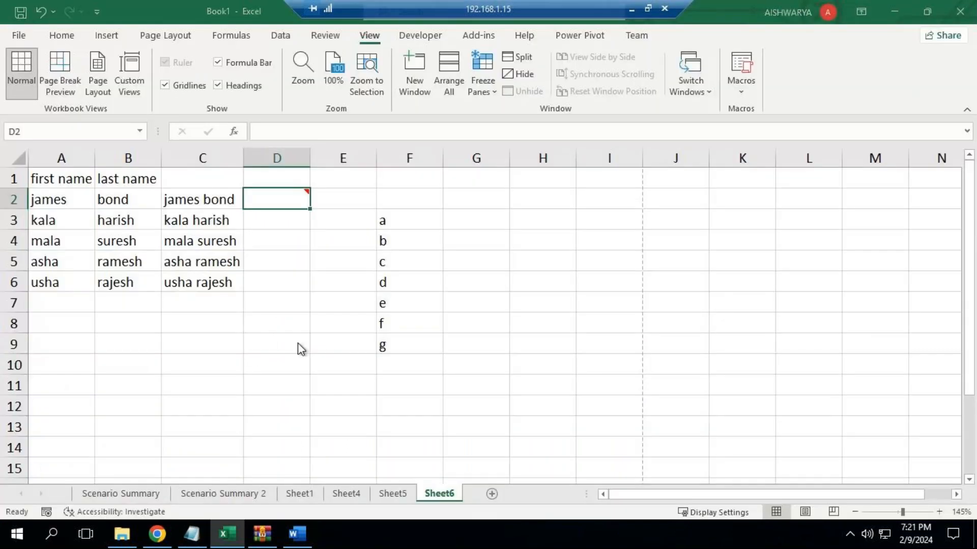
key(alt+Tab)
text(Cu)
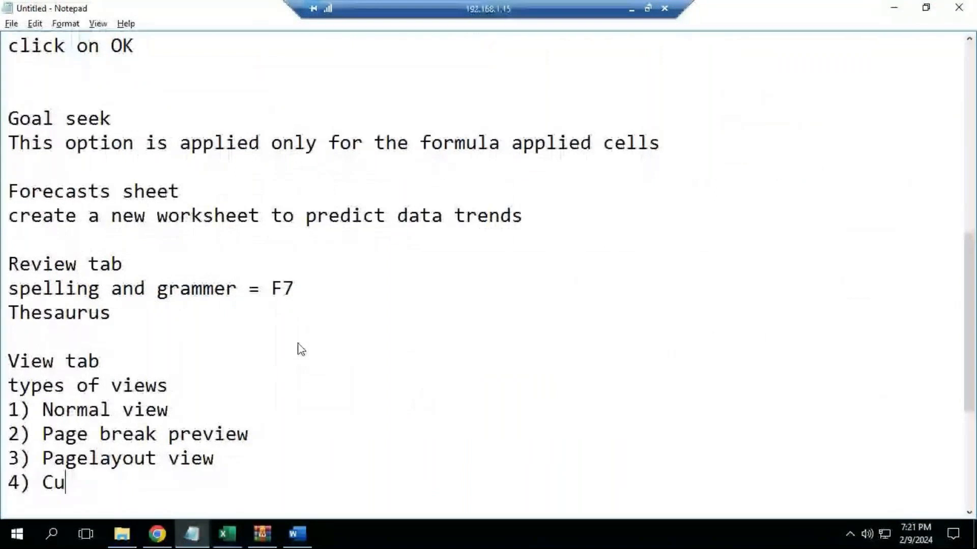
text(stom vie)
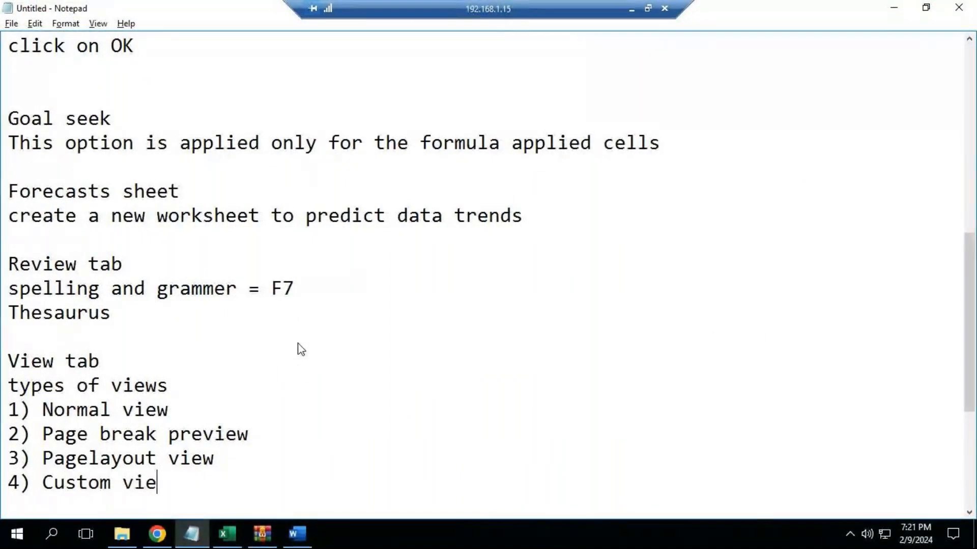
text(ws)
- Save the notes as a text document named 9-2 in the MCC 2024 folder
scroll(216, 388, down, 4)
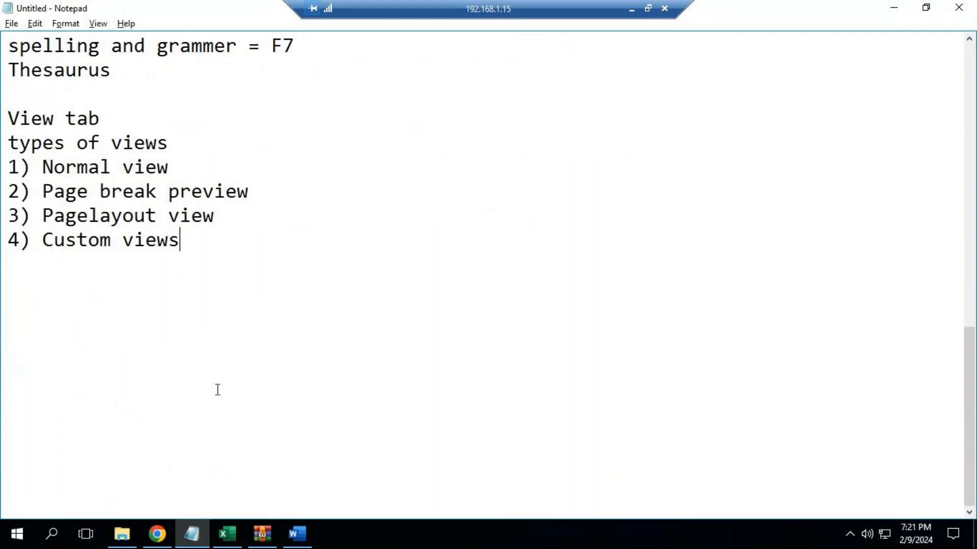
scroll(217, 390, up, 1)
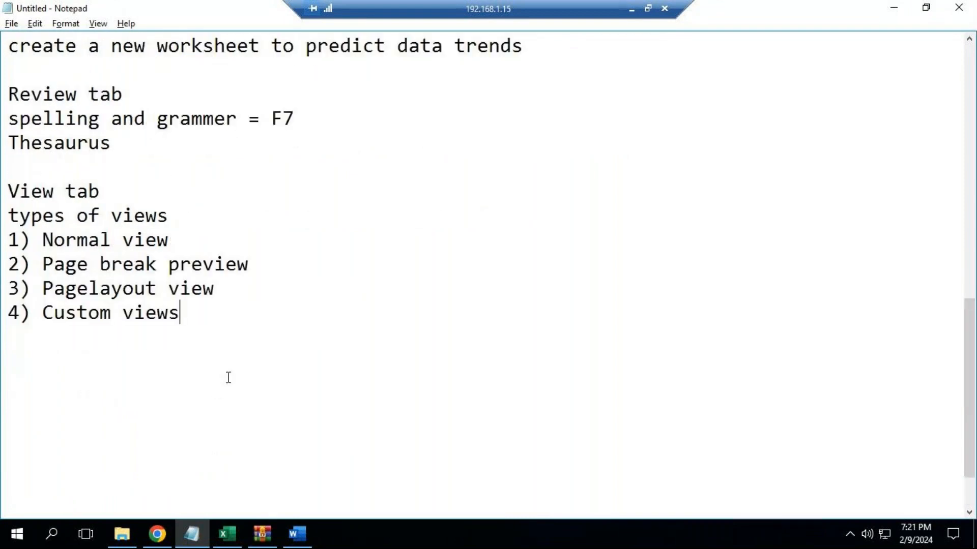
key(ctrl+s)
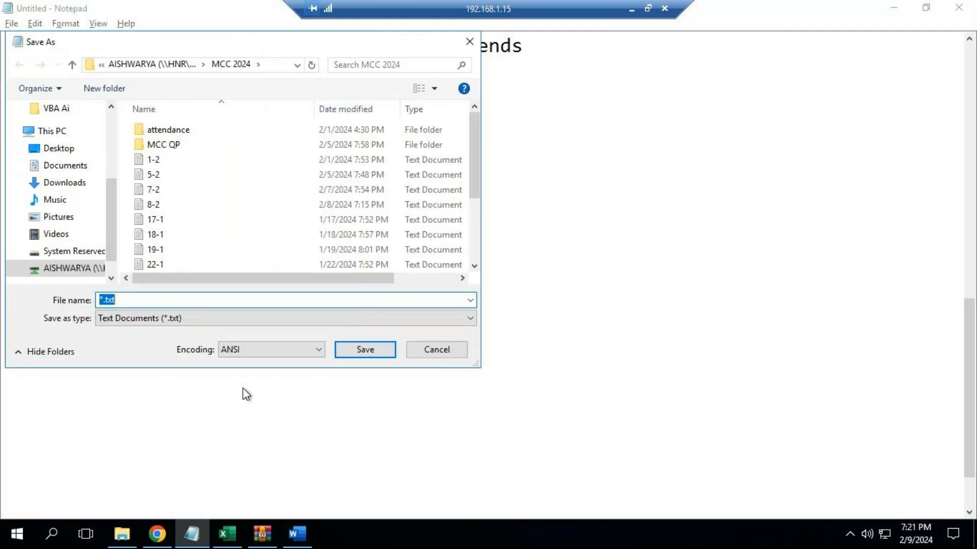
text(9-2)
key(Return)
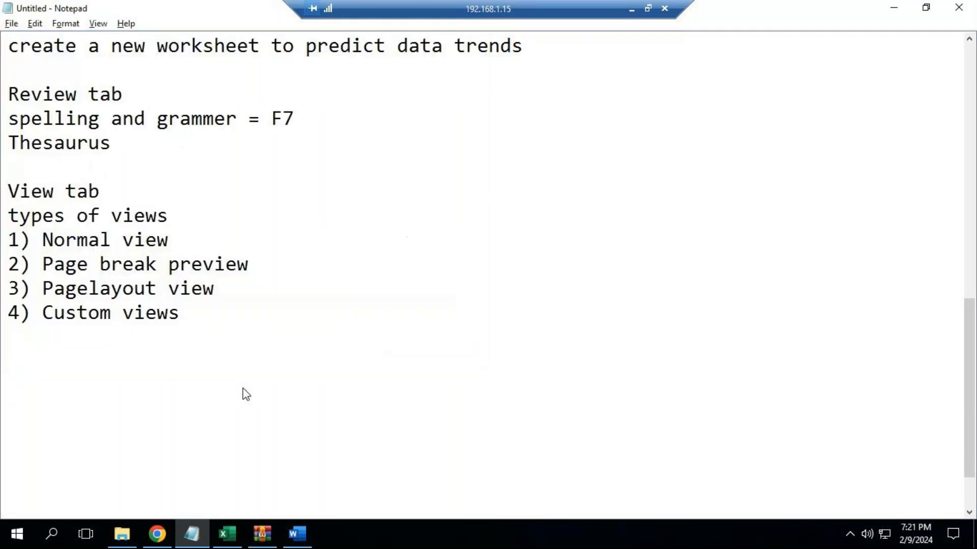
- Switch to the Excel workbook, view Sheet6 in Page Break Preview and return it to Normal view
click(227, 534)
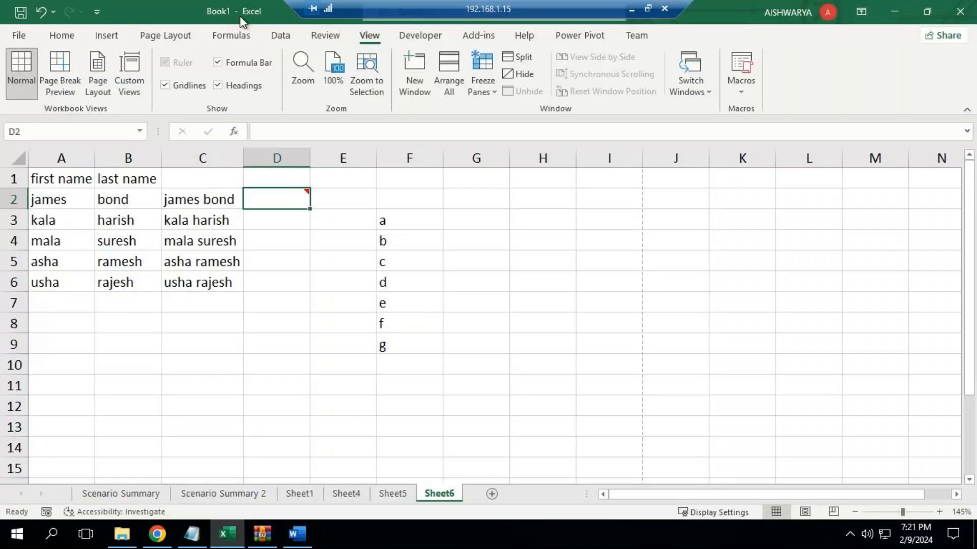
click(70, 75)
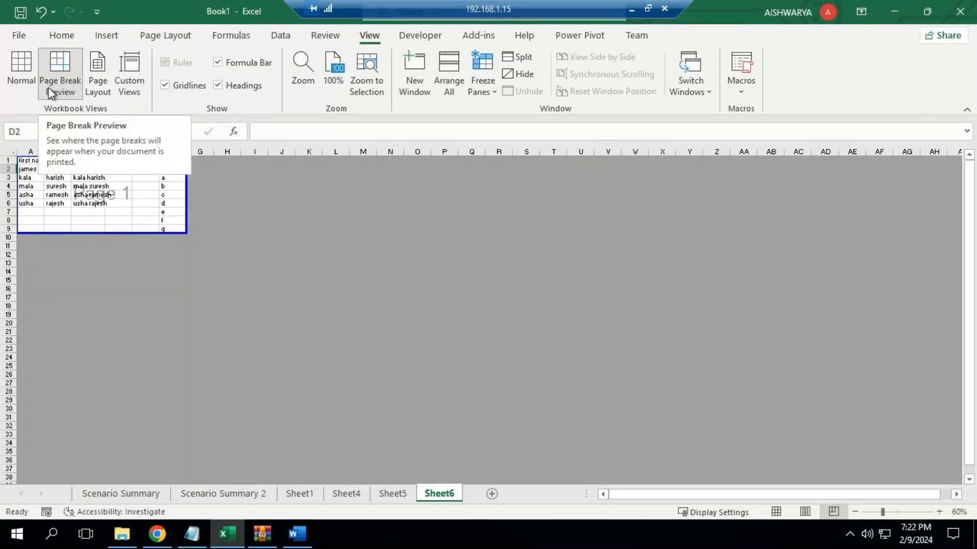
click(23, 81)
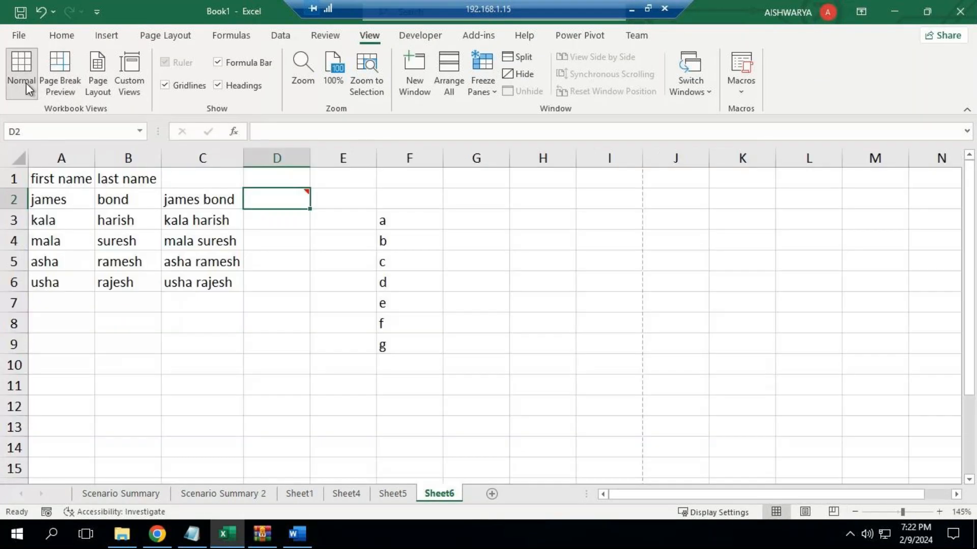
- Show Sheet6 in Page Layout view and add "nict" as the centre header
click(96, 77)
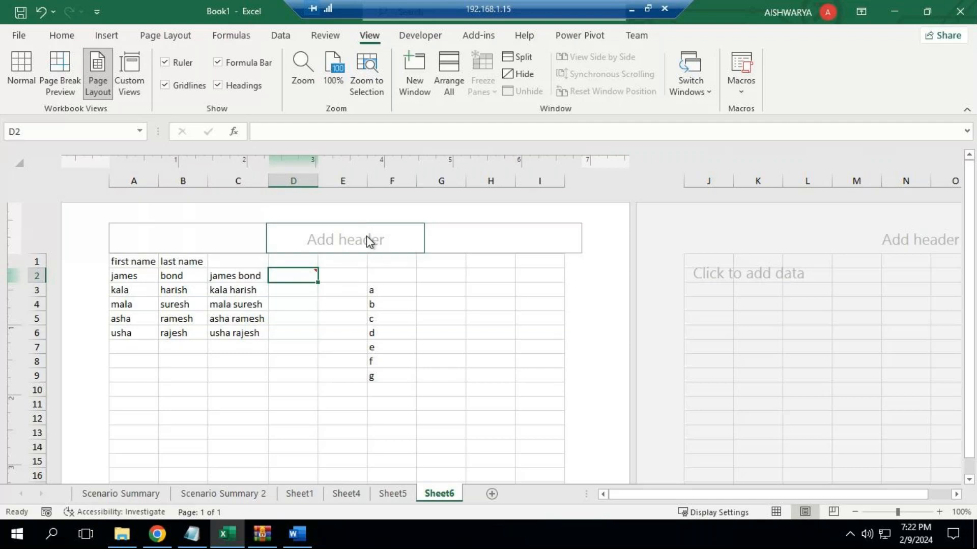
click(358, 249)
text(n)
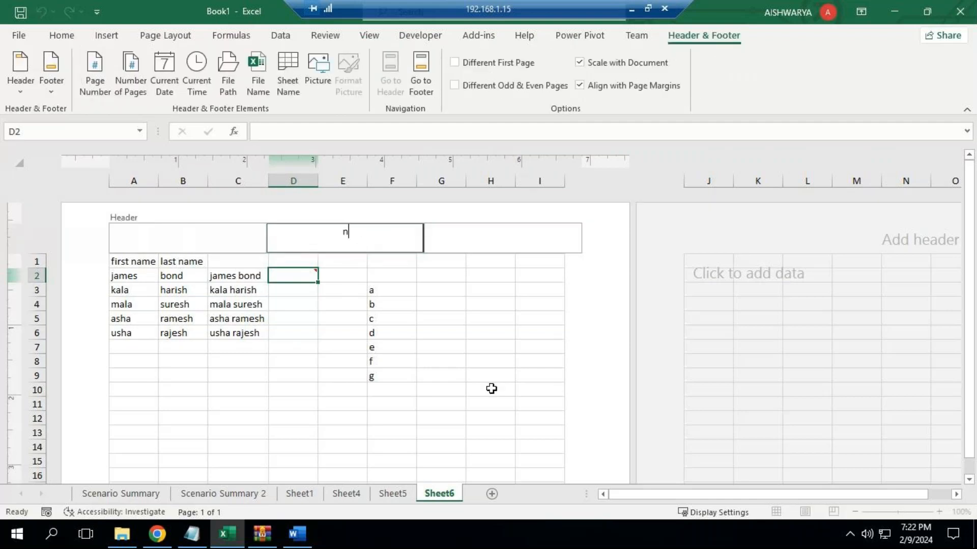
text(ict)
click(307, 403)
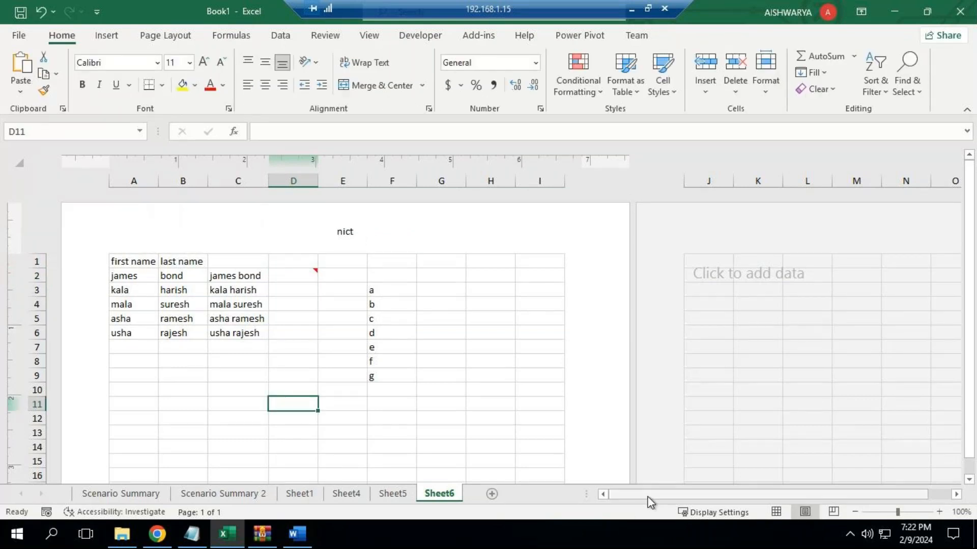
- Examine the header on the adjacent page and the footer area below row 50, then return Sheet6 to Normal view
drag(670, 493, 722, 491)
click(753, 405)
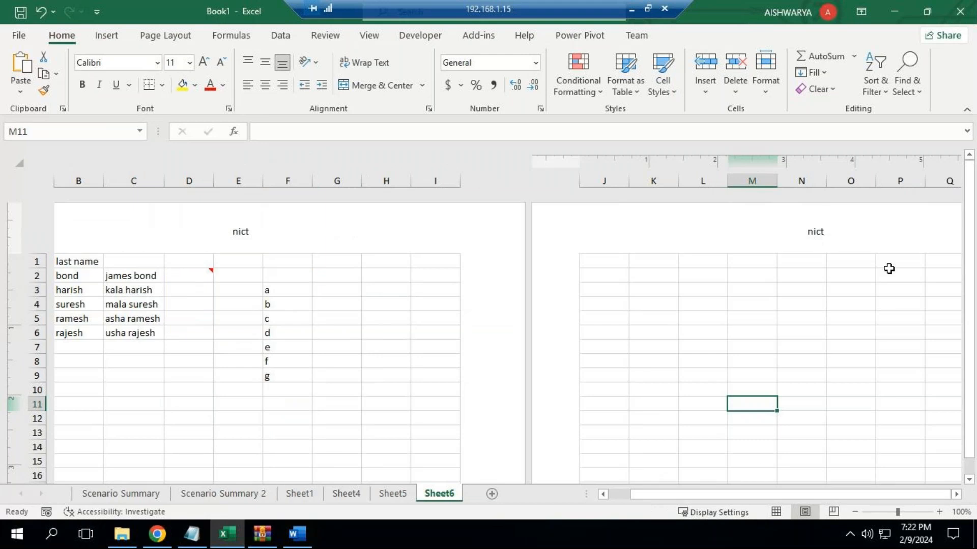
click(186, 346)
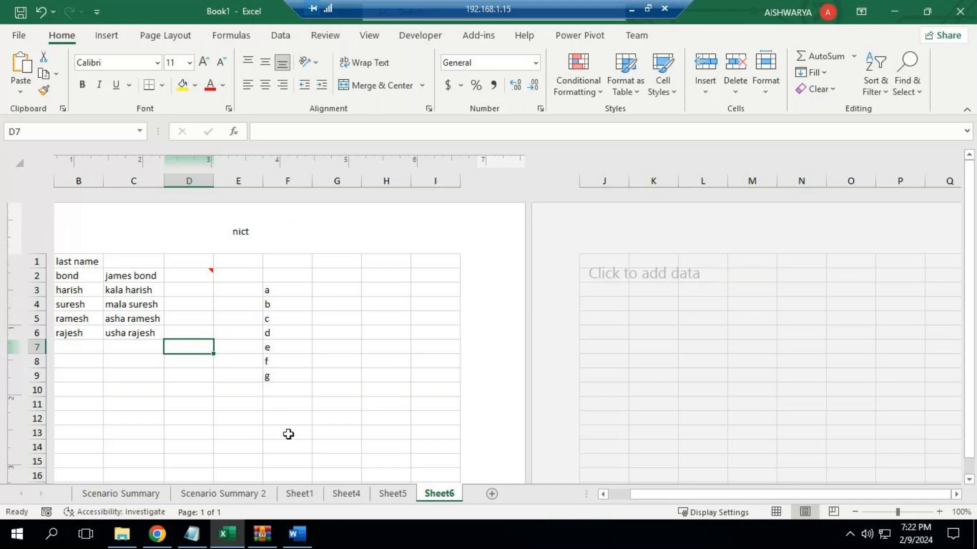
scroll(288, 434, down, 15)
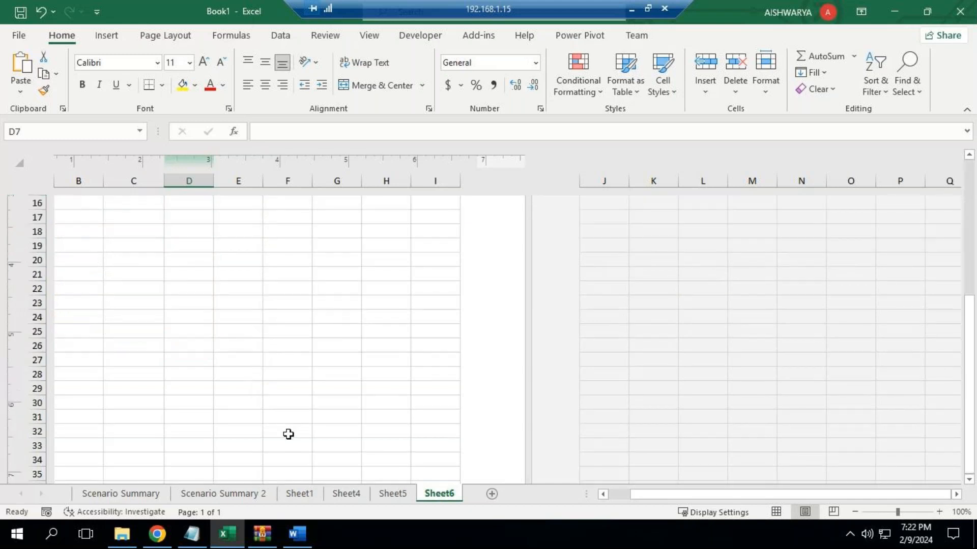
scroll(288, 437, down, 1)
scroll(288, 435, up, 2)
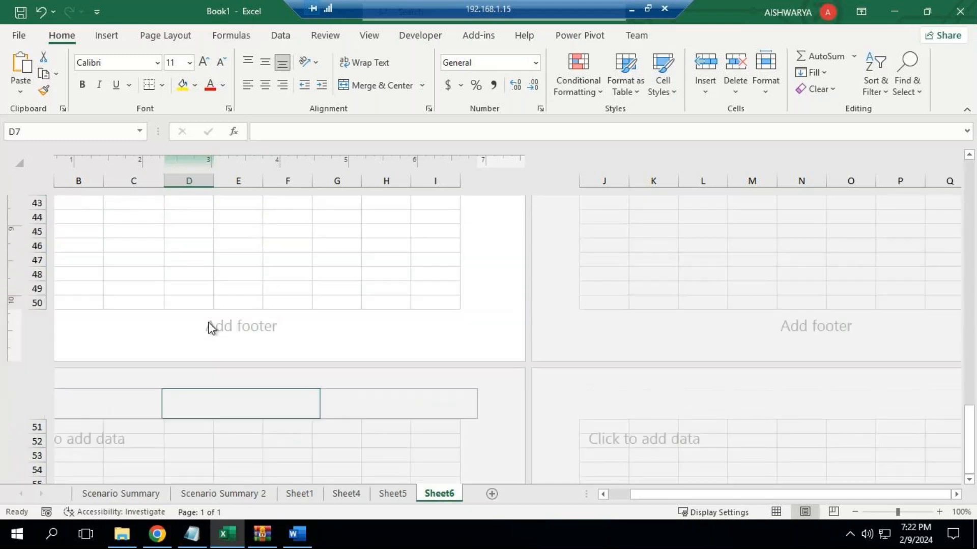
scroll(277, 425, up, 13)
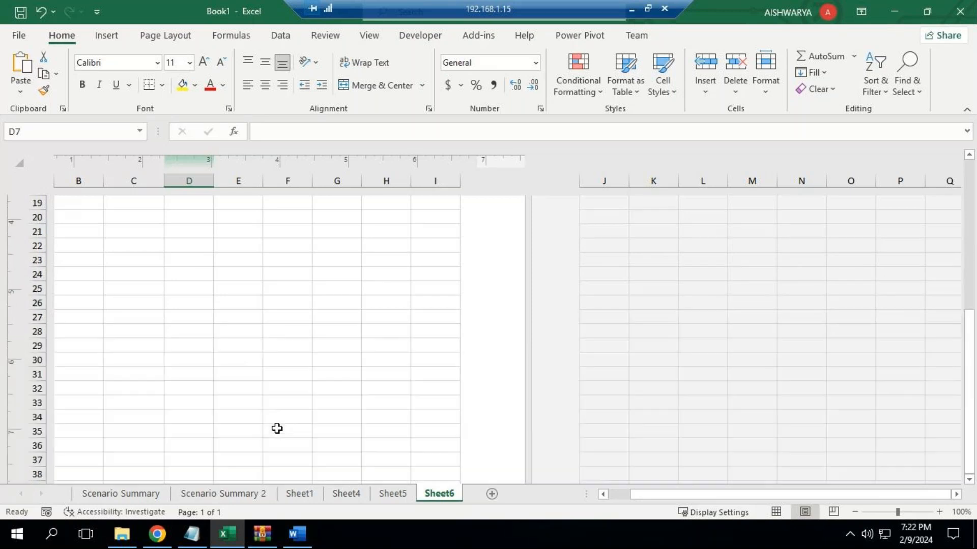
scroll(288, 423, up, 2)
drag(654, 496, 551, 499)
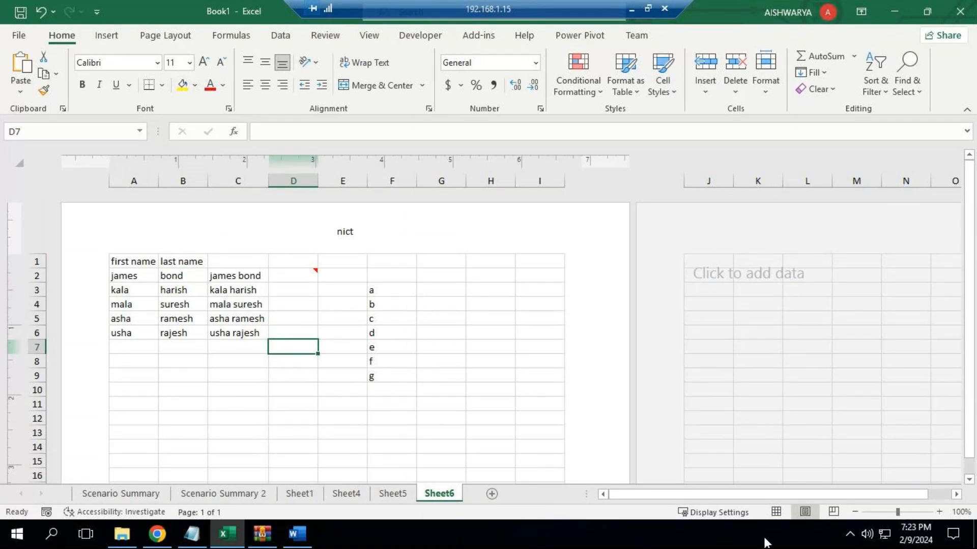
click(773, 510)
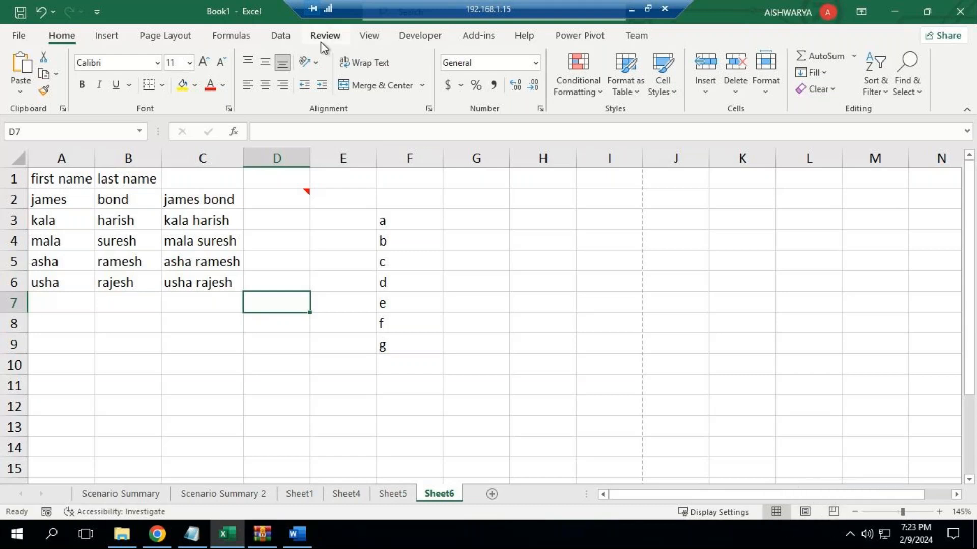
- Toggle the gridlines of Sheet6 off and on twice, leaving them shown
click(369, 35)
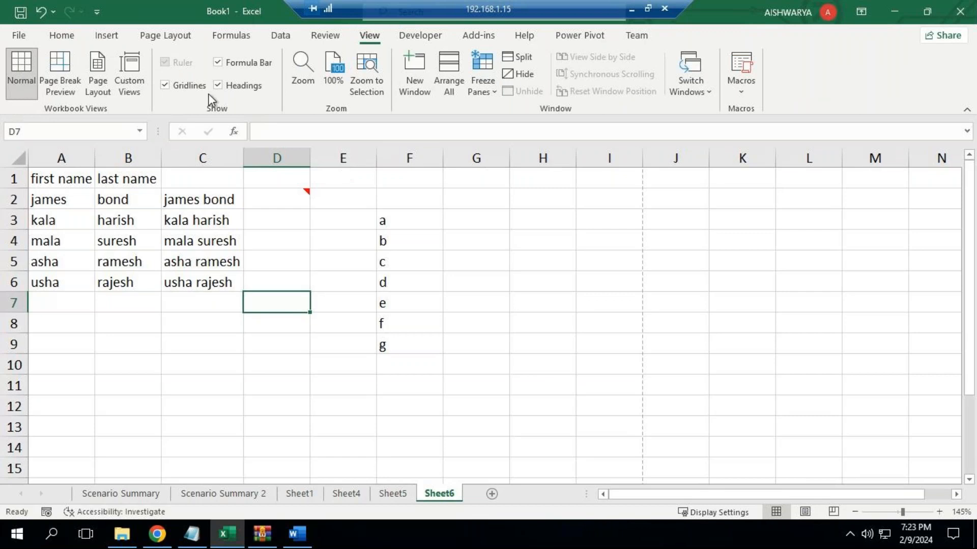
click(196, 84)
click(197, 84)
click(197, 85)
click(197, 84)
- Toggle the formula bar off and on twice, leaving it shown
click(243, 63)
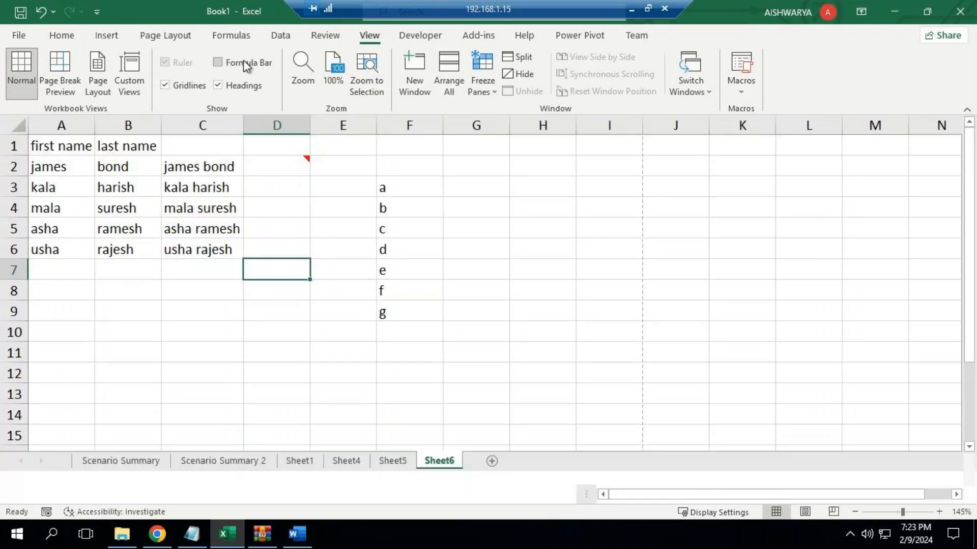
click(243, 63)
click(221, 62)
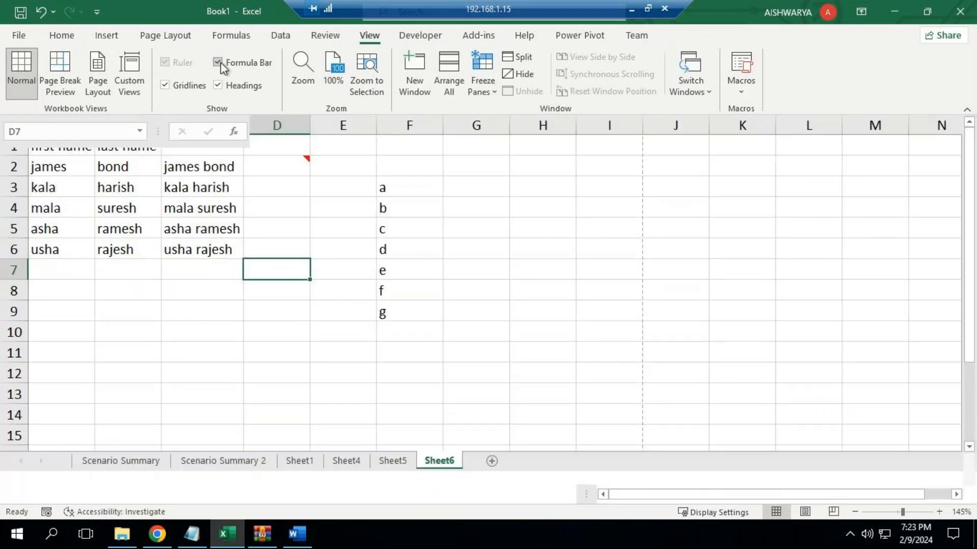
click(222, 61)
- Toggle the row and column headings of Sheet6 off and on twice, leaving them shown
click(236, 87)
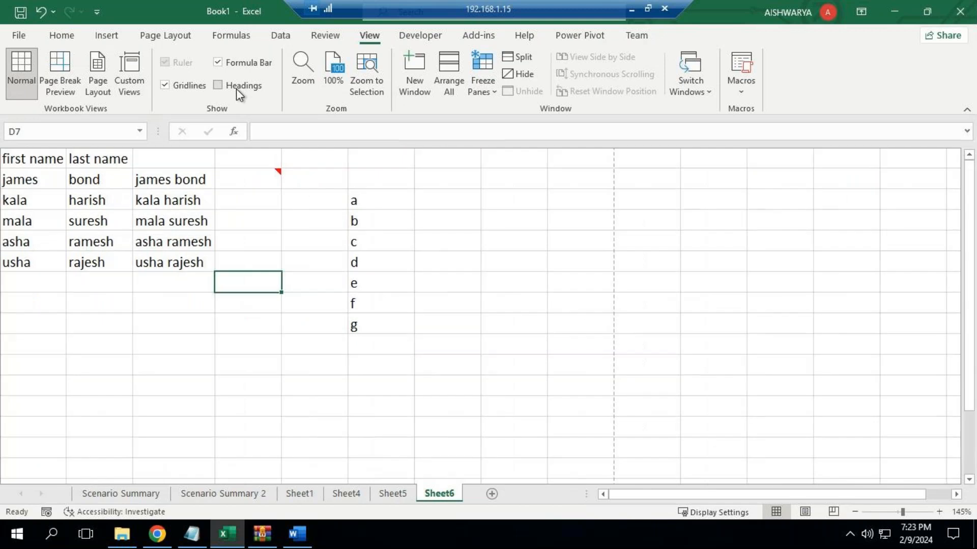
click(236, 87)
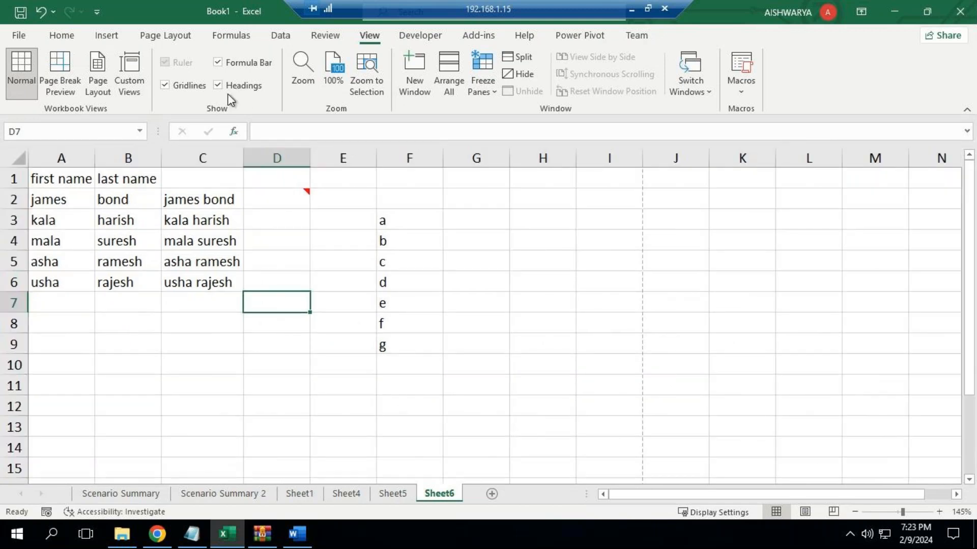
click(233, 90)
click(233, 89)
- Zoom Sheet6 to the selected cell C2, then reduce the magnification to 150%
click(179, 199)
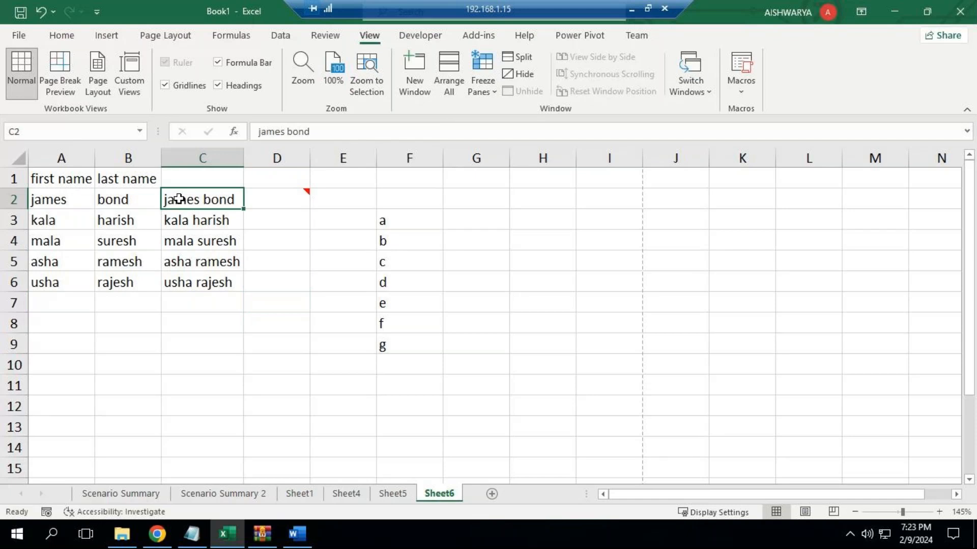
click(367, 72)
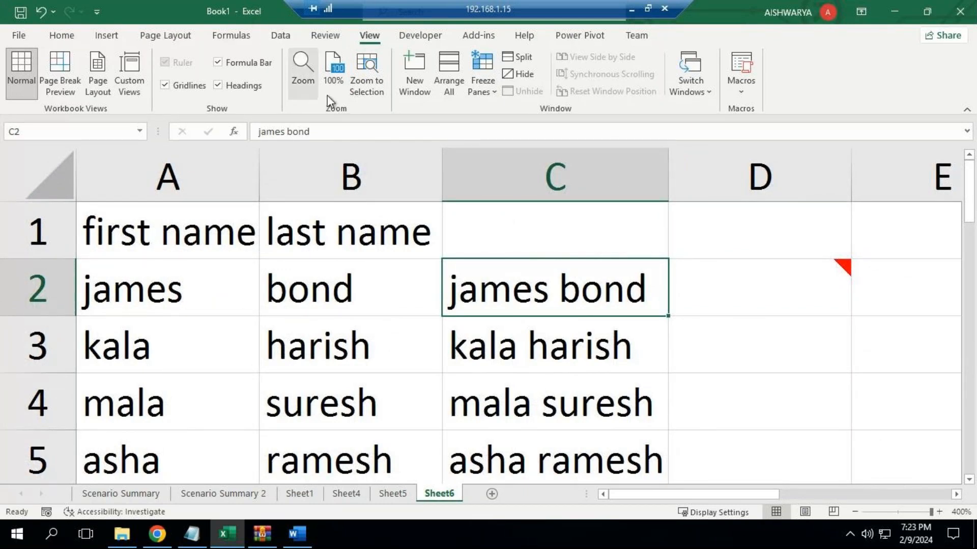
click(901, 514)
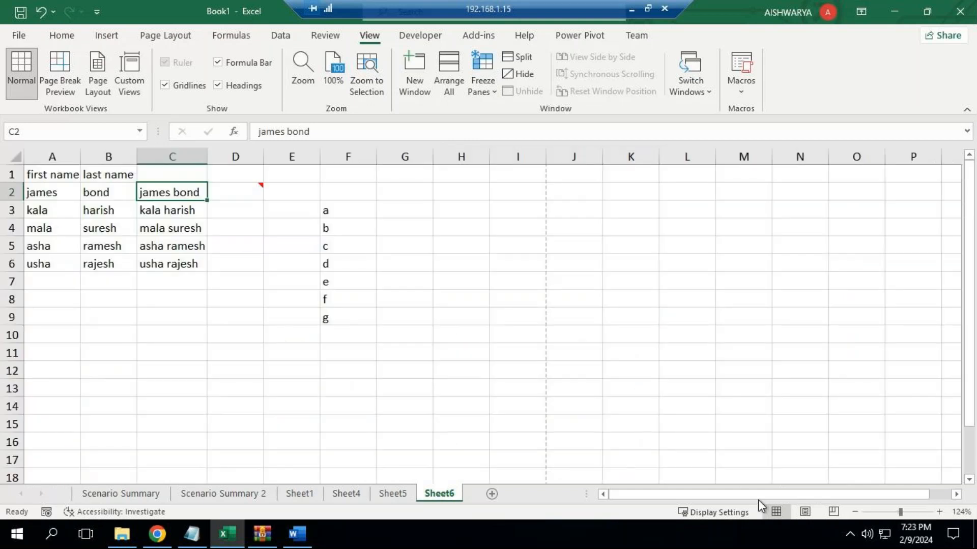
click(939, 511)
click(939, 511)
click(939, 512)
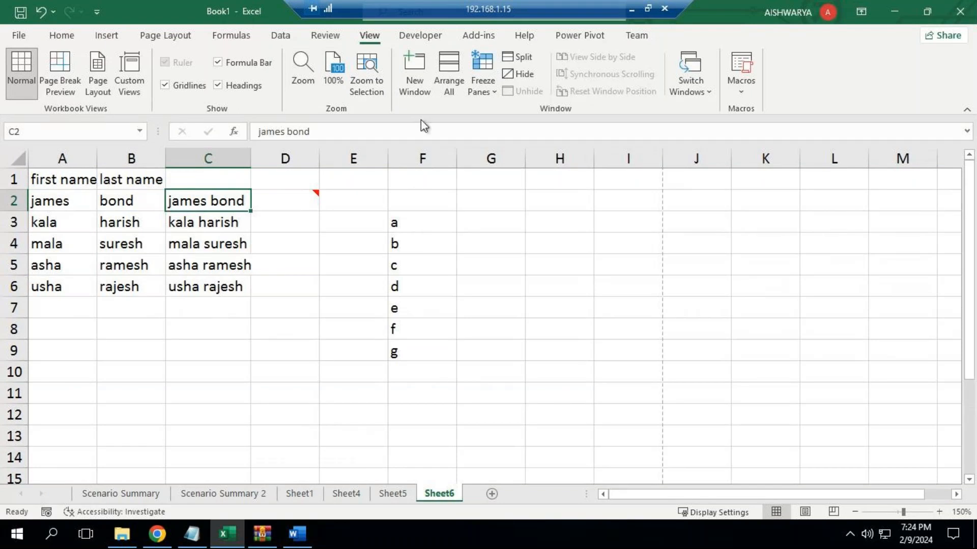
- Review the Freeze Panes options, then browse the worksheets and select cell B5 in the marks table on Sheet4
click(482, 78)
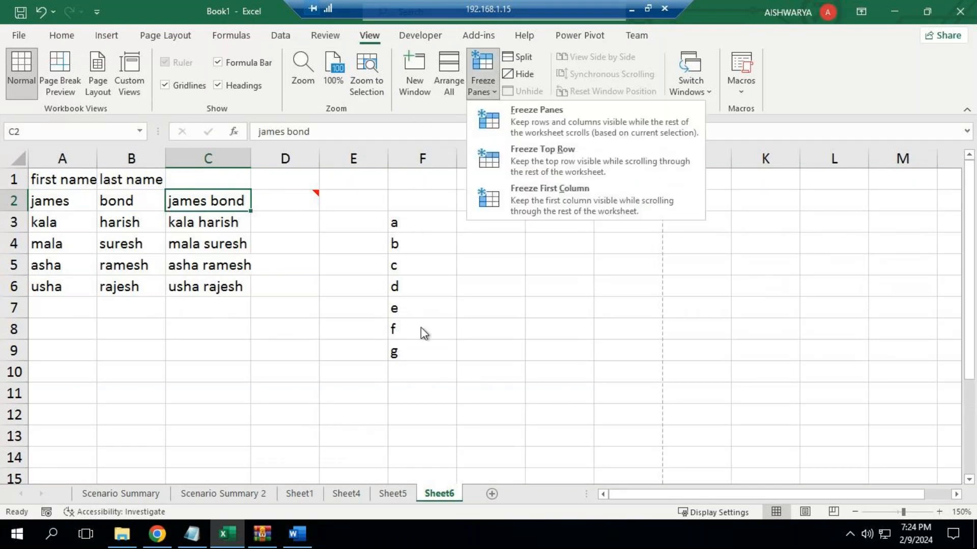
click(278, 272)
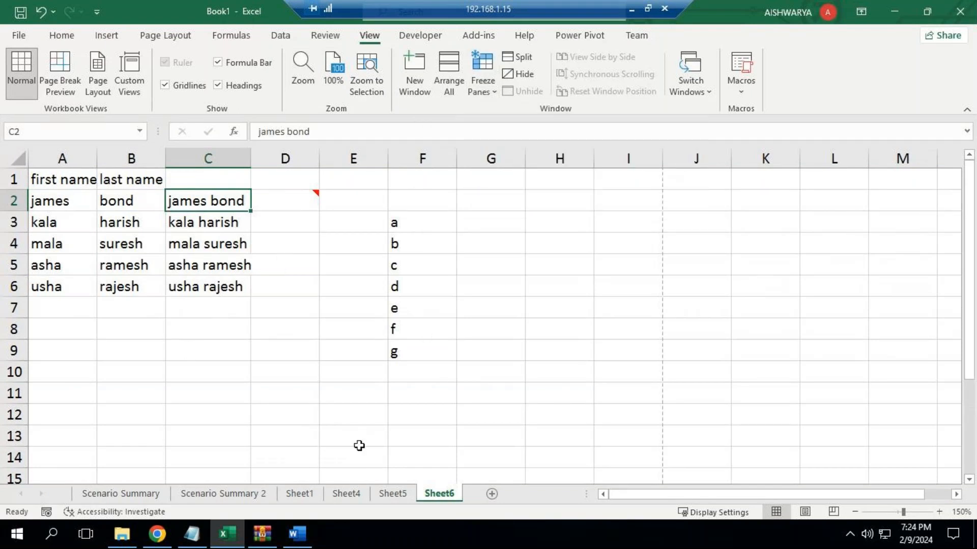
click(391, 494)
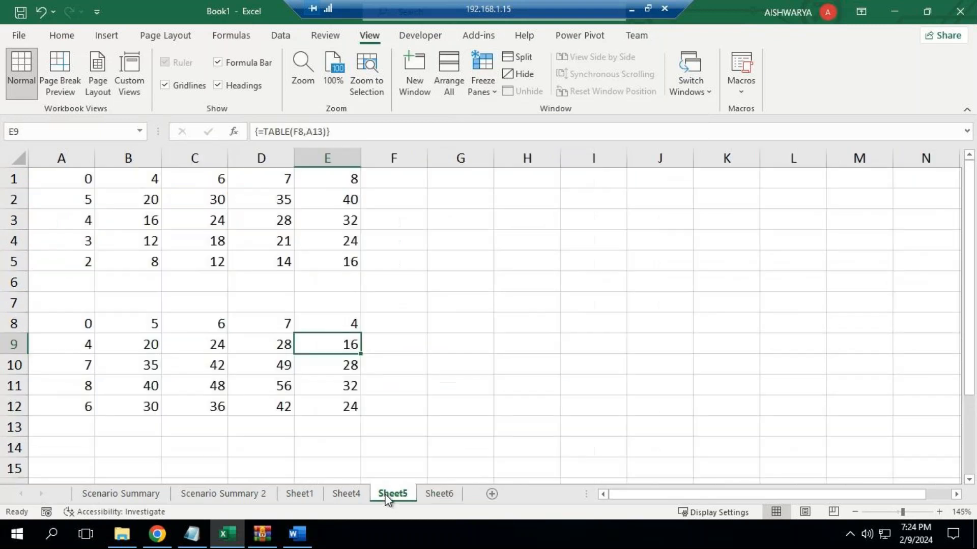
click(315, 495)
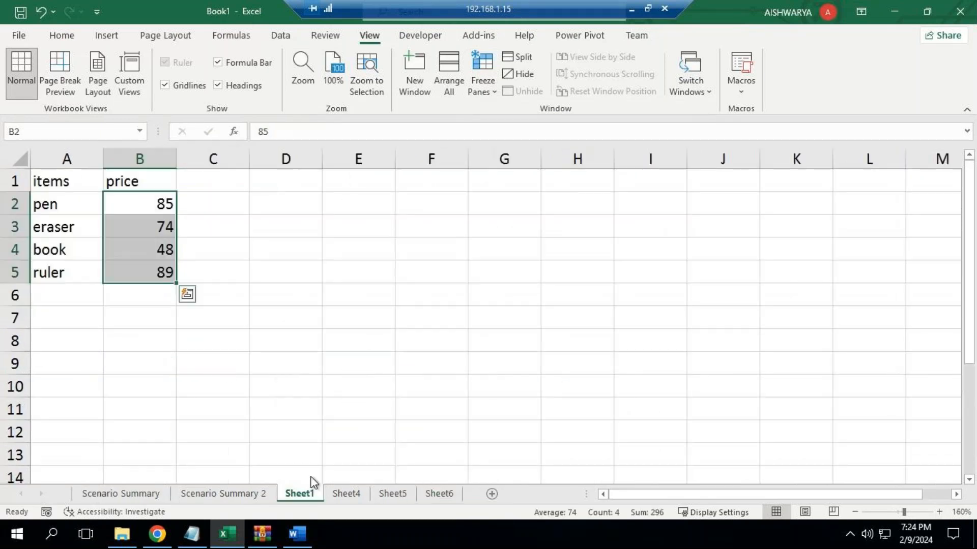
click(352, 495)
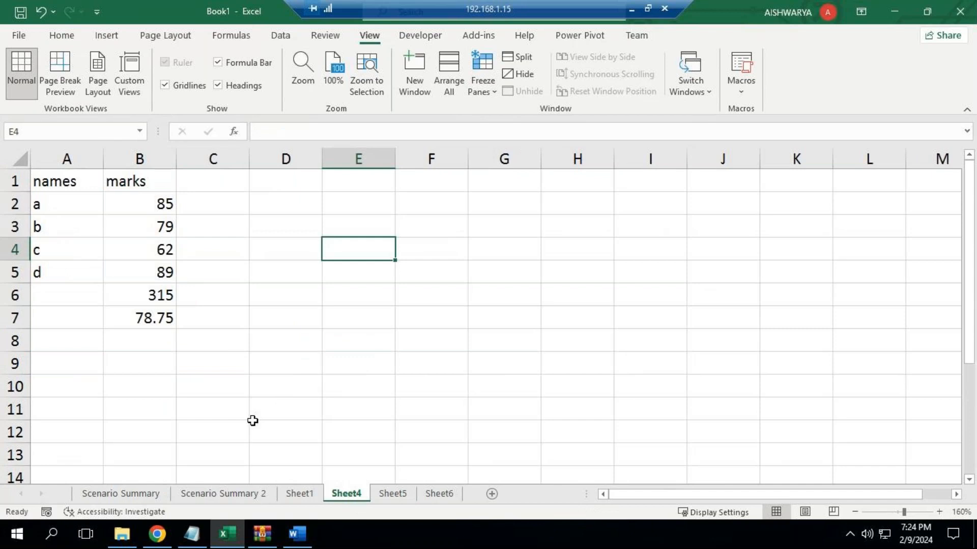
click(148, 267)
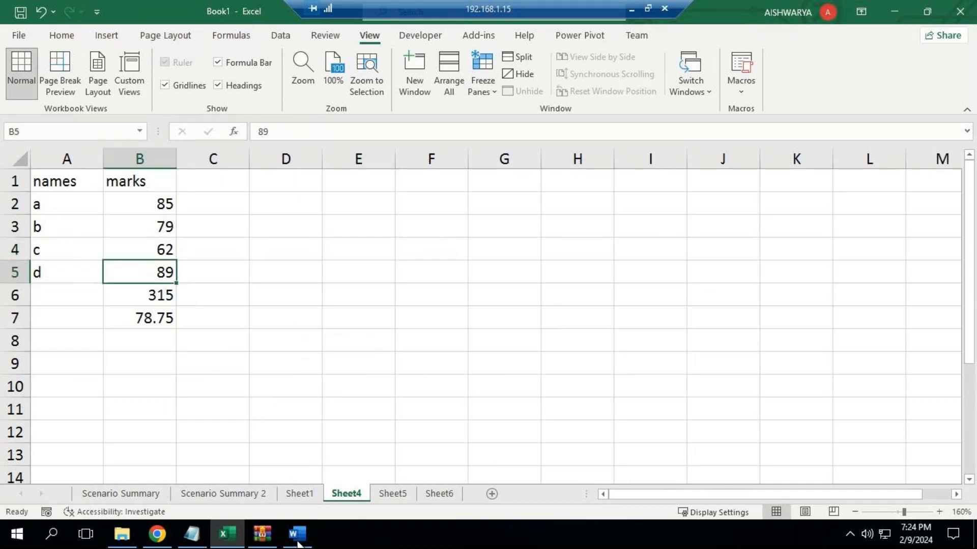
- Switch to Notepad and add the lines "Freeze panes", "Freeze top row" and "Freeze first column" below the custom views note
key(alt+Tab)
key(Return)
key(Return)
text(F)
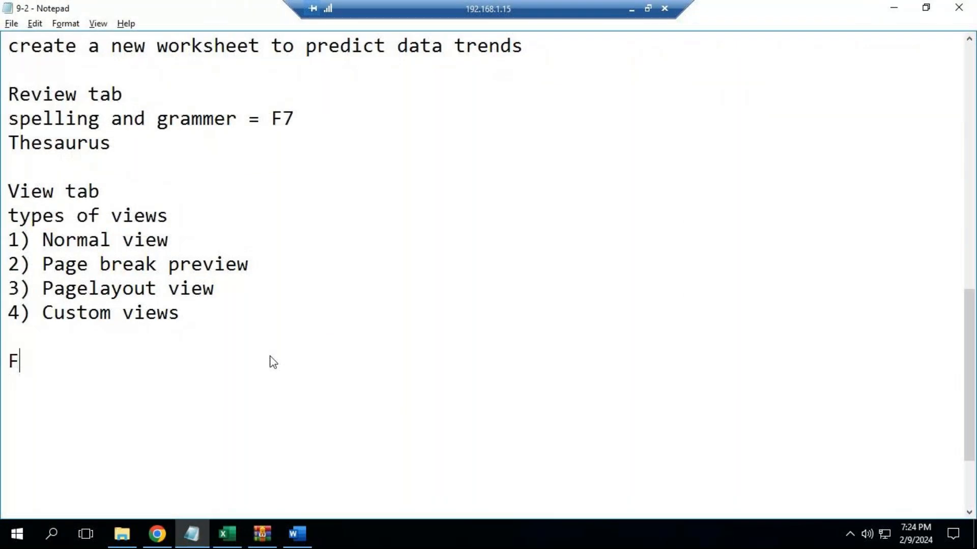
text(reeze panes)
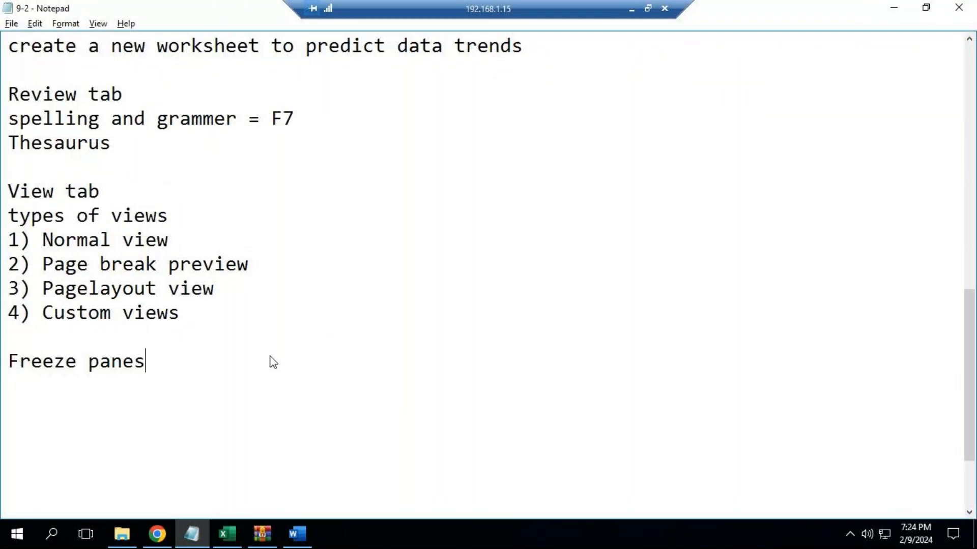
key(Return)
text(Freeze top row)
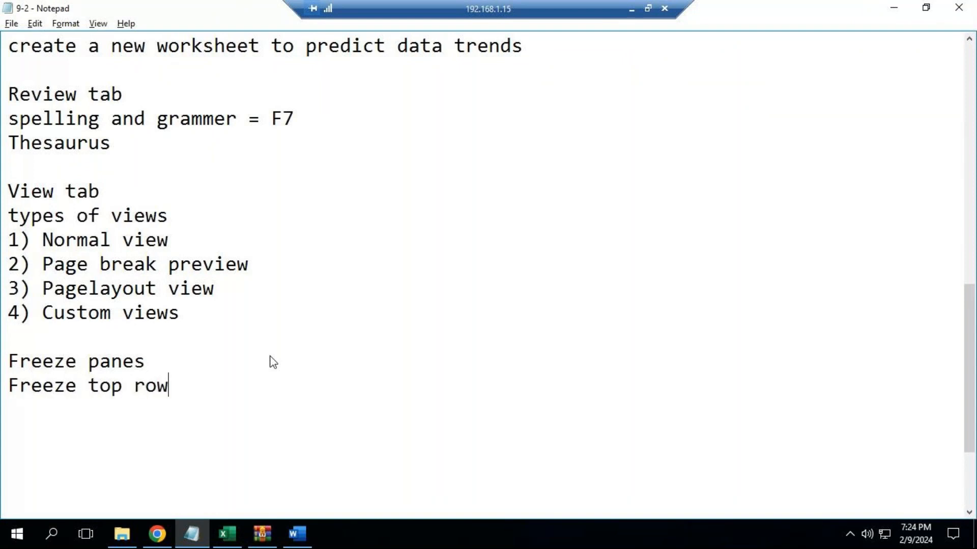
key(Return)
text(Freeze)
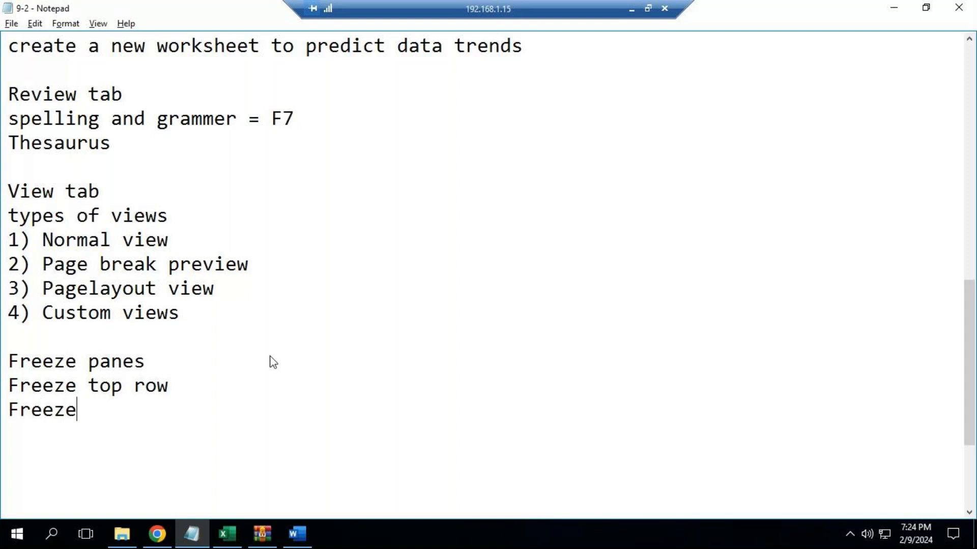
text( first c)
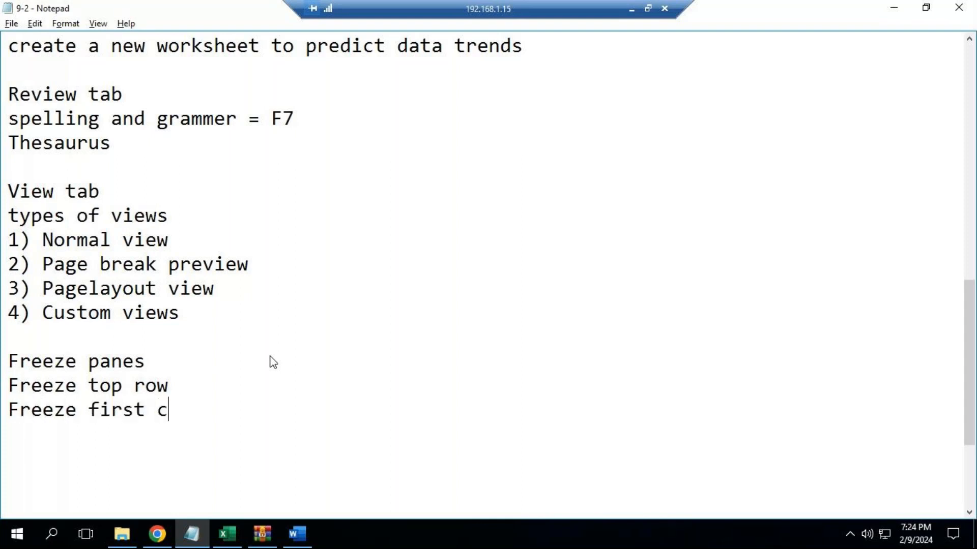
text(olumn)
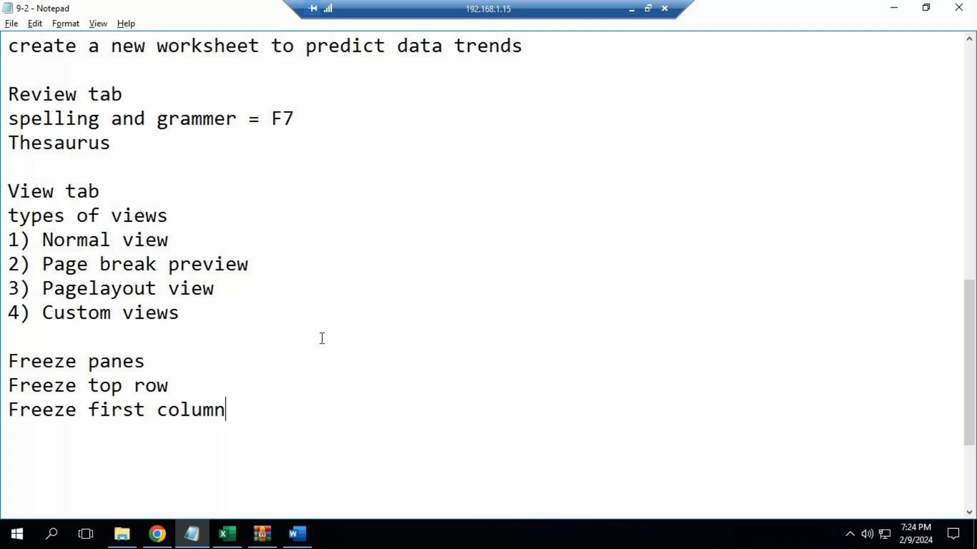
- Switch back to Excel and examine how Sheet4's header row behaves while viewing rows beyond 70, then return to the table
key(alt+Tab)
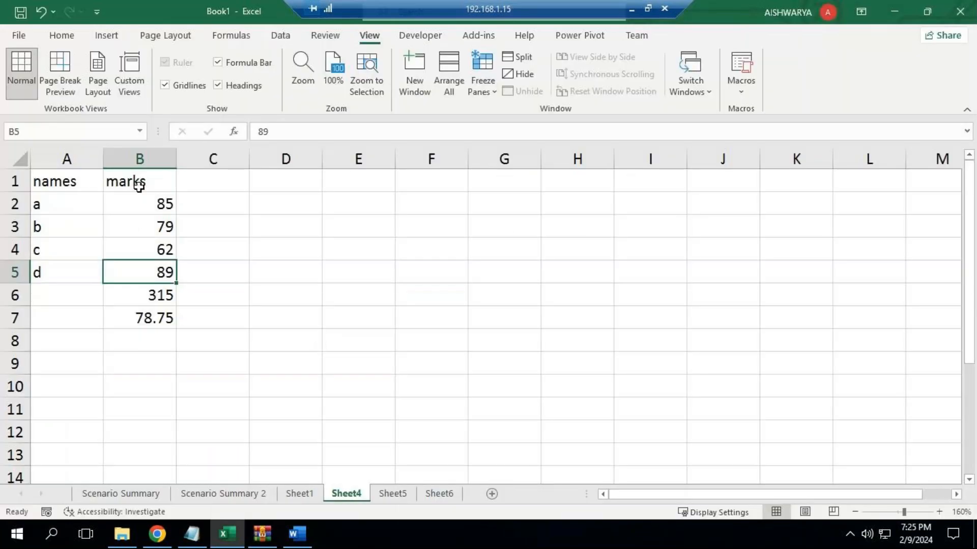
click(135, 184)
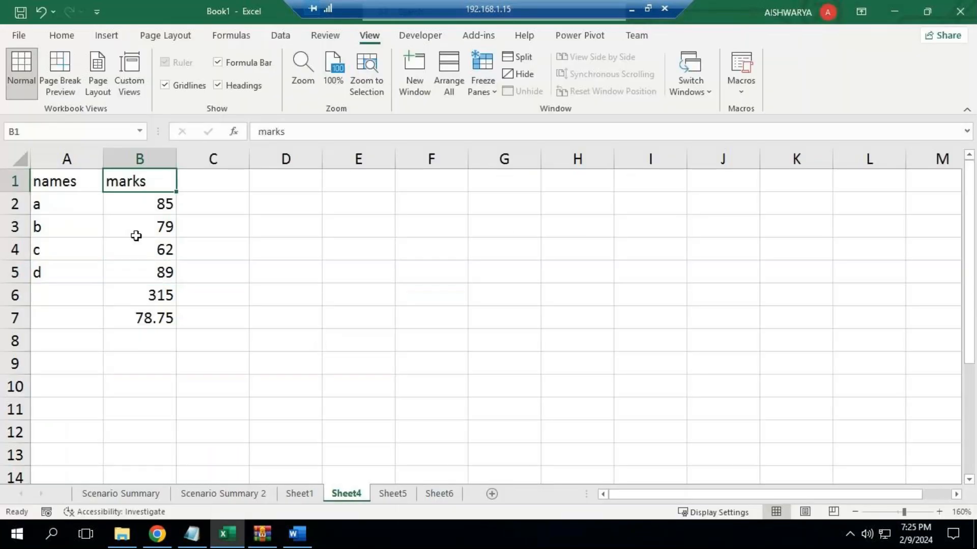
scroll(134, 372, down, 7)
scroll(134, 368, down, 6)
scroll(137, 364, down, 6)
scroll(144, 354, down, 2)
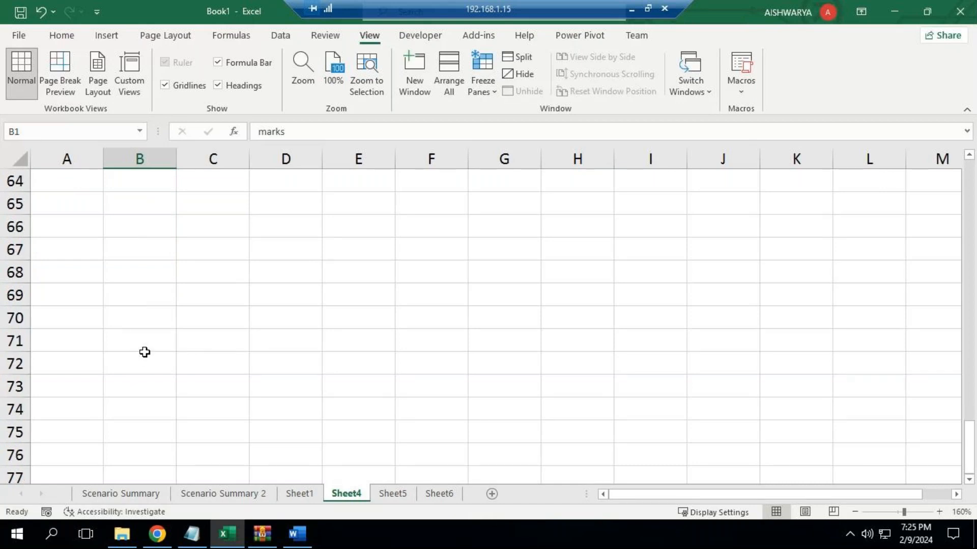
scroll(145, 351, down, 1)
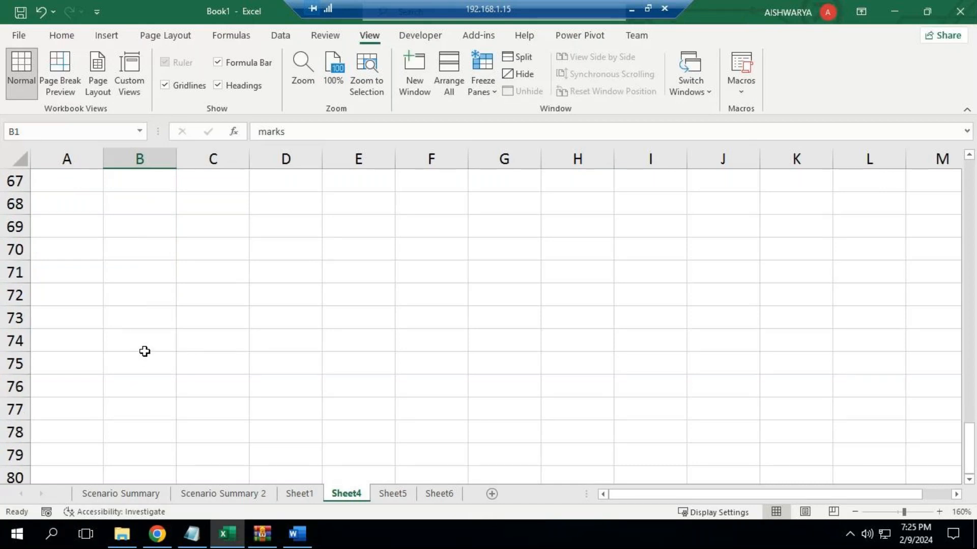
scroll(144, 352, down, 1)
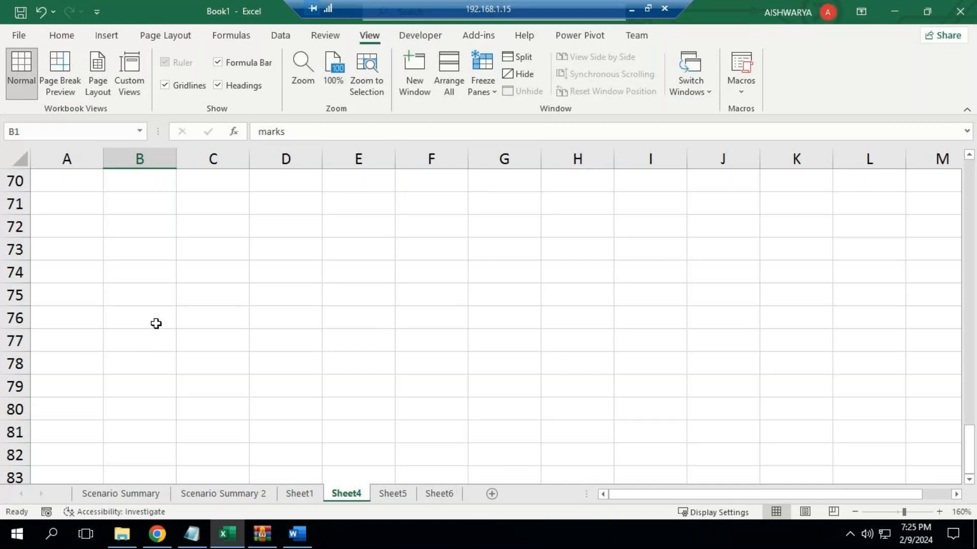
scroll(260, 304, up, 1)
scroll(260, 304, up, 20)
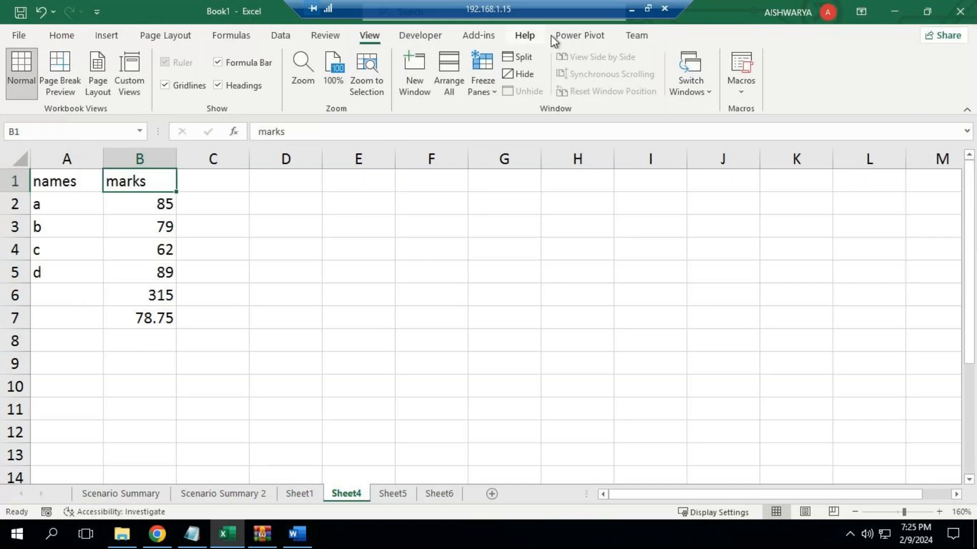
- Freeze the top row of Sheet4 and check the names and marks headers while viewing rows down to about 200
click(480, 85)
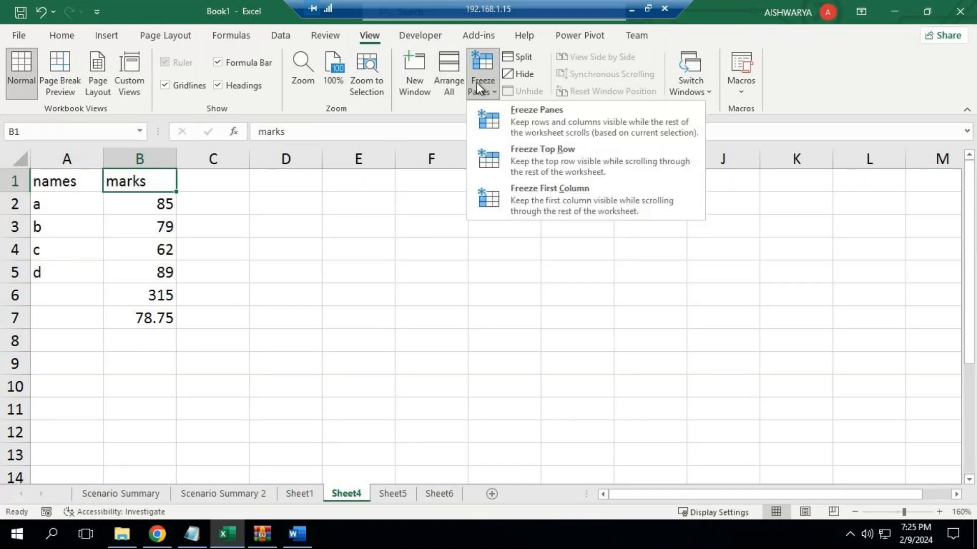
click(545, 158)
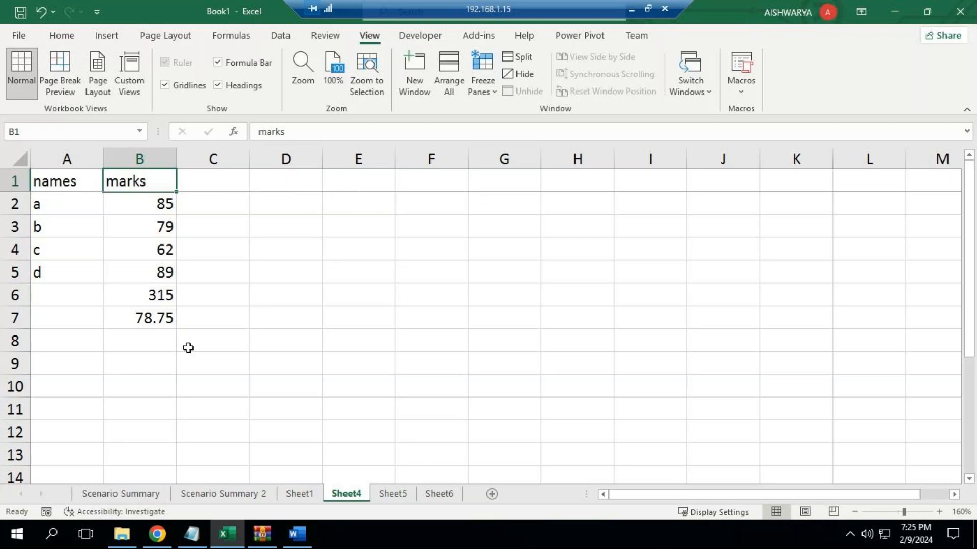
scroll(170, 375, down, 13)
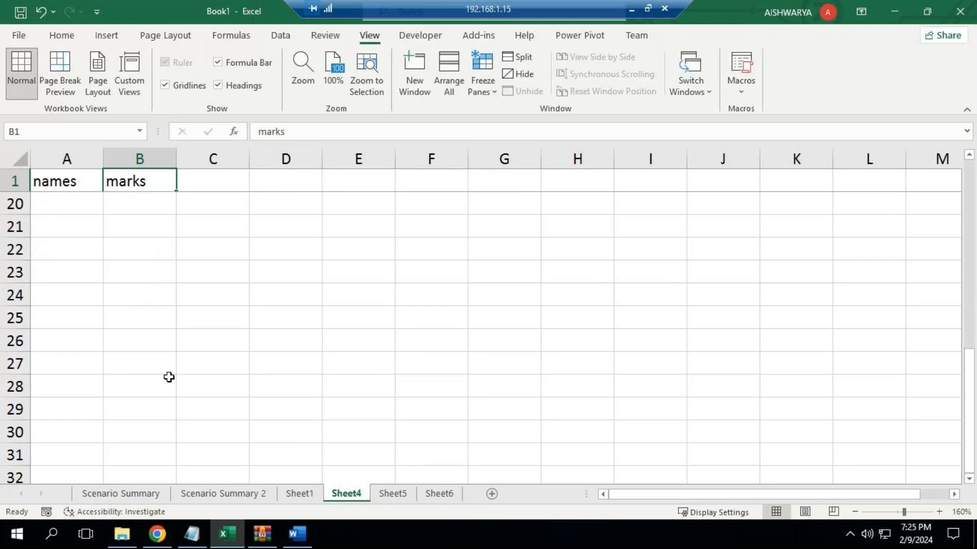
scroll(169, 378, down, 20)
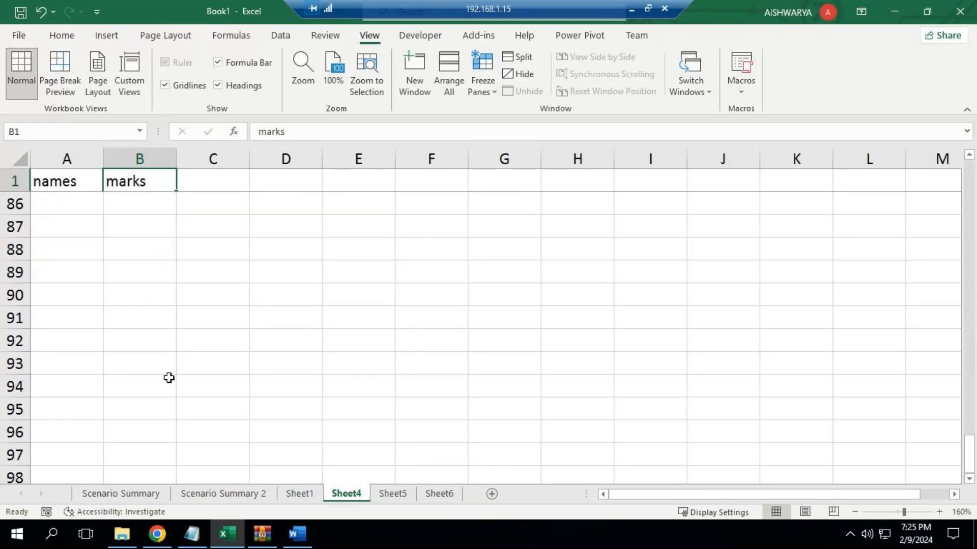
scroll(168, 379, down, 8)
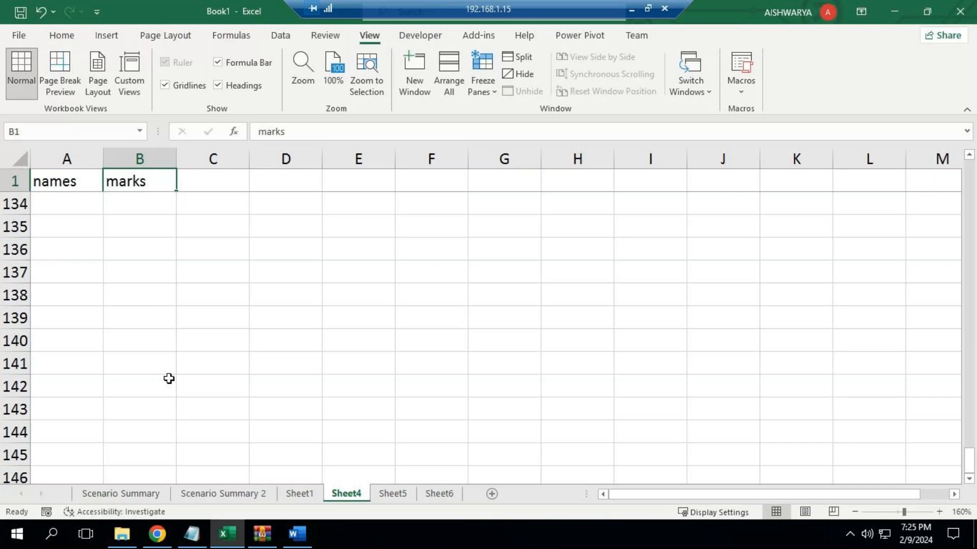
scroll(169, 379, down, 17)
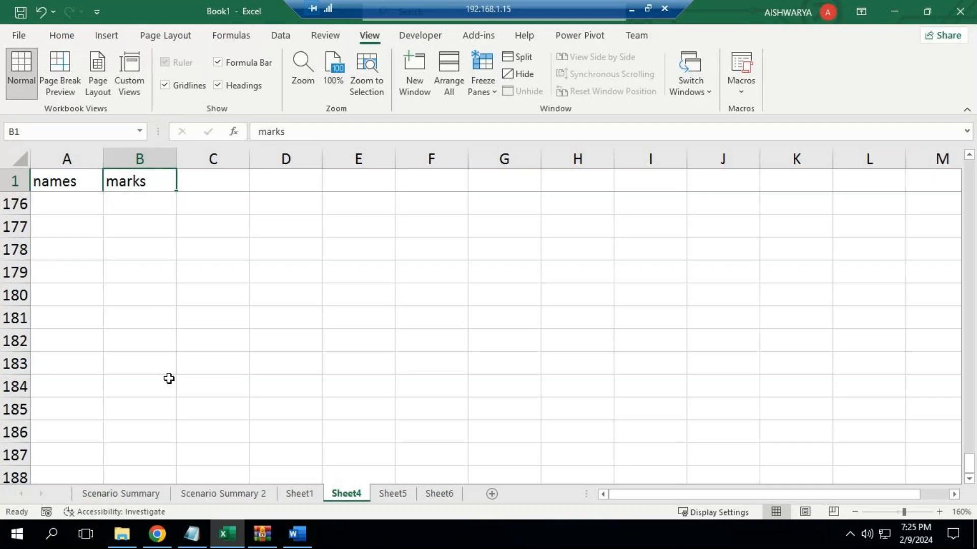
scroll(169, 379, down, 4)
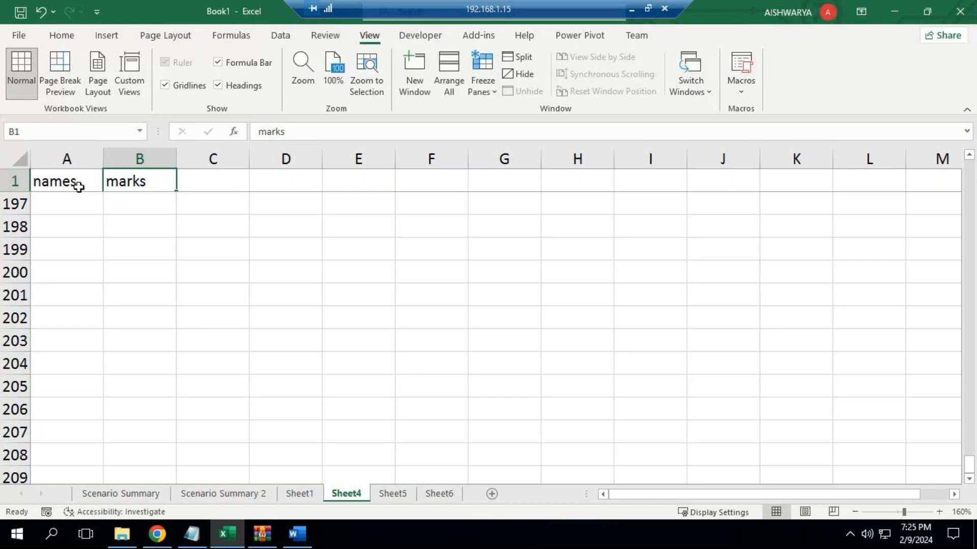
scroll(192, 319, down, 1)
scroll(184, 299, up, 9)
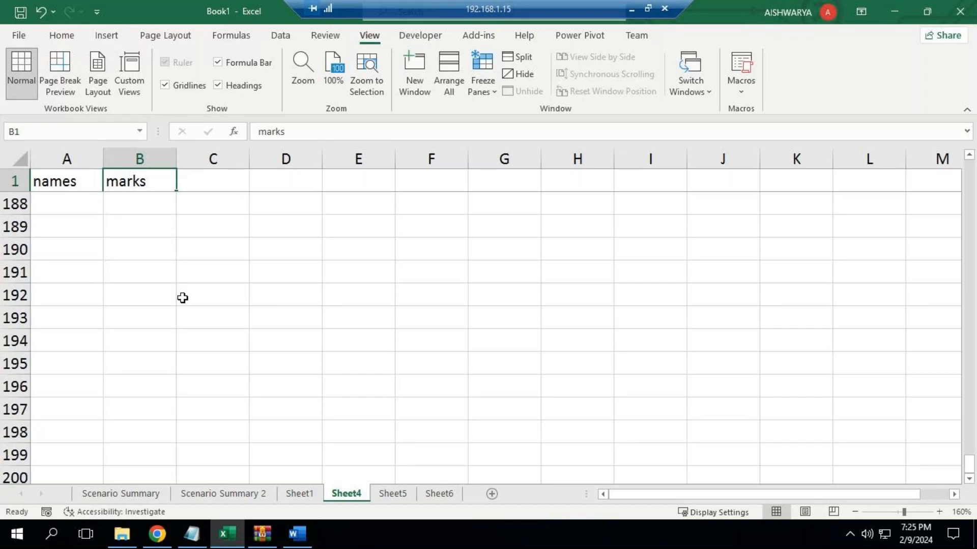
scroll(183, 298, up, 20)
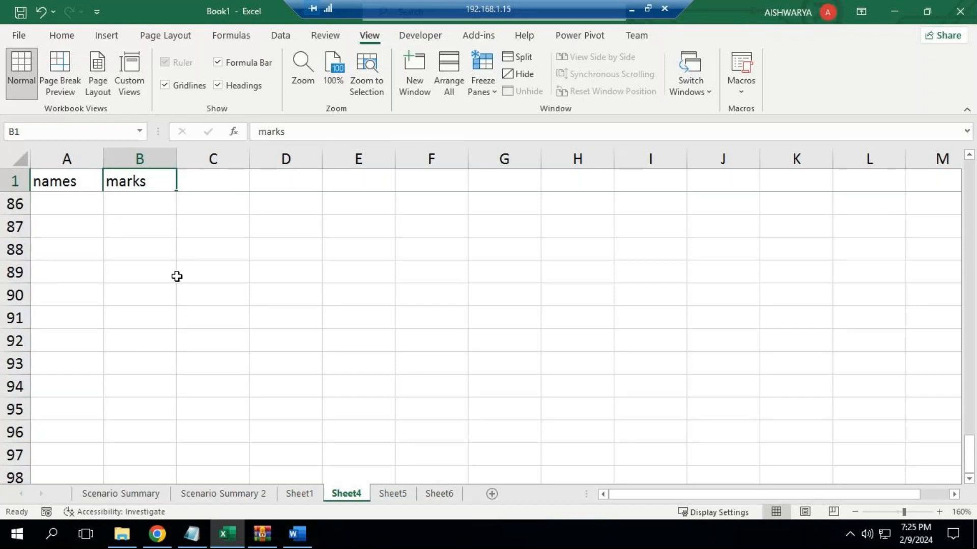
scroll(167, 260, up, 20)
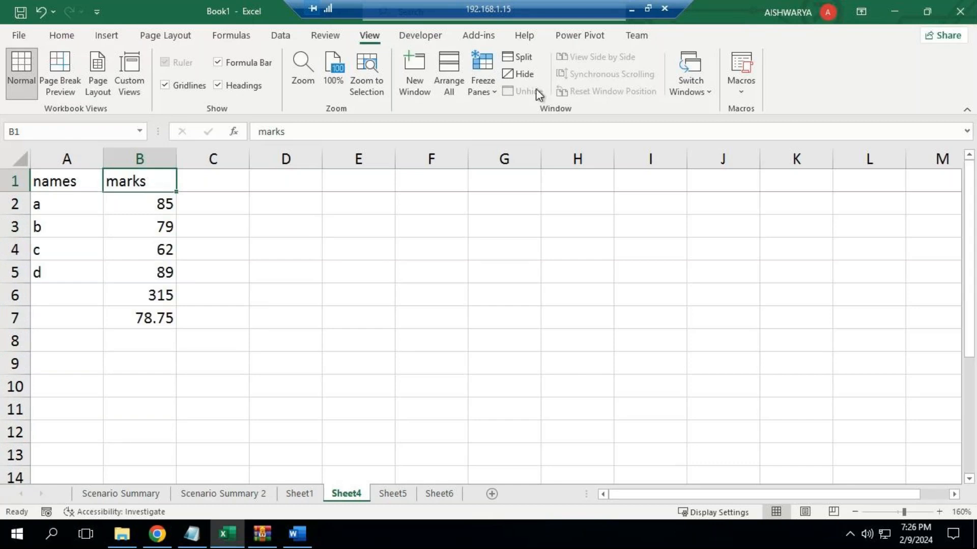
- Unfreeze the panes on Sheet4
click(478, 84)
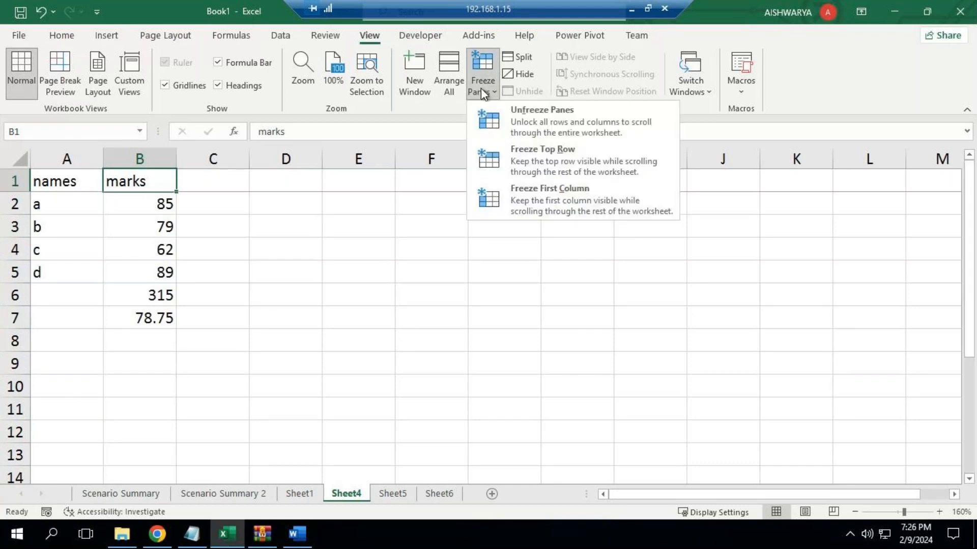
click(533, 118)
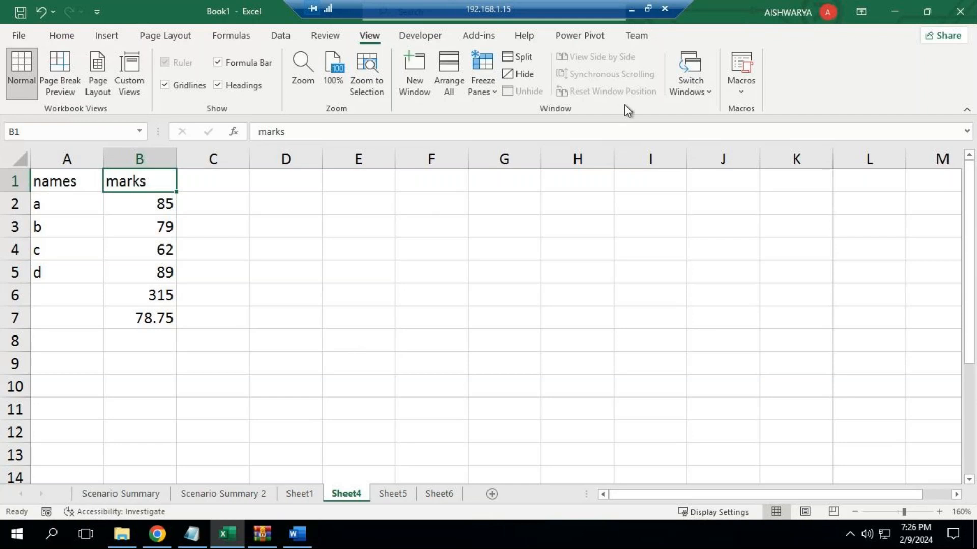
- Review the open workbooks offered for switching windows and the available macro options
click(677, 81)
click(652, 217)
mouse_move(224, 546)
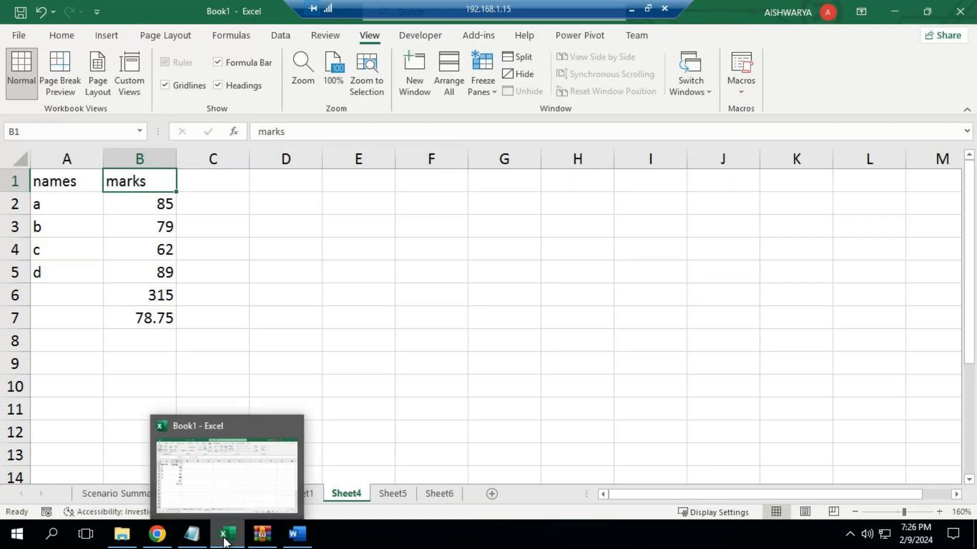
click(681, 84)
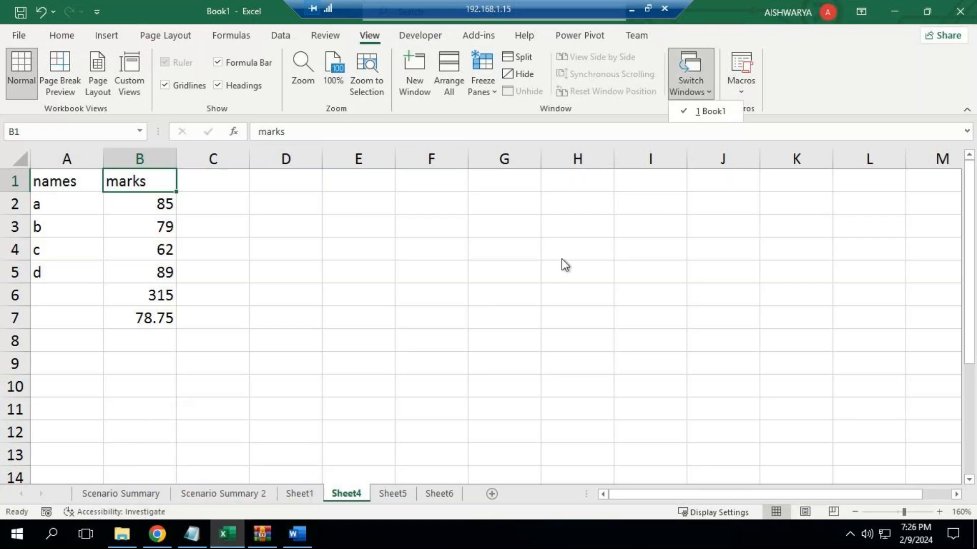
click(612, 170)
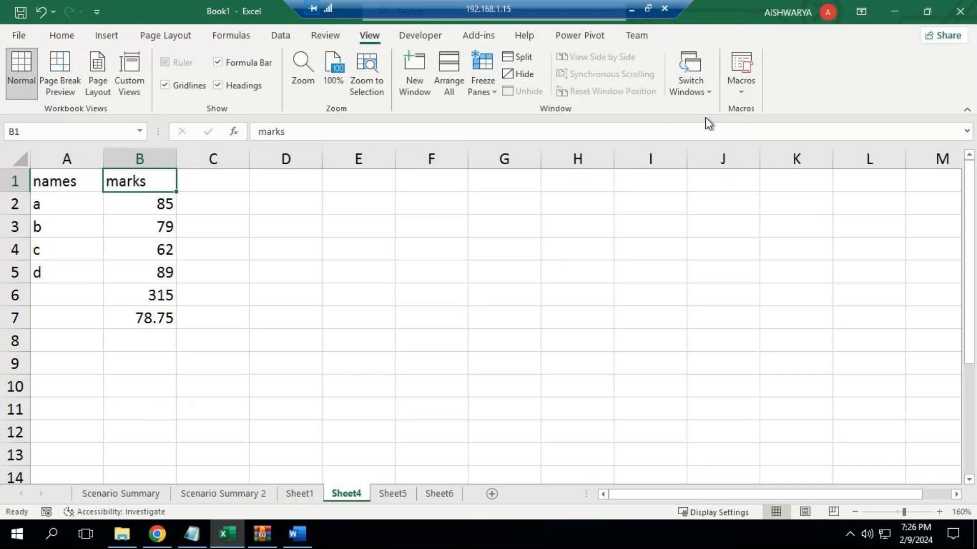
click(740, 96)
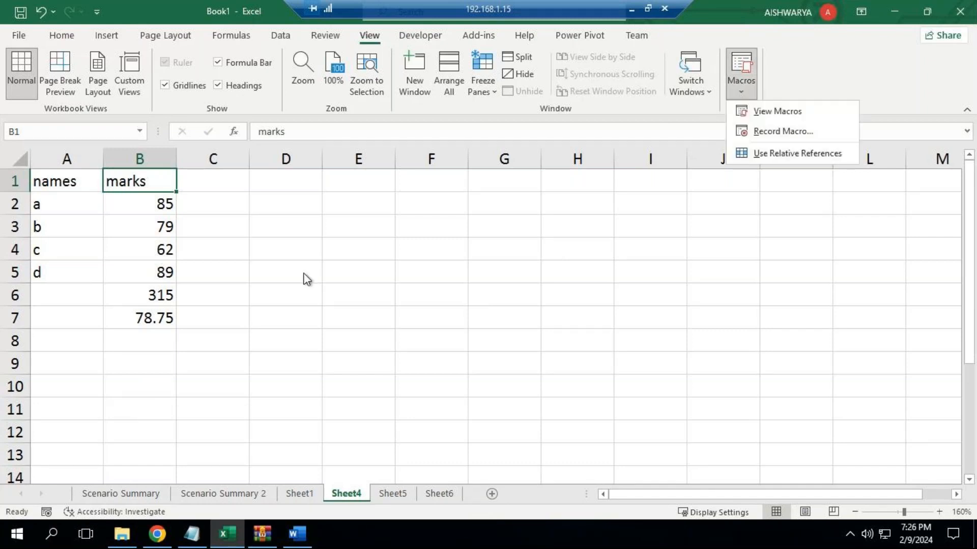
click(293, 293)
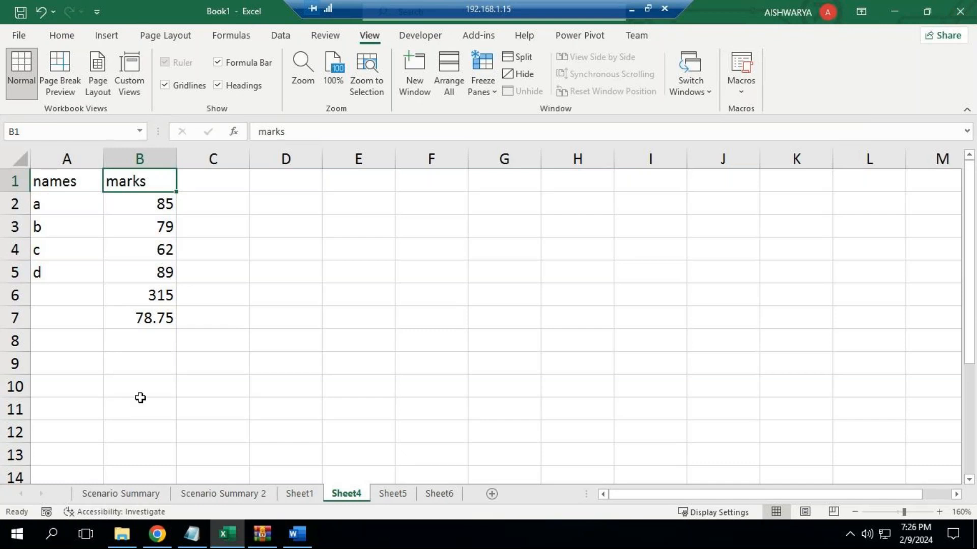
- Create a new blank workbook and enlarge its sheet view to 160%
key(ctrl+n)
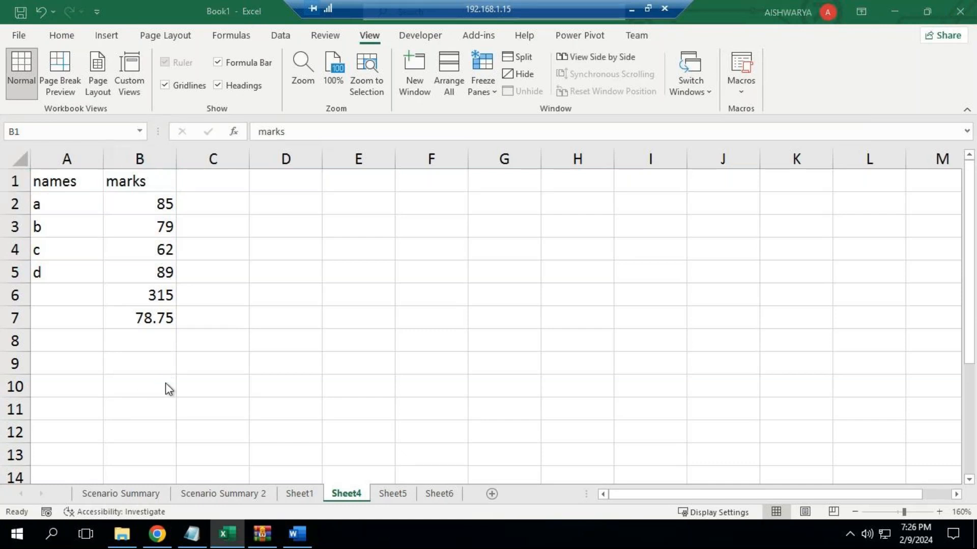
scroll(190, 232, up, 1)
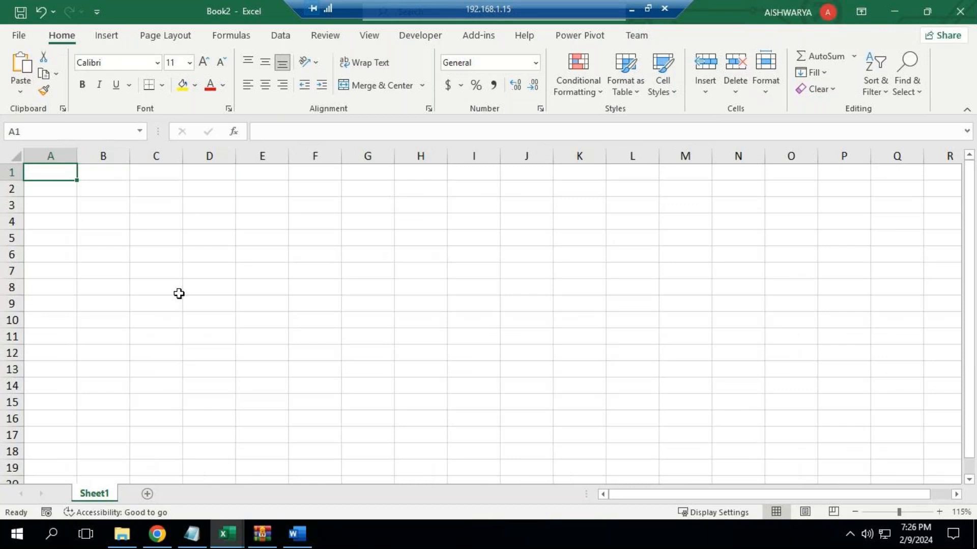
scroll(179, 293, up, 3)
- Copy the names and marks range A1:B5 from Sheet4 of Book1 into cell A1 of Sheet1 in Book2
mouse_move(224, 532)
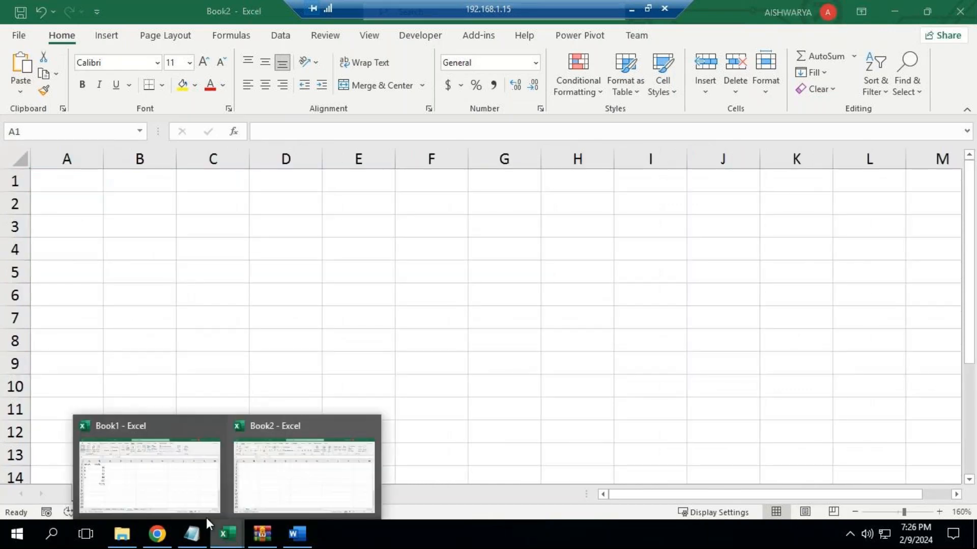
click(206, 518)
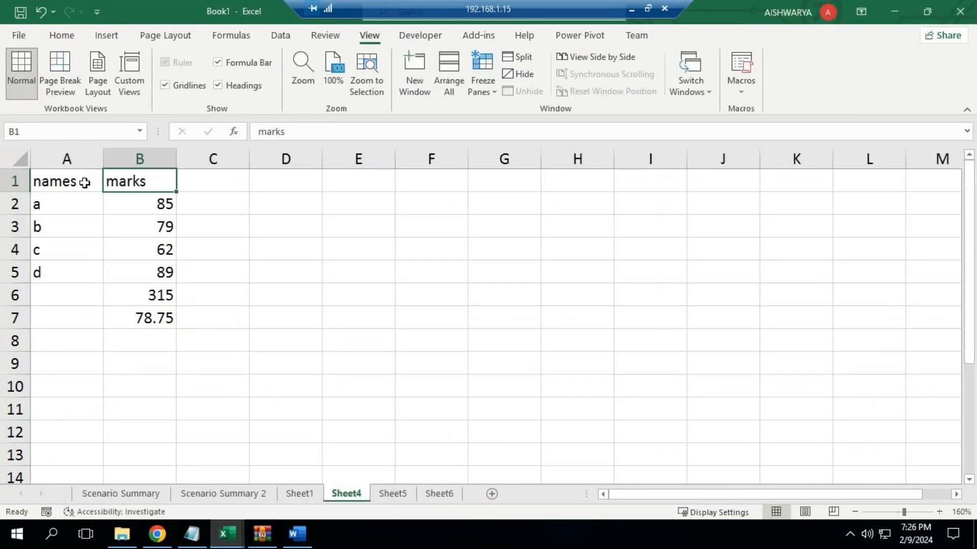
drag(84, 183, 139, 272)
key(ctrl+c)
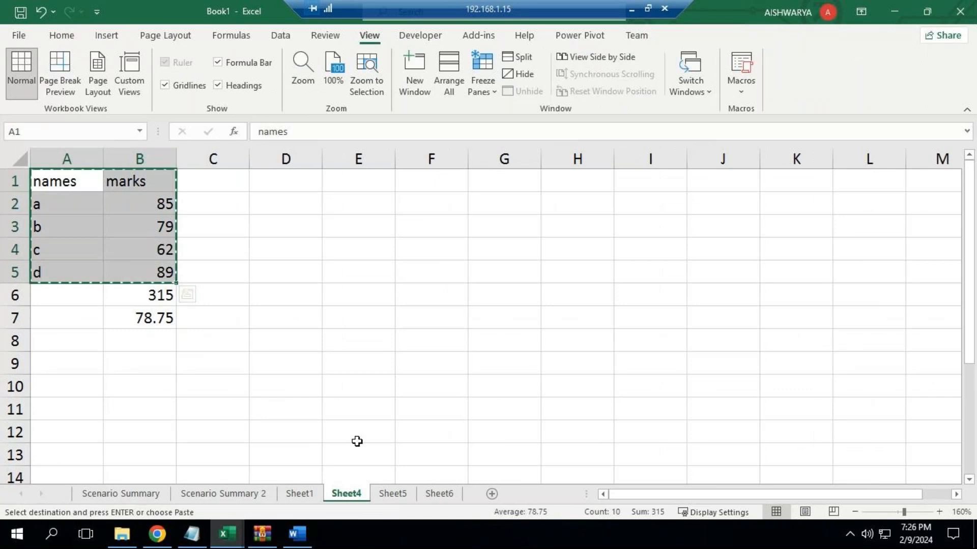
click(393, 498)
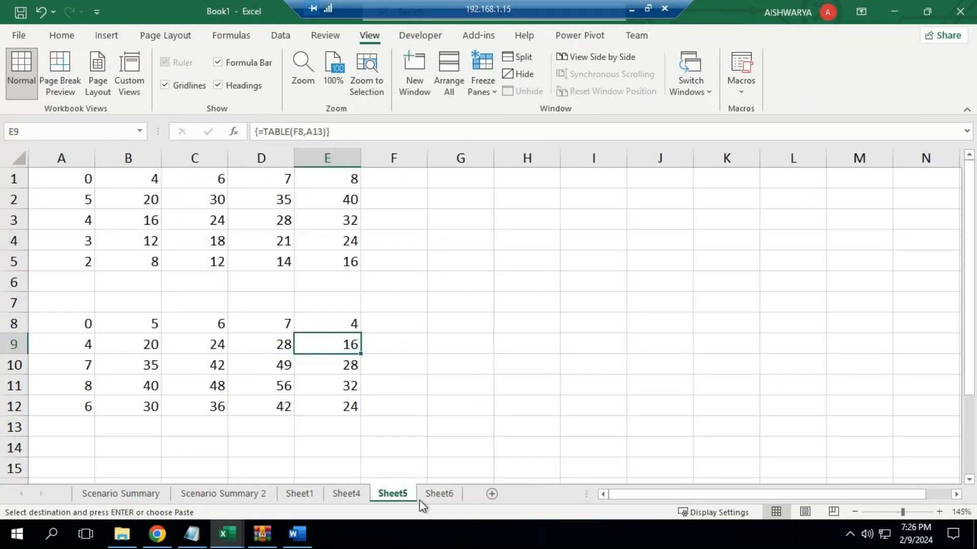
click(432, 497)
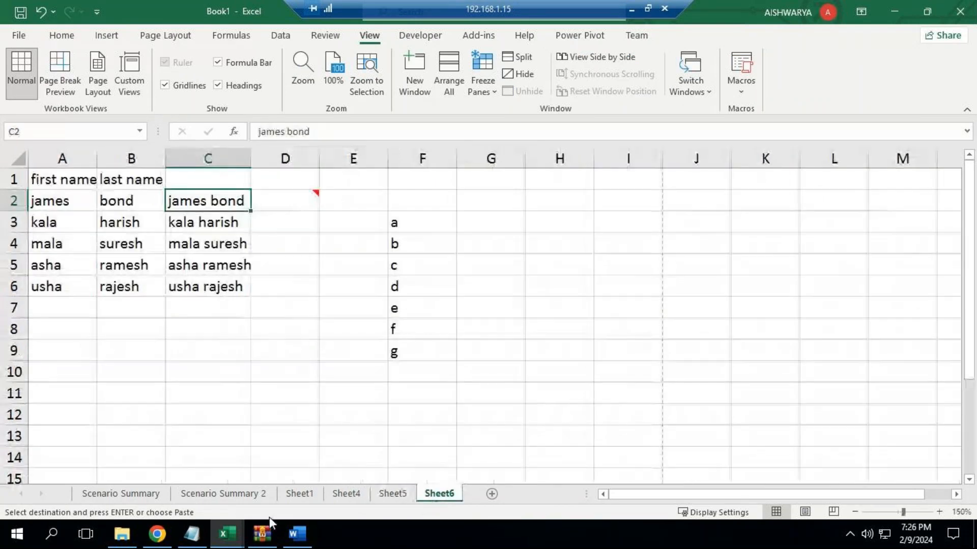
click(227, 534)
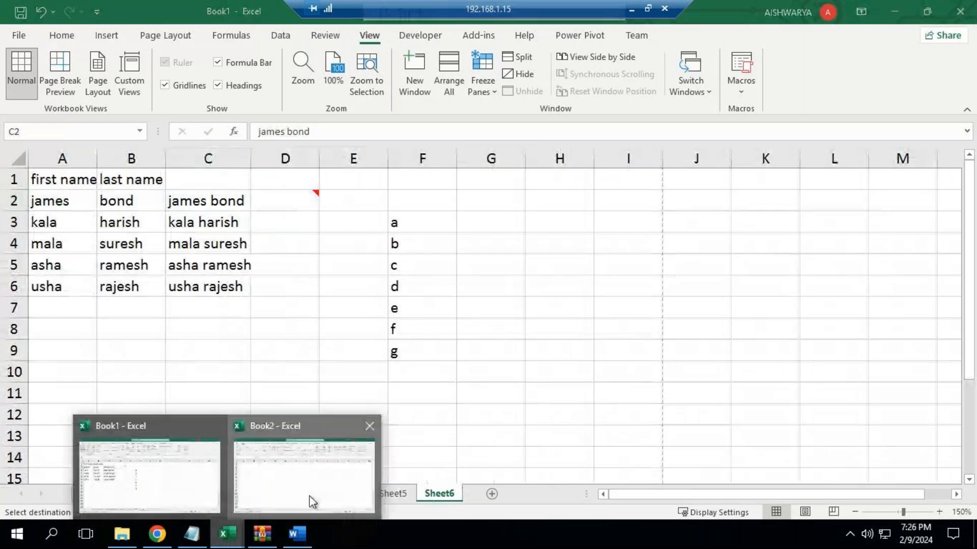
click(312, 503)
key(ctrl+v)
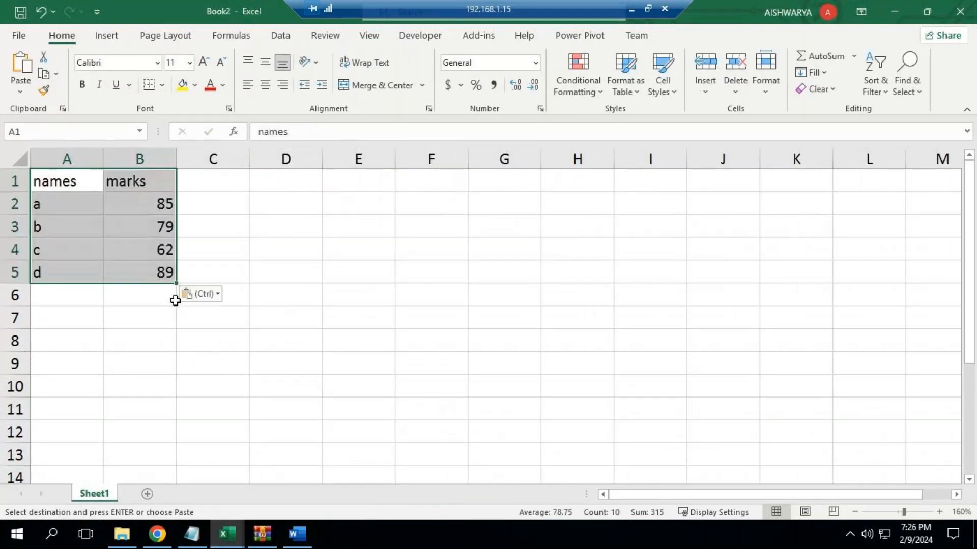
click(175, 300)
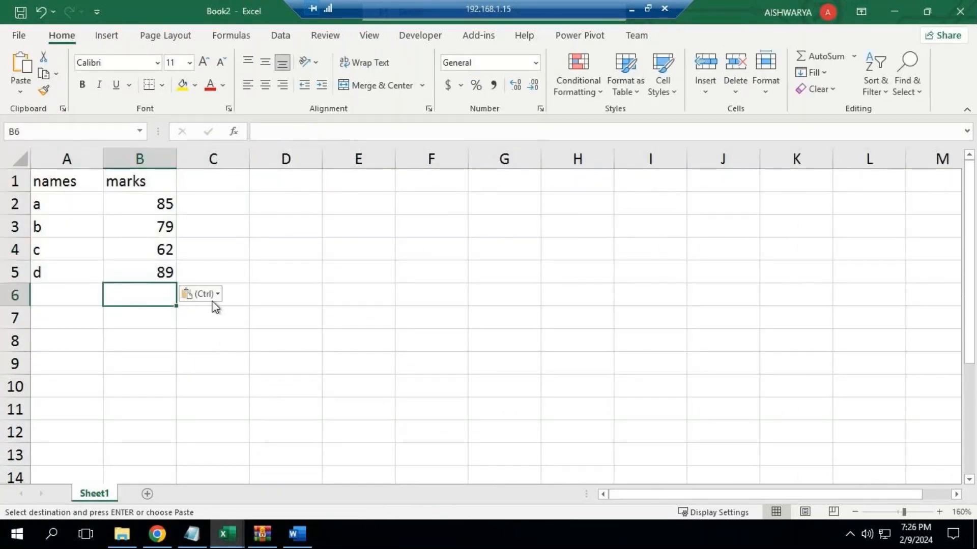
- Add a second worksheet with the headers "names" and "sales", and list g, h, b and j in A2:A5
click(147, 492)
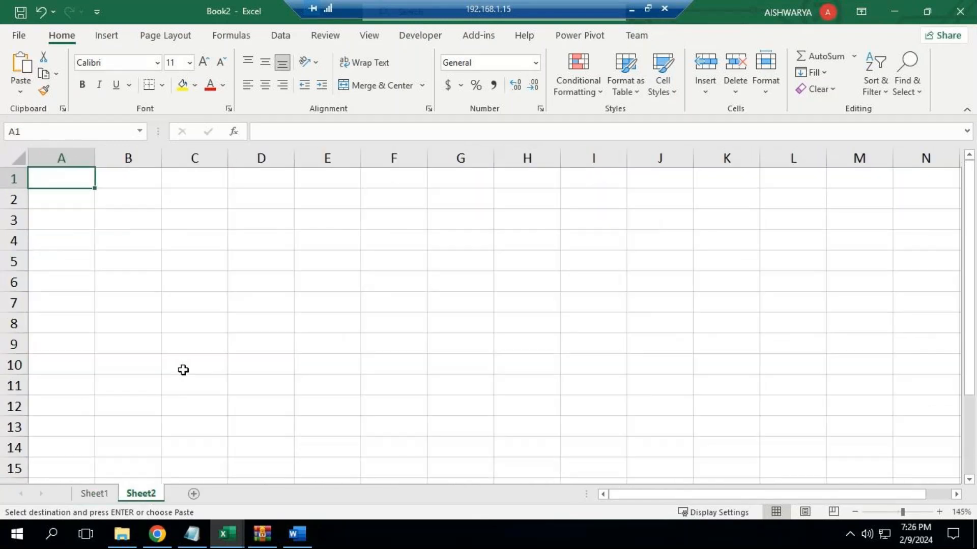
scroll(183, 370, up, 1)
text(names)
key(Tab)
text(s)
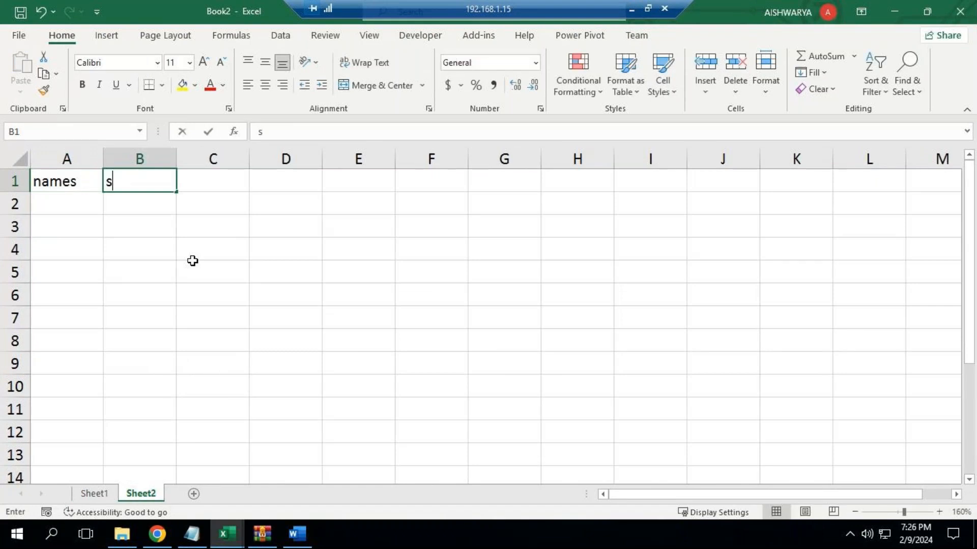
text(ales)
key(Return)
text(g)
key(Return)
text(h)
key(Return)
text(b)
key(Return)
text(names)
key(Return)
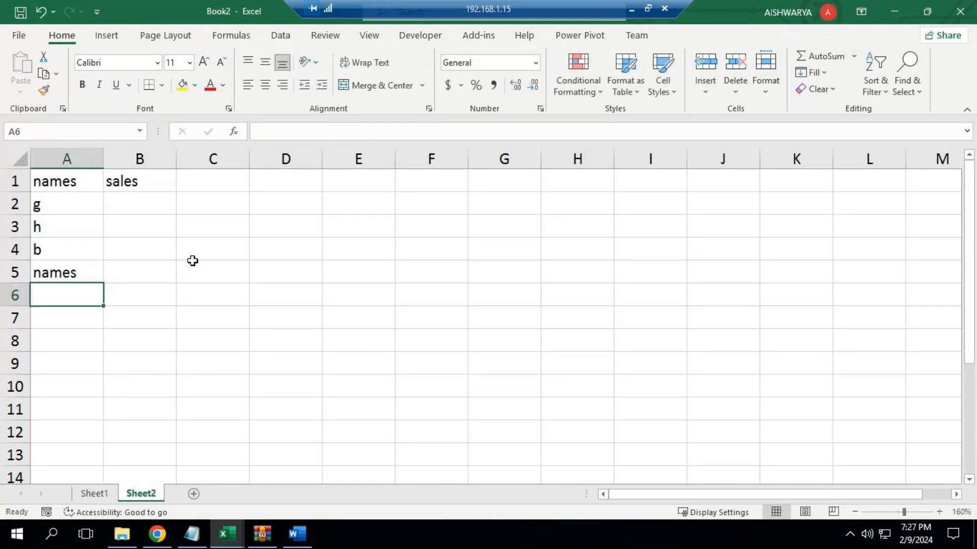
key(Up)
text(j)
key(Return)
- Enter the sales values 7584, 4899, 9566 and 8574 in cells B2:B5 of Sheet2
key(Tab)
key(Up)
key(Up)
key(Up)
key(Up)
text(7584)
key(Return)
text(4899)
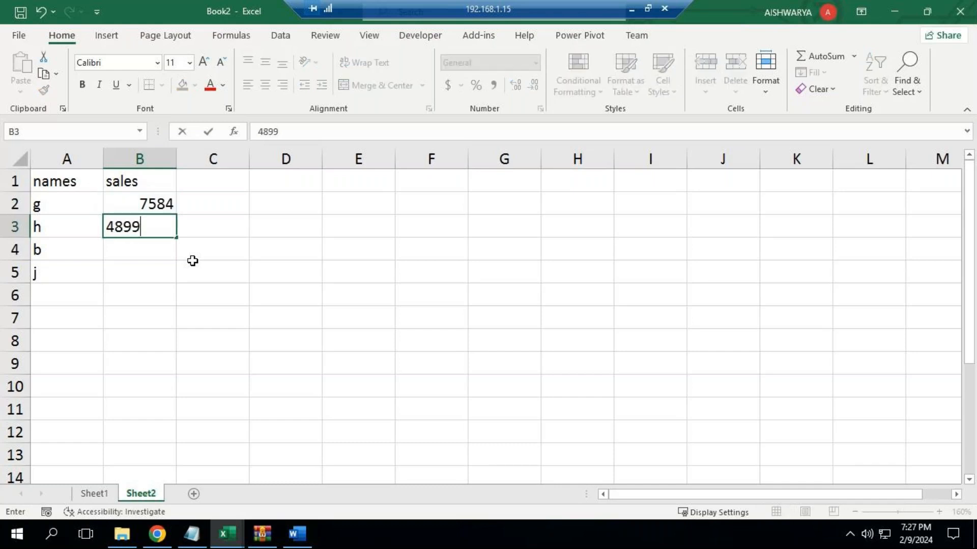
key(Return)
text(9566)
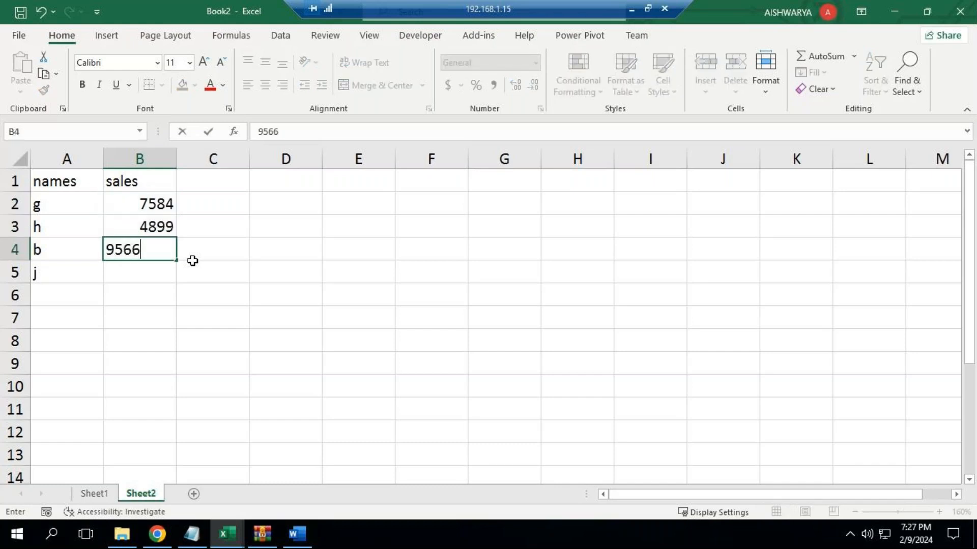
key(Return)
text(8574)
key(Return)
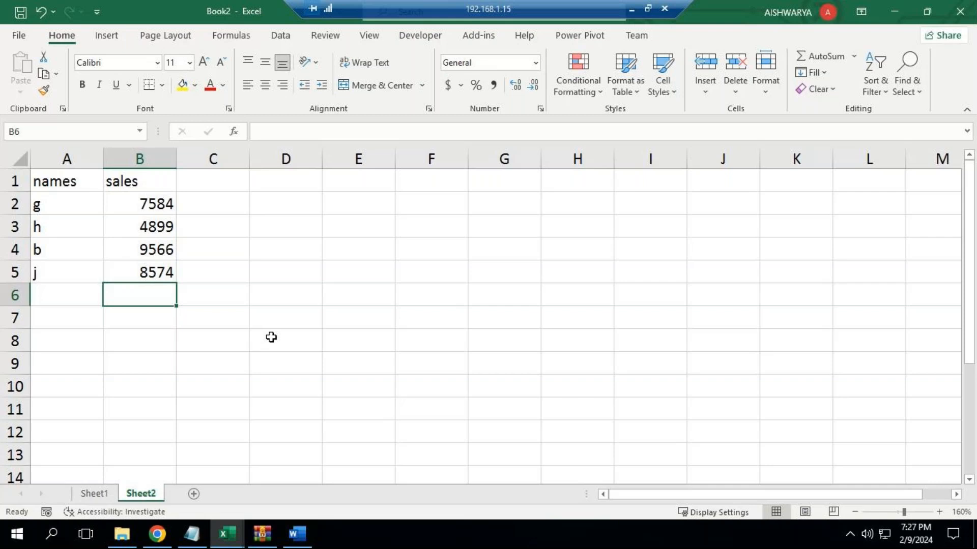
- Start recording a macro named "nict", stored in this workbook, with Sheet1's cell B6 below the marks selected
click(101, 494)
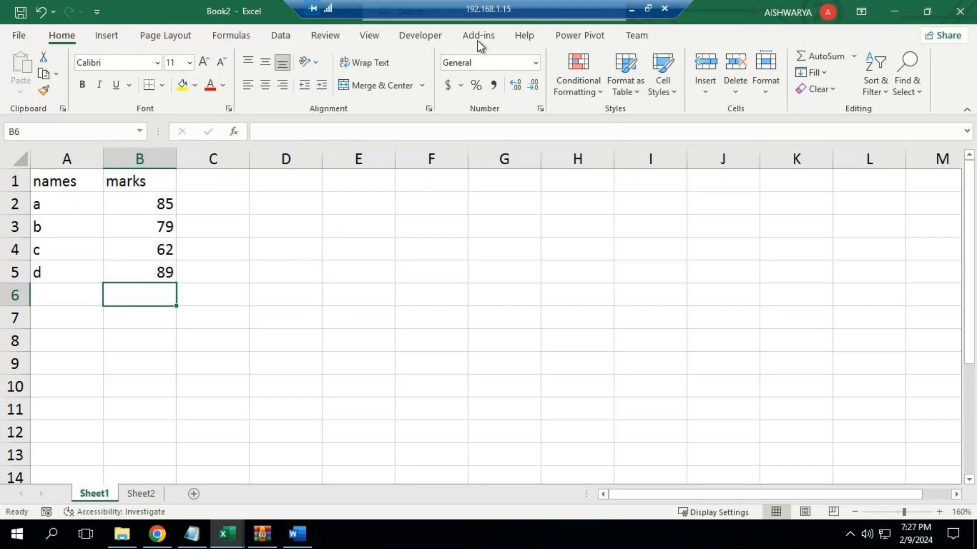
click(373, 39)
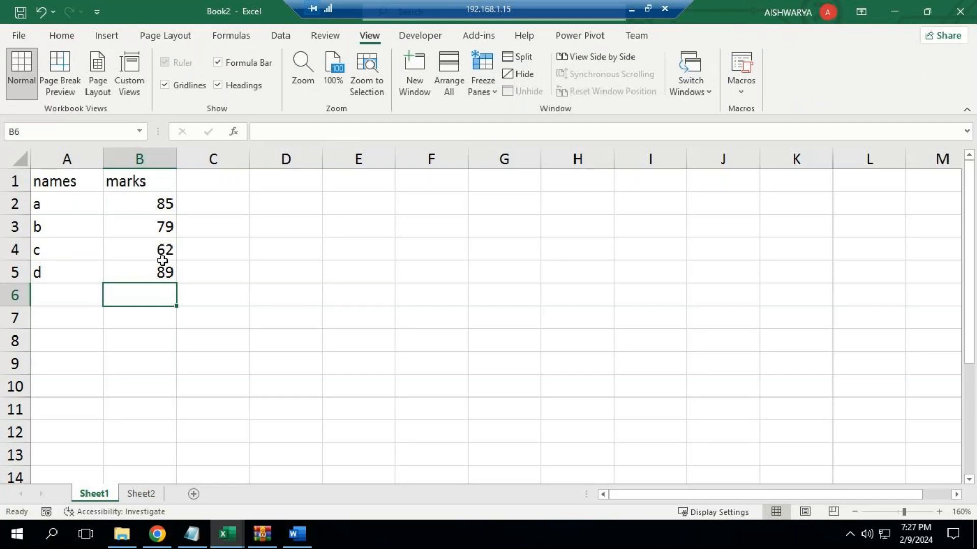
click(141, 493)
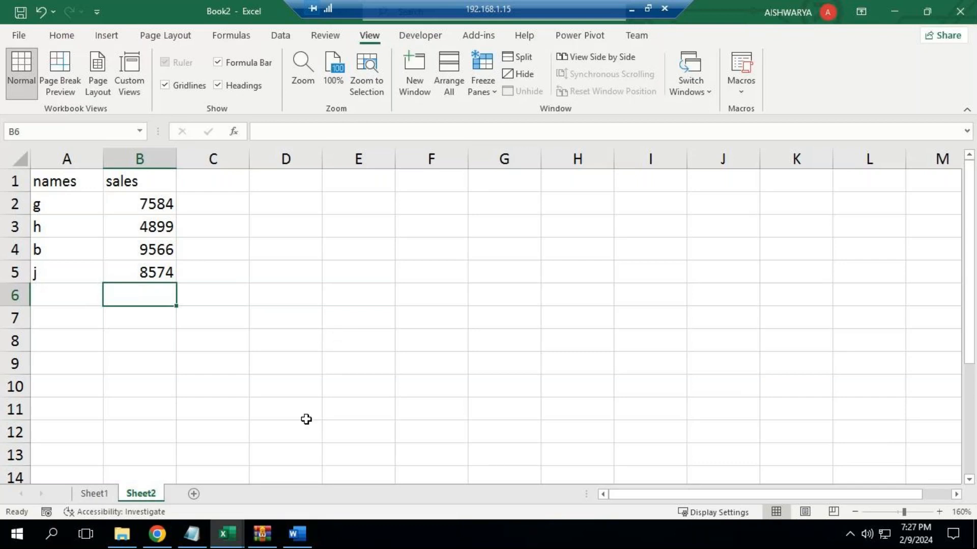
key(ctrl+Page_Up)
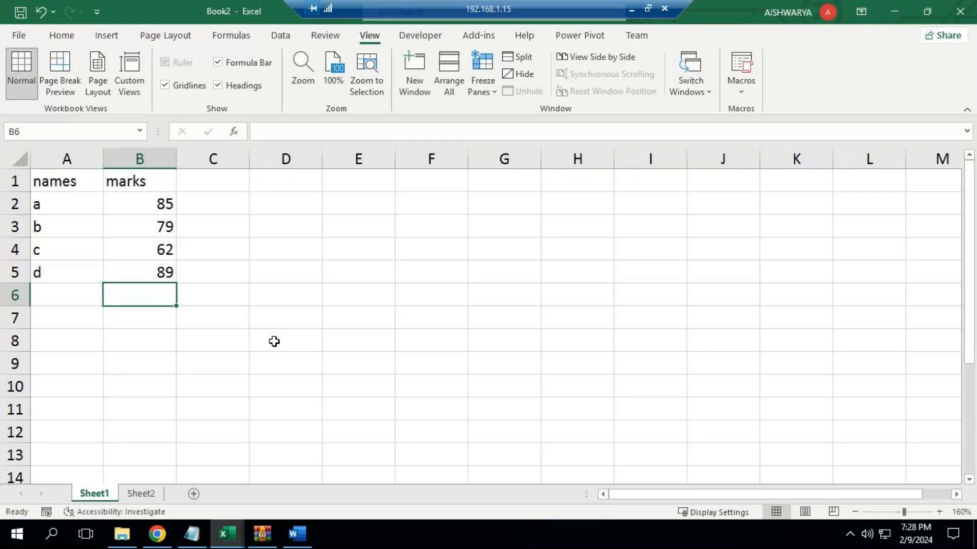
click(752, 91)
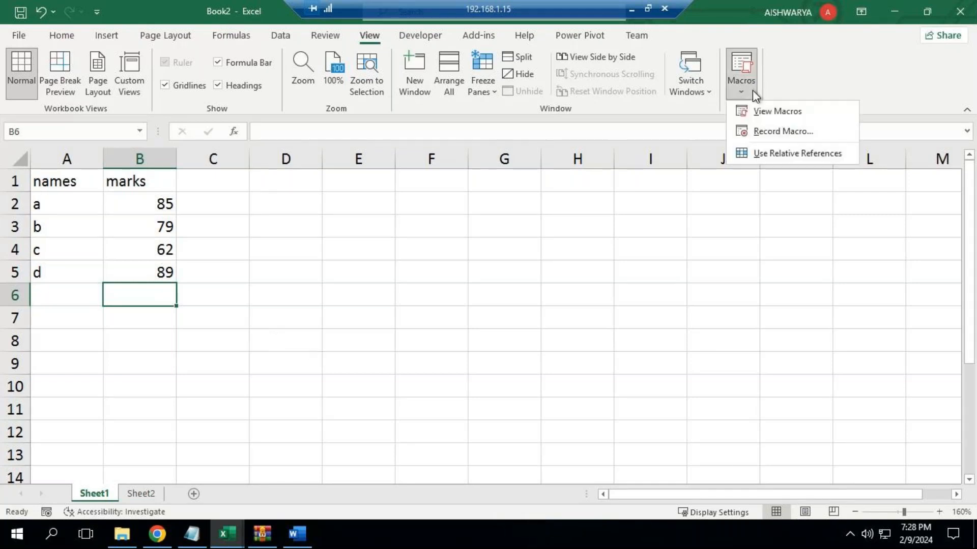
click(777, 137)
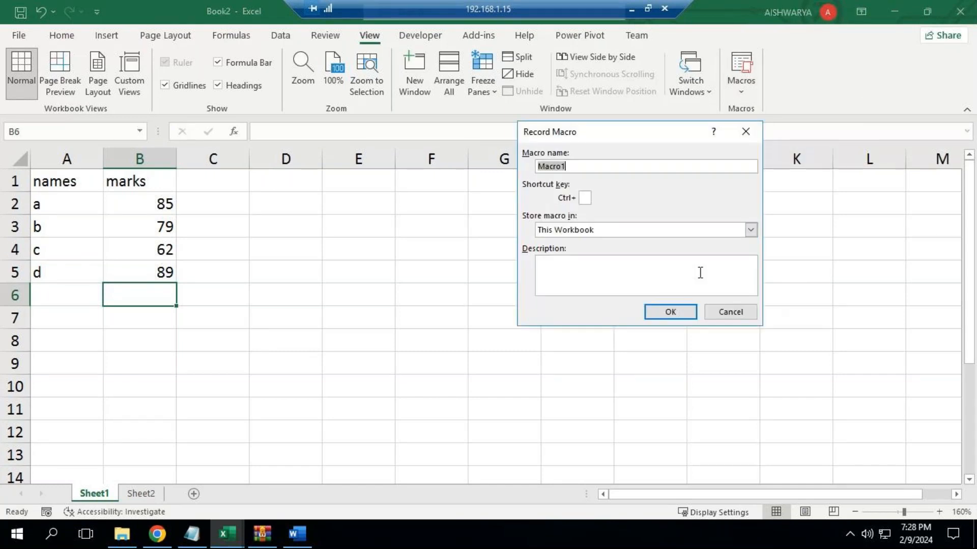
key(BackSpace)
text(nict)
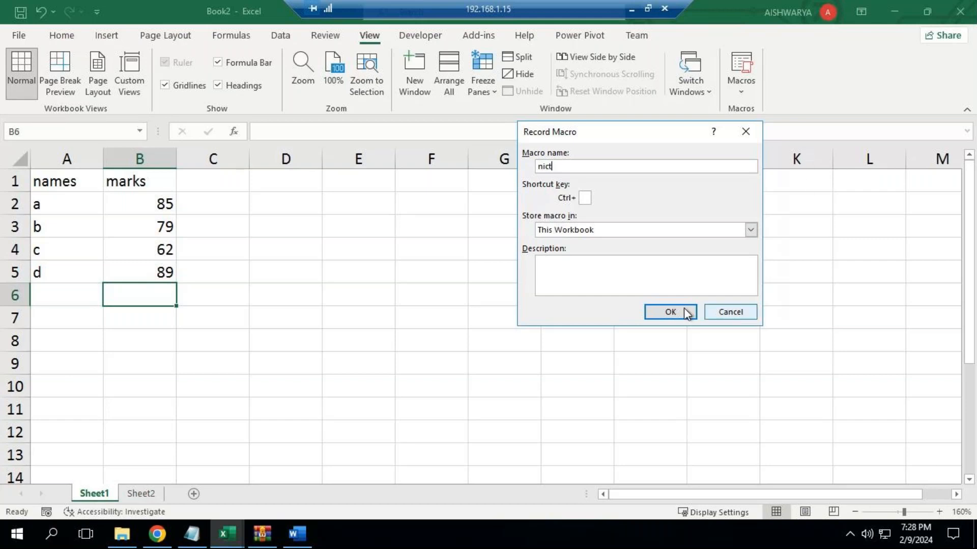
click(671, 312)
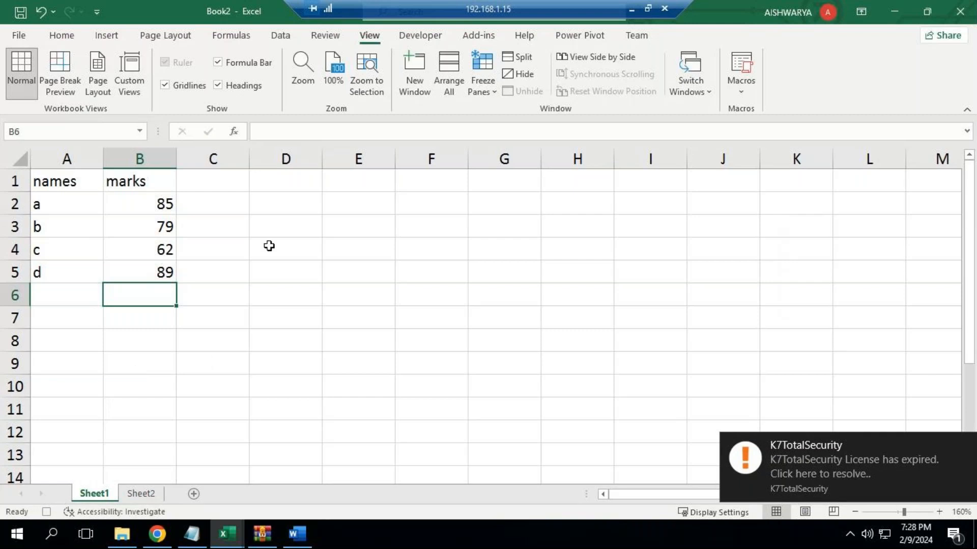
- Sum the marks in B2:B5 in cell B6 and calculate their average with AVERAGE in cell B7
key(alt+equal)
key(Return)
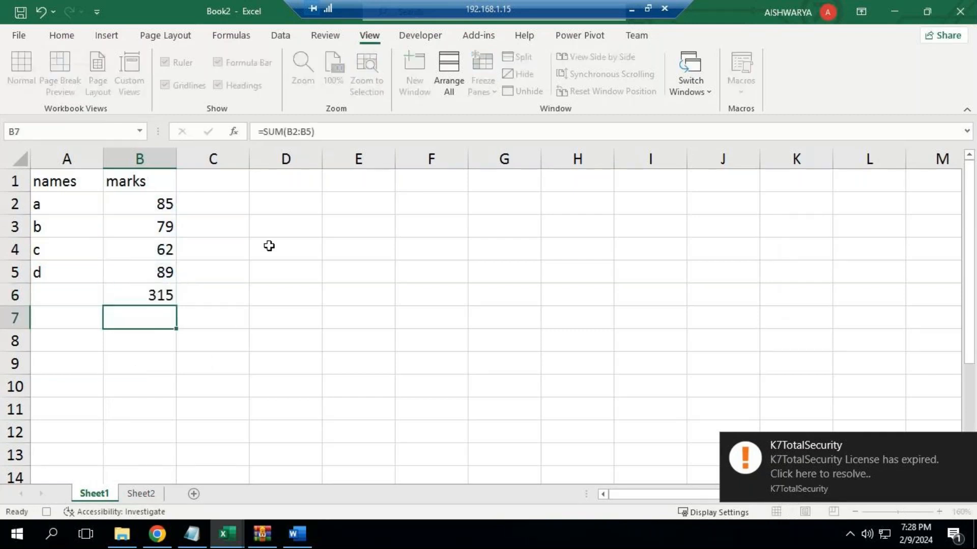
text(=aver)
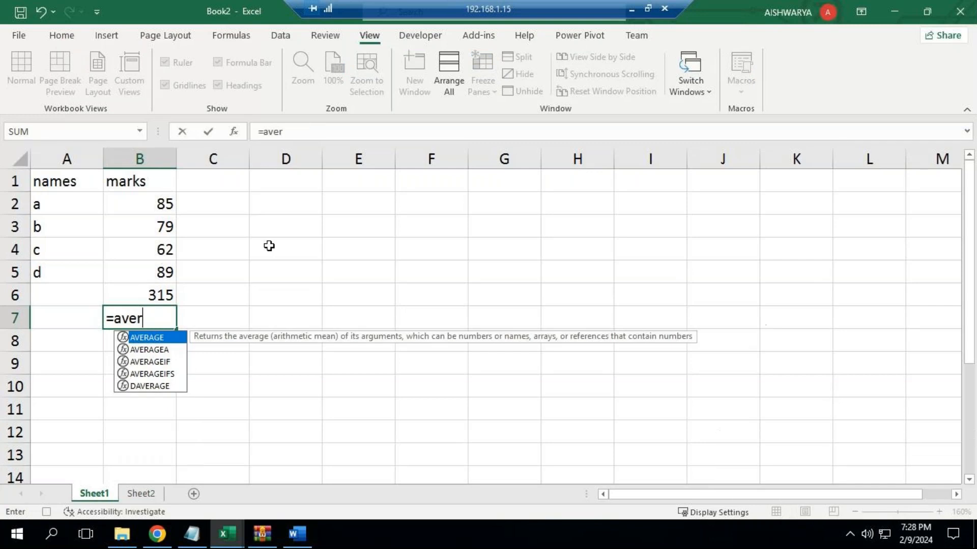
key(Tab)
key(Up)
key(Up)
key(shift+Up)
key(shift+Up)
key(shift+Up)
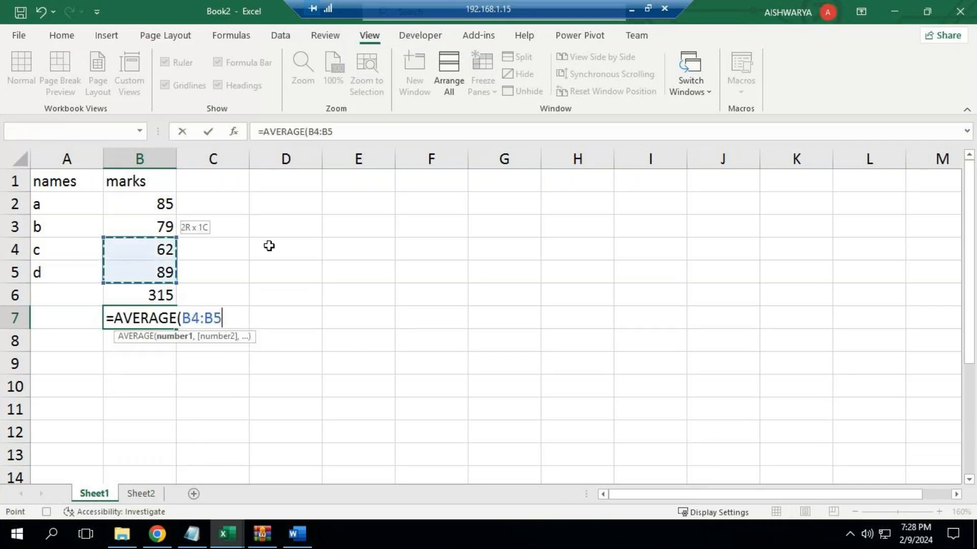
text())
key(Return)
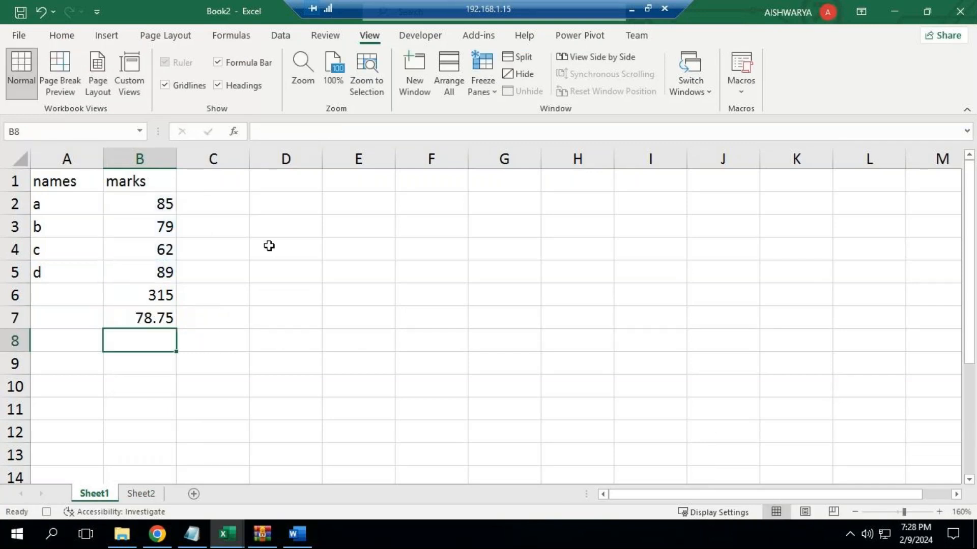
- Stop recording the macro and run "nict" on Sheet2 to total and average the sales
click(746, 87)
click(772, 134)
click(134, 495)
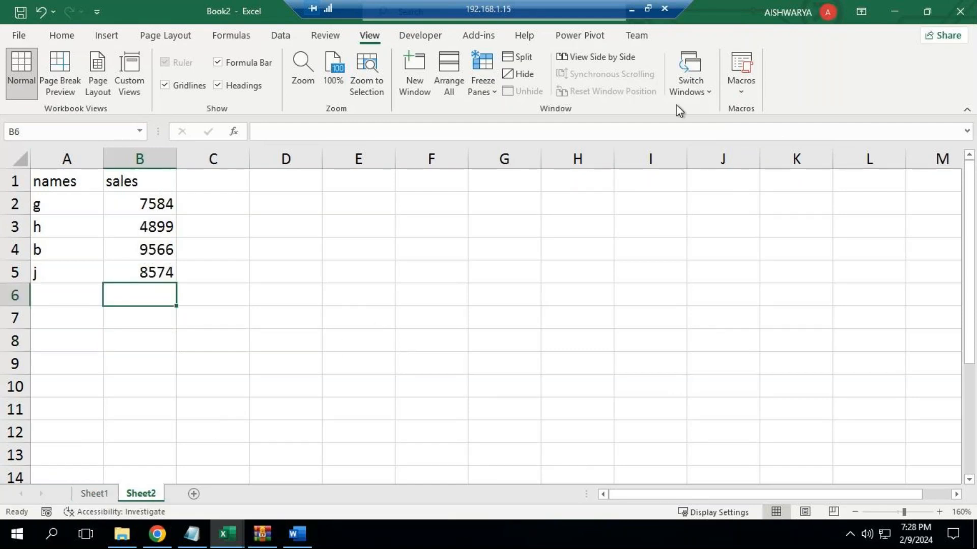
click(738, 88)
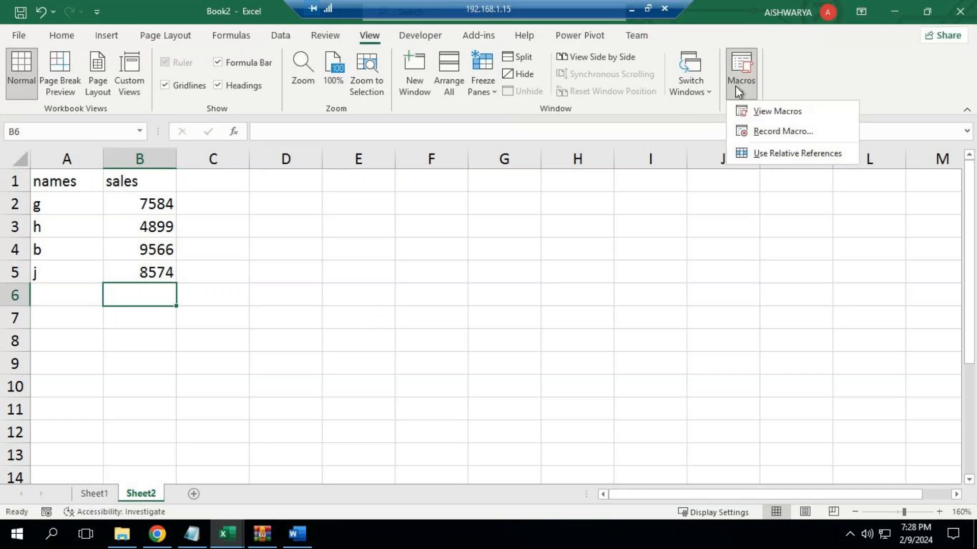
click(786, 118)
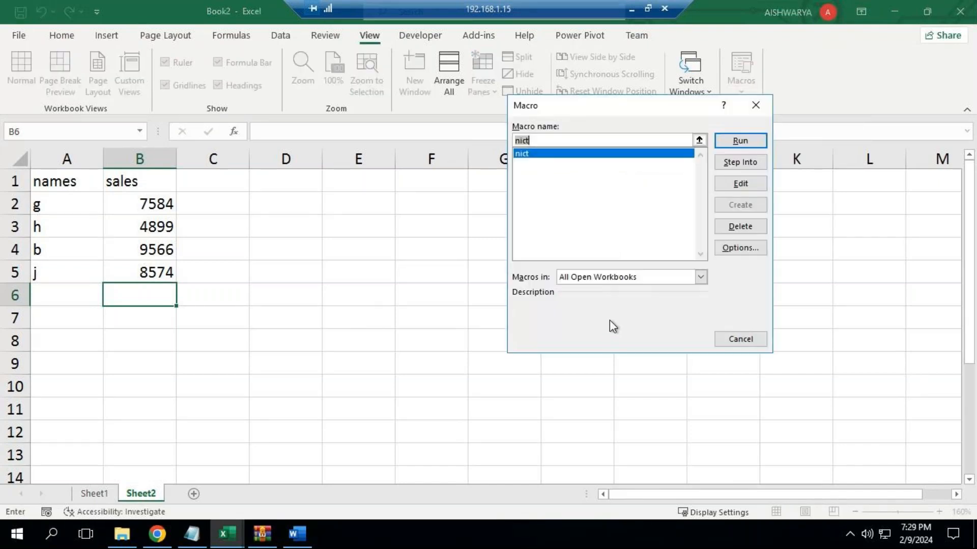
click(552, 159)
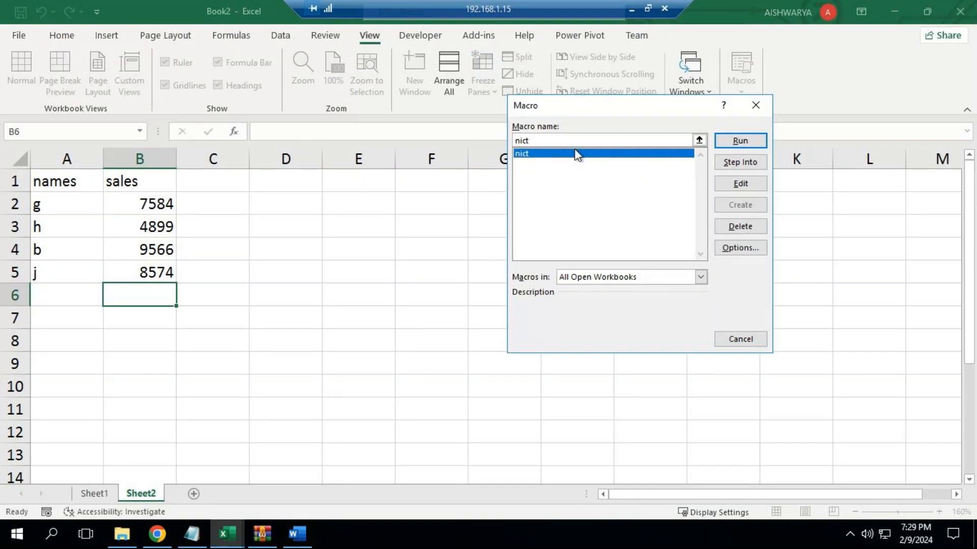
click(750, 142)
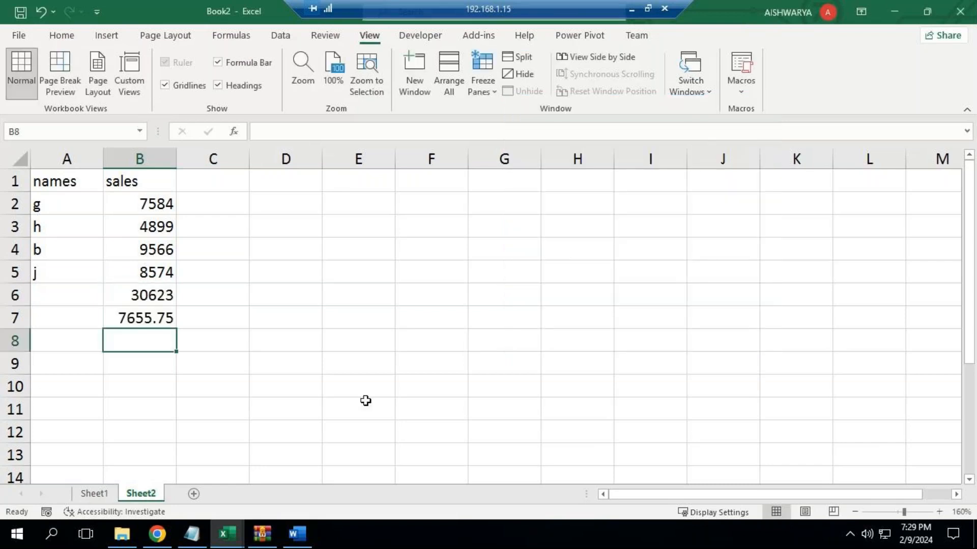
- Check the formulas in cells B6 and B7 of Sheet2 and view the available macro commands
click(141, 294)
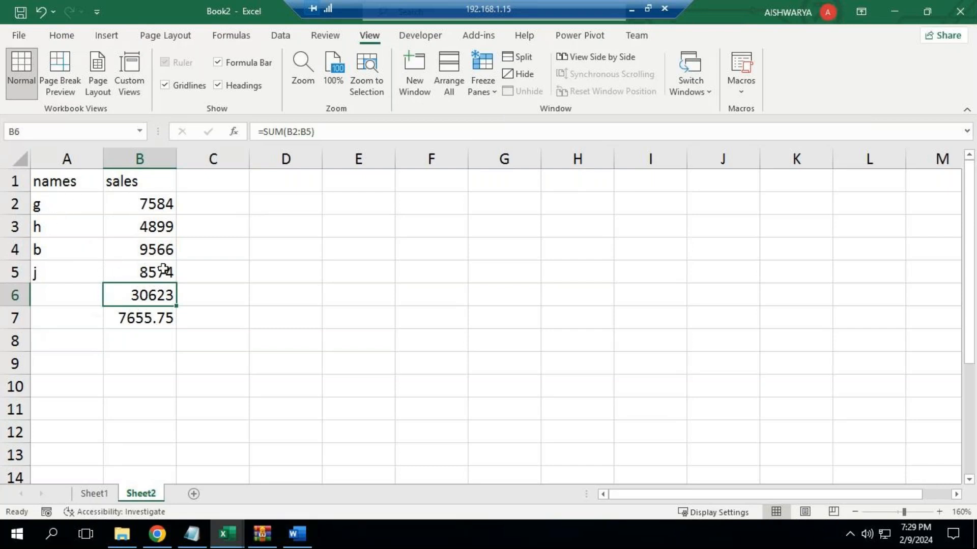
key(Down)
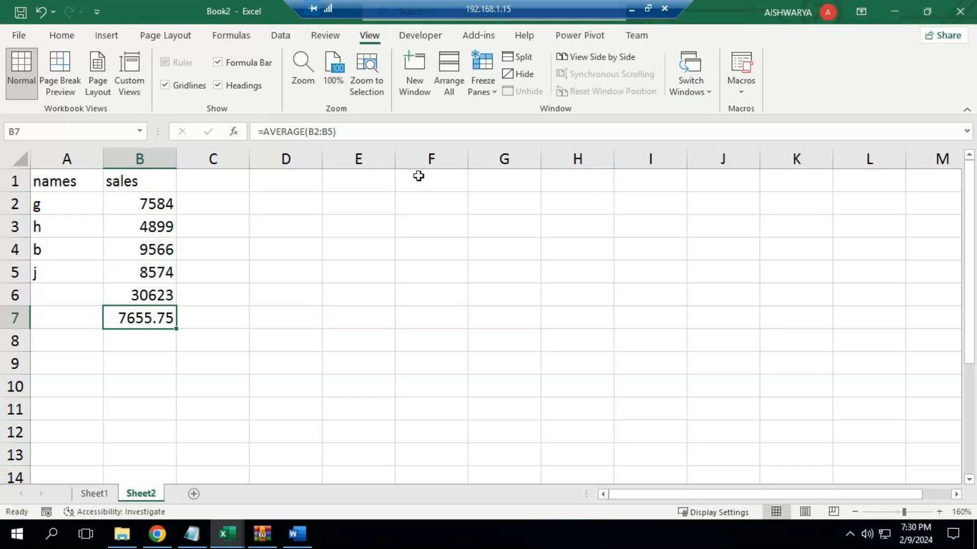
click(747, 84)
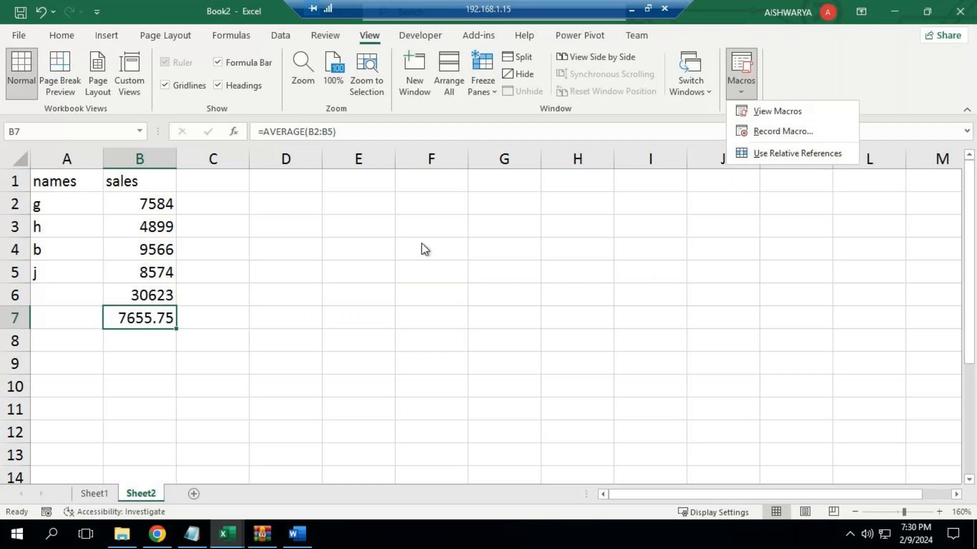
click(295, 240)
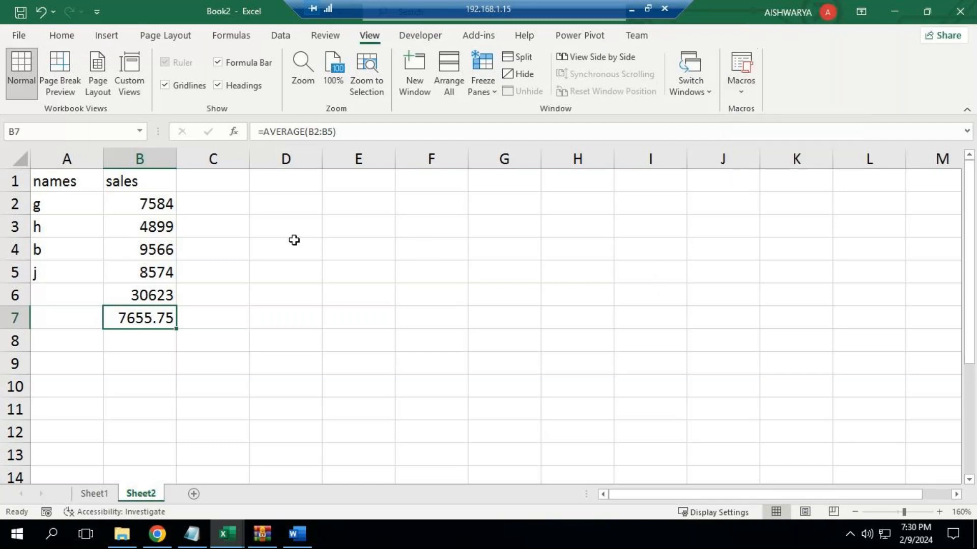
click(402, 244)
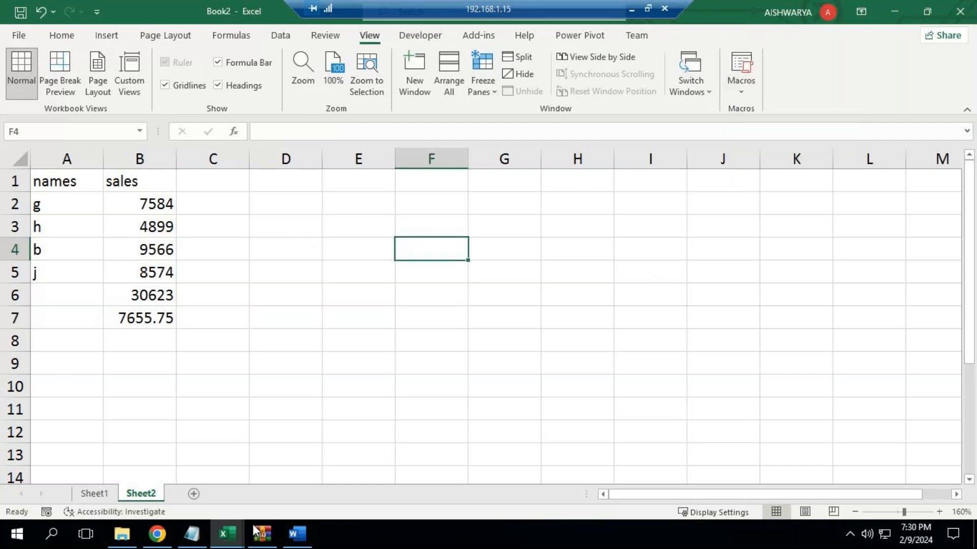
- Switch to the Notepad notes and add the heading "Macros" below the freeze panes lines, separated by a blank line
click(199, 529)
key(Return)
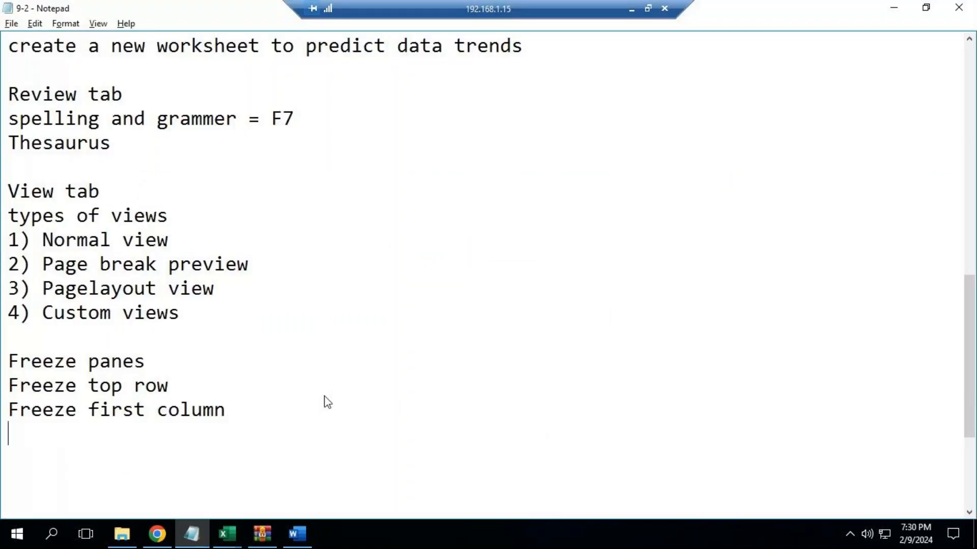
key(Return)
text(Macros)
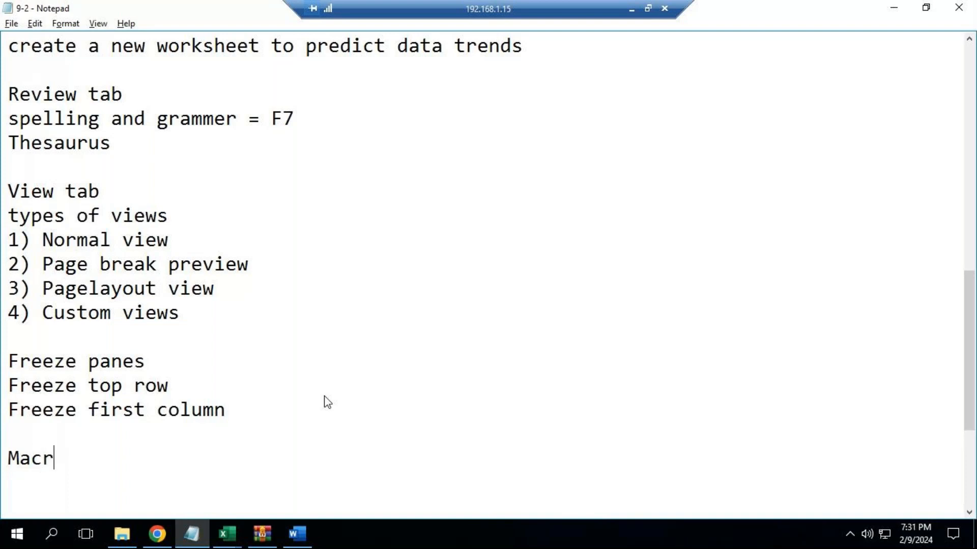
- Write "This is used to repeat the data or record the data or a function" under the Macros heading
key(Return)
text(THIO)
key(BackSpace)
key(BackSpace)
key(BackSpace)
text(his is used to )
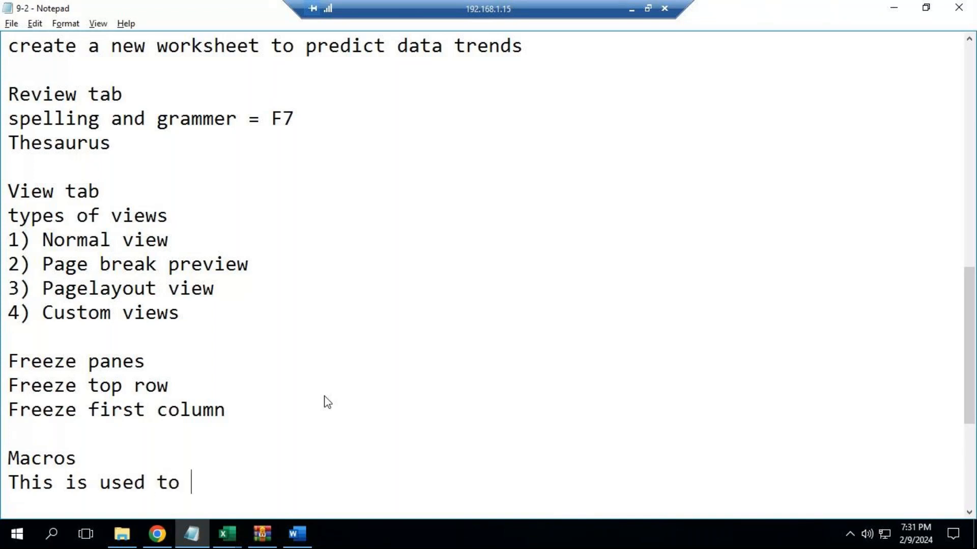
text(repeat the)
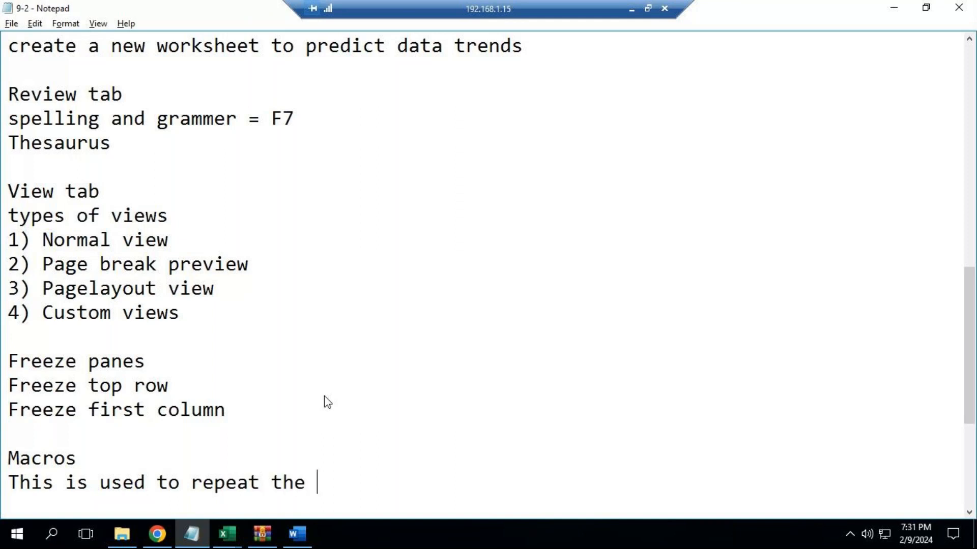
text( data)
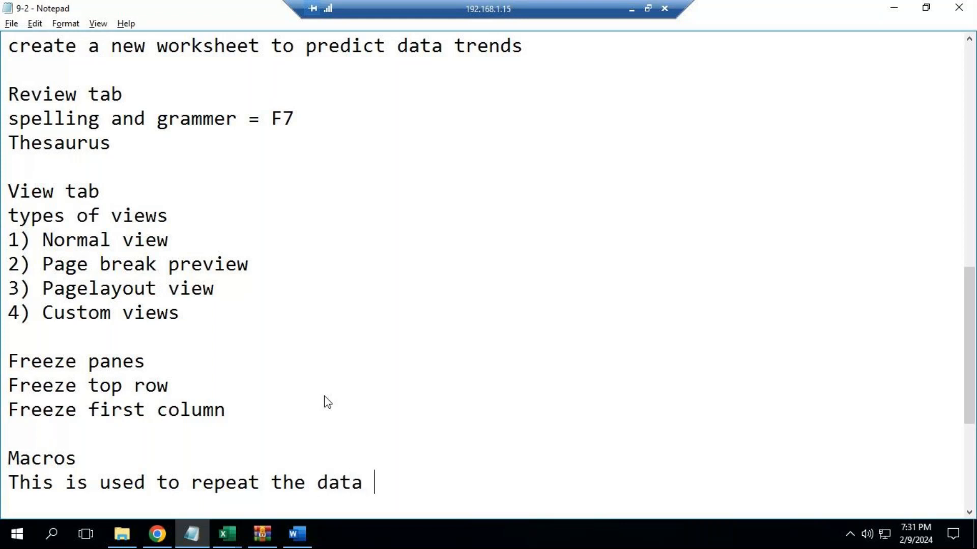
text(or record)
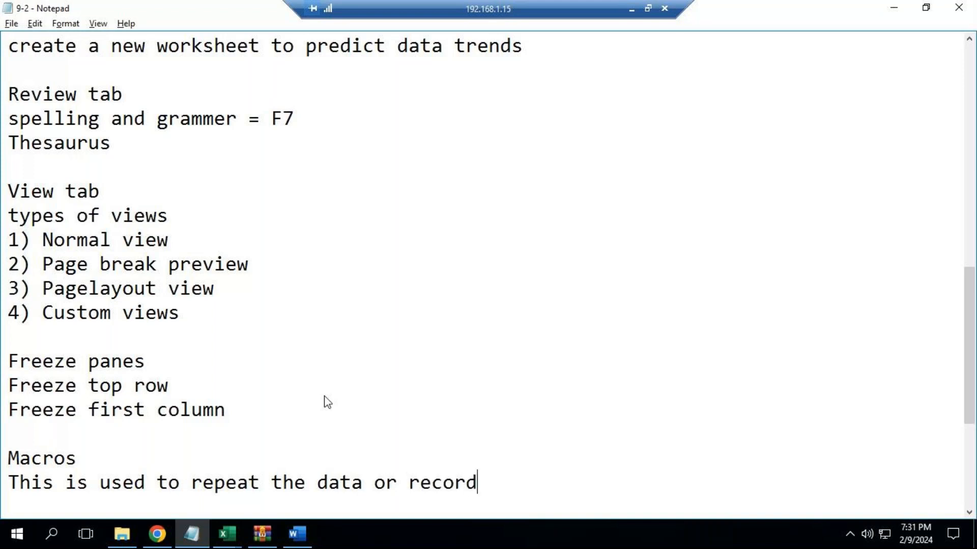
text(the data)
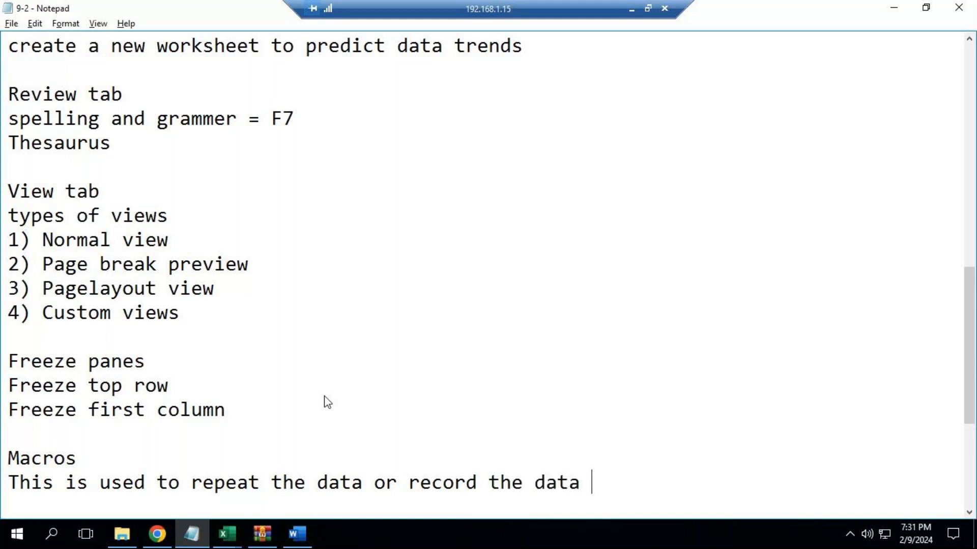
text( or a function)
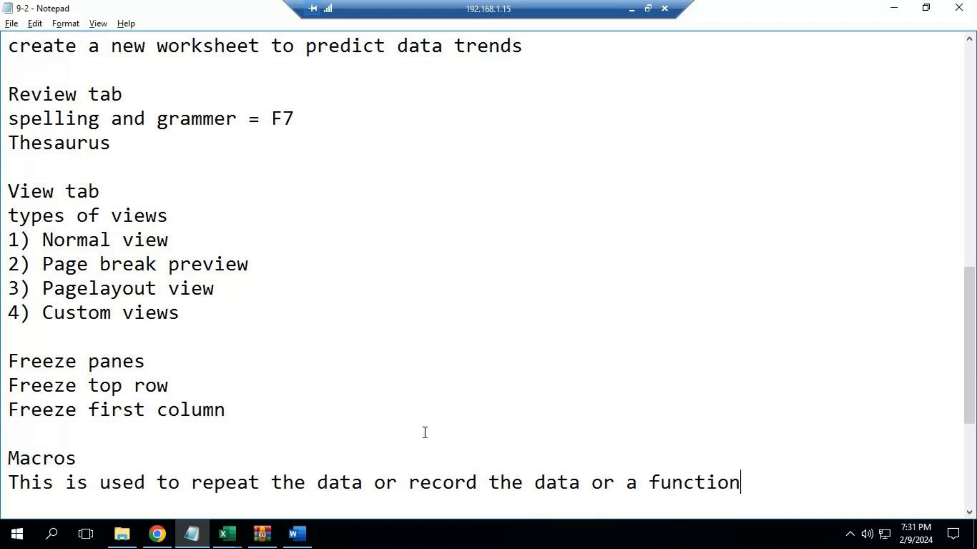
scroll(423, 451, down, 2)
scroll(424, 449, down, 1)
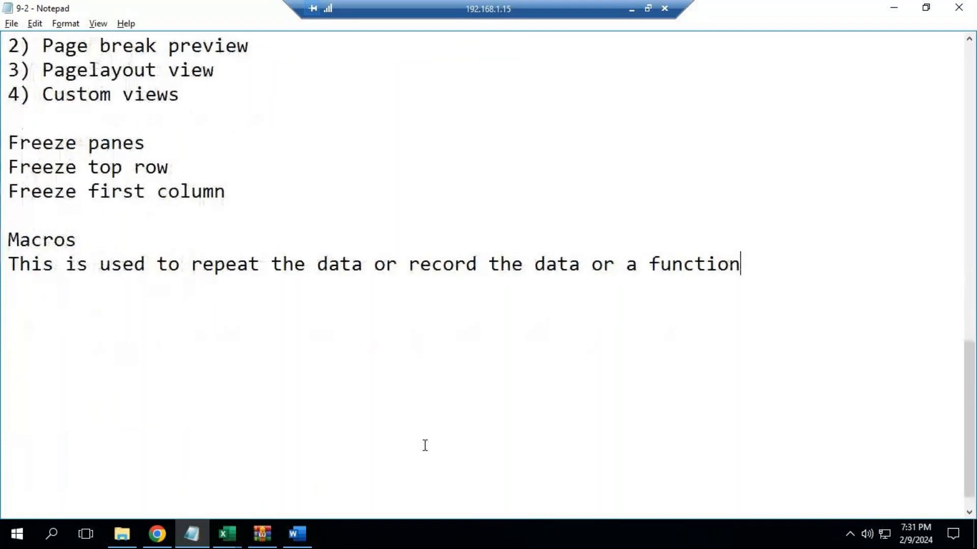
- Look up the View Macros shortcut in Excel's Book2 and add the line "view macros = ALT + F8" to the Notepad notes
click(230, 541)
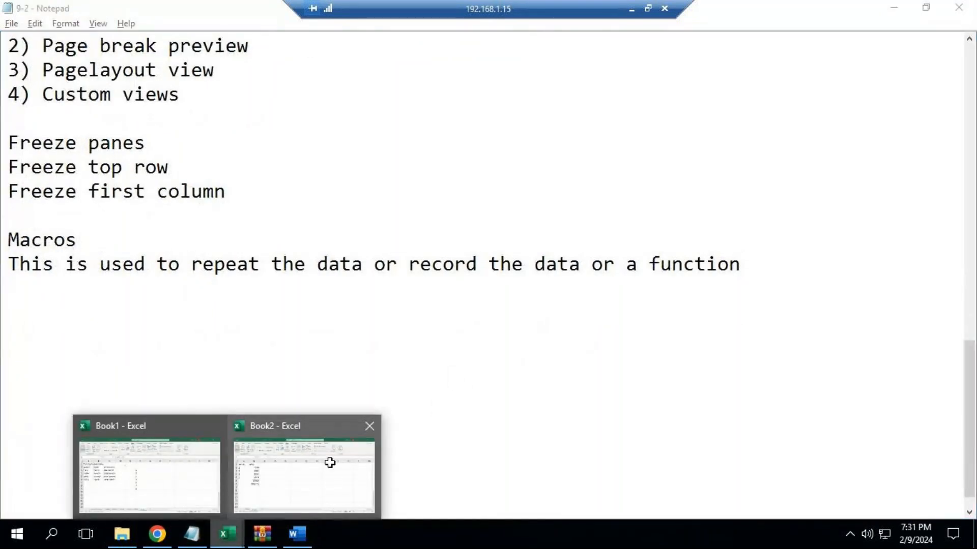
click(329, 462)
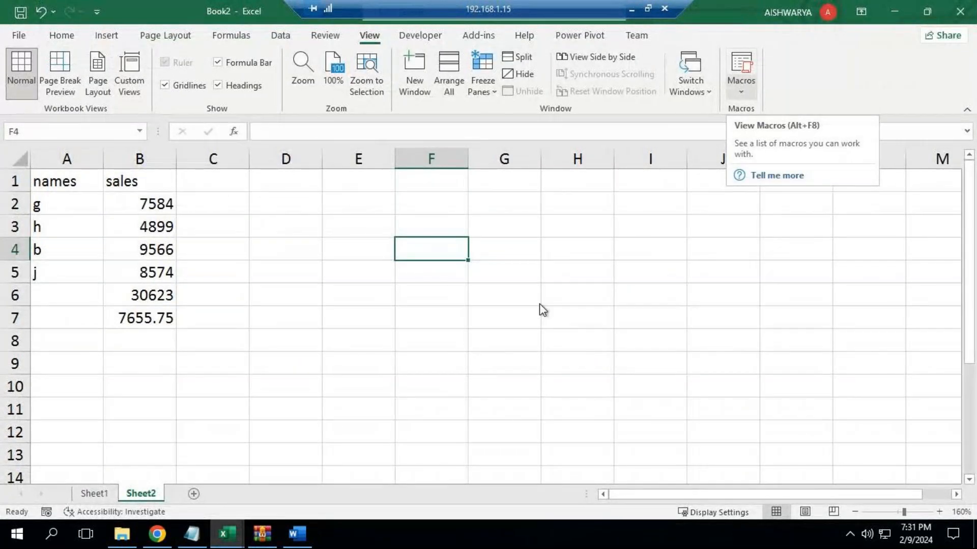
click(192, 534)
key(Return)
text(view m)
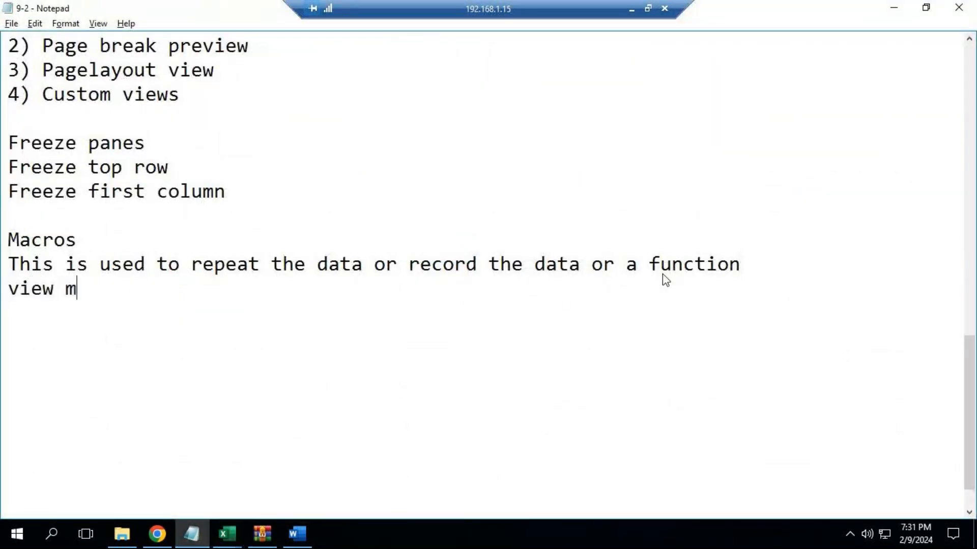
text(acros )
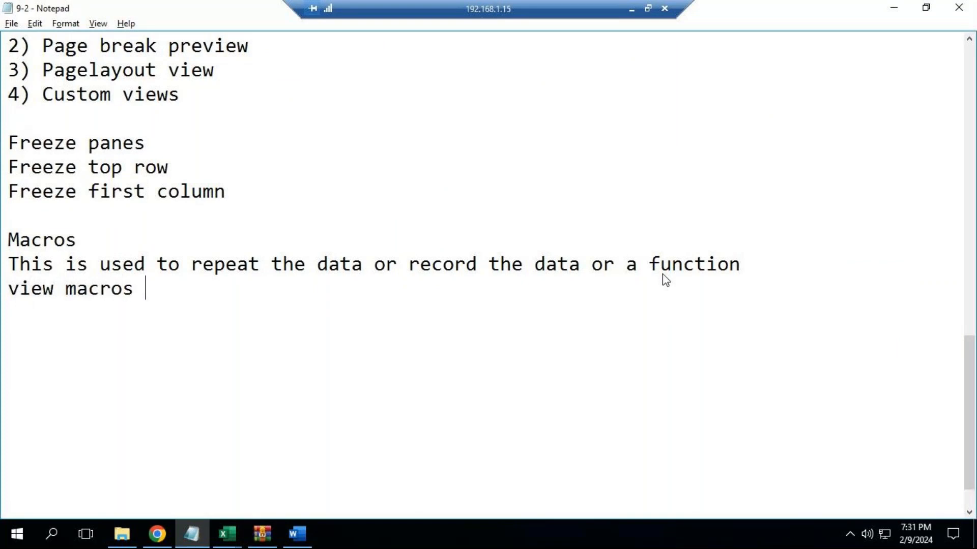
text(= ALT + F8)
key(Return)
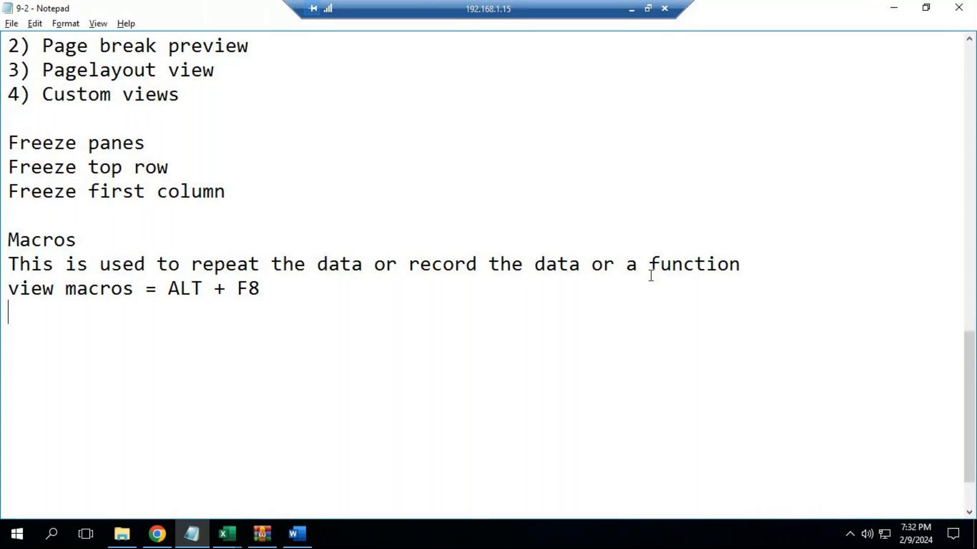
- Switch to the Book1 workbook in Excel, add a new worksheet after Sheet6 and zoom it to 115%
click(230, 537)
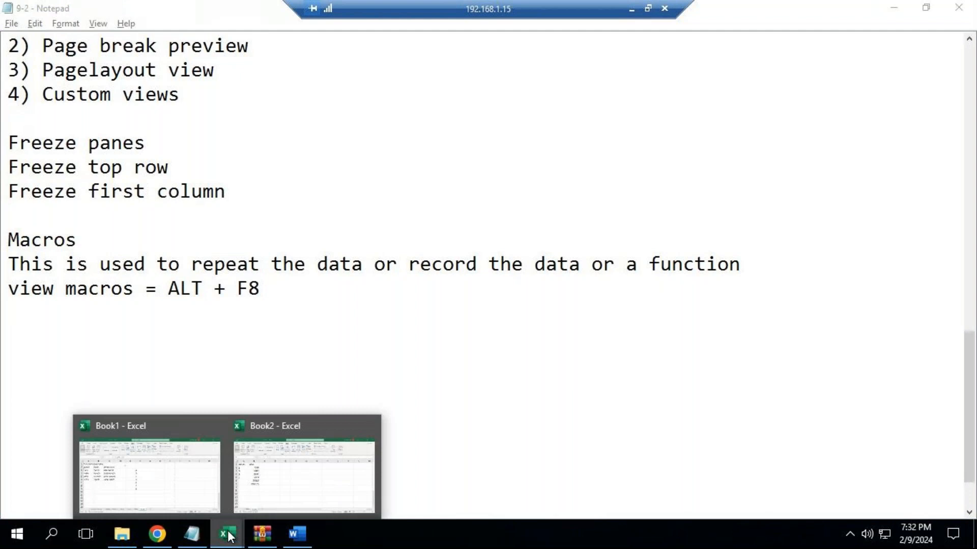
click(147, 460)
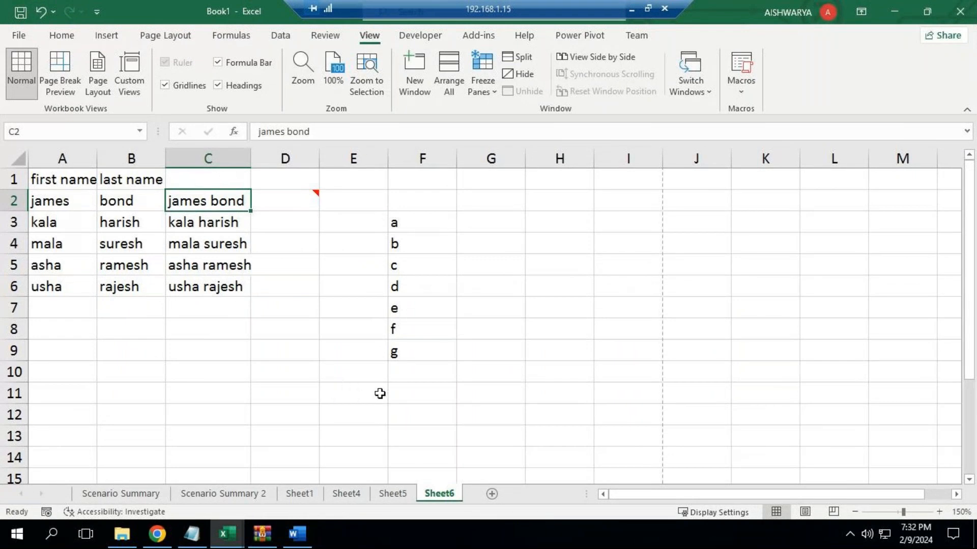
click(144, 204)
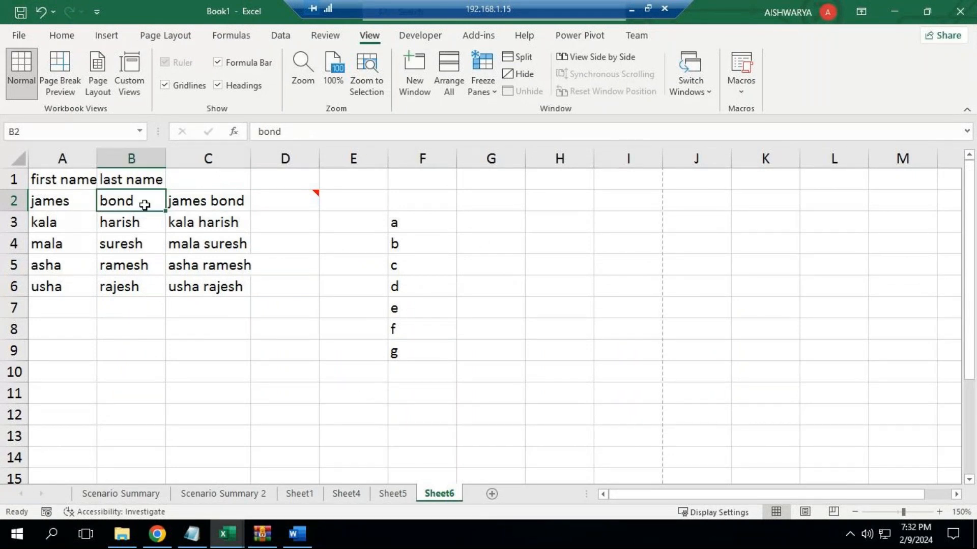
click(491, 494)
scroll(333, 326, down, 2)
scroll(333, 326, up, 1)
scroll(333, 325, up, 1)
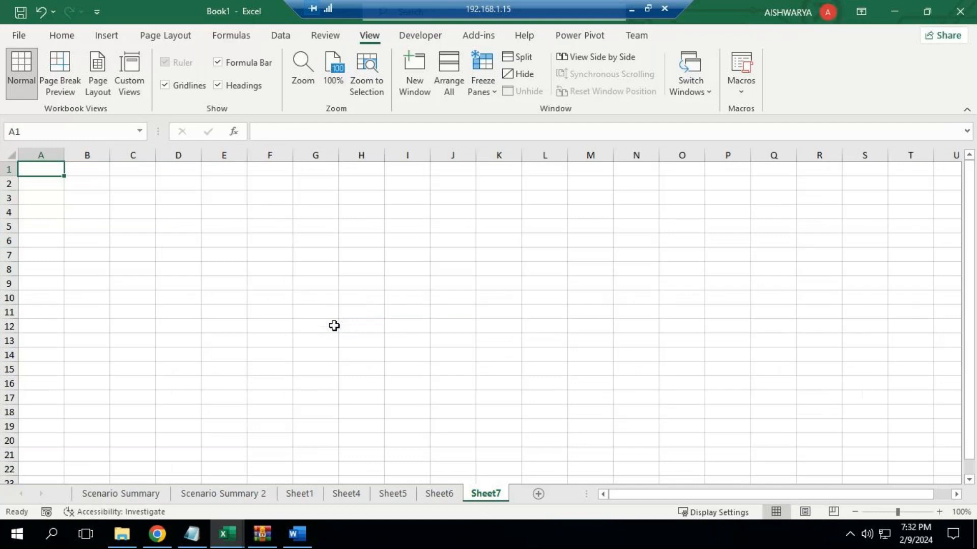
scroll(333, 326, up, 1)
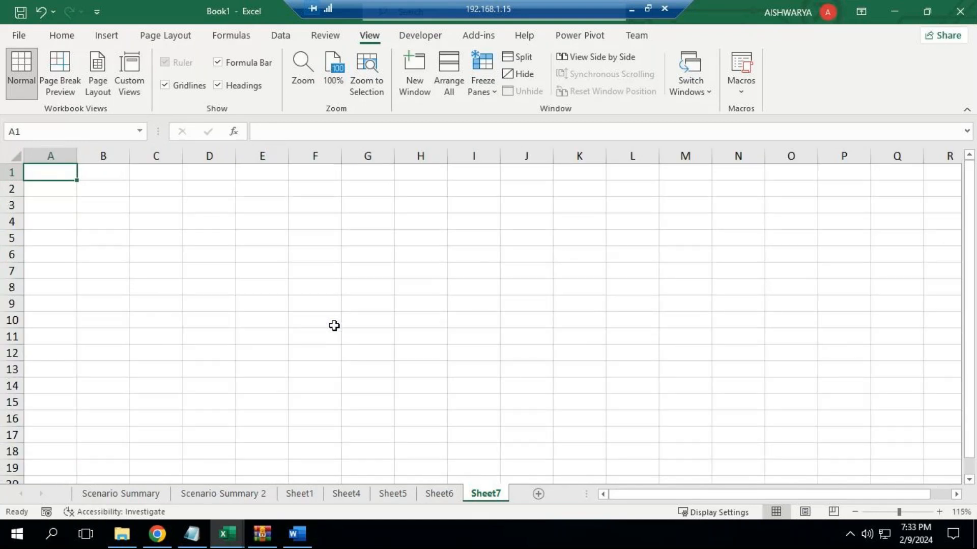
- Look through the existing data on Sheet6, Sheet5 and Sheet1
click(427, 496)
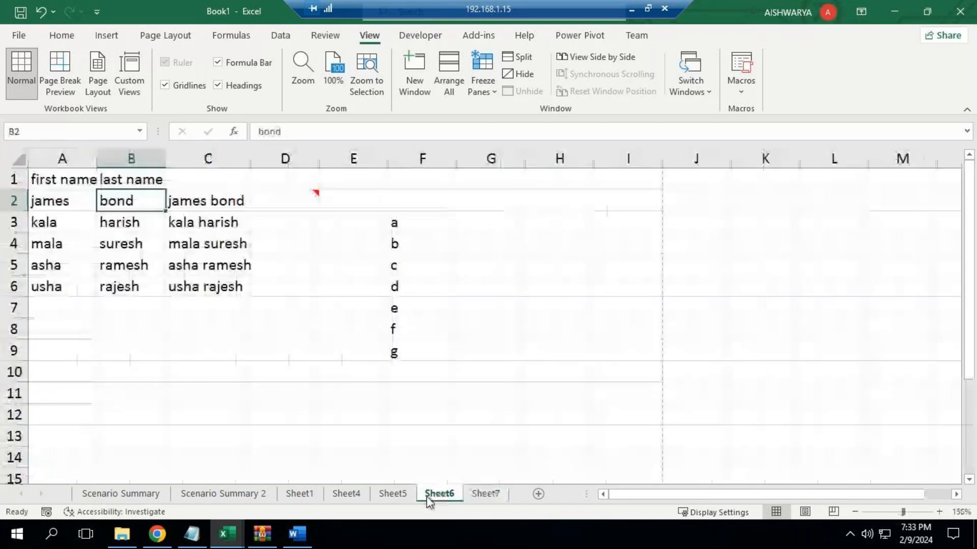
click(377, 496)
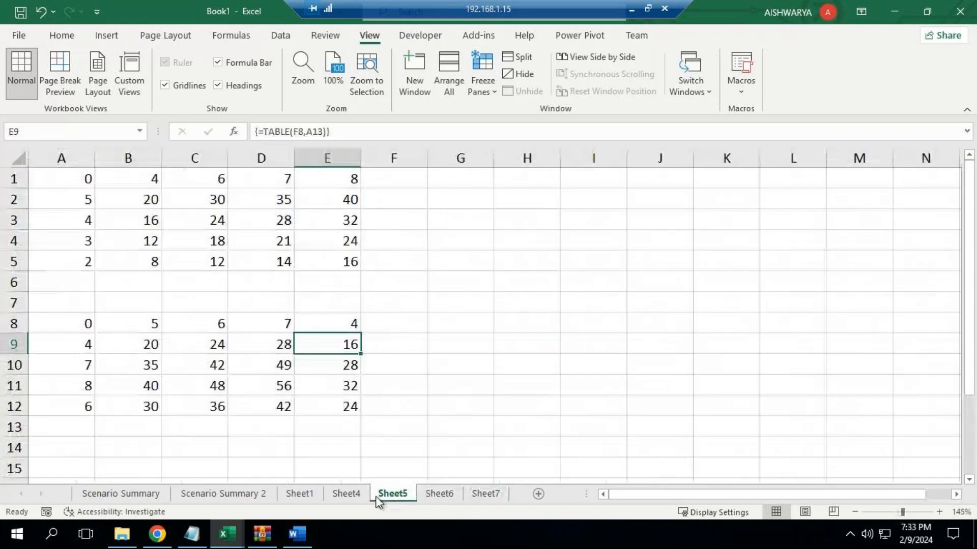
click(313, 495)
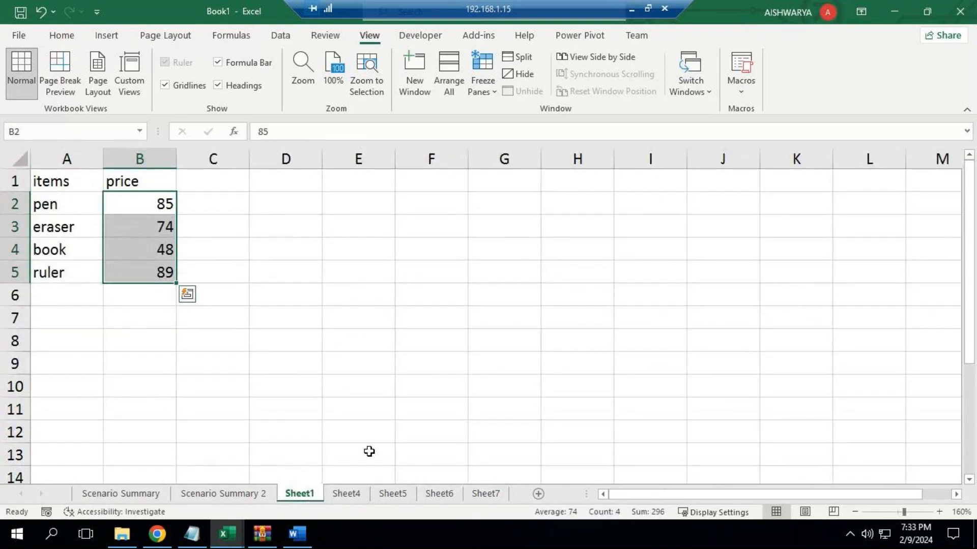
- Enter the headers "names", "sales1" and "sales2" in cells A1:C1 of Sheet7
click(478, 493)
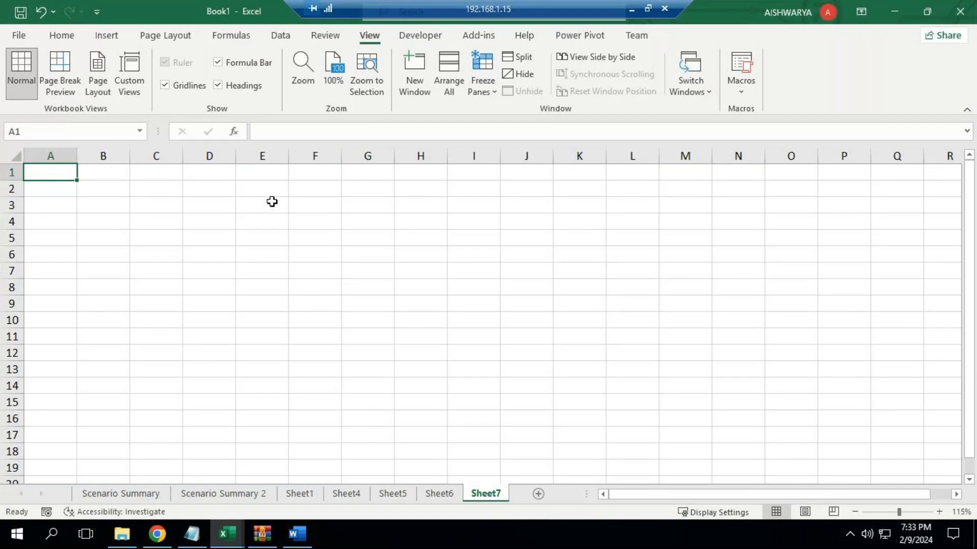
text(names)
key(Tab)
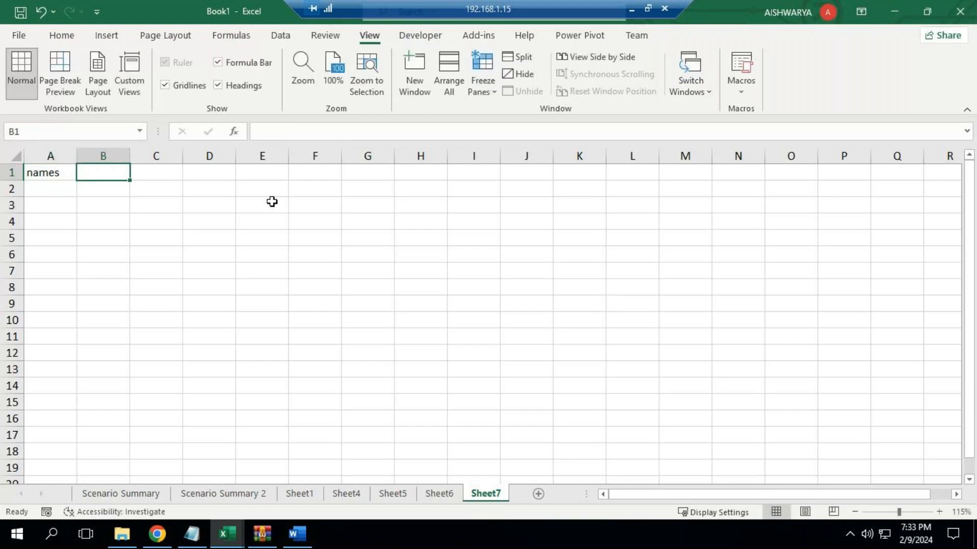
text(sales1)
key(Tab)
text(sales2)
key(Tab)
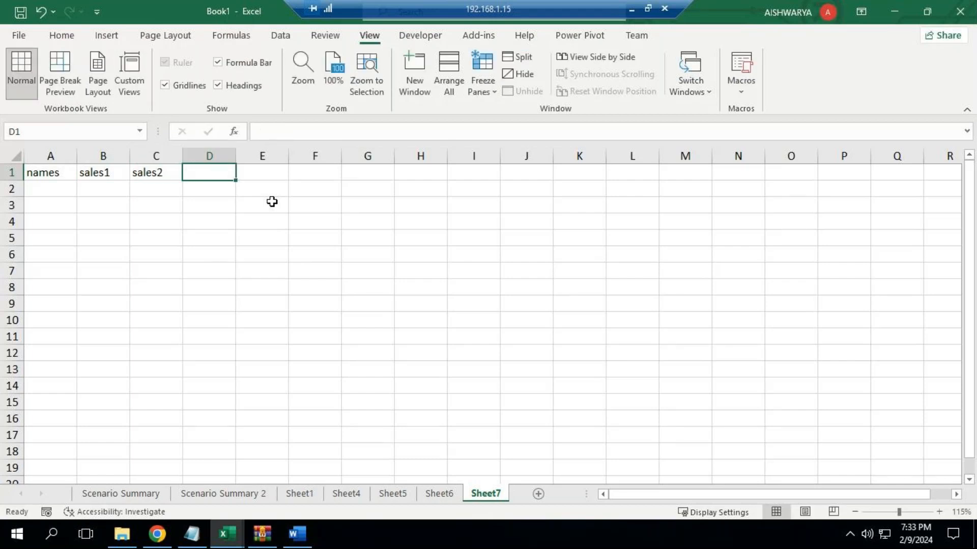
- Add the header "sales3" in D1 and enter the names a, b, c and d in cells A2:A5
text(sales3)
key(Return)
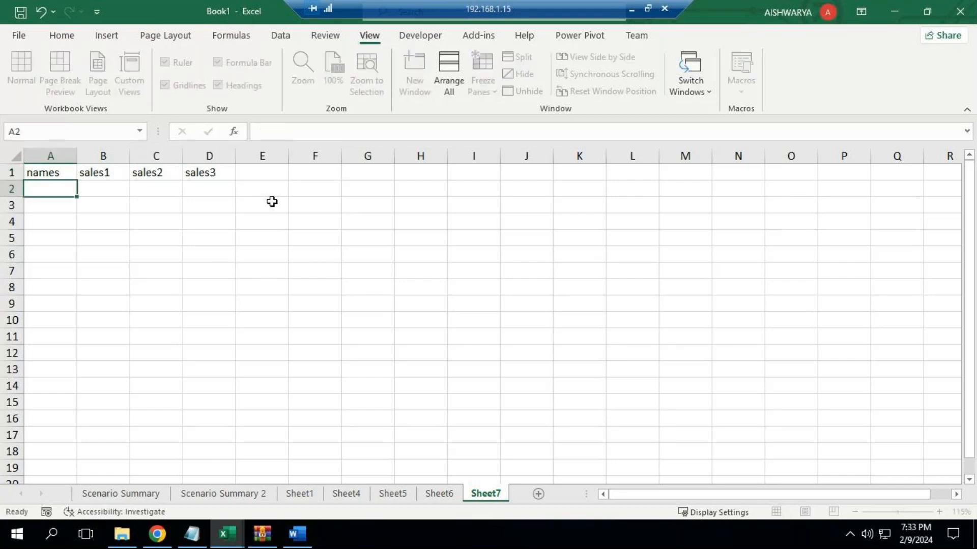
text(a)
key(Return)
text(b)
key(Return)
text(c)
key(Return)
text(d)
key(Tab)
- Fill the sales1 column in B2:B5 with 7584, 4899, 9566 and 6257
key(Up)
key(Up)
key(Up)
text(7584)
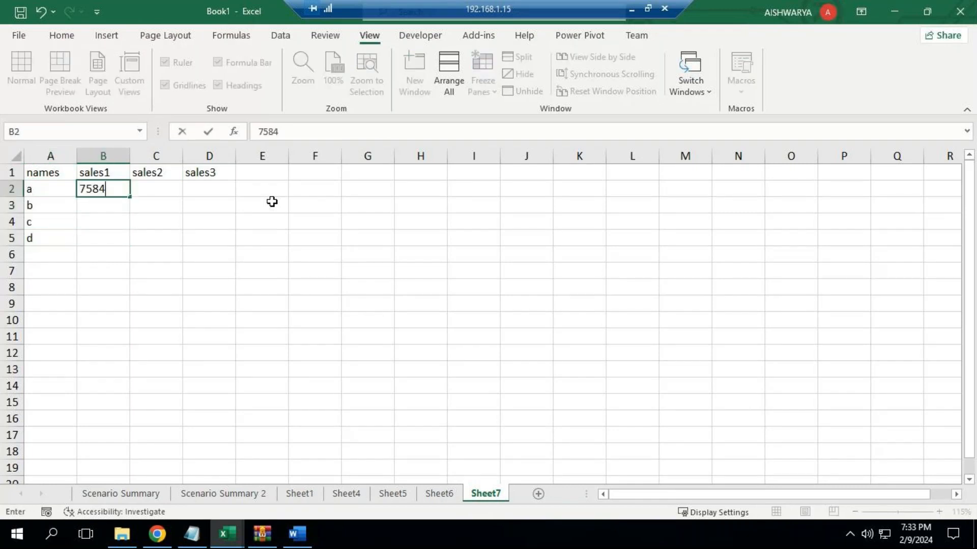
key(Return)
text(4899)
key(Return)
text(9566)
key(Return)
text(62)
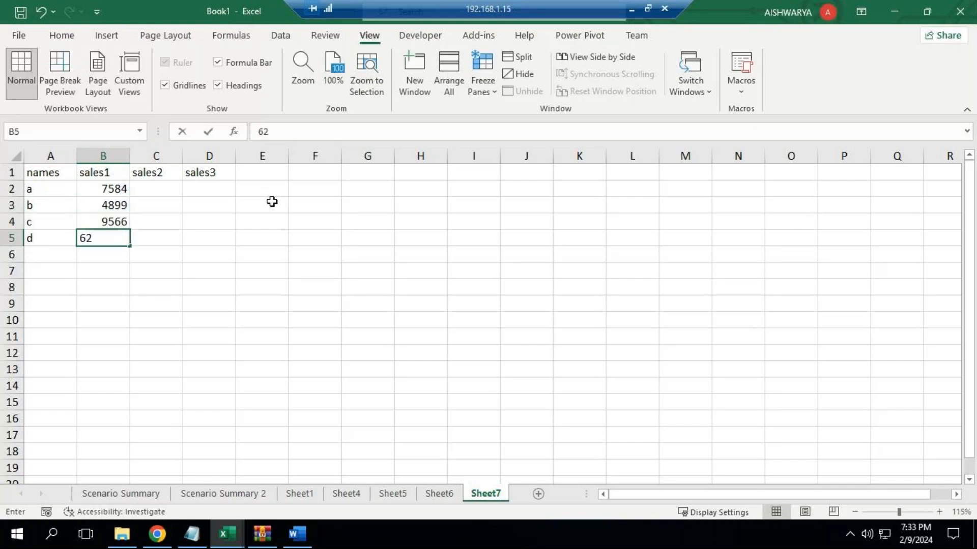
text(574)
key(BackSpace)
key(Tab)
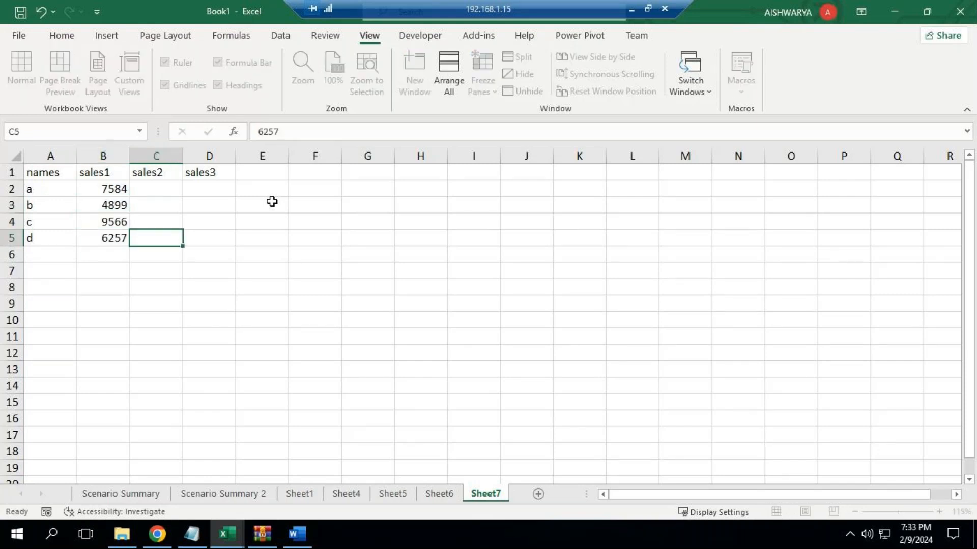
- Fill the sales2 column in C2:C5 with 2655, 5788, 8455 and 5879
key(Up)
key(Up)
key(Up)
text(2655)
key(Return)
text(5788)
key(Return)
text(8455)
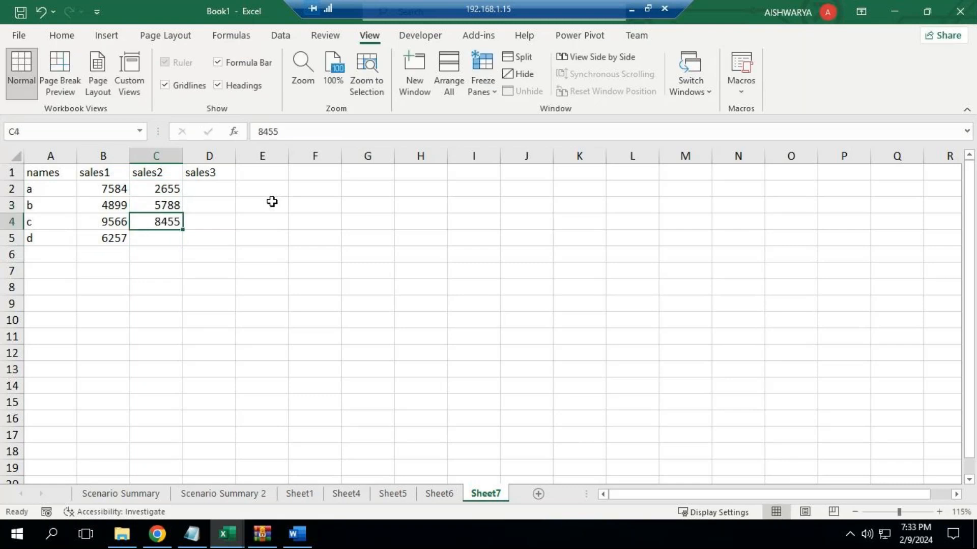
key(Return)
text(5879)
key(Tab)
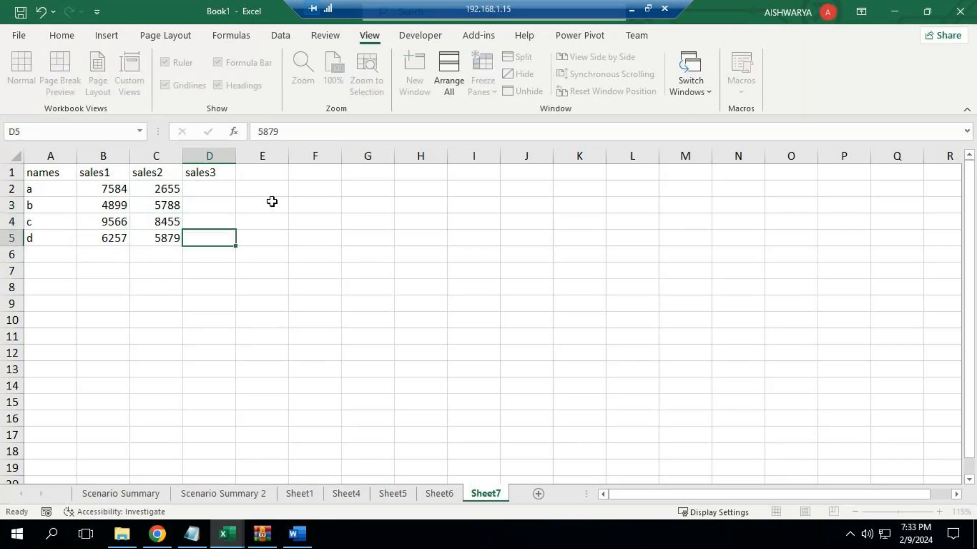
- Fill the sales3 column in D2:D5 with 6388, 8574, 4589 and 9568
key(Up)
key(Up)
key(Up)
text(6388)
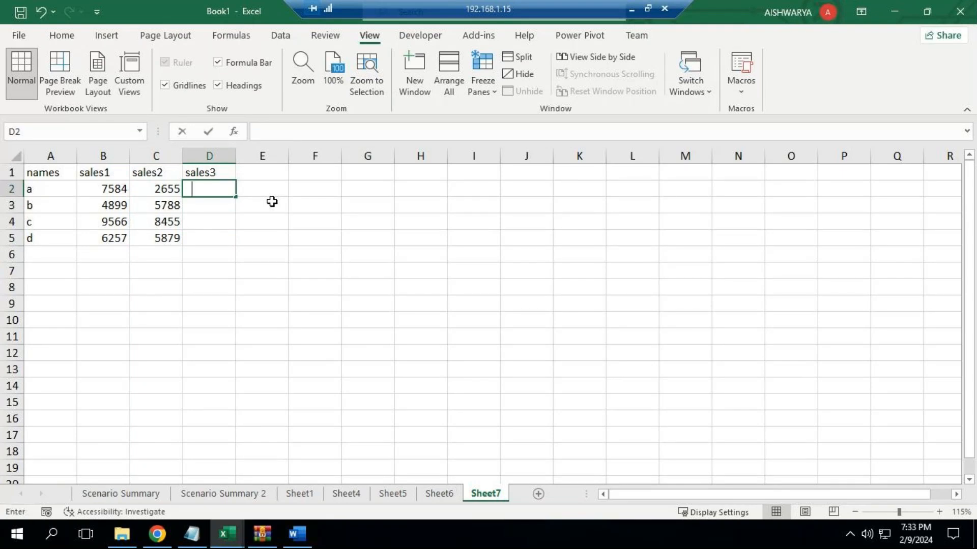
key(Return)
text(8574)
key(Return)
text(4589)
key(Return)
text(9568)
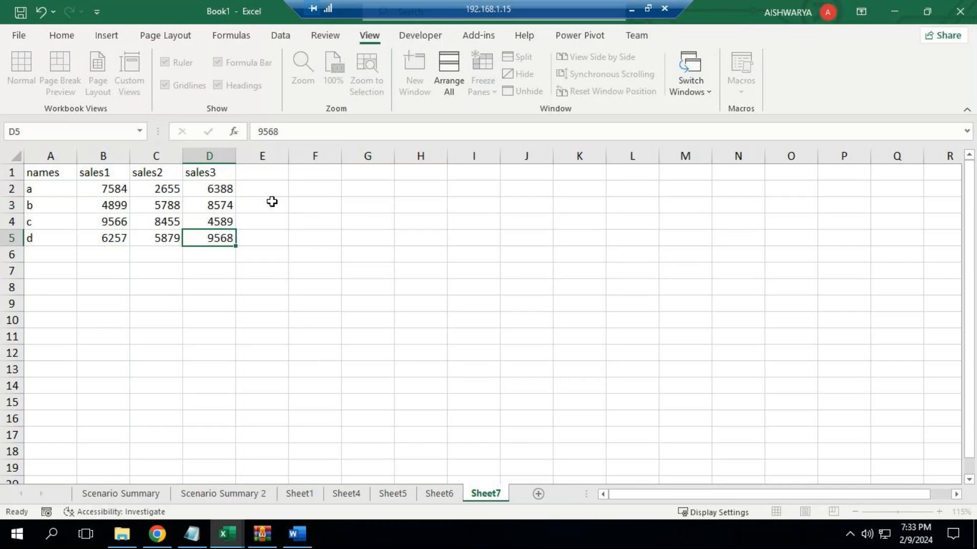
key(Return)
- Create a PivotTable on a new worksheet from the sales data in Sheet7 A1:D5
drag(69, 172, 209, 238)
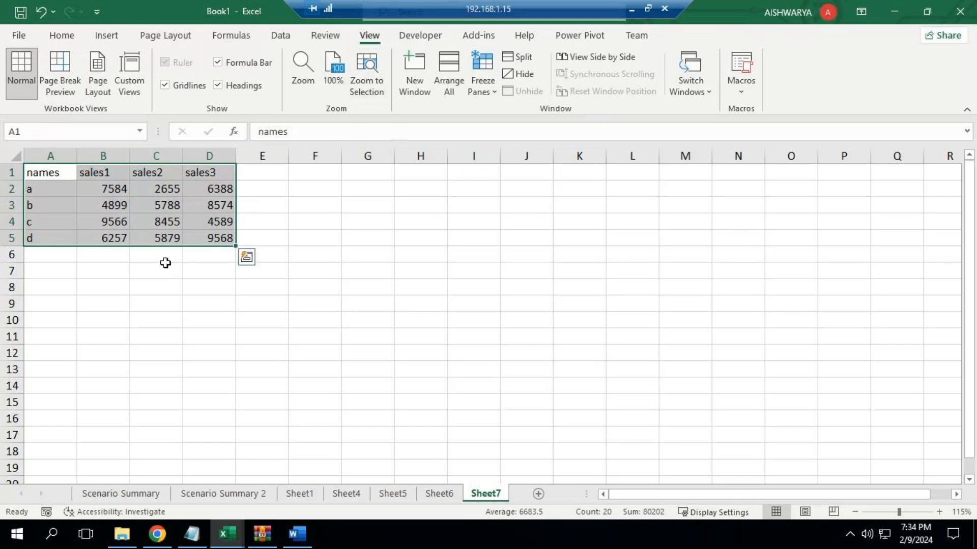
click(105, 38)
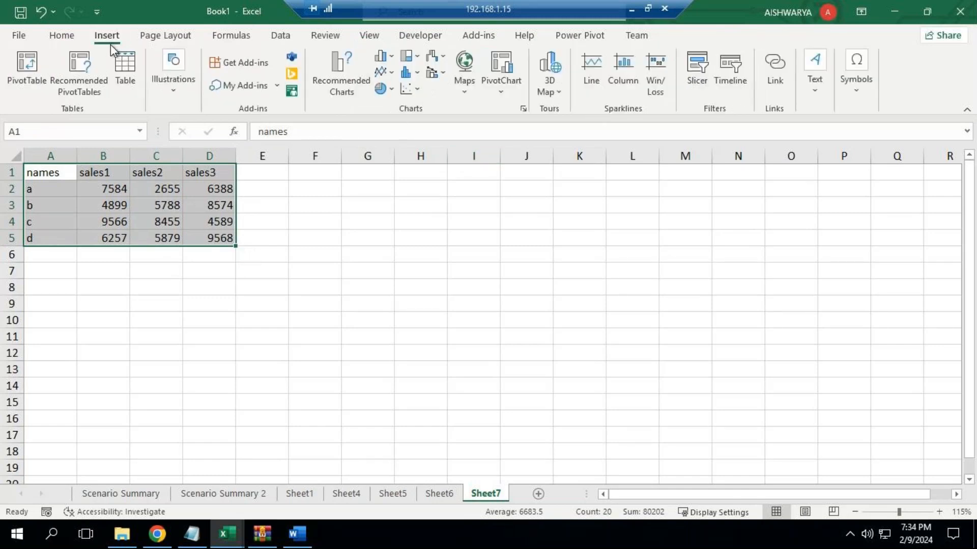
click(30, 83)
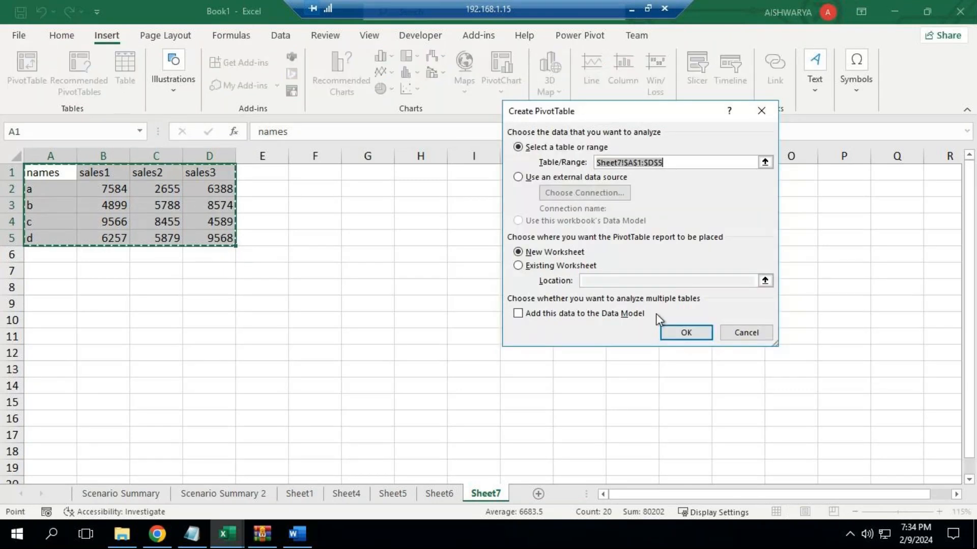
click(685, 332)
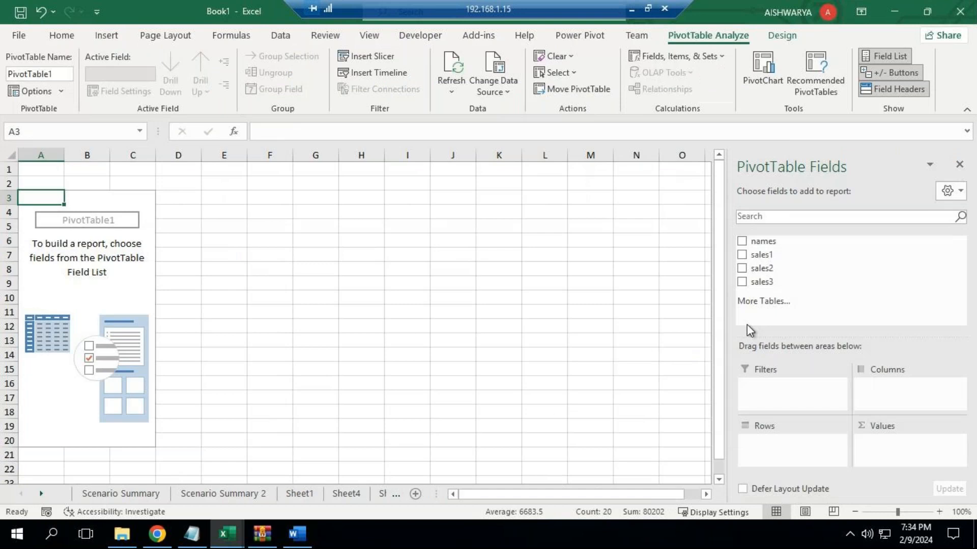
- Add the names, sales1, sales2 and sales3 fields to the PivotTable and close the field list
click(743, 241)
click(742, 254)
click(742, 268)
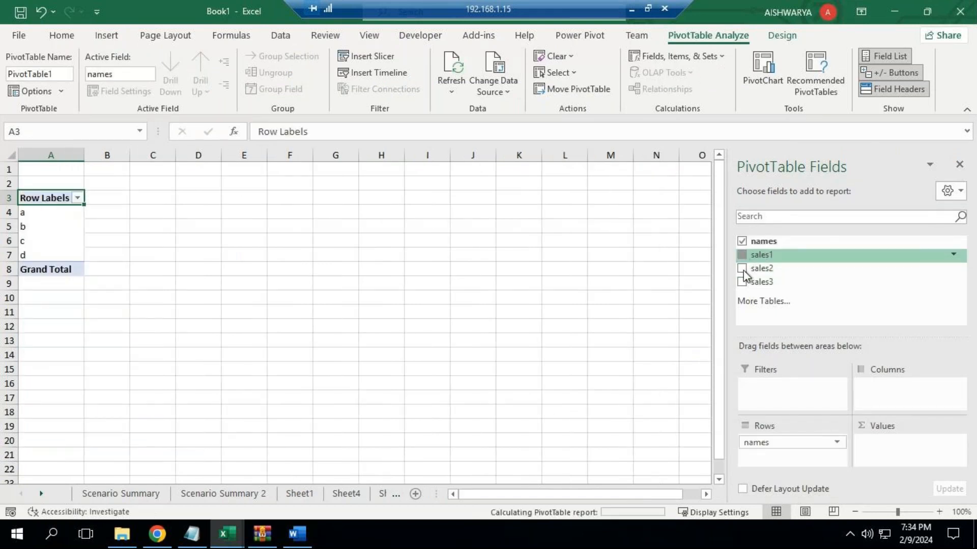
click(742, 282)
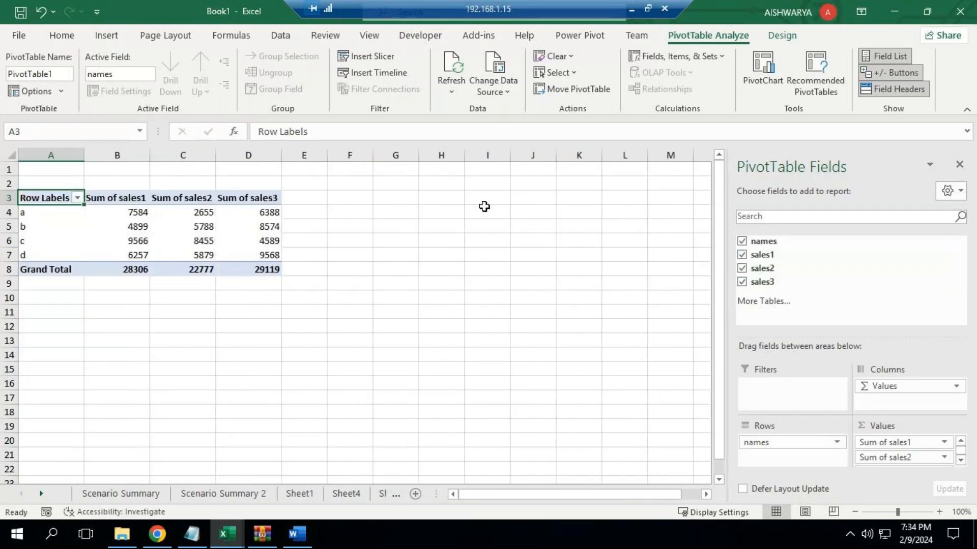
click(959, 164)
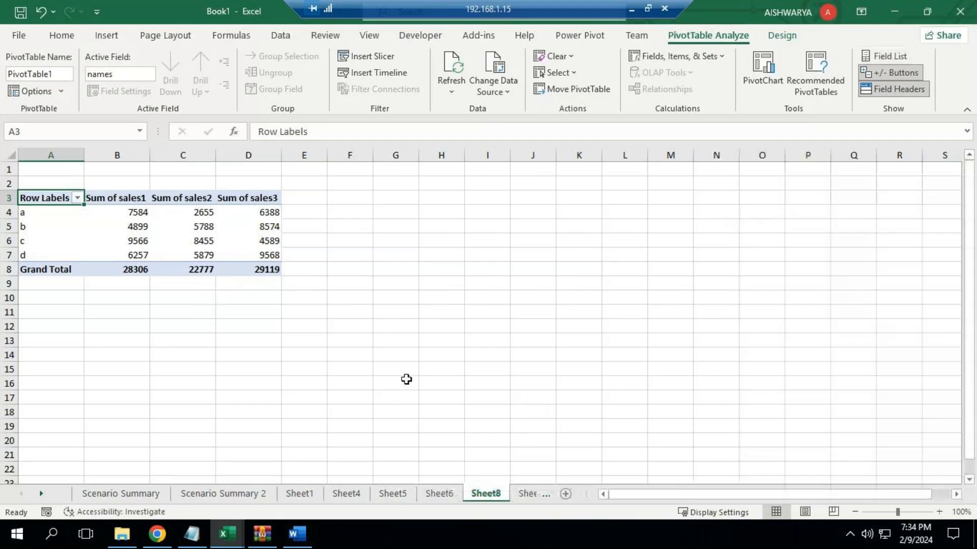
- Add a new worksheet after Sheet7 and draw a rectangle about 3.98" high and 11.78" wide across it
click(527, 494)
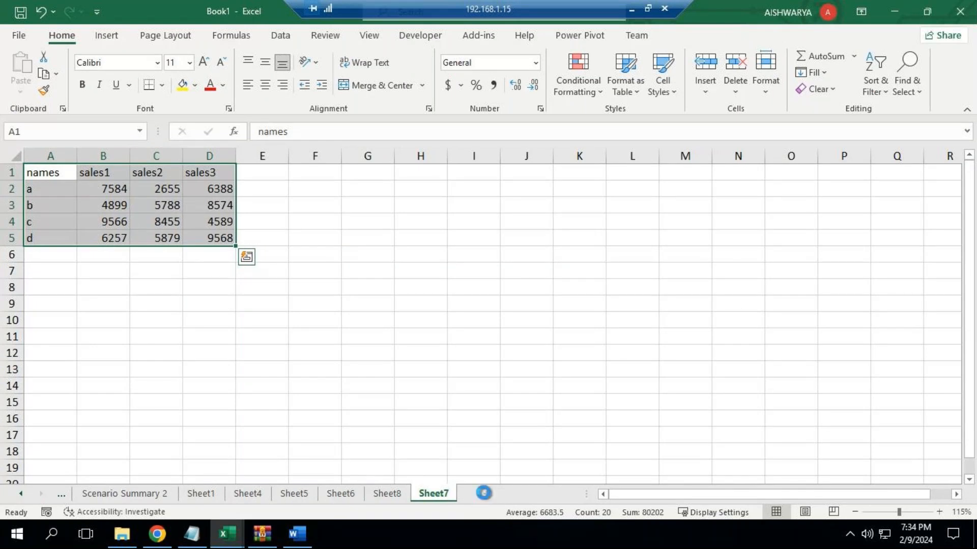
click(486, 493)
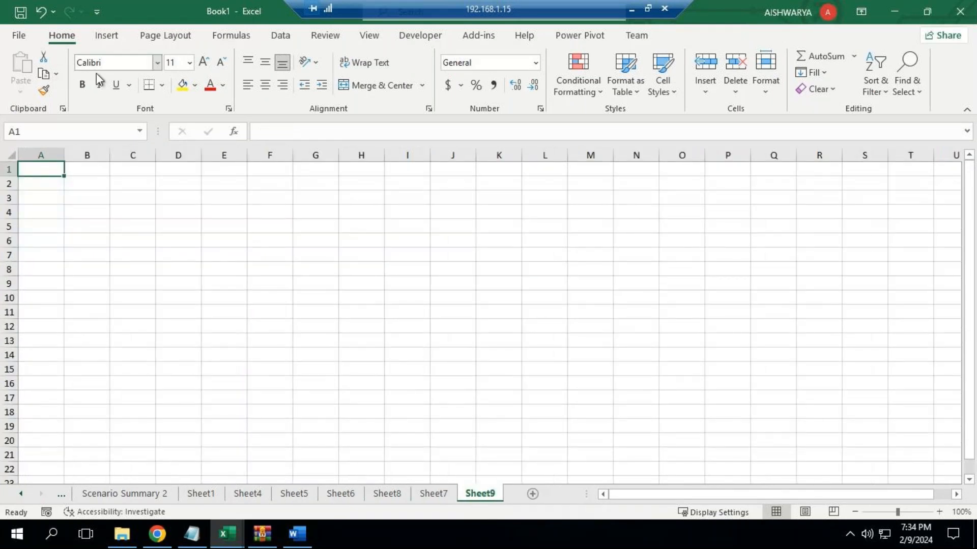
click(107, 36)
click(174, 92)
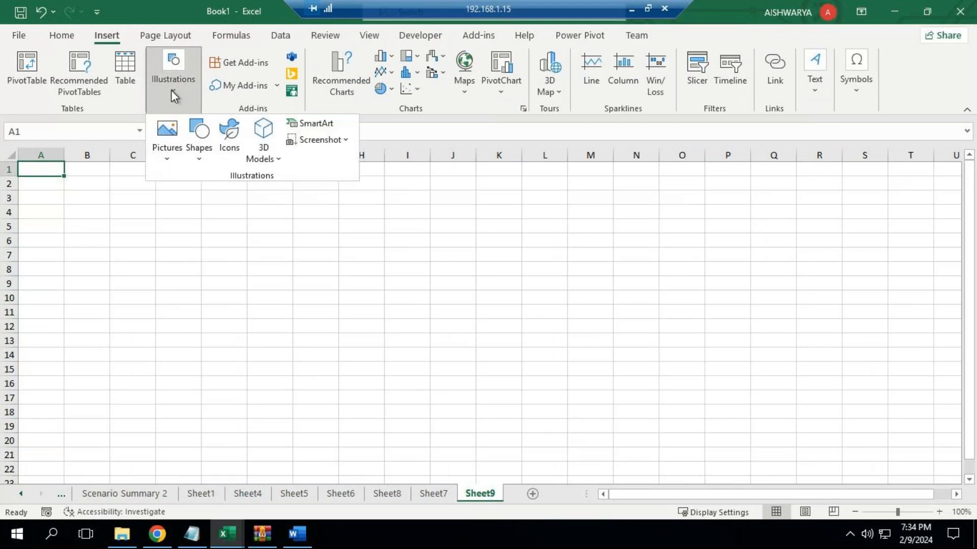
click(198, 134)
click(235, 195)
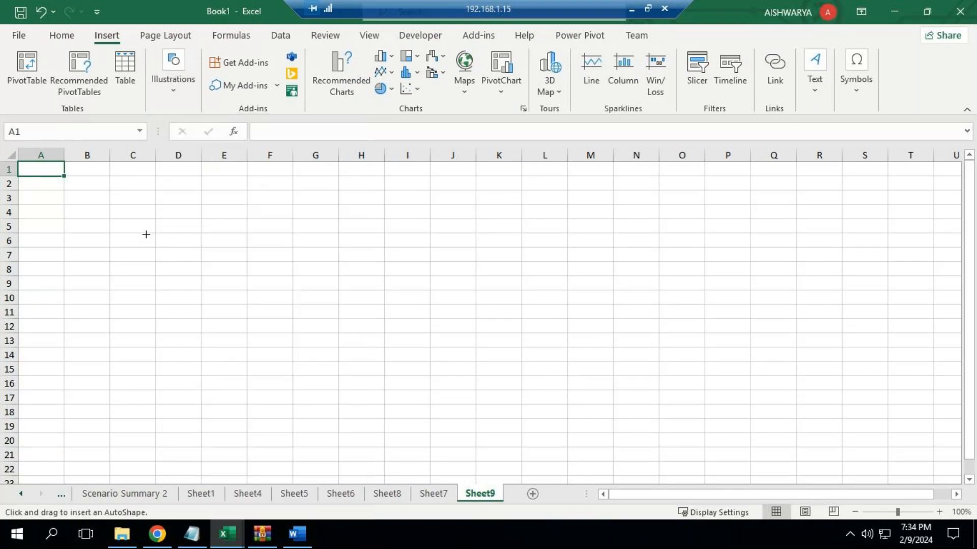
drag(37, 173, 846, 416)
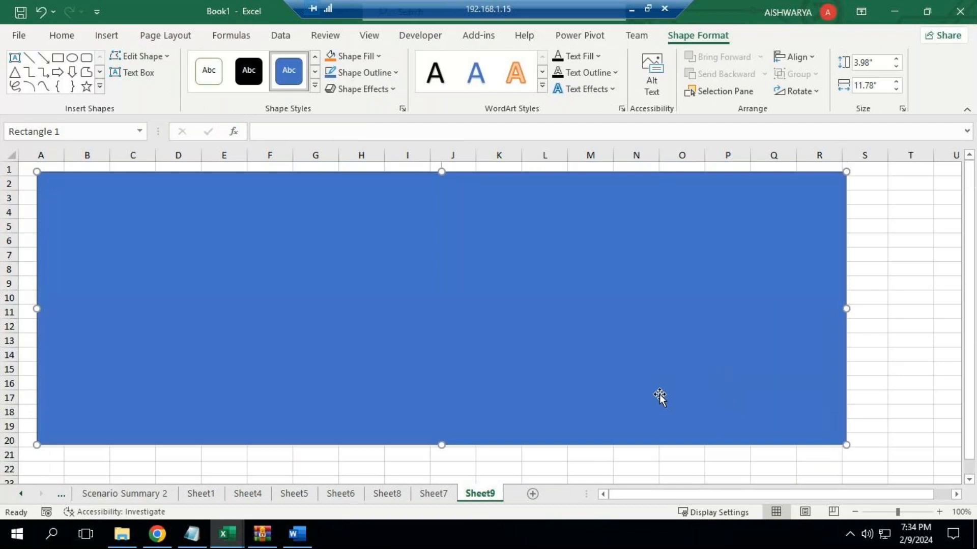
- Enlarge the rectangle on all but its column A side to about 4.51" high and 12.89" wide
drag(442, 445, 438, 473)
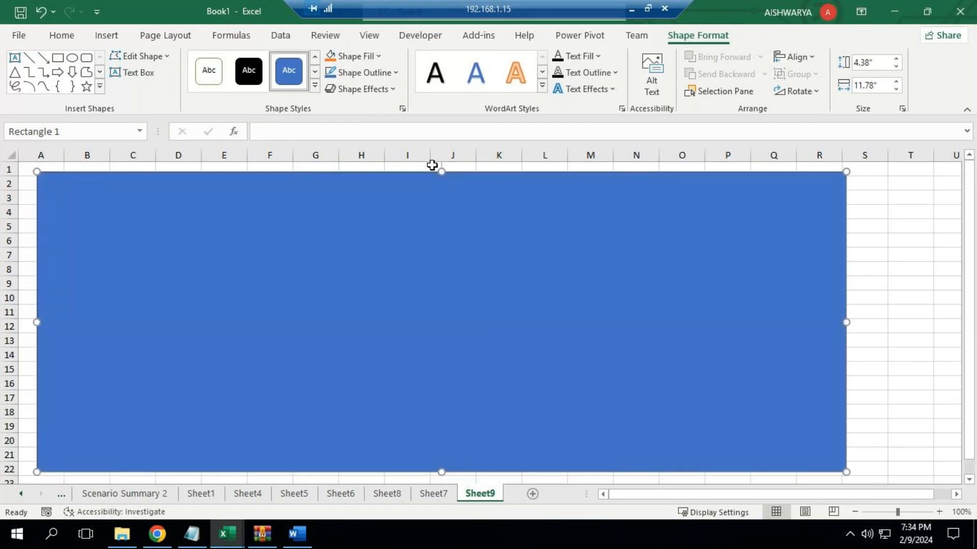
drag(846, 322, 922, 322)
drag(479, 173, 478, 163)
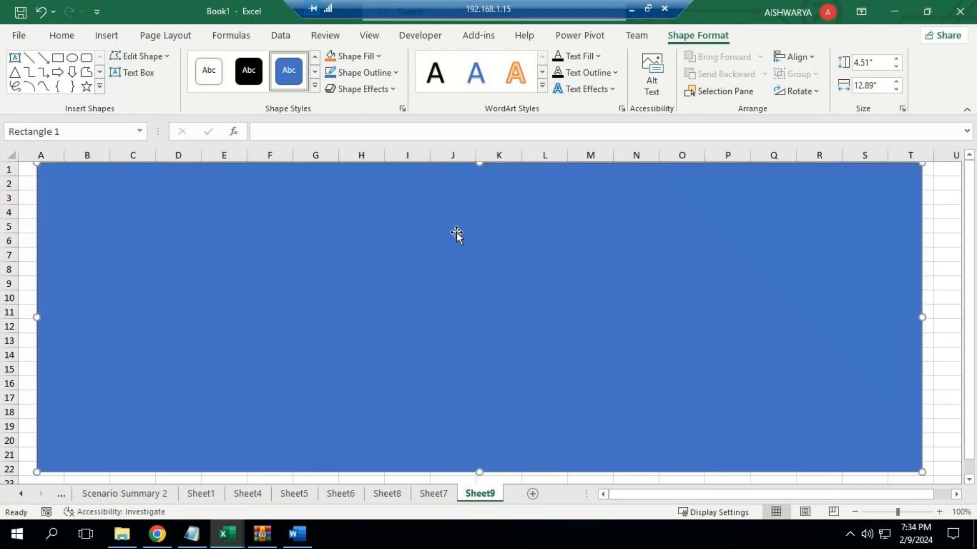
- Fill the rectangle with the light gray theme color and extend its height to about 5.48"
click(371, 57)
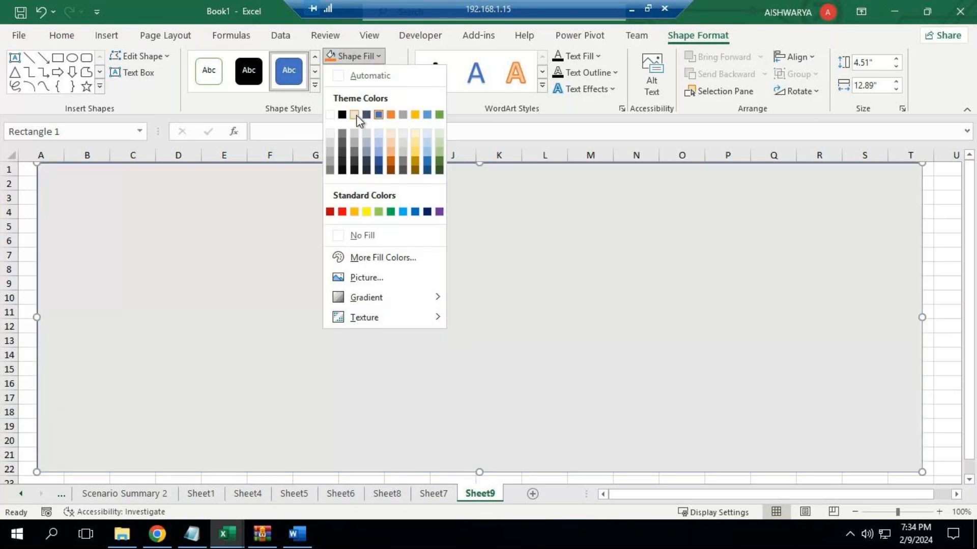
click(356, 116)
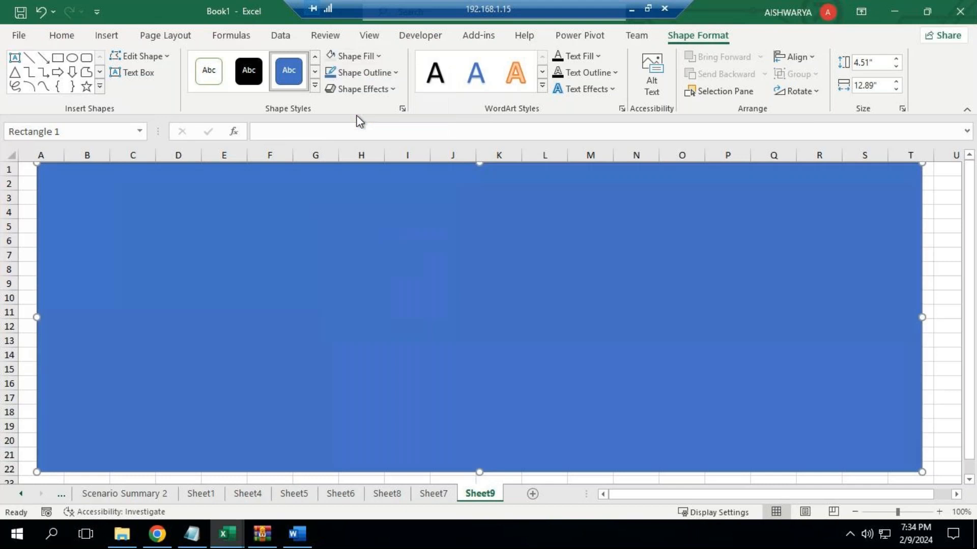
drag(480, 472, 473, 429)
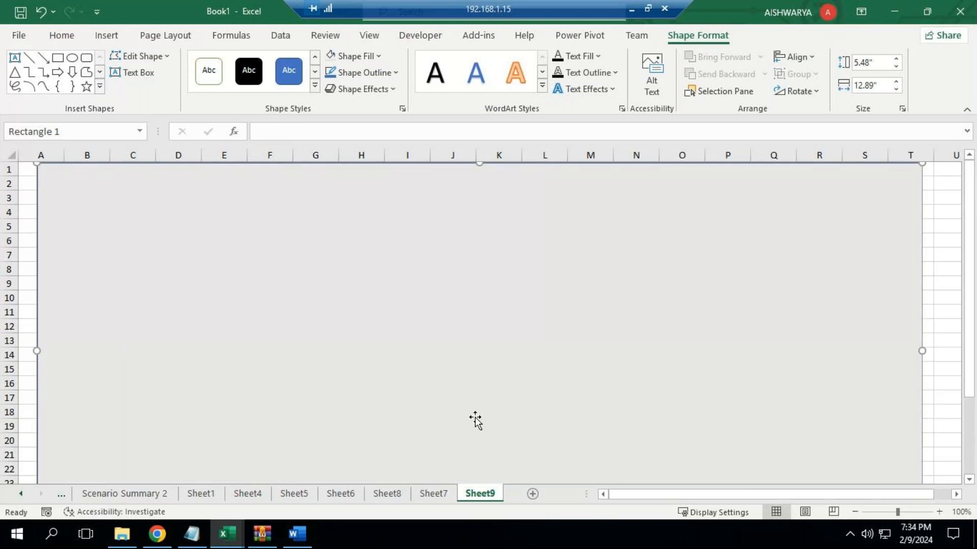
- Insert a Clustered Column PivotChart from the PivotTable on Sheet8
click(122, 36)
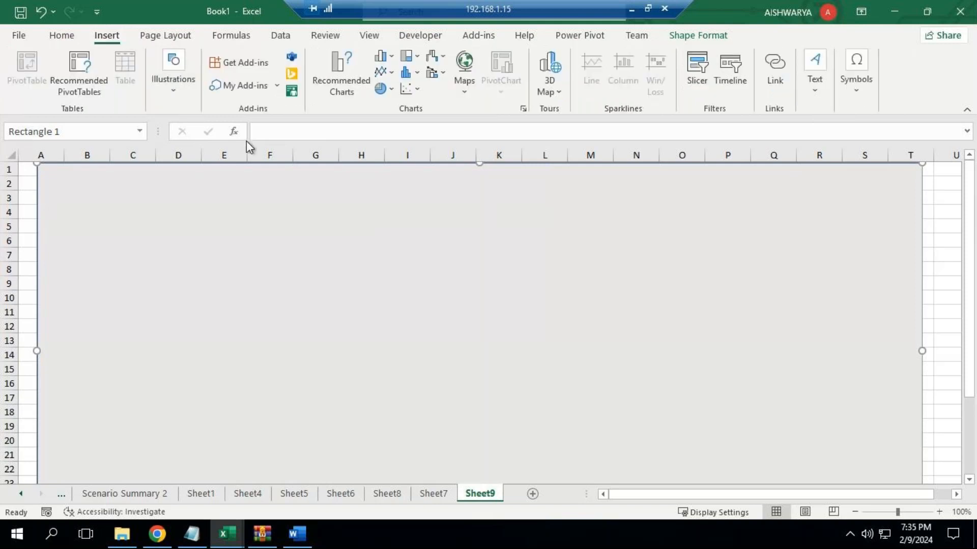
click(437, 496)
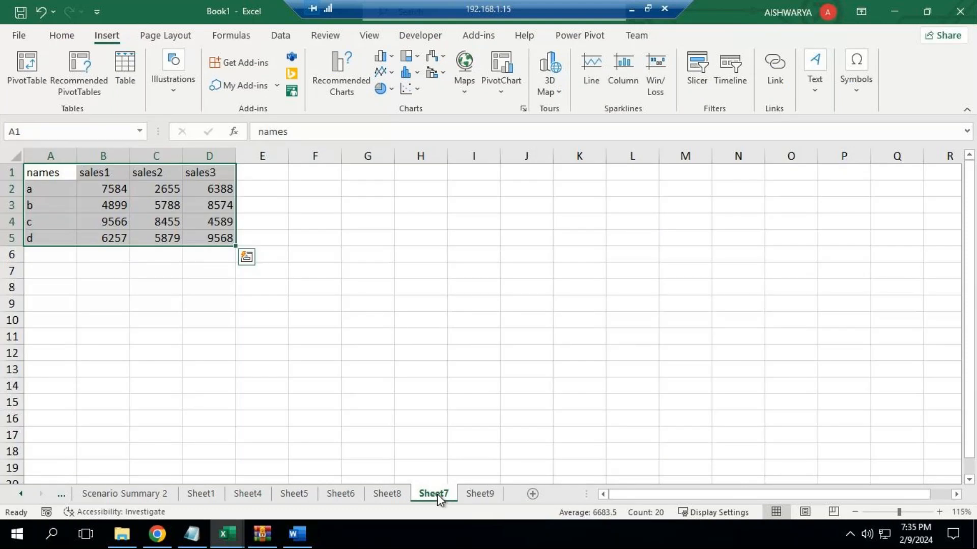
click(386, 493)
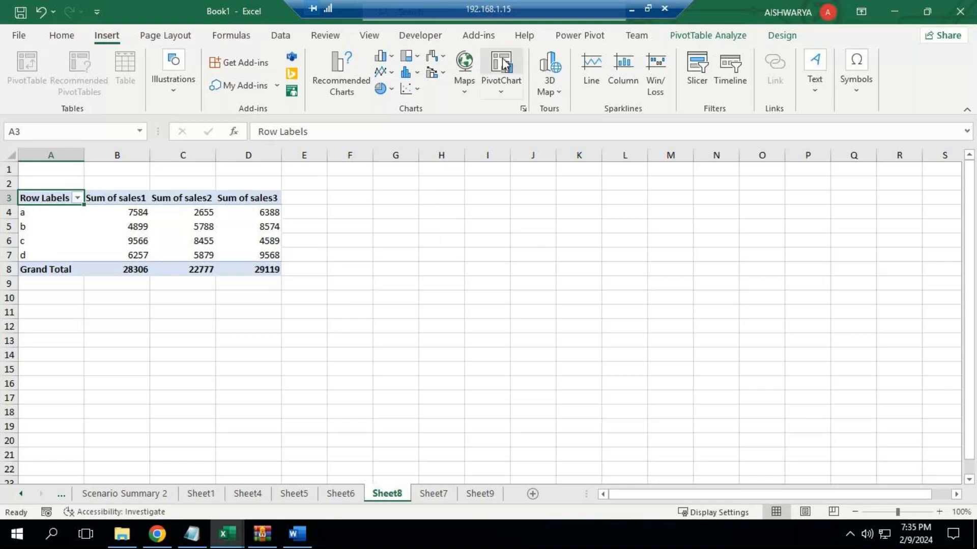
click(523, 109)
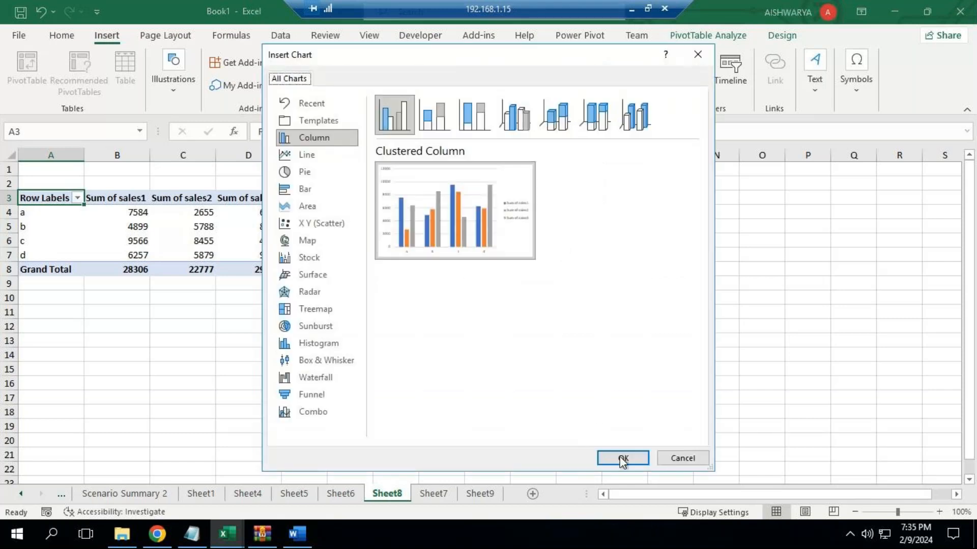
click(621, 458)
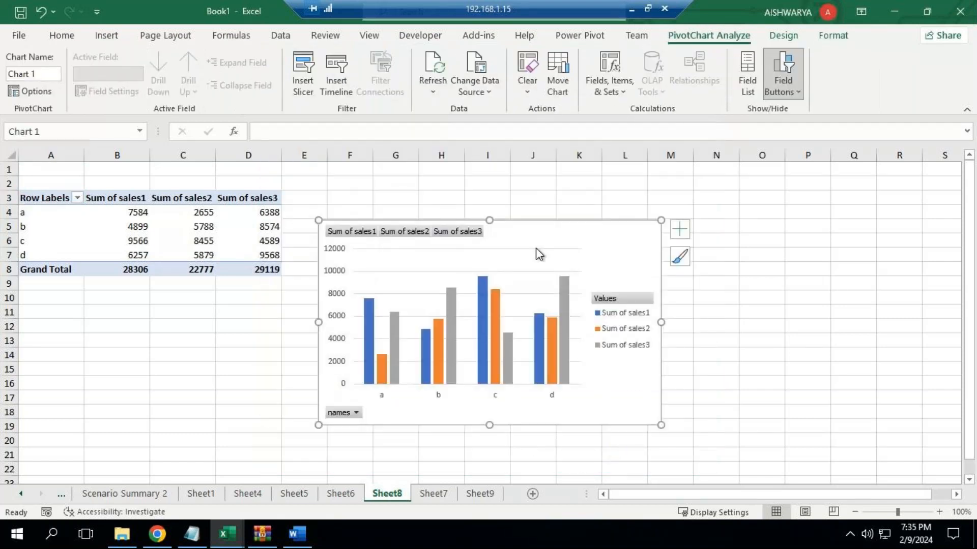
- Paste a copy of the PivotChart onto Sheet9, shrink it and place it inside the rectangle's upper-left corner
click(496, 493)
key(ctrl+v)
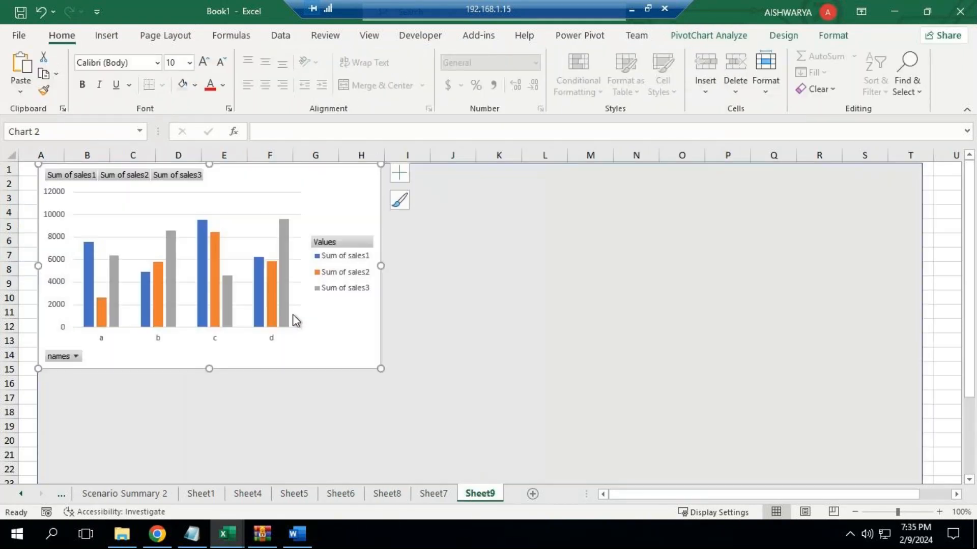
drag(379, 367, 285, 329)
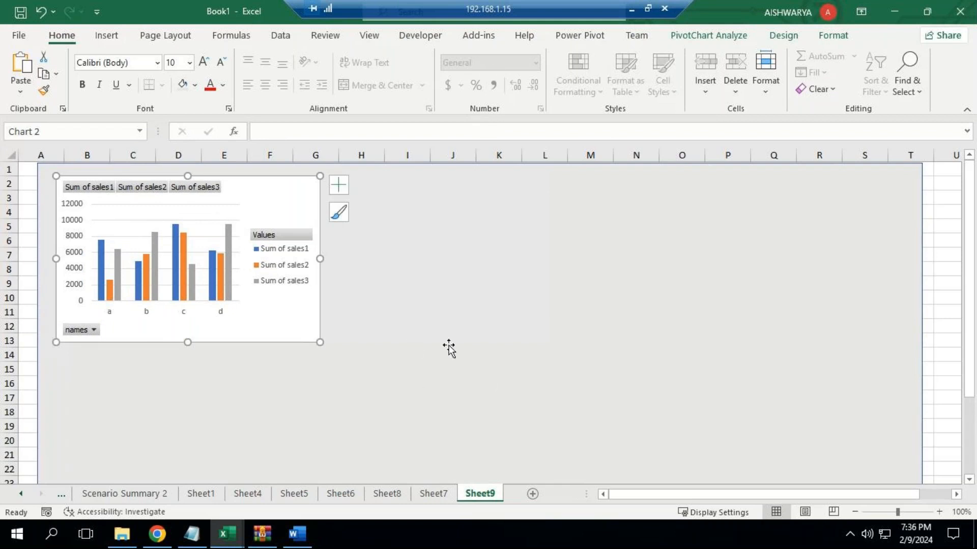
click(423, 303)
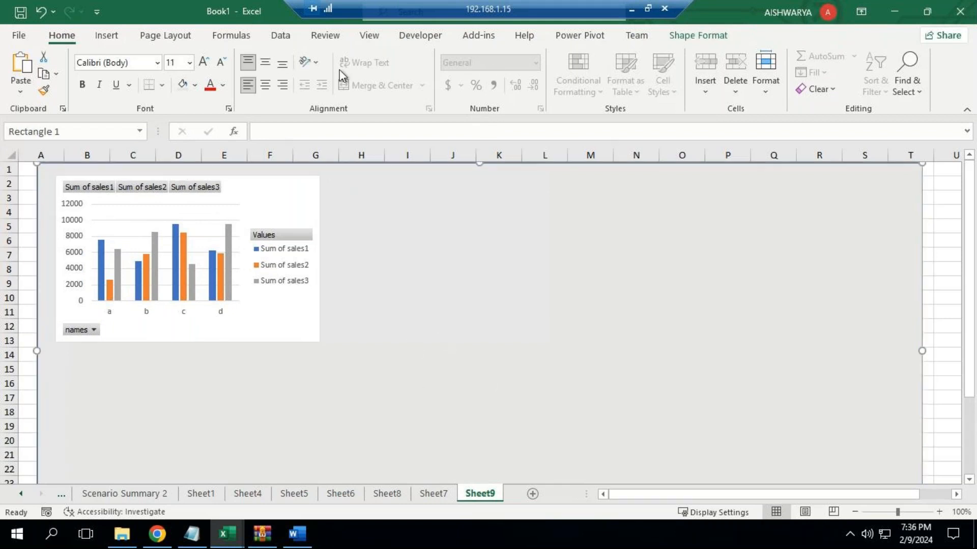
click(107, 35)
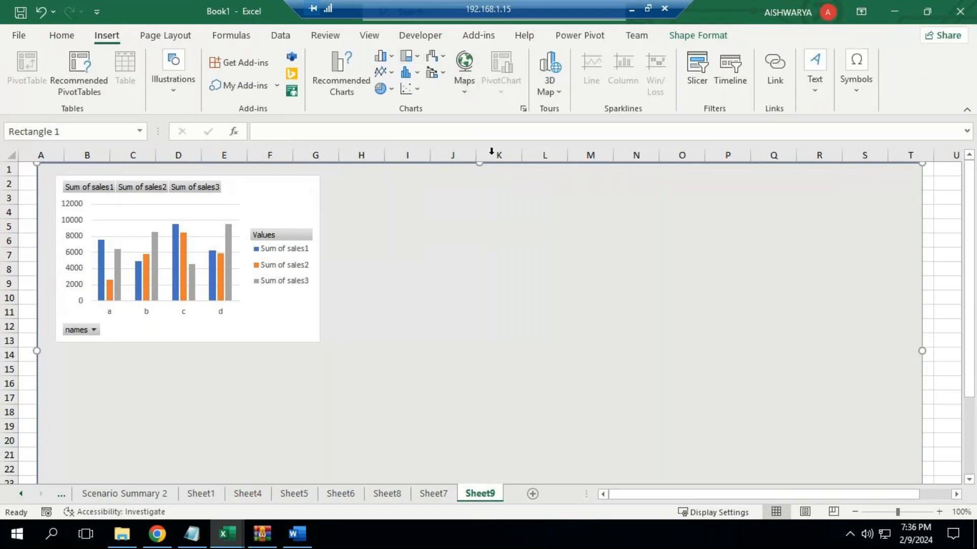
click(321, 235)
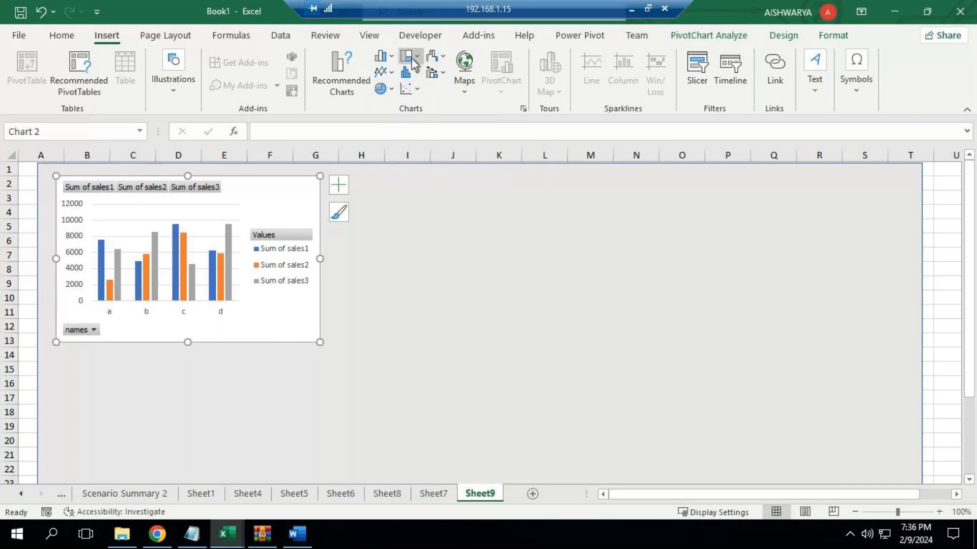
click(391, 93)
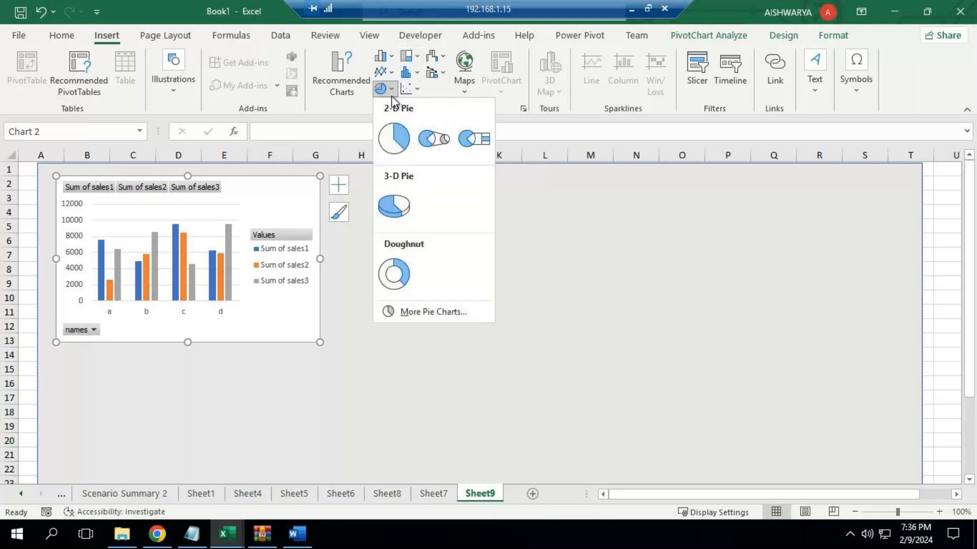
click(344, 423)
click(399, 410)
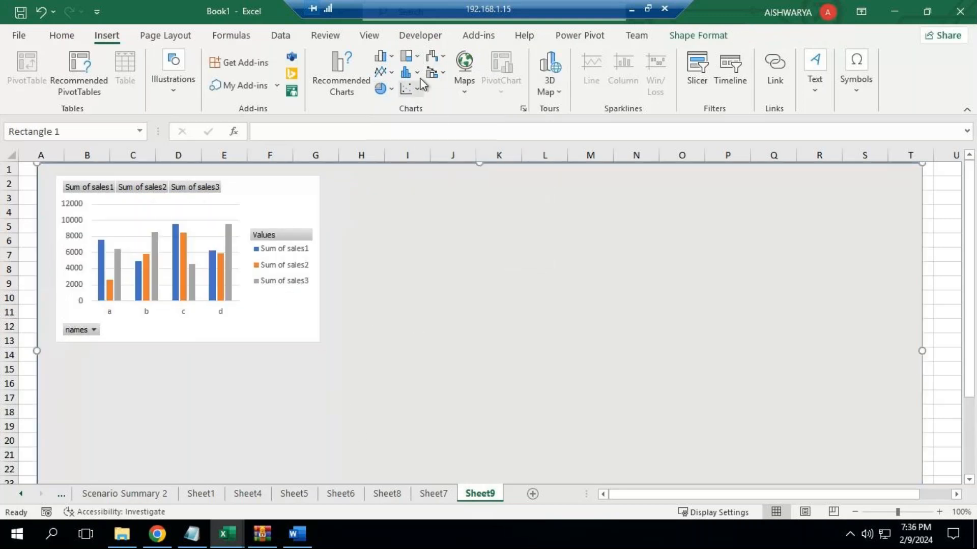
click(383, 89)
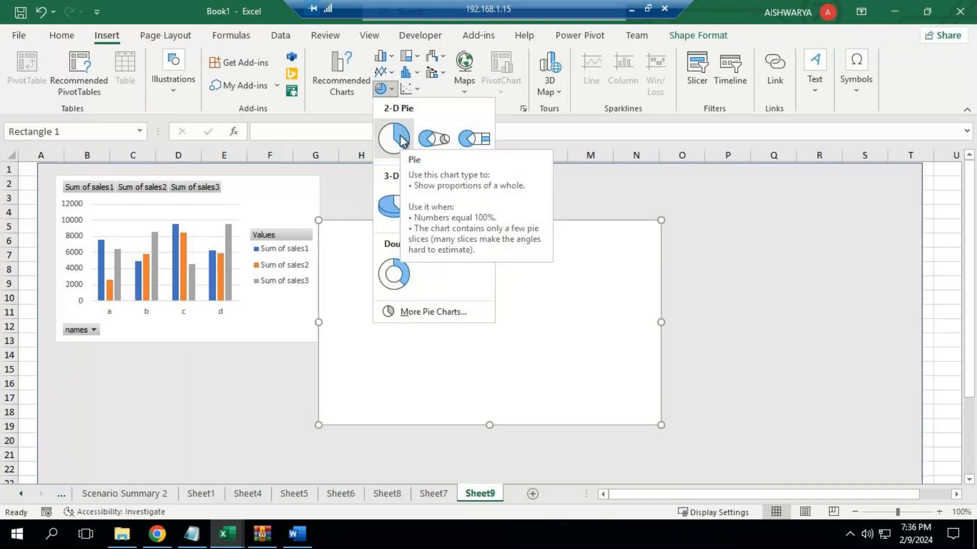
click(741, 262)
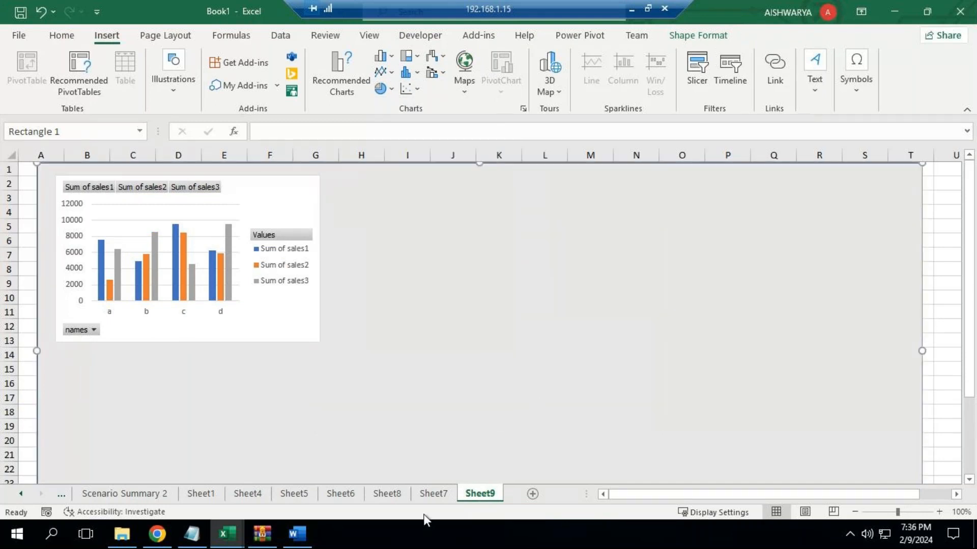
- Insert a 2-D pie chart from the names and sales table on Sheet7
click(447, 502)
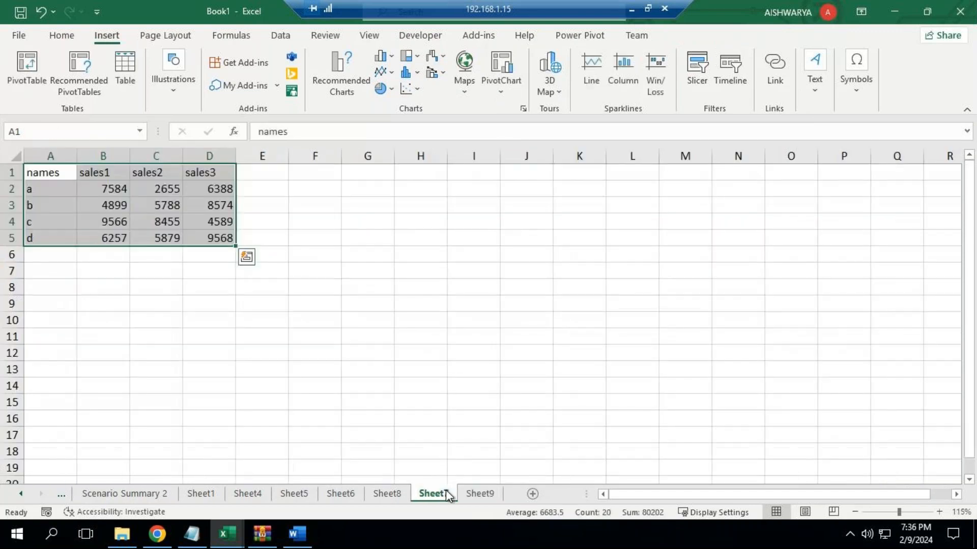
click(384, 88)
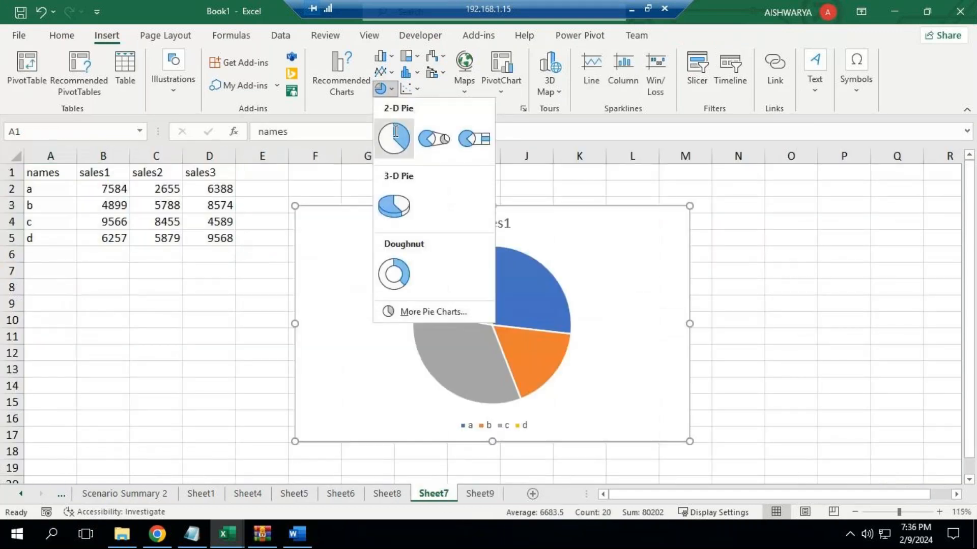
click(393, 136)
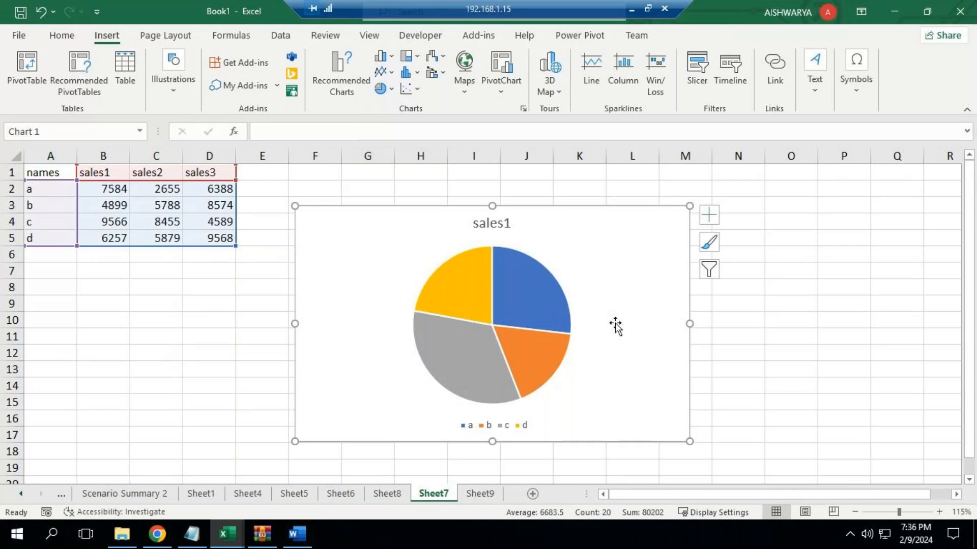
- Paste the pie chart onto Sheet9 beside the column PivotChart and shrink it to about the same height
click(478, 493)
key(ctrl+v)
drag(310, 260, 606, 270)
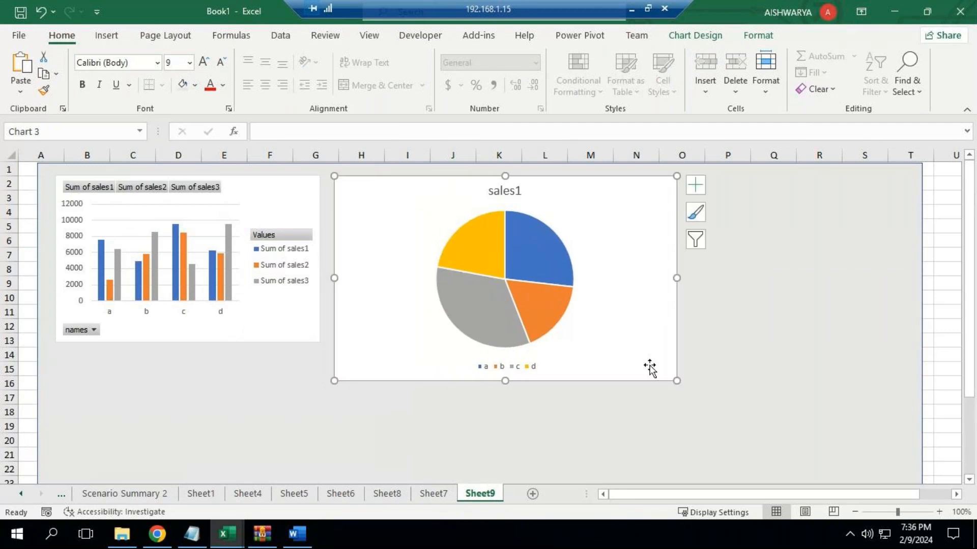
drag(677, 381, 648, 344)
drag(599, 276, 600, 281)
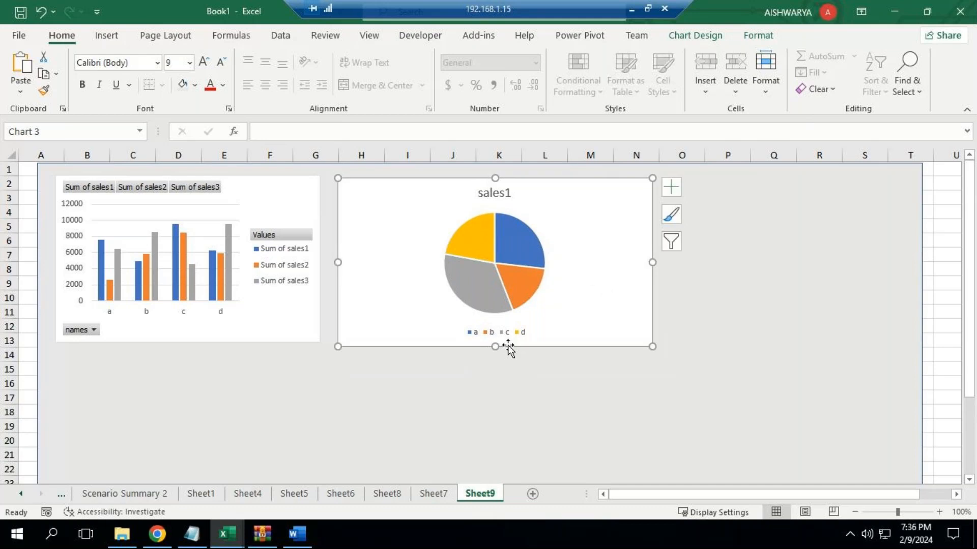
drag(494, 345, 496, 340)
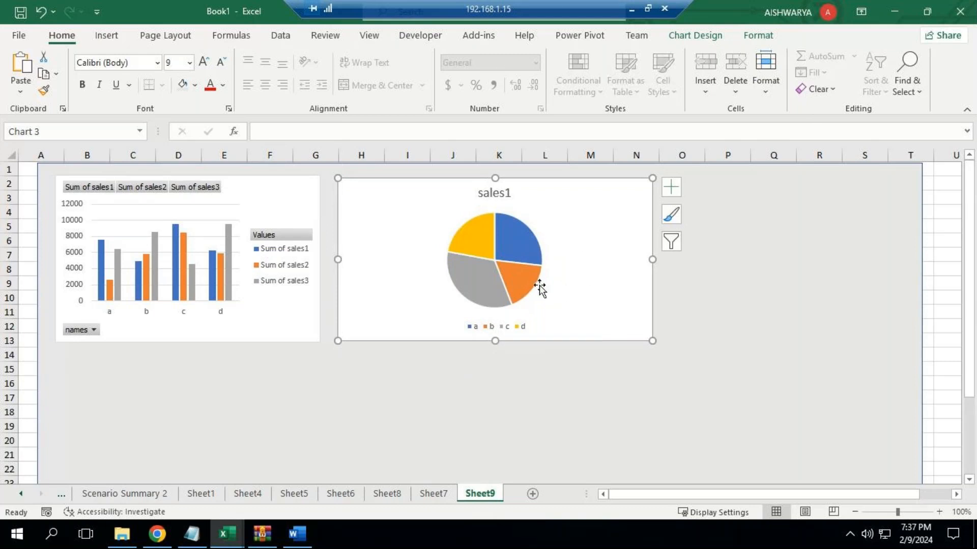
- Apply the gray-gradient chart style with percentage labels to the pie chart and the gray-gradient style with value labels to the column PivotChart
click(710, 37)
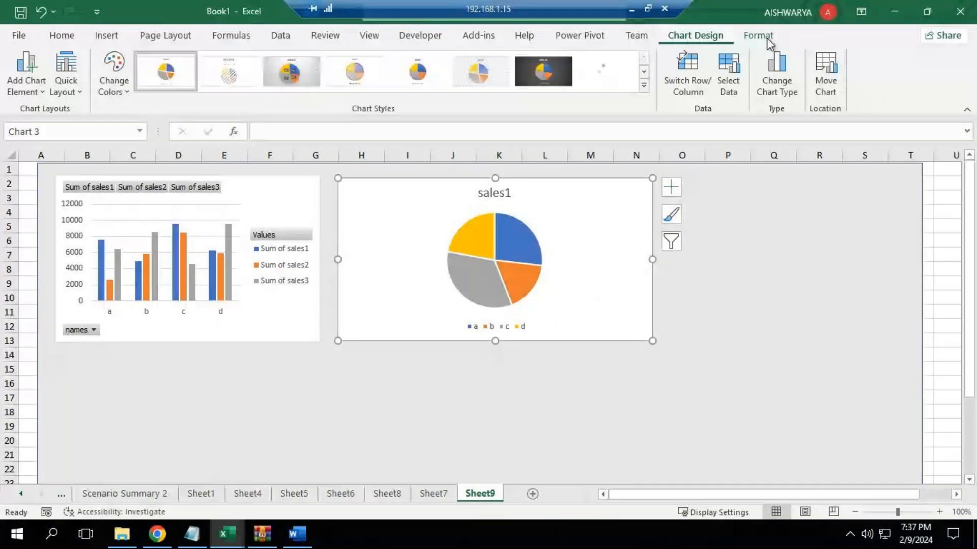
click(292, 71)
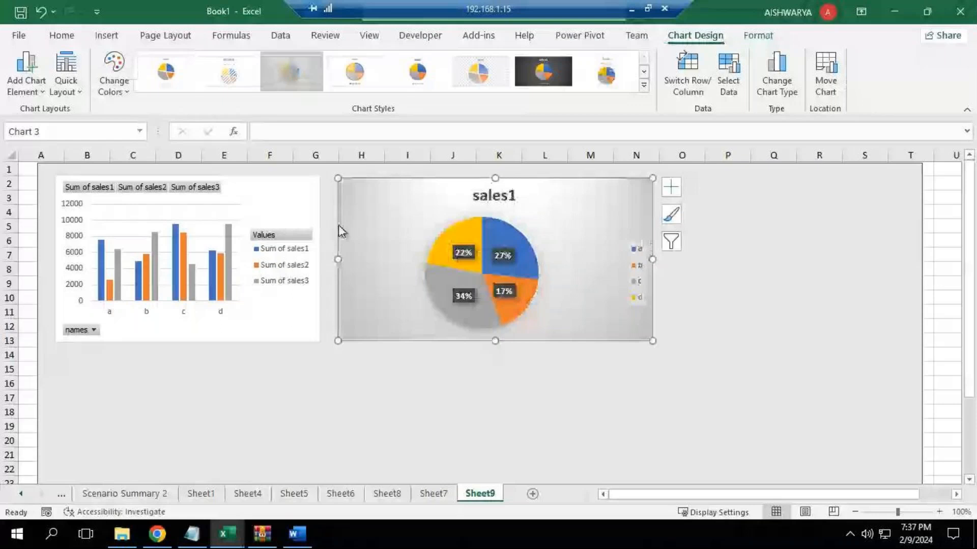
click(291, 189)
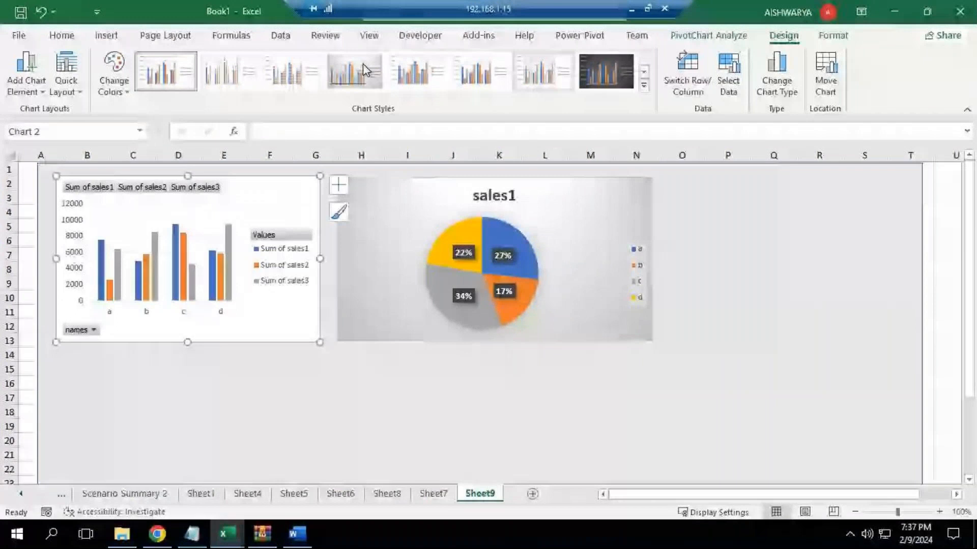
click(363, 63)
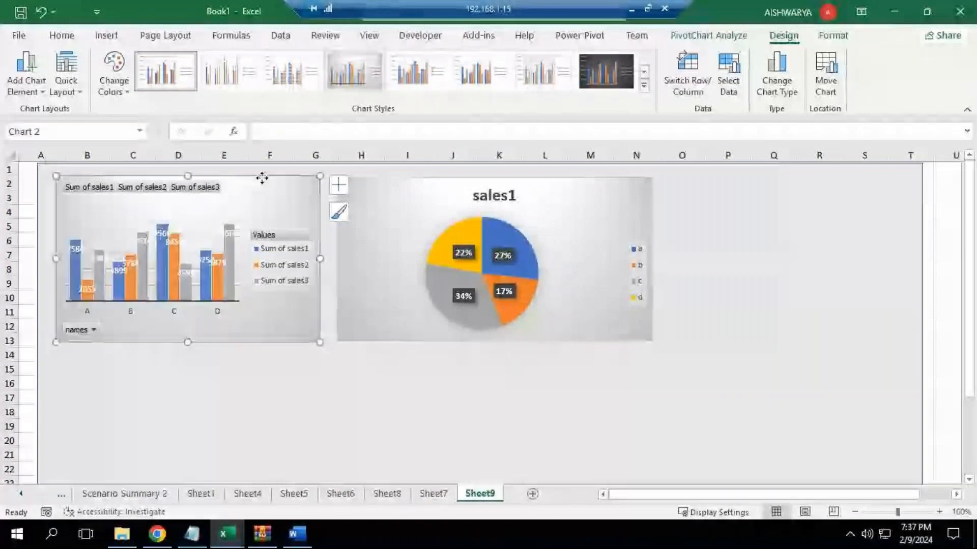
double_click(262, 178)
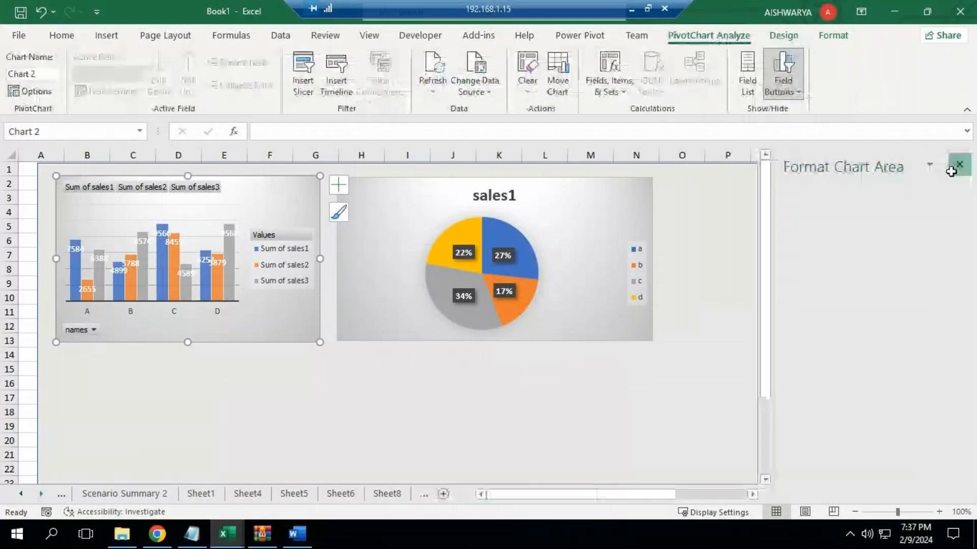
click(959, 164)
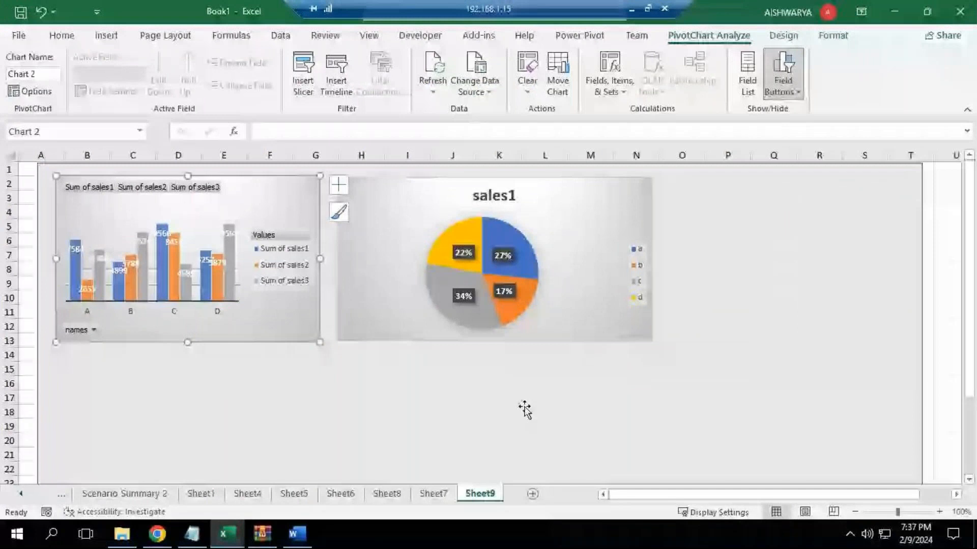
- Insert slicers for the names and sales2 fields of the column PivotChart
ctrl+scroll(626, 168, down, 1)
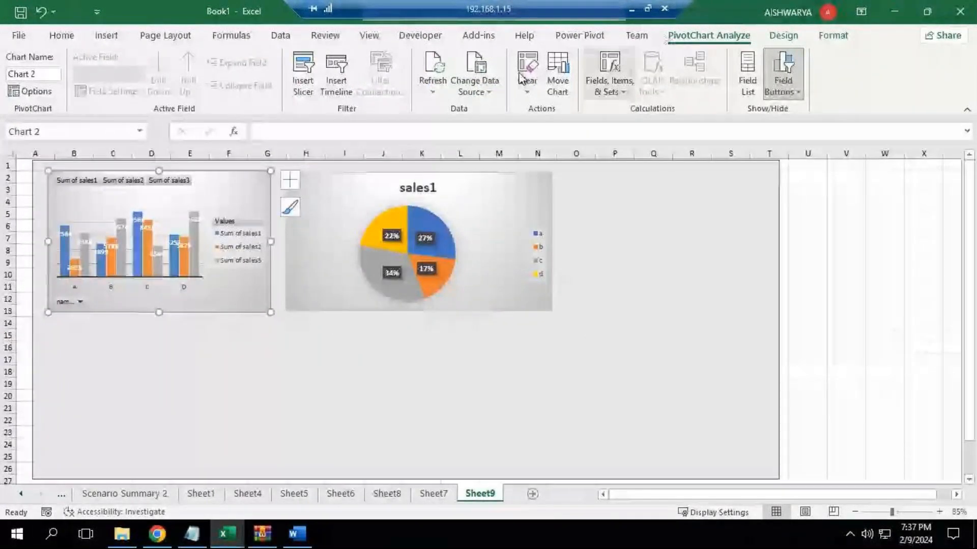
click(304, 84)
click(571, 130)
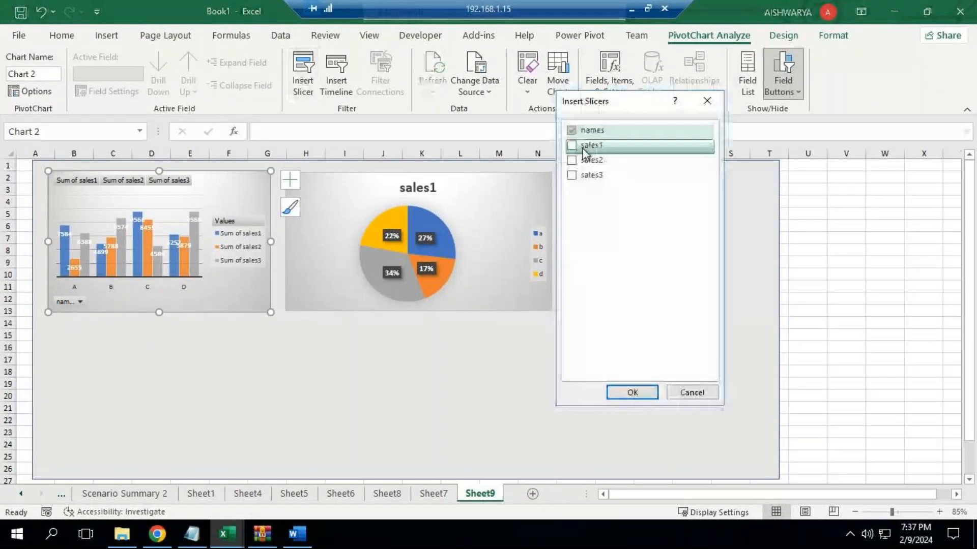
click(574, 161)
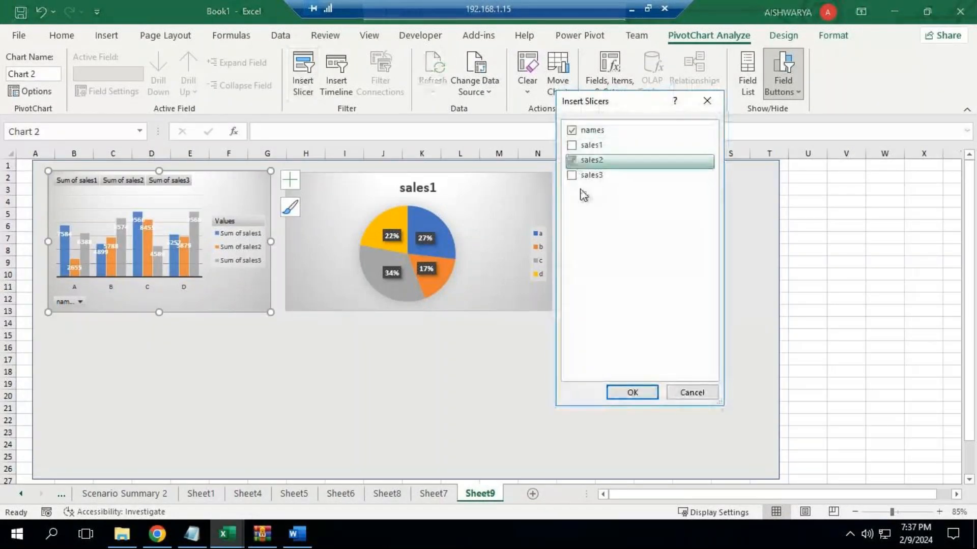
click(641, 393)
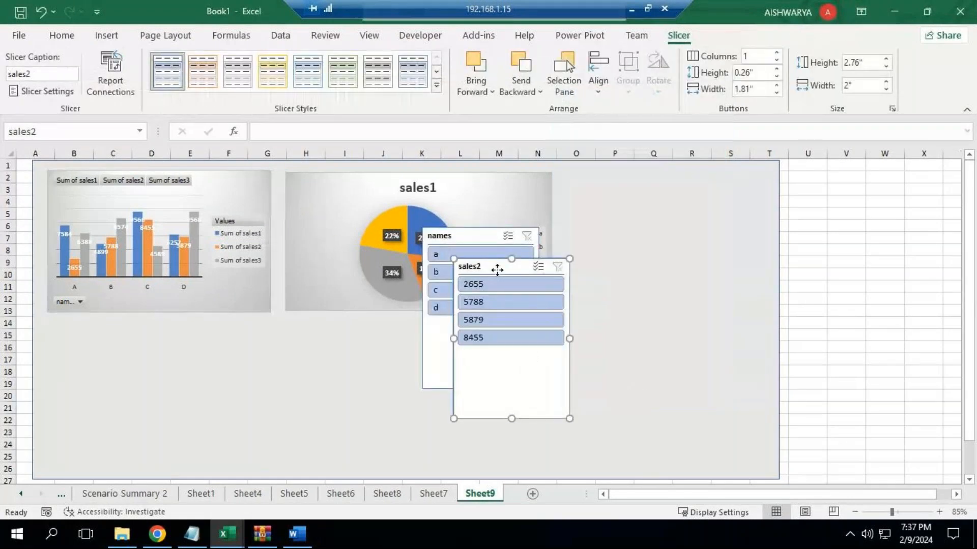
- Arrange the names and sales2 slicers side by side beneath the two charts
drag(497, 269, 618, 324)
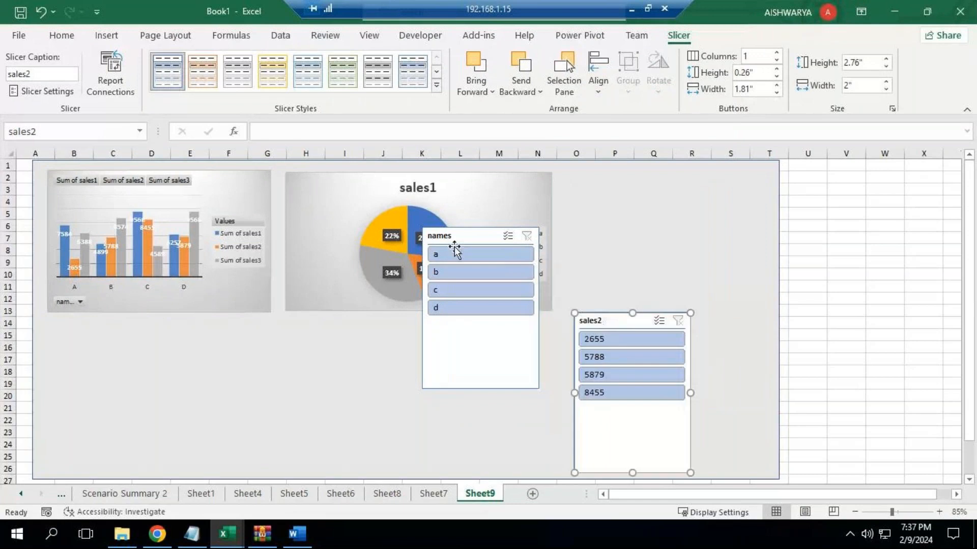
drag(463, 235, 249, 322)
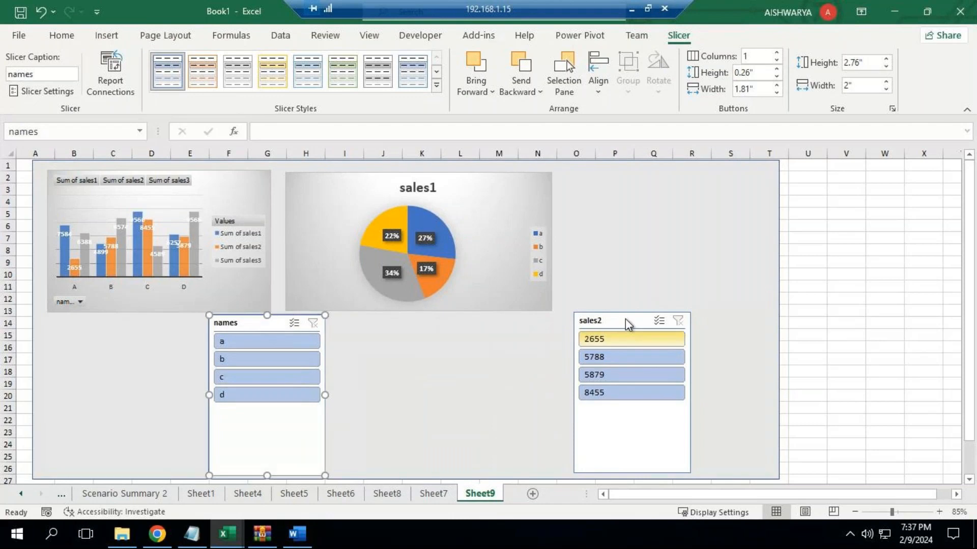
drag(615, 321, 400, 324)
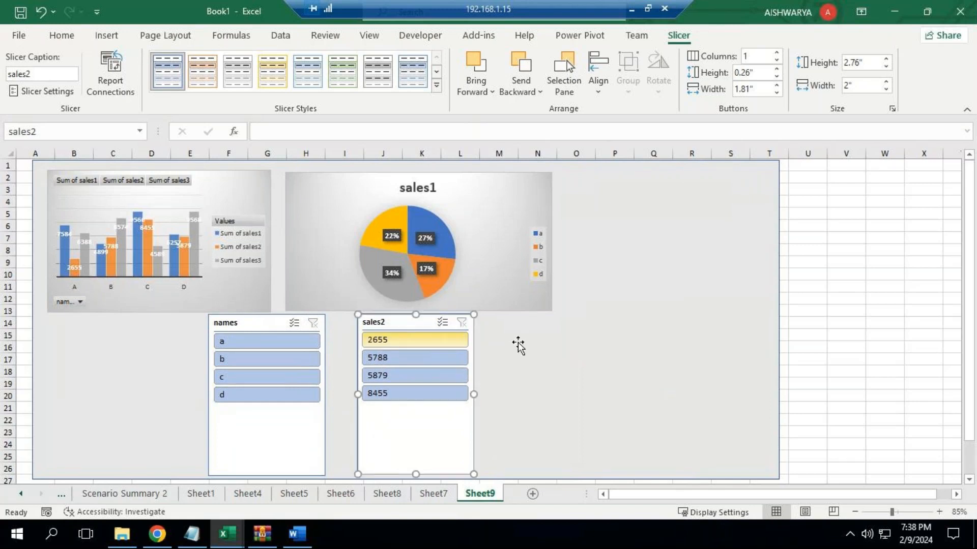
click(518, 346)
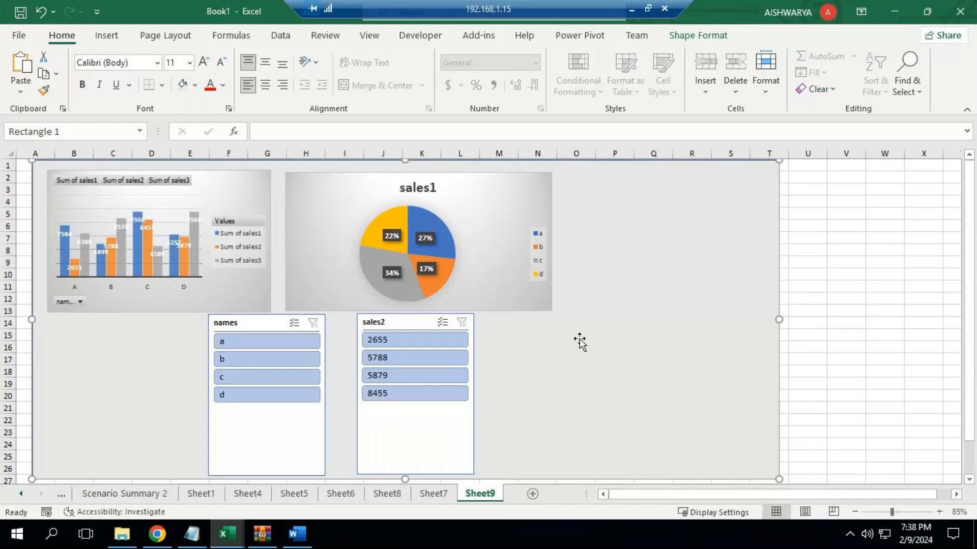
- Copy the whole PivotTable in A3:D8 on Sheet8 and paste it onto Sheet9 as a picture
click(450, 501)
click(389, 498)
drag(69, 198, 272, 266)
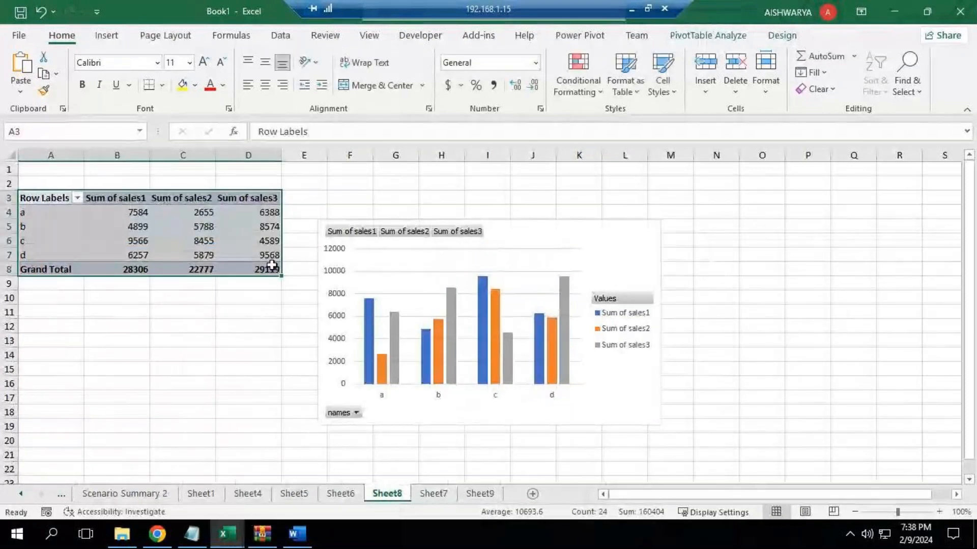
key(ctrl+c)
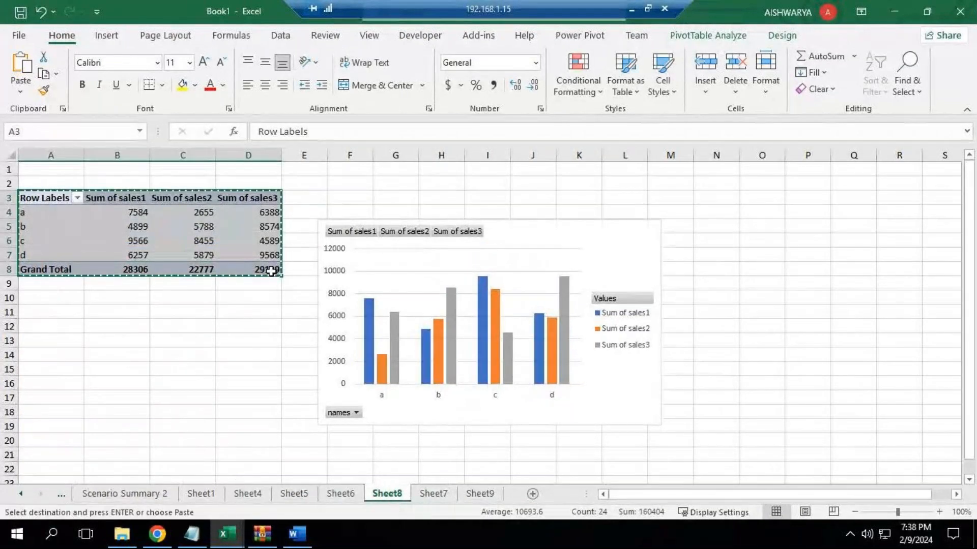
click(490, 494)
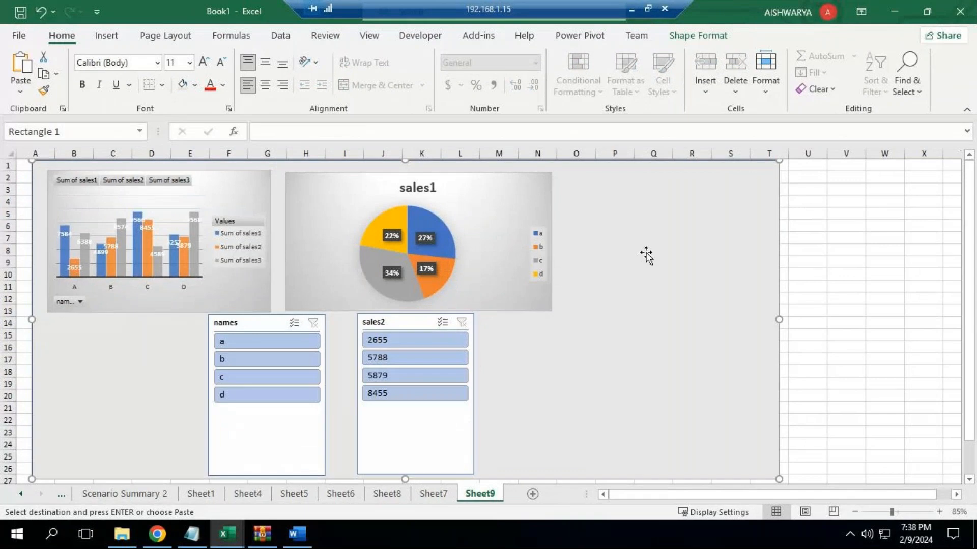
key(ctrl+v)
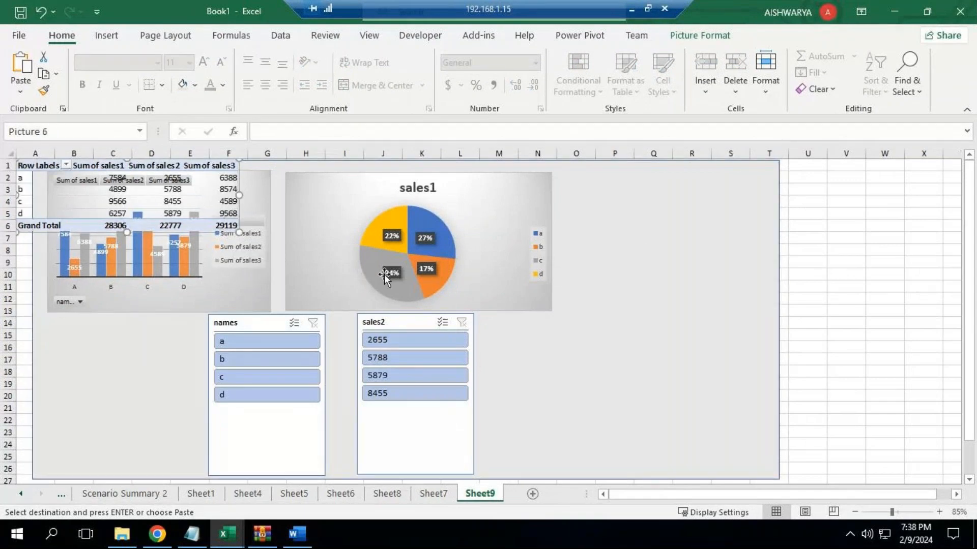
- Move the PivotTable picture to the right of the pie chart and resize it to fit inside the gray rectangle
drag(135, 199, 237, 237)
drag(312, 248, 680, 212)
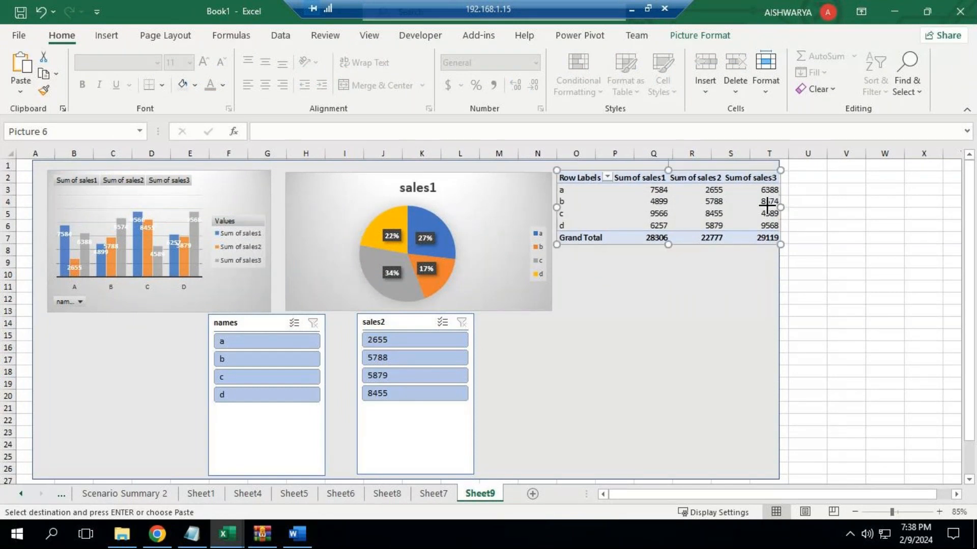
drag(660, 244, 660, 253)
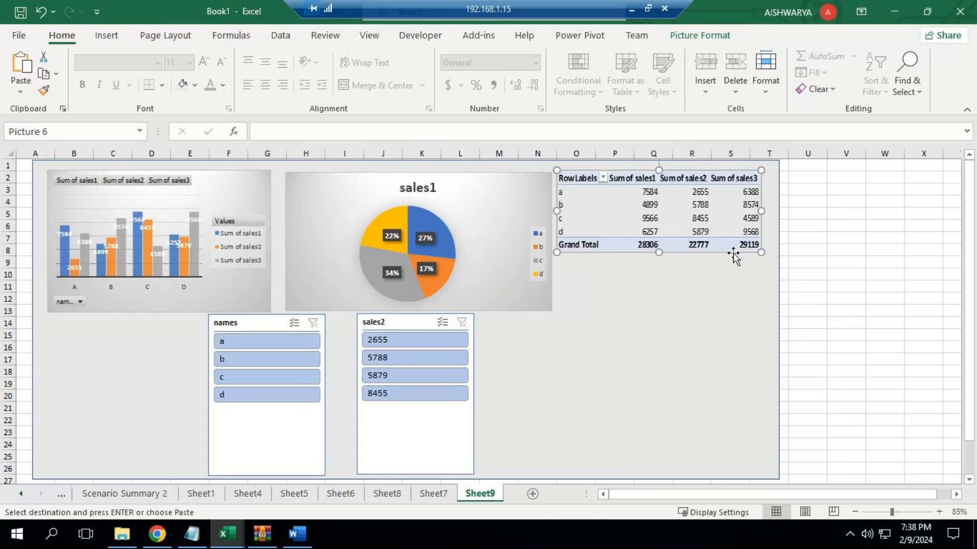
drag(761, 209, 768, 212)
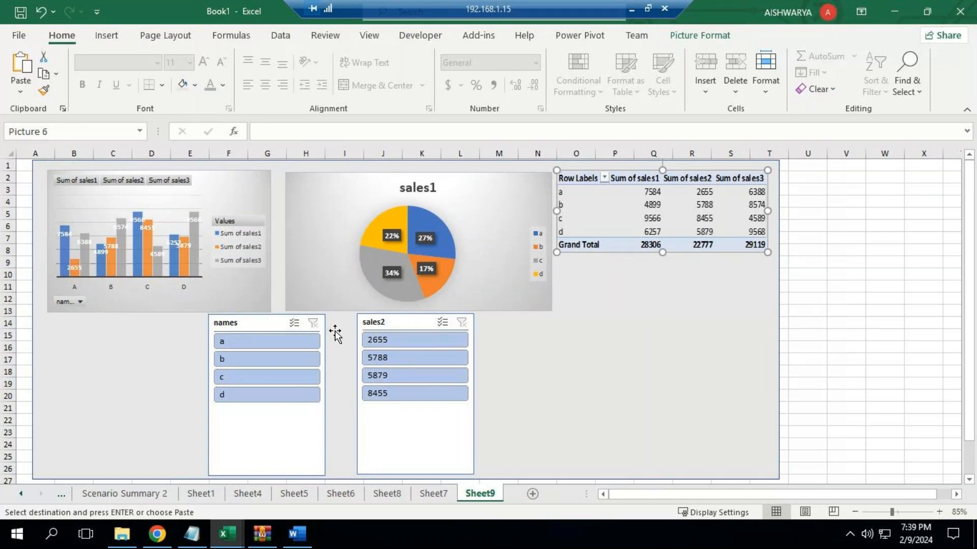
- Filter the column PivotChart to item b with the names slicer
click(242, 359)
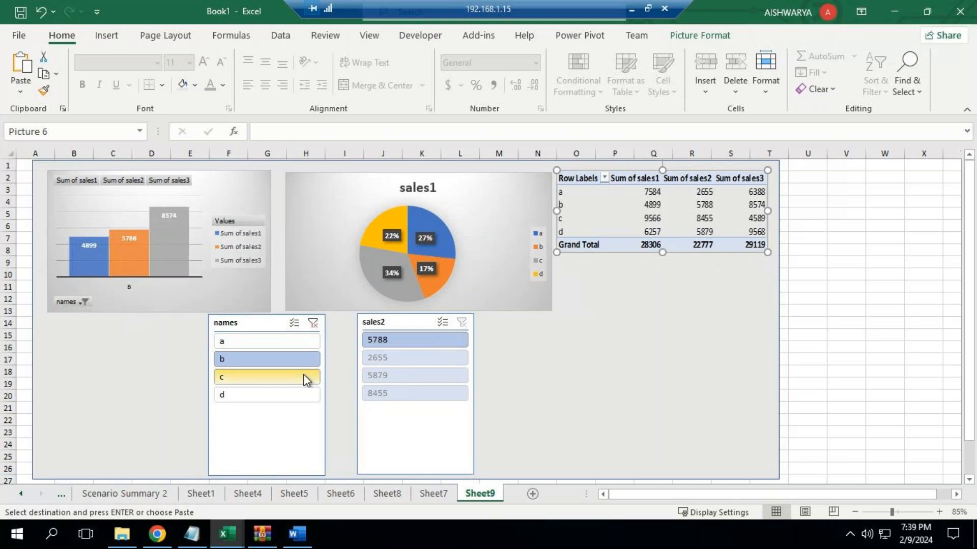
- Filter the dashboard to item c with the names slicer and delete the sales1 pie chart
click(262, 378)
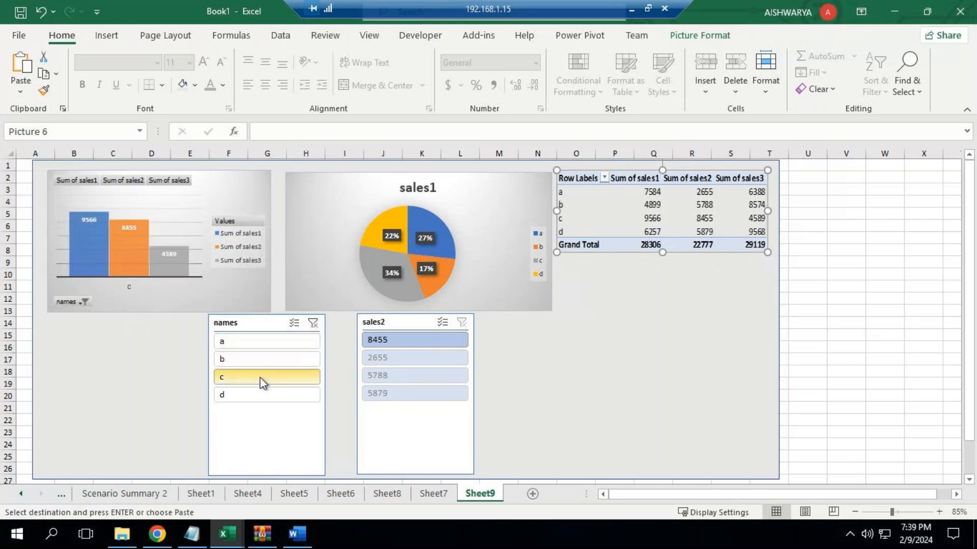
click(491, 241)
key(Delete)
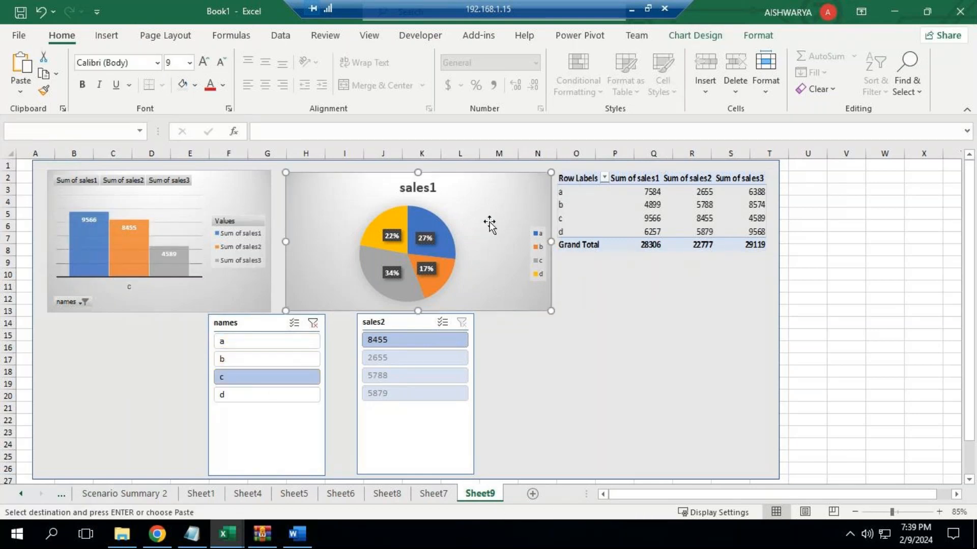
- On Sheet8, reset the PivotChart's names filter to include all items
click(434, 495)
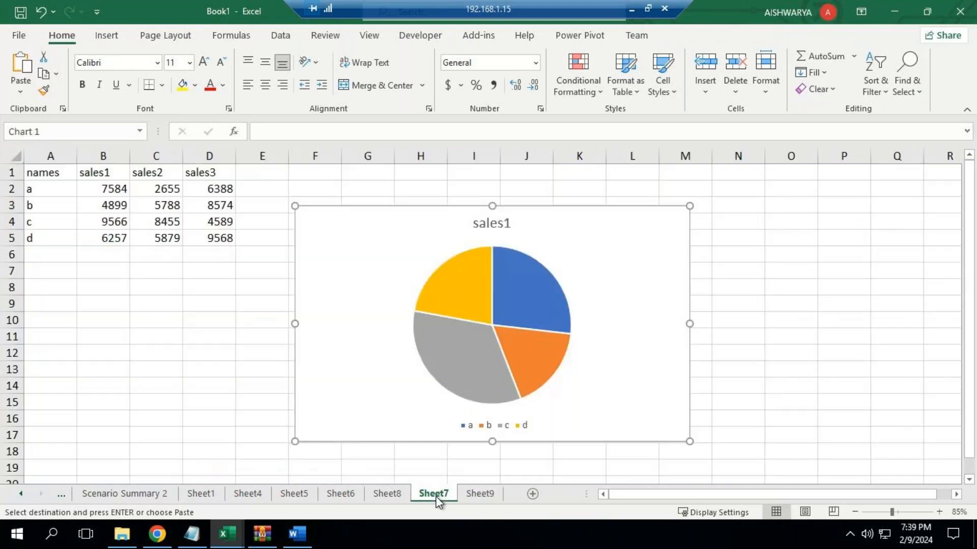
click(387, 495)
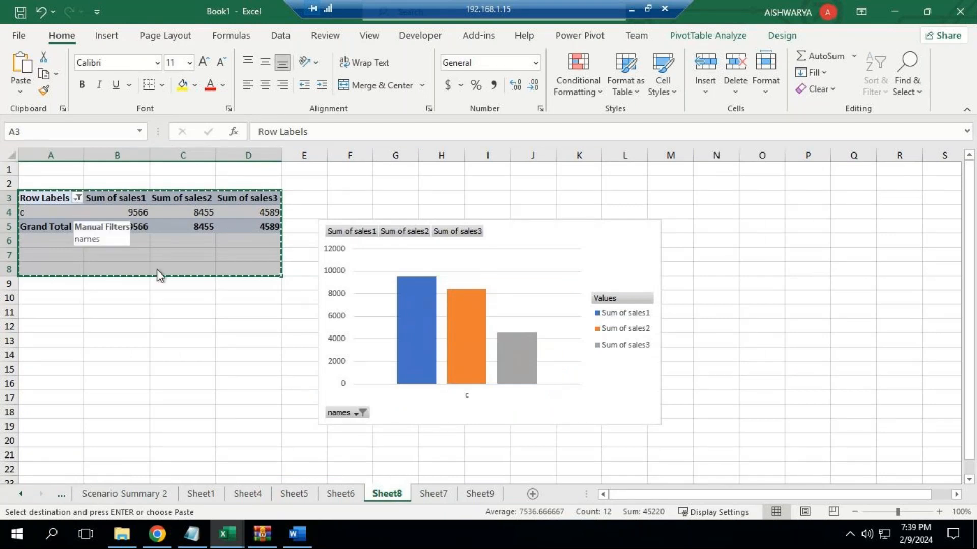
click(362, 413)
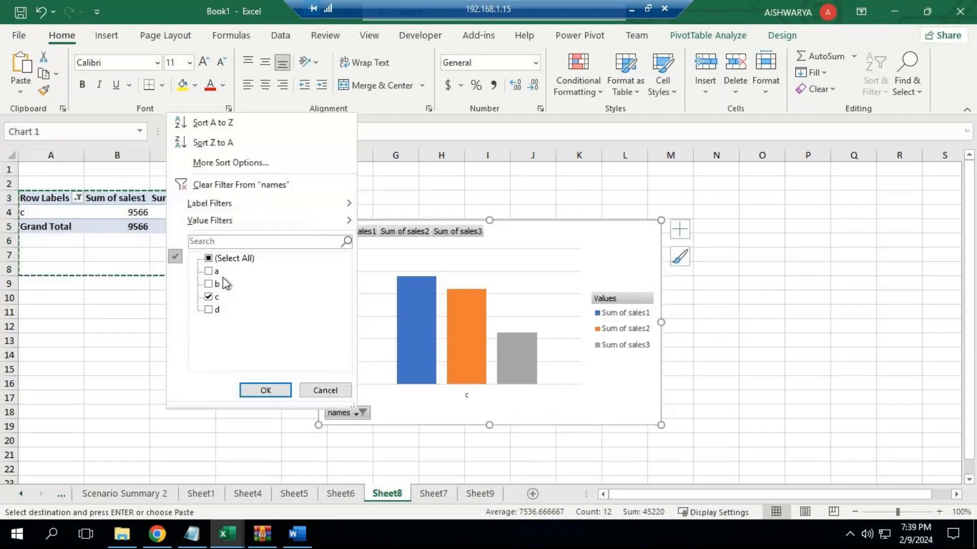
click(209, 258)
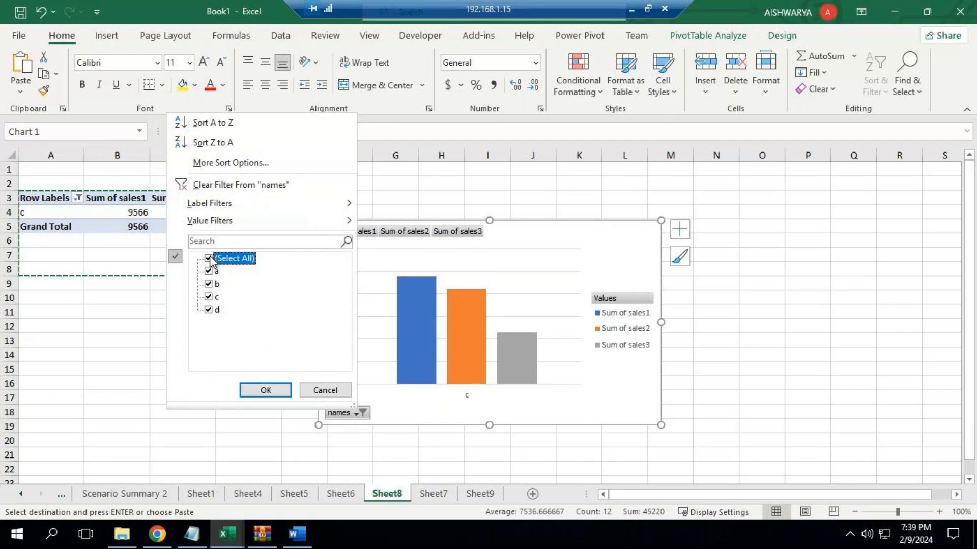
click(264, 390)
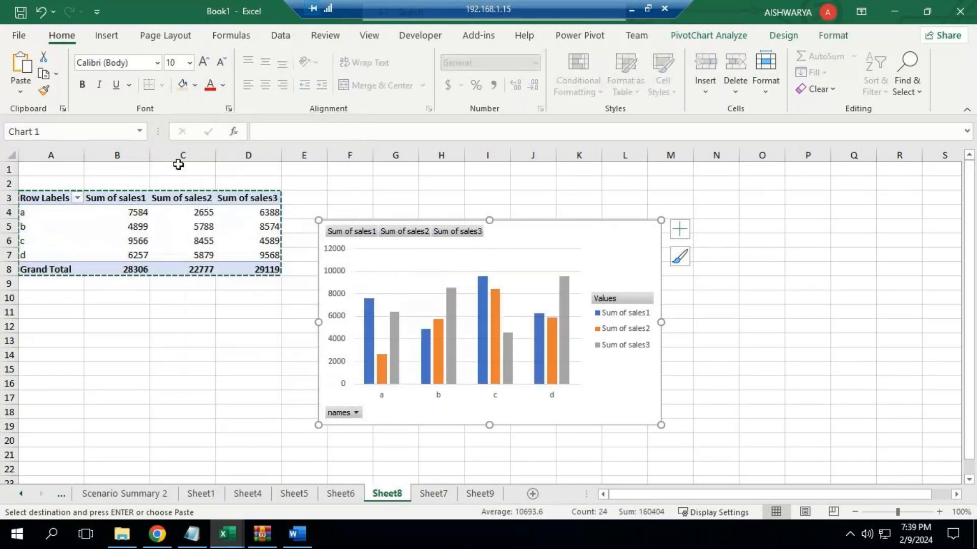
- Cancel the pending copy of the PivotTable and insert a pie PivotChart based on the PivotTable on Sheet8
click(196, 338)
key(Escape)
click(211, 239)
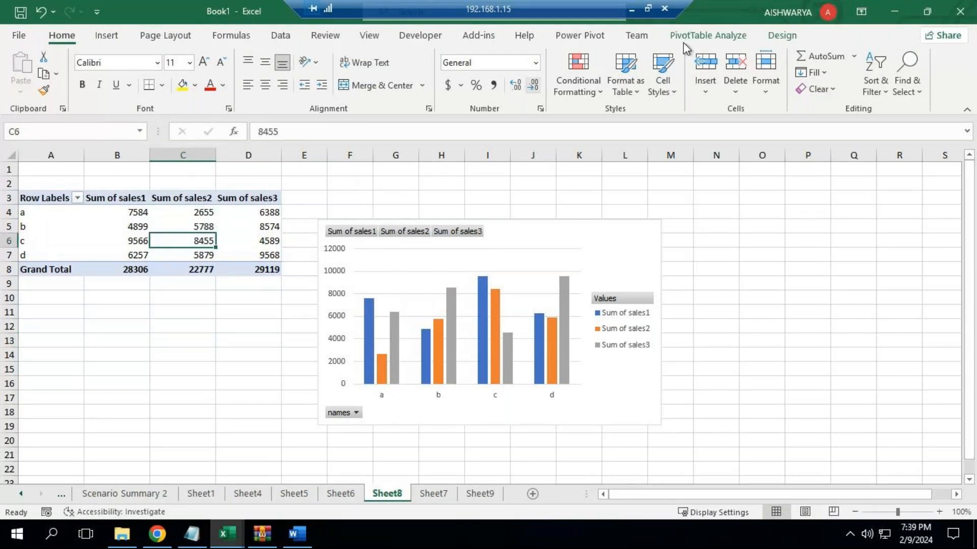
click(707, 35)
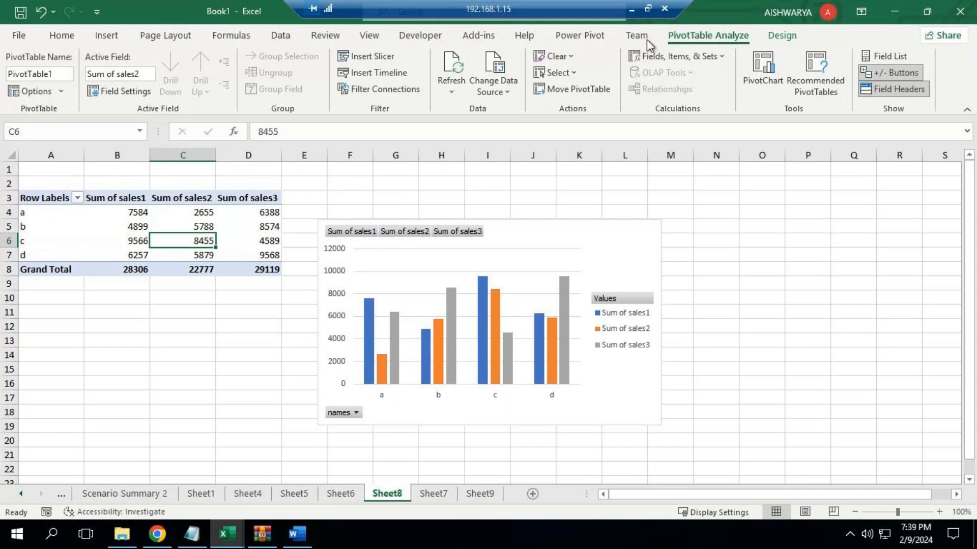
click(107, 35)
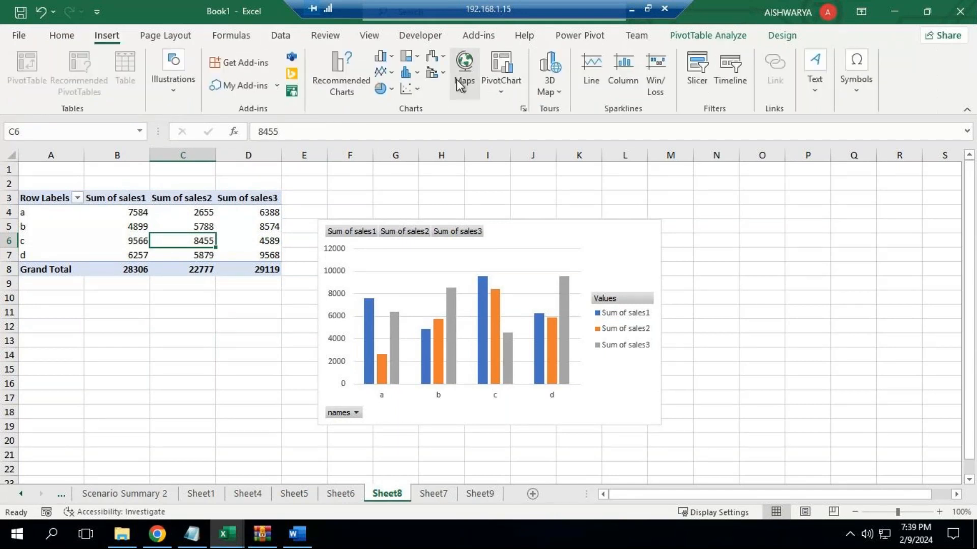
click(504, 69)
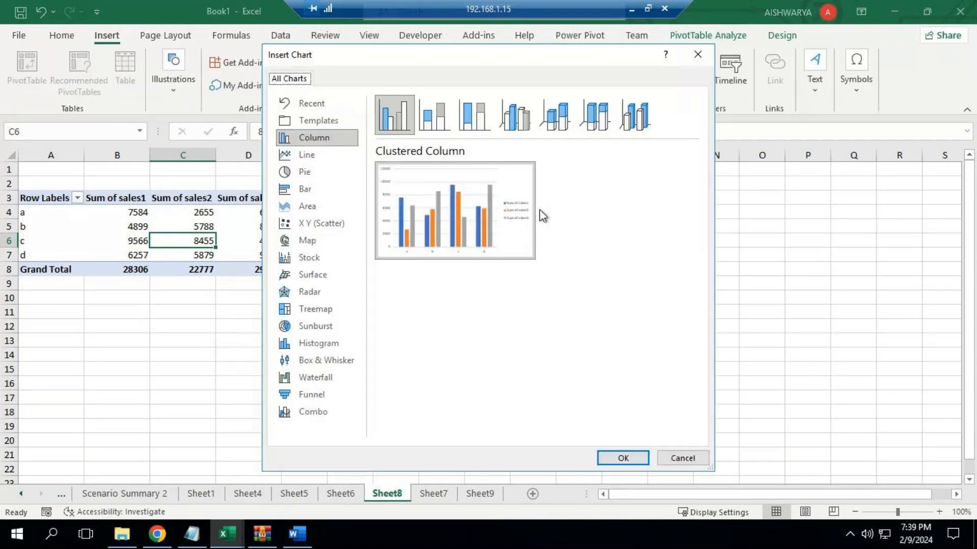
click(337, 172)
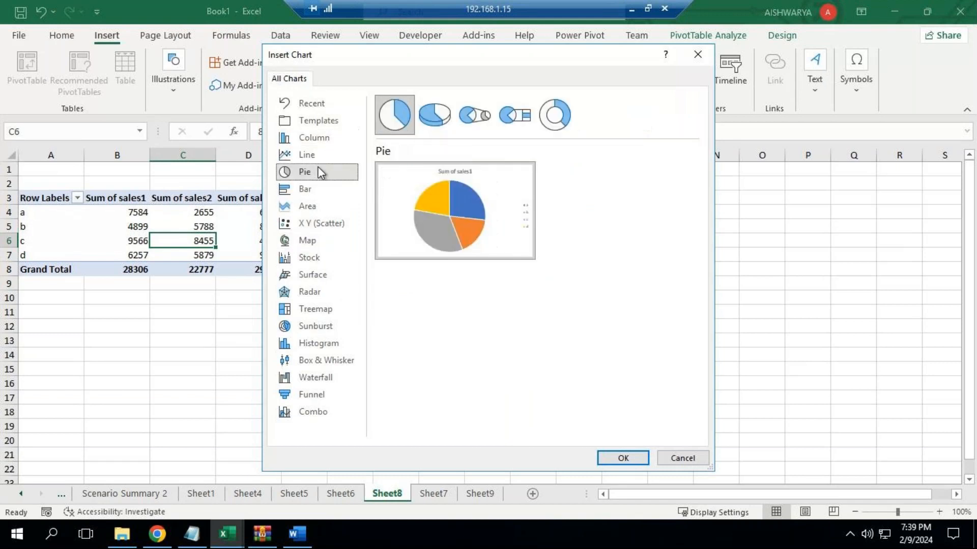
click(621, 459)
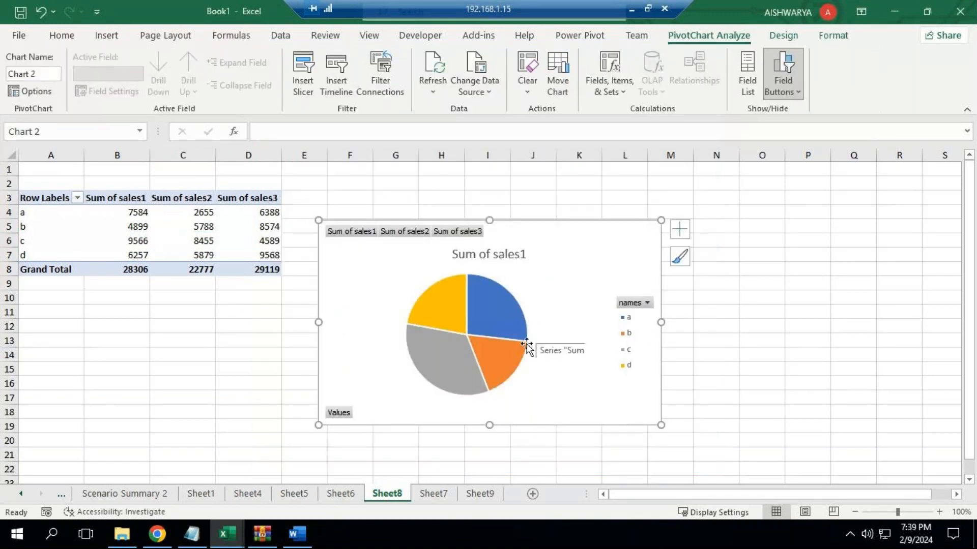
- Paste the pie PivotChart onto Sheet9 and resize it to fit between the column chart and the PivotTable picture
click(481, 494)
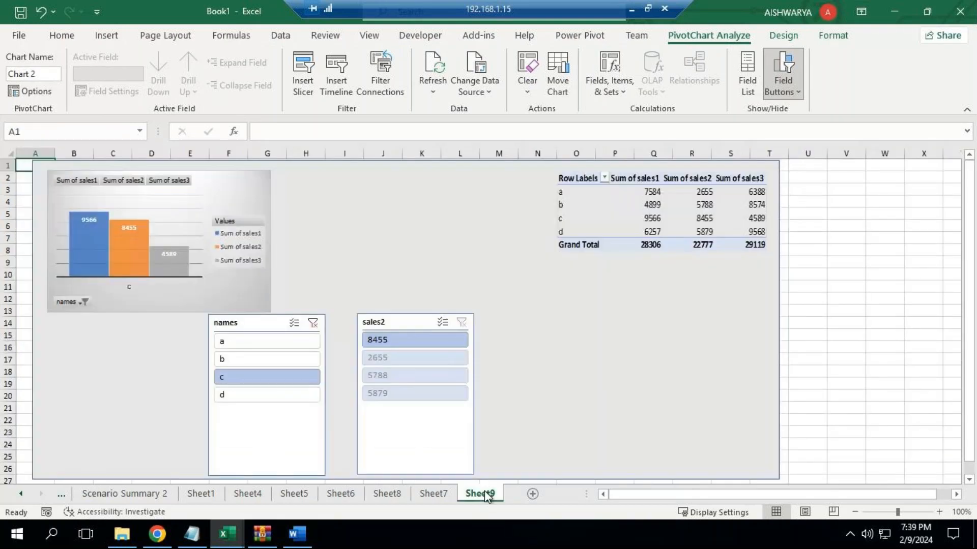
key(ctrl+v)
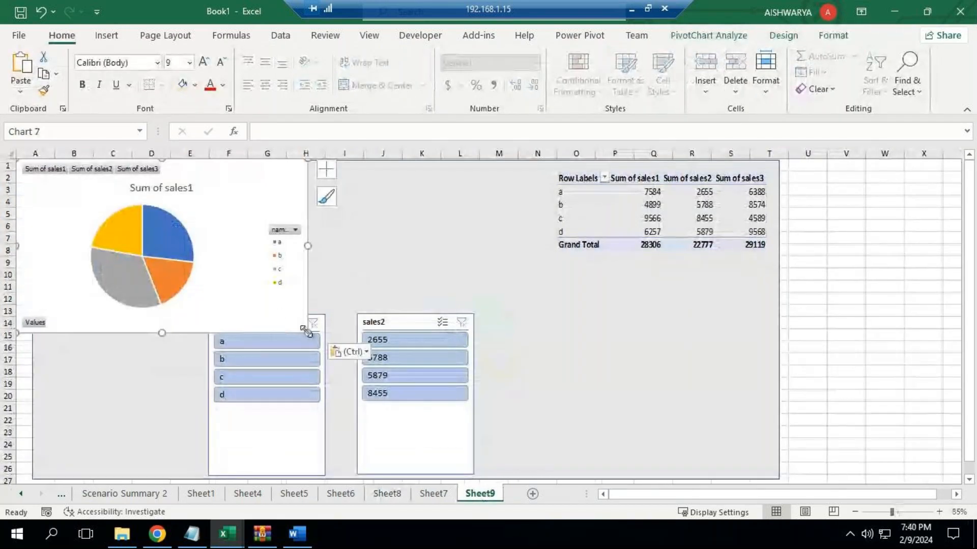
drag(308, 333, 280, 310)
drag(234, 244, 491, 239)
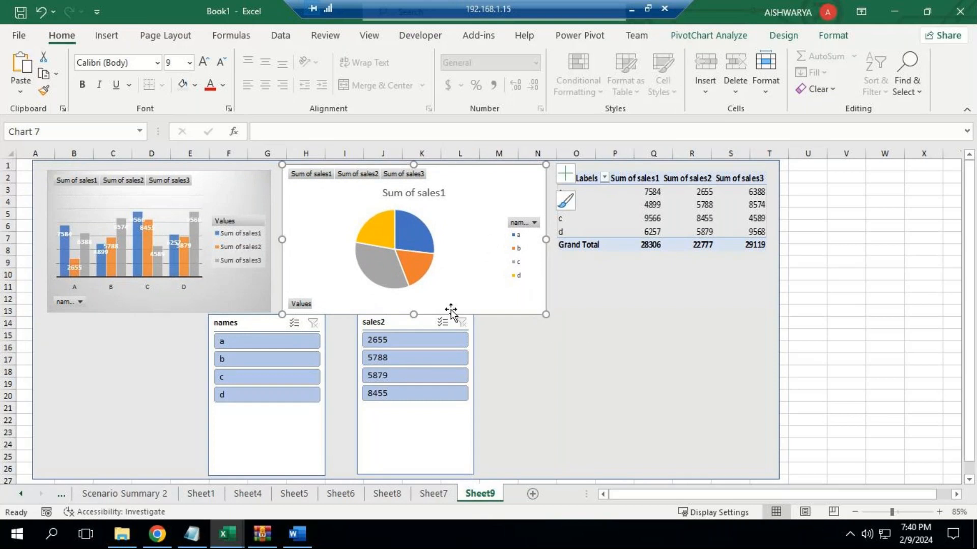
drag(413, 309, 414, 308)
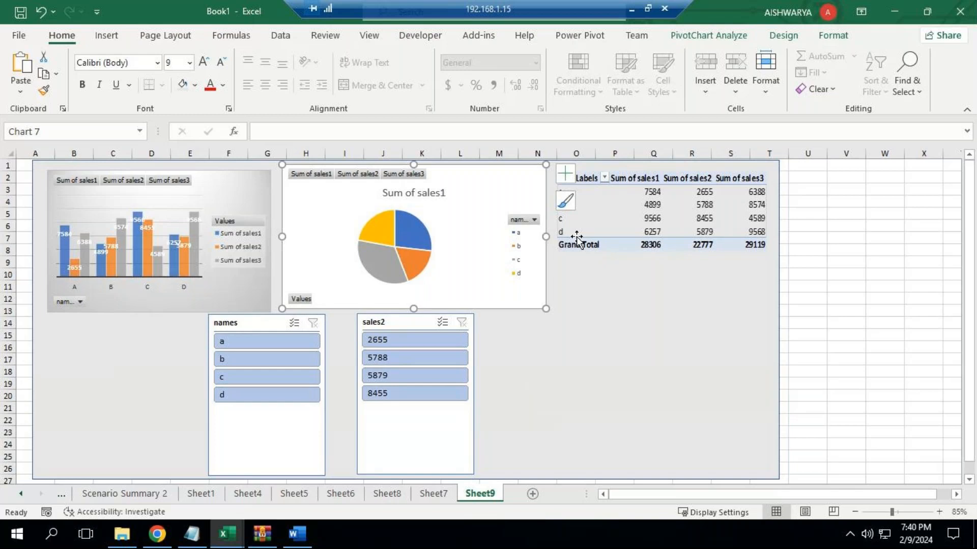
- Apply the gray gradient chart style with dark percentage labels to the pie PivotChart
click(705, 35)
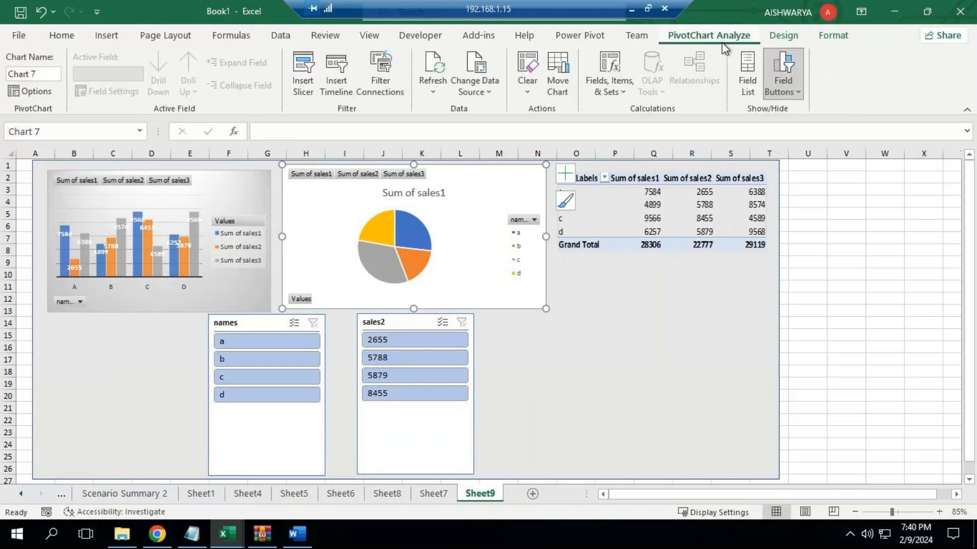
click(790, 41)
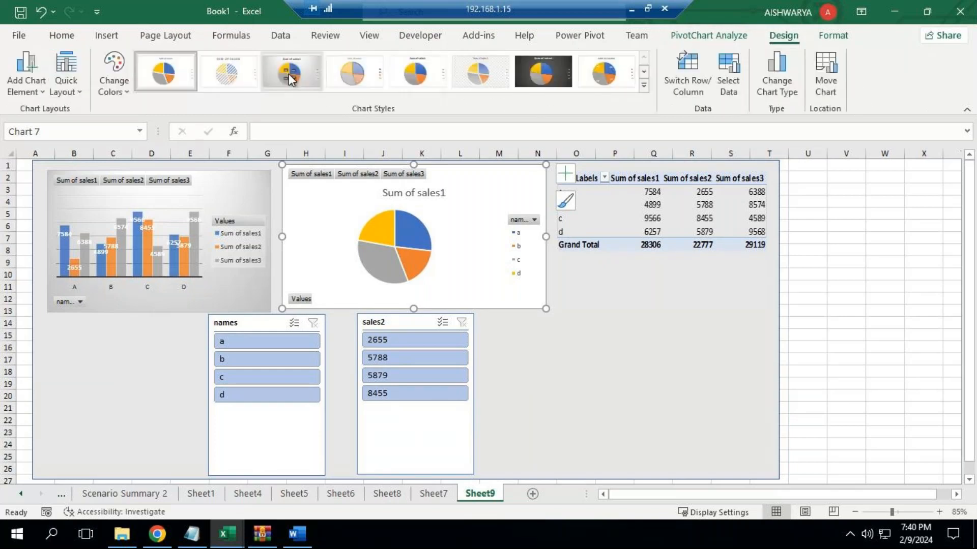
click(289, 75)
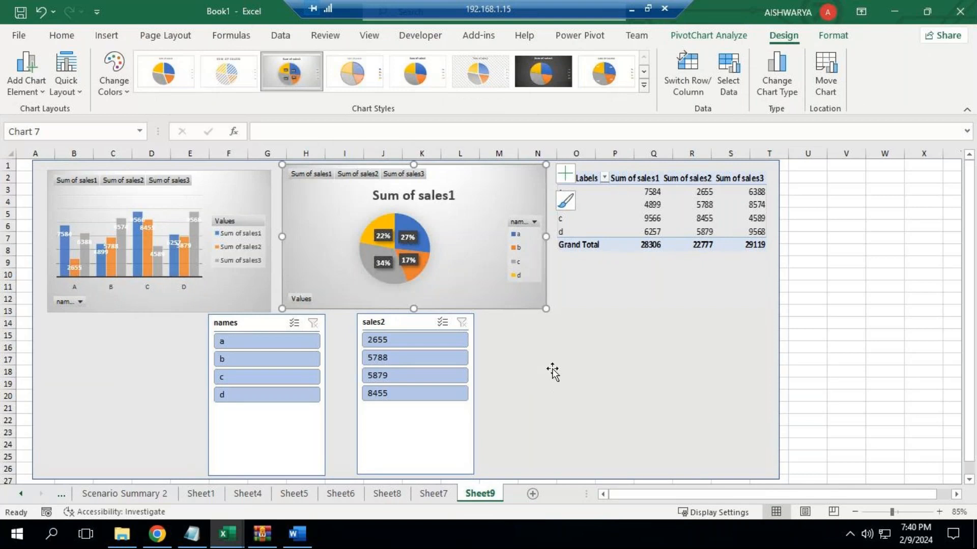
- Test both charts by filtering the names slicer to b, c, d and a individually, and clear the slicer filter
click(251, 360)
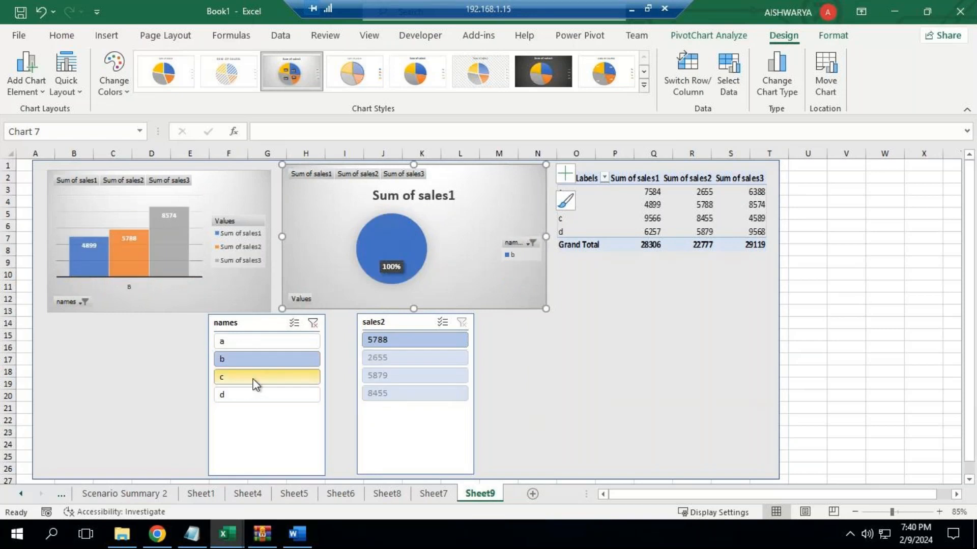
click(253, 377)
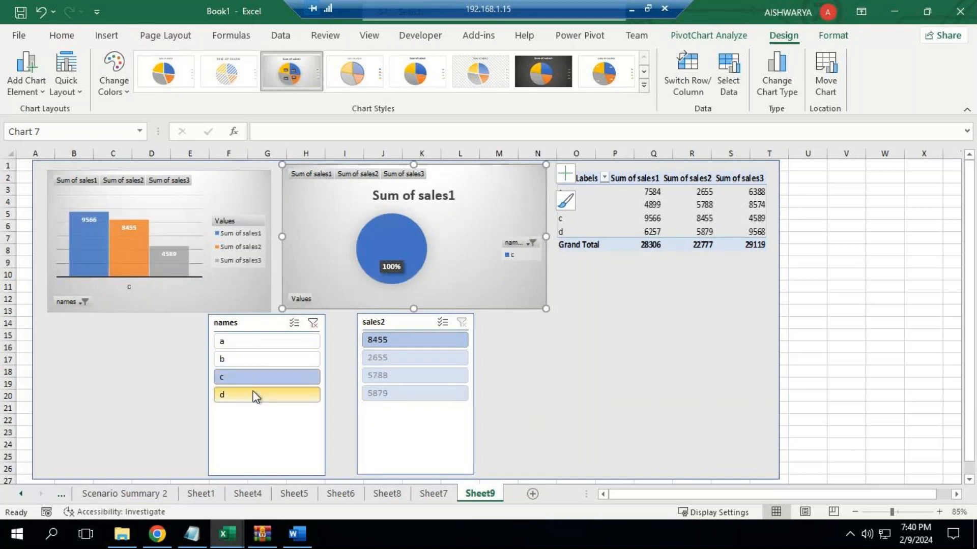
click(255, 396)
click(266, 343)
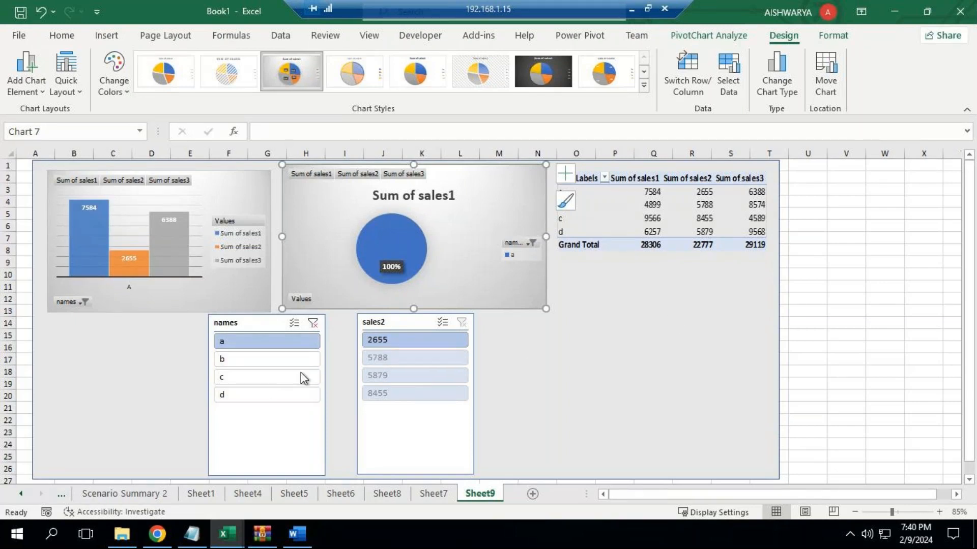
click(292, 360)
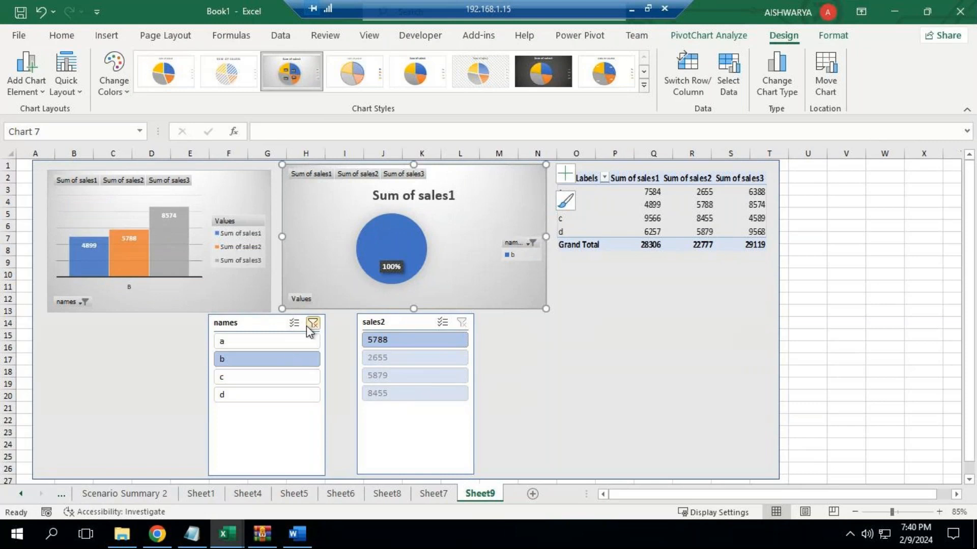
click(259, 378)
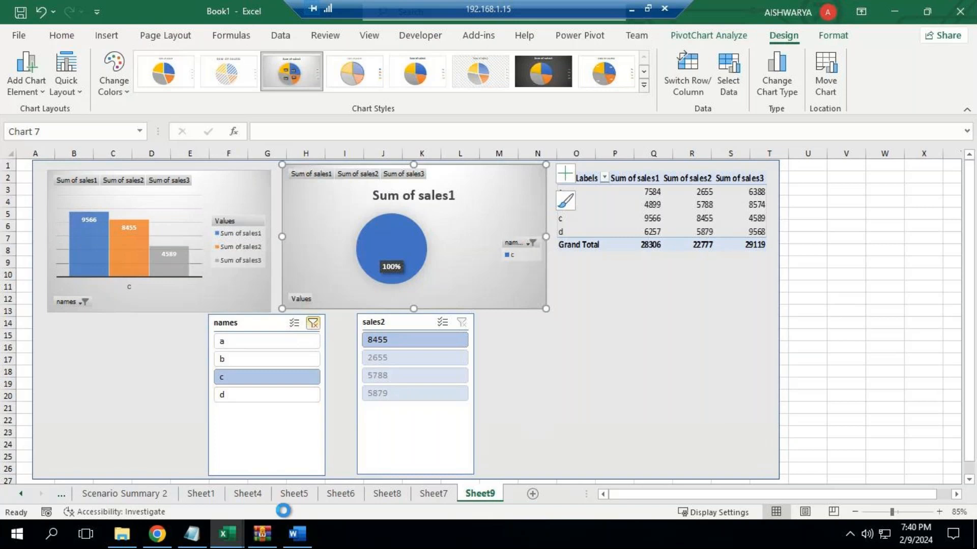
click(314, 325)
click(608, 402)
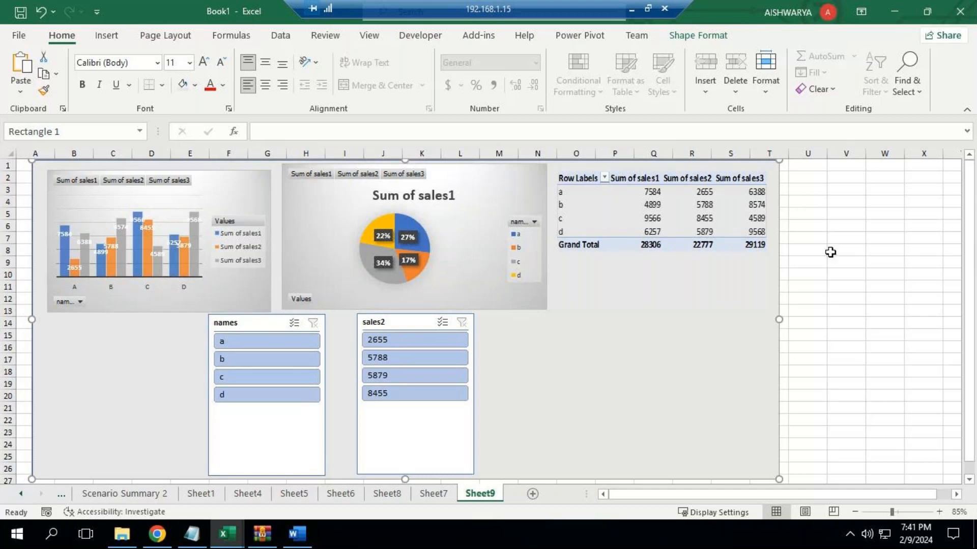
click(812, 239)
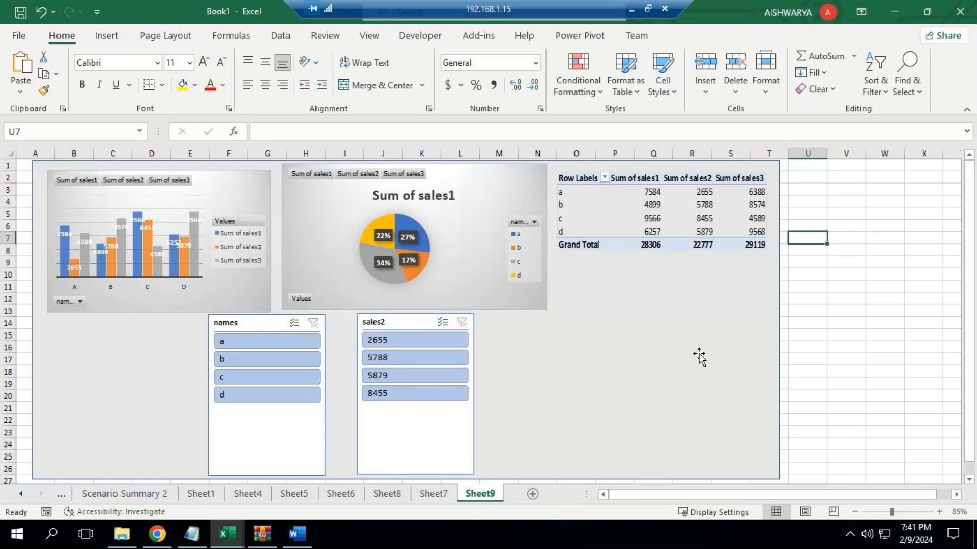
- Switch Book1 to Sheet6 and minimize Book1, the 9-2 notes and Book2
click(434, 493)
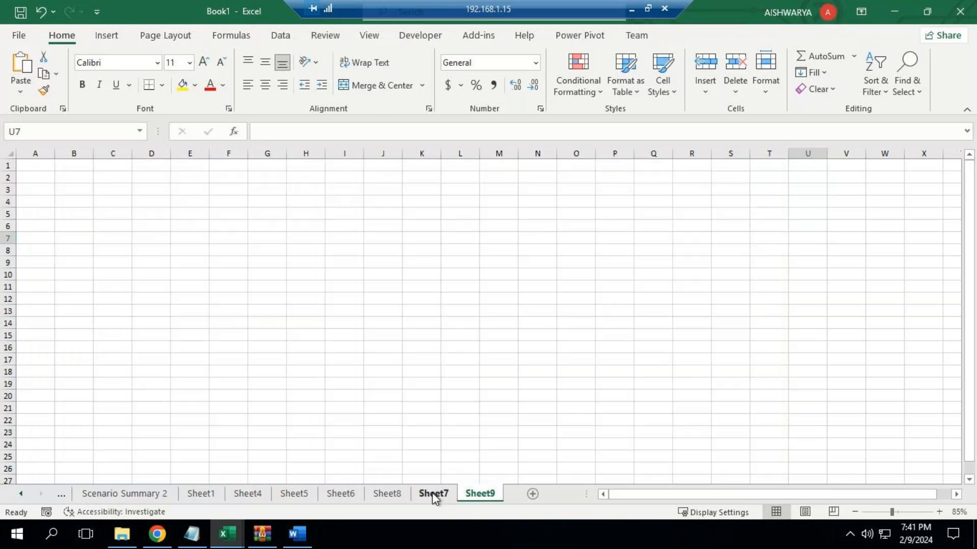
click(387, 493)
click(340, 493)
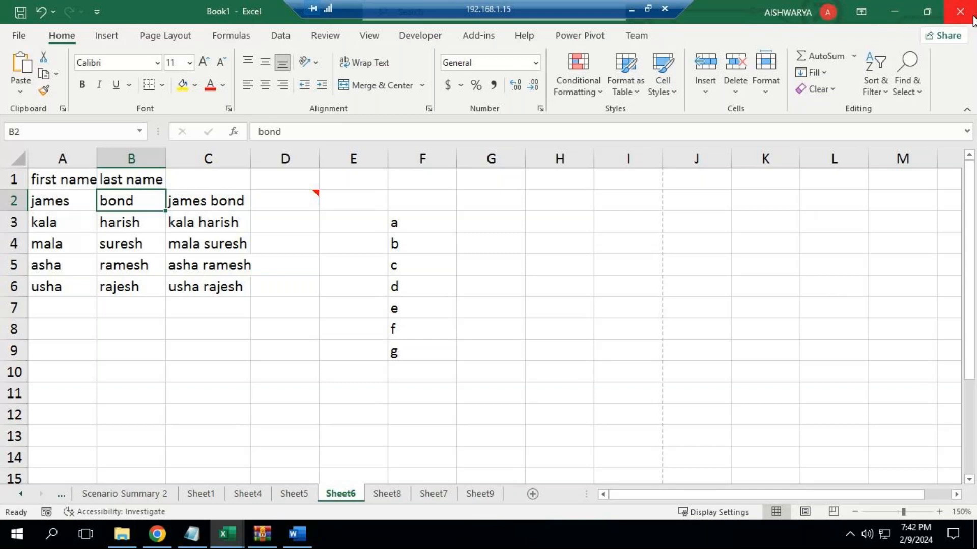
click(895, 11)
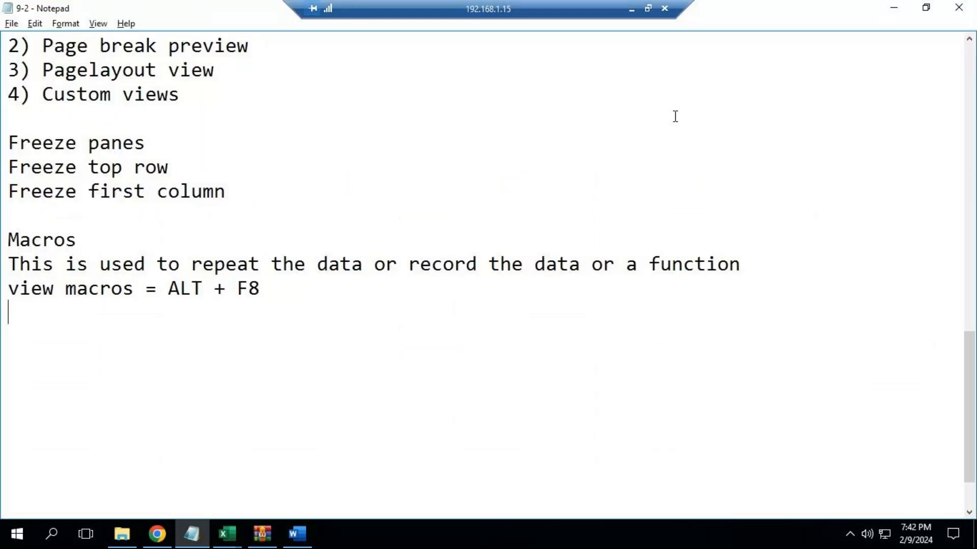
click(895, 15)
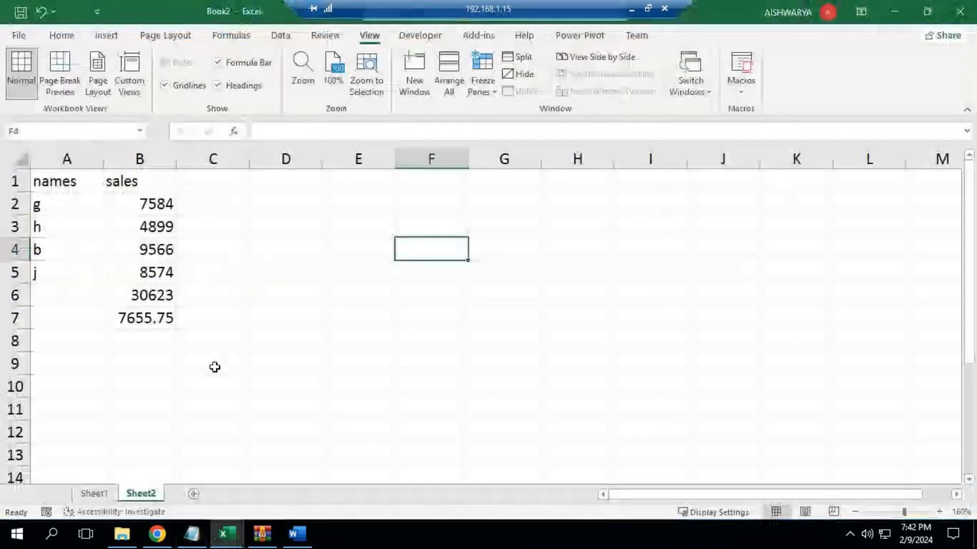
click(894, 12)
- Close the Microsoft Excel shortcut keys document in Word and the msofficenotes.zip archive window
click(688, 59)
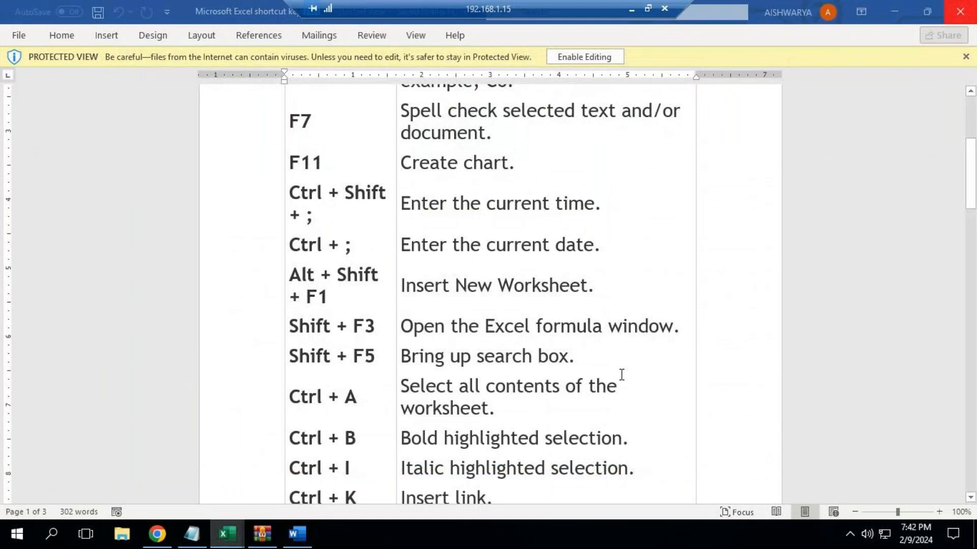
click(960, 15)
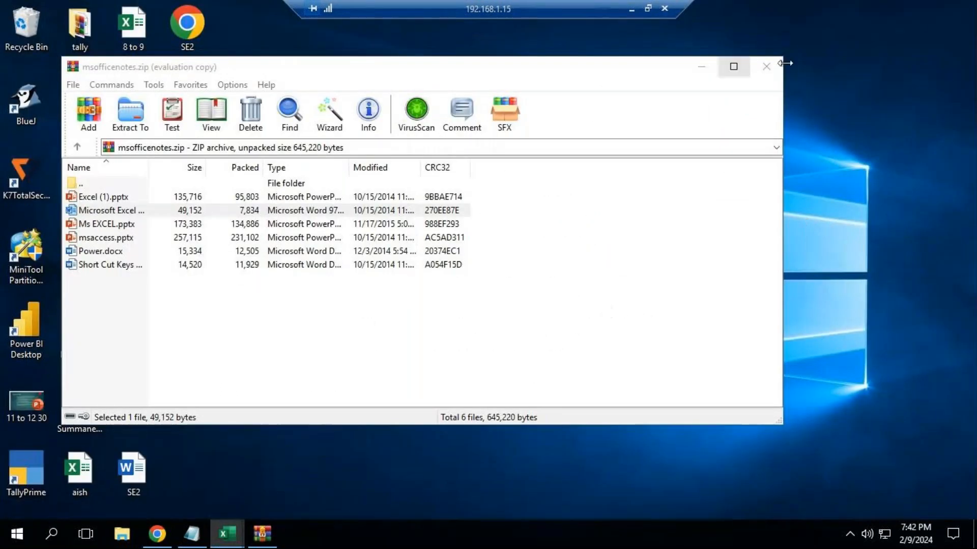
click(766, 66)
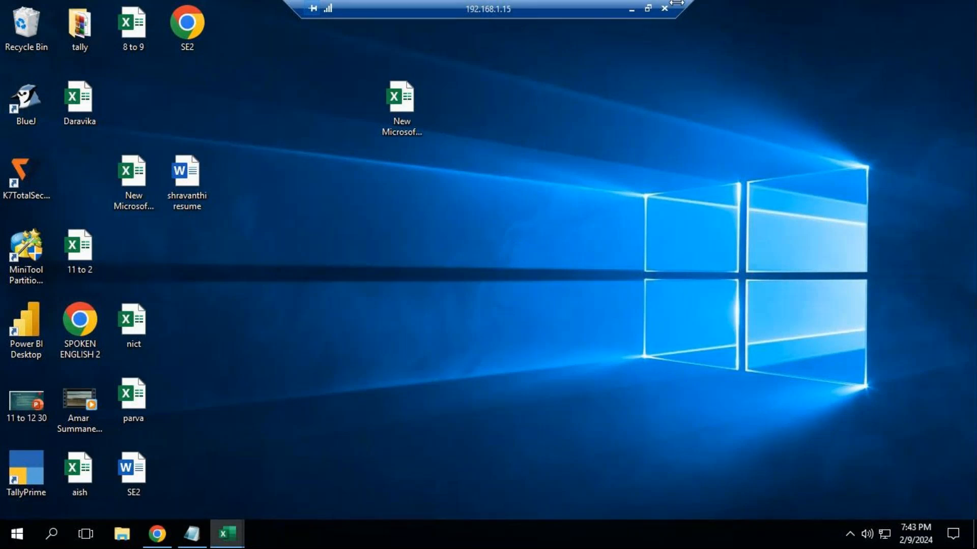
- Minimize the remote desktop, open the chat in the GoTo meeting and start leaving the session
click(632, 8)
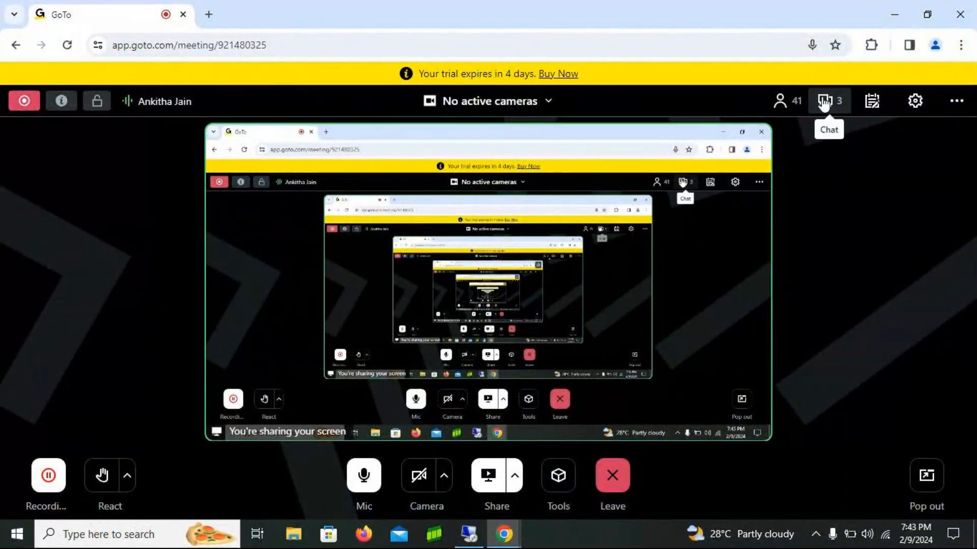
click(824, 100)
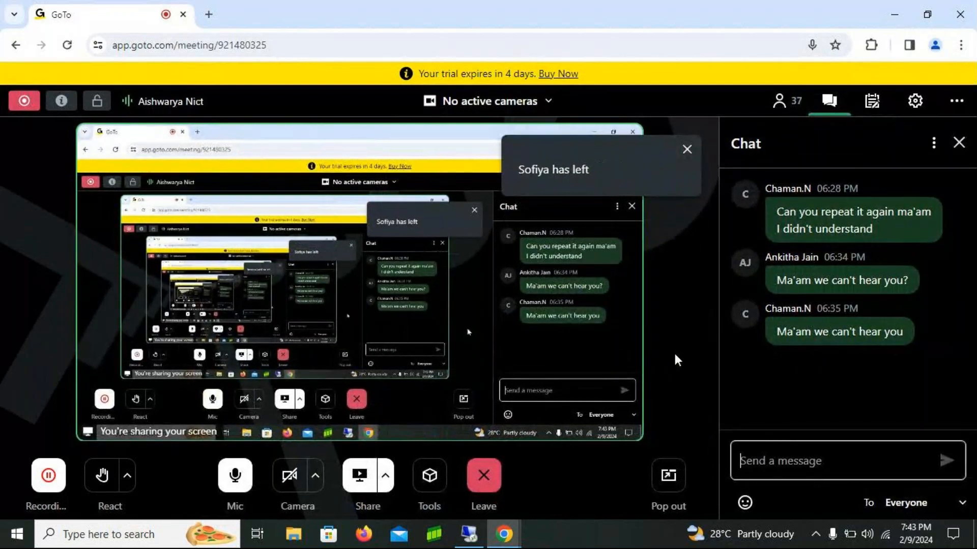
click(480, 481)
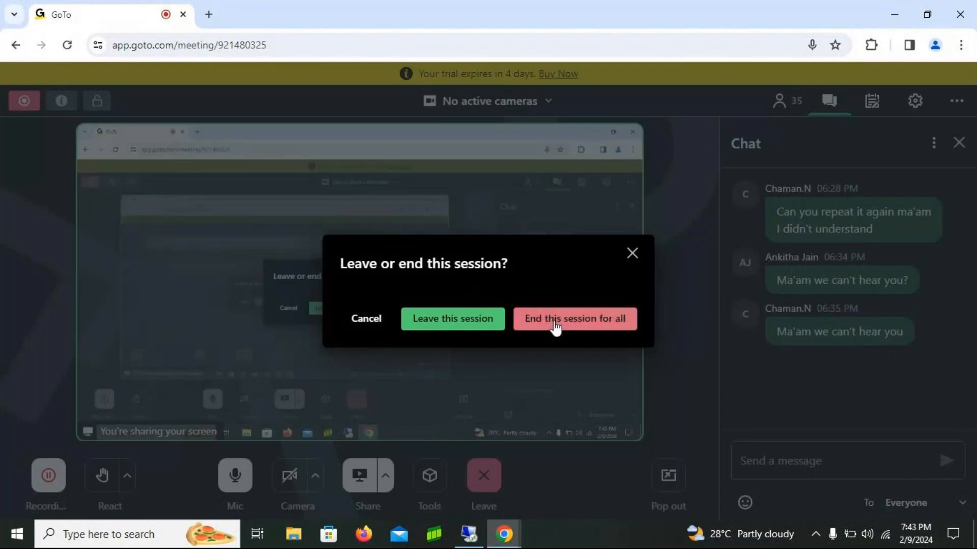